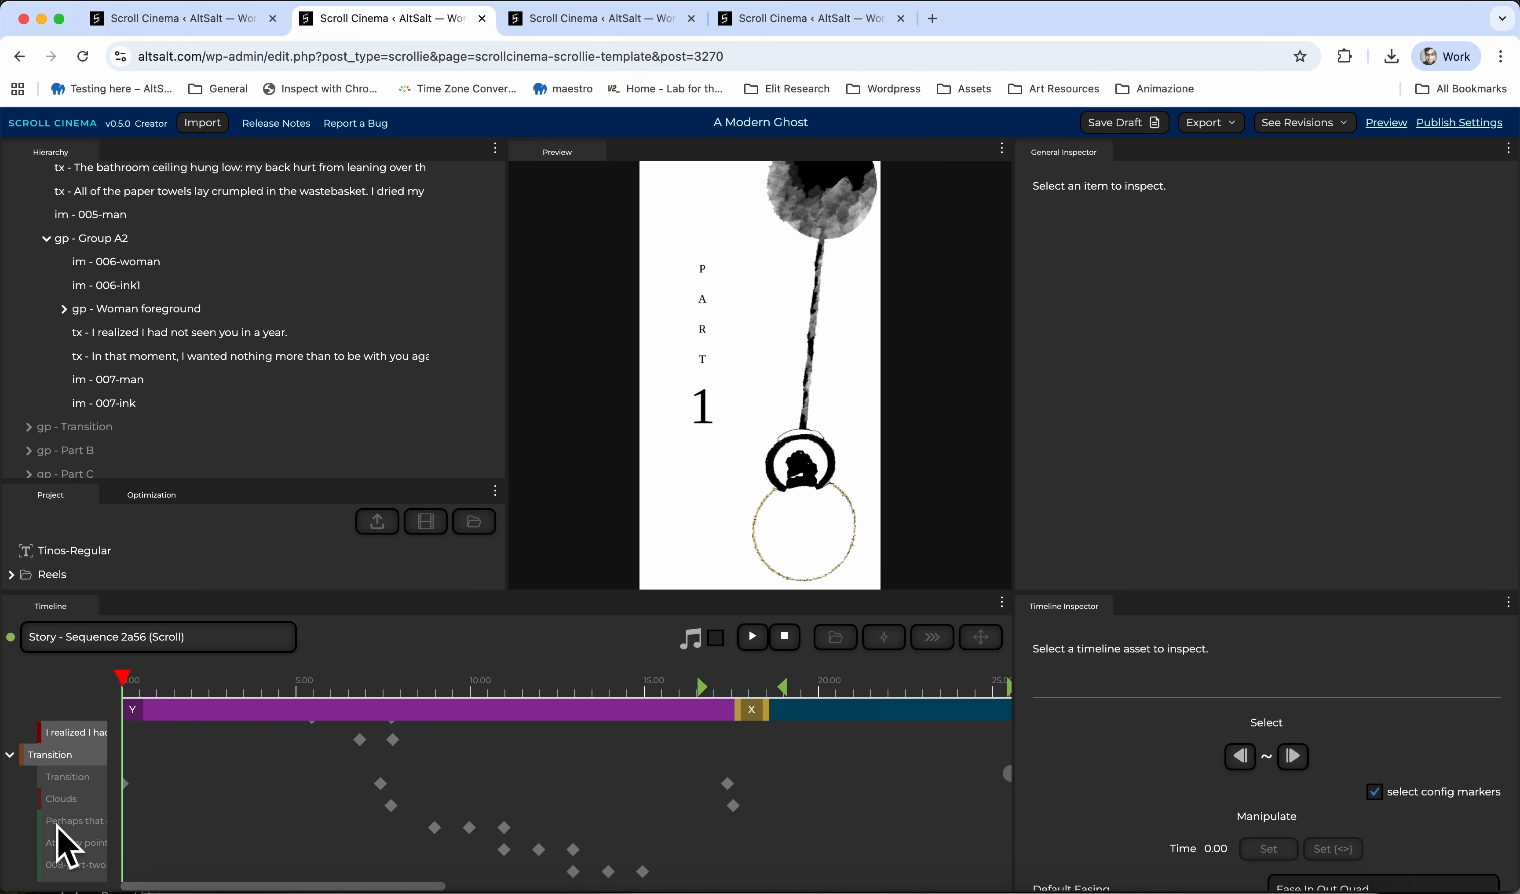
Examine the timeline tracks of the Story sequence, from the Reset and Part A groups through Transition down to Credits
scroll(57, 827, up, 5)
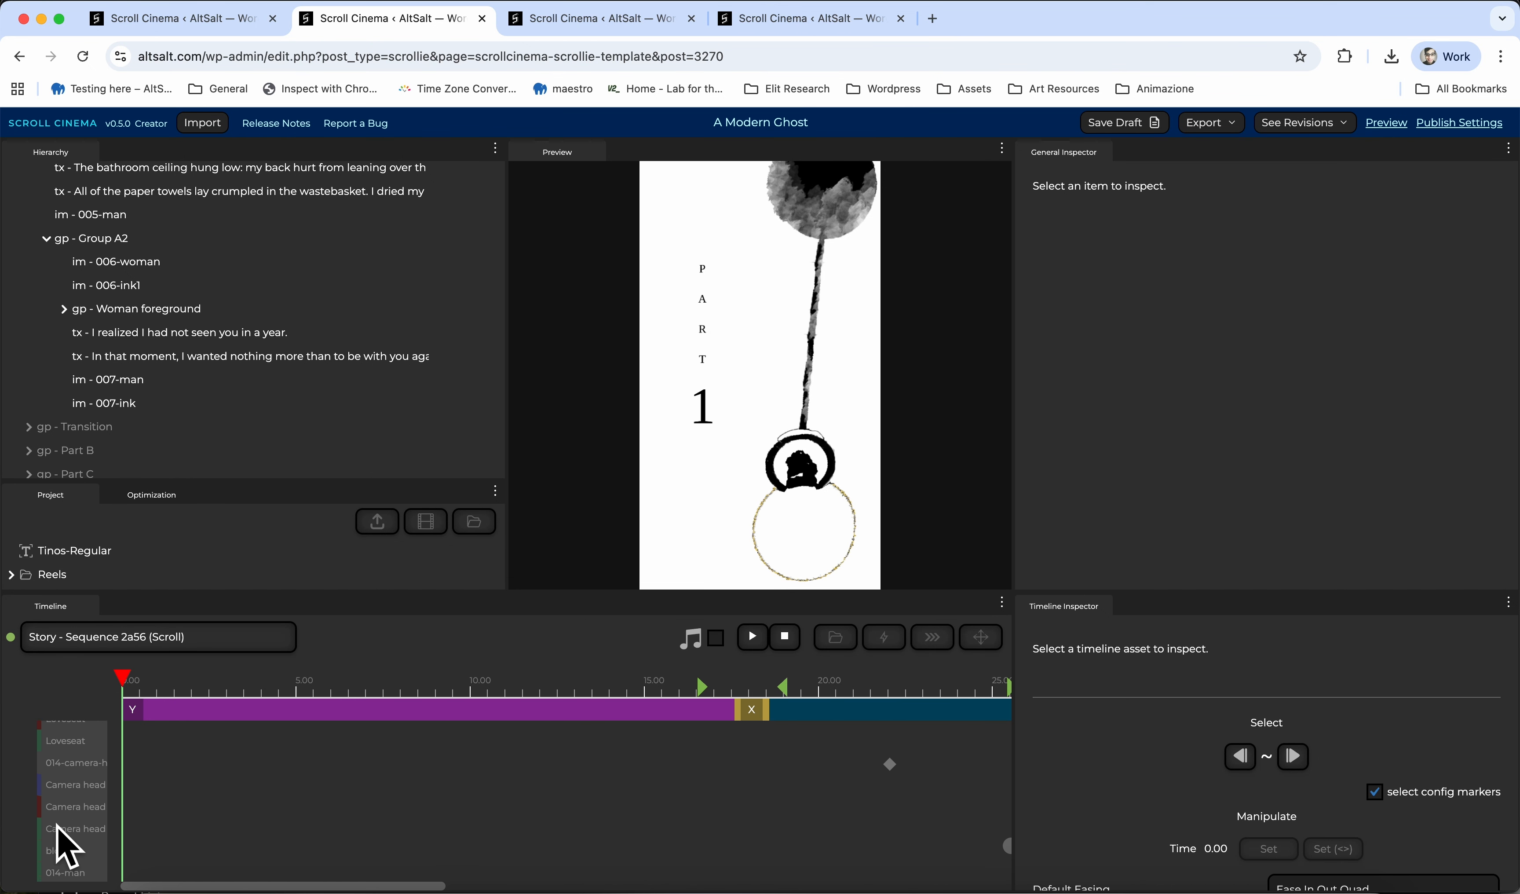
scroll(57, 826, up, 5)
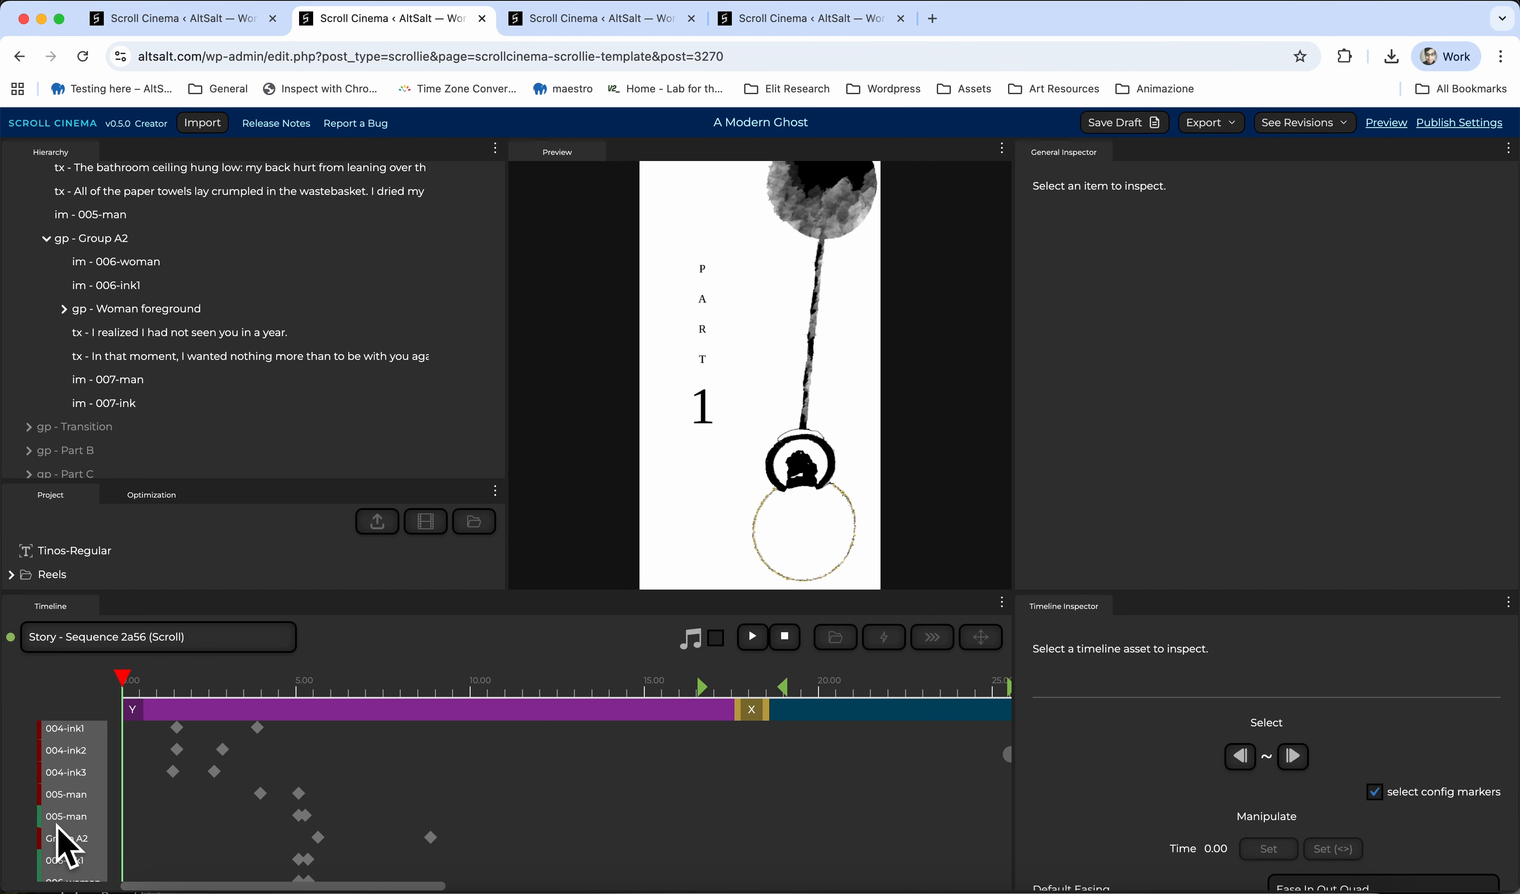
scroll(66, 846, up, 5)
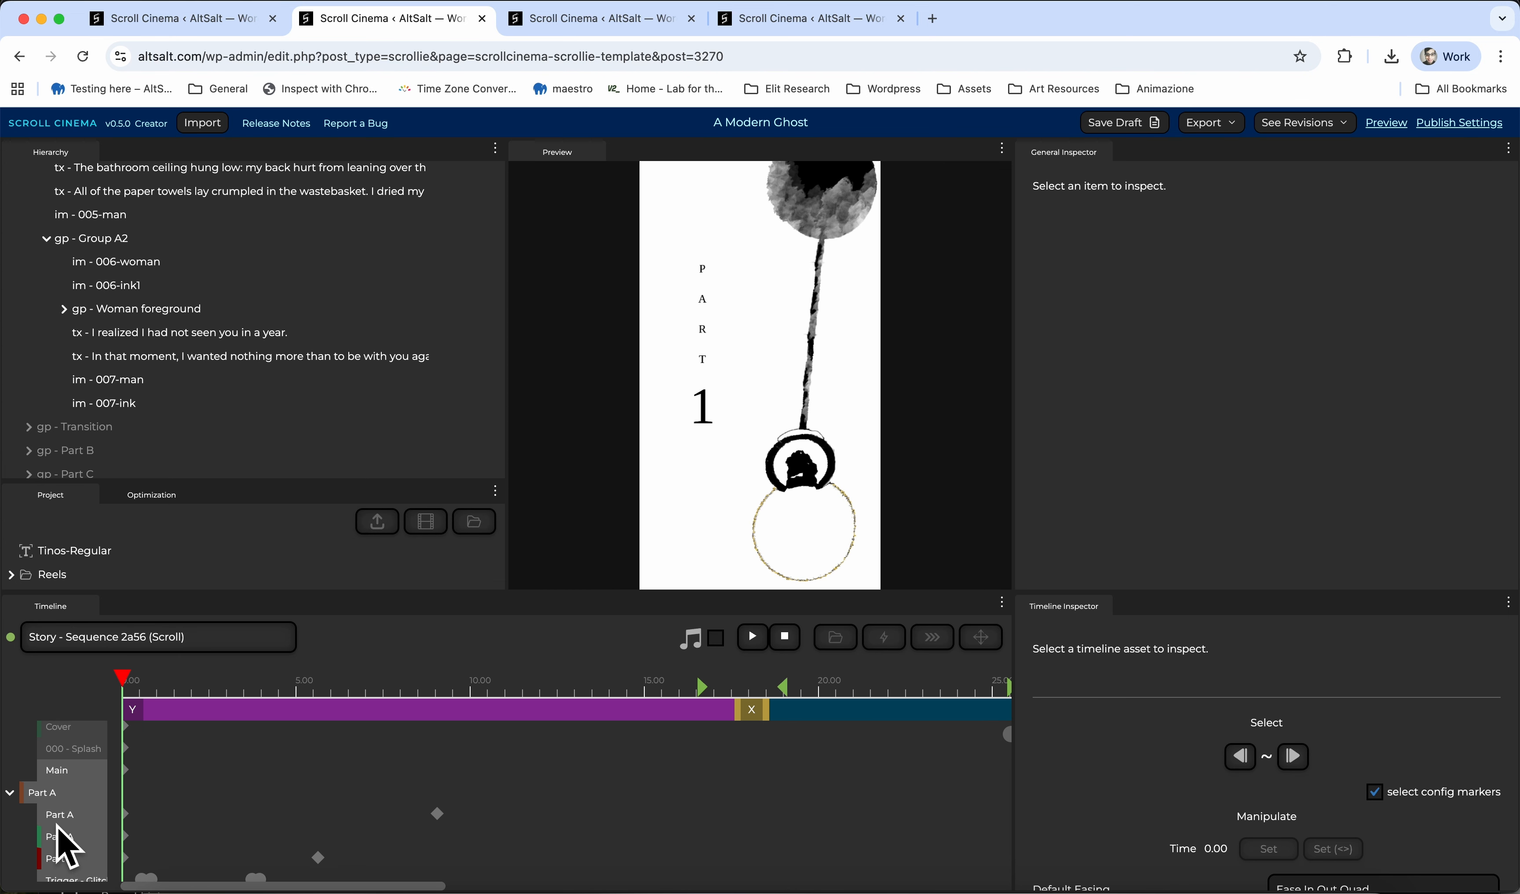
scroll(59, 838, up, 2)
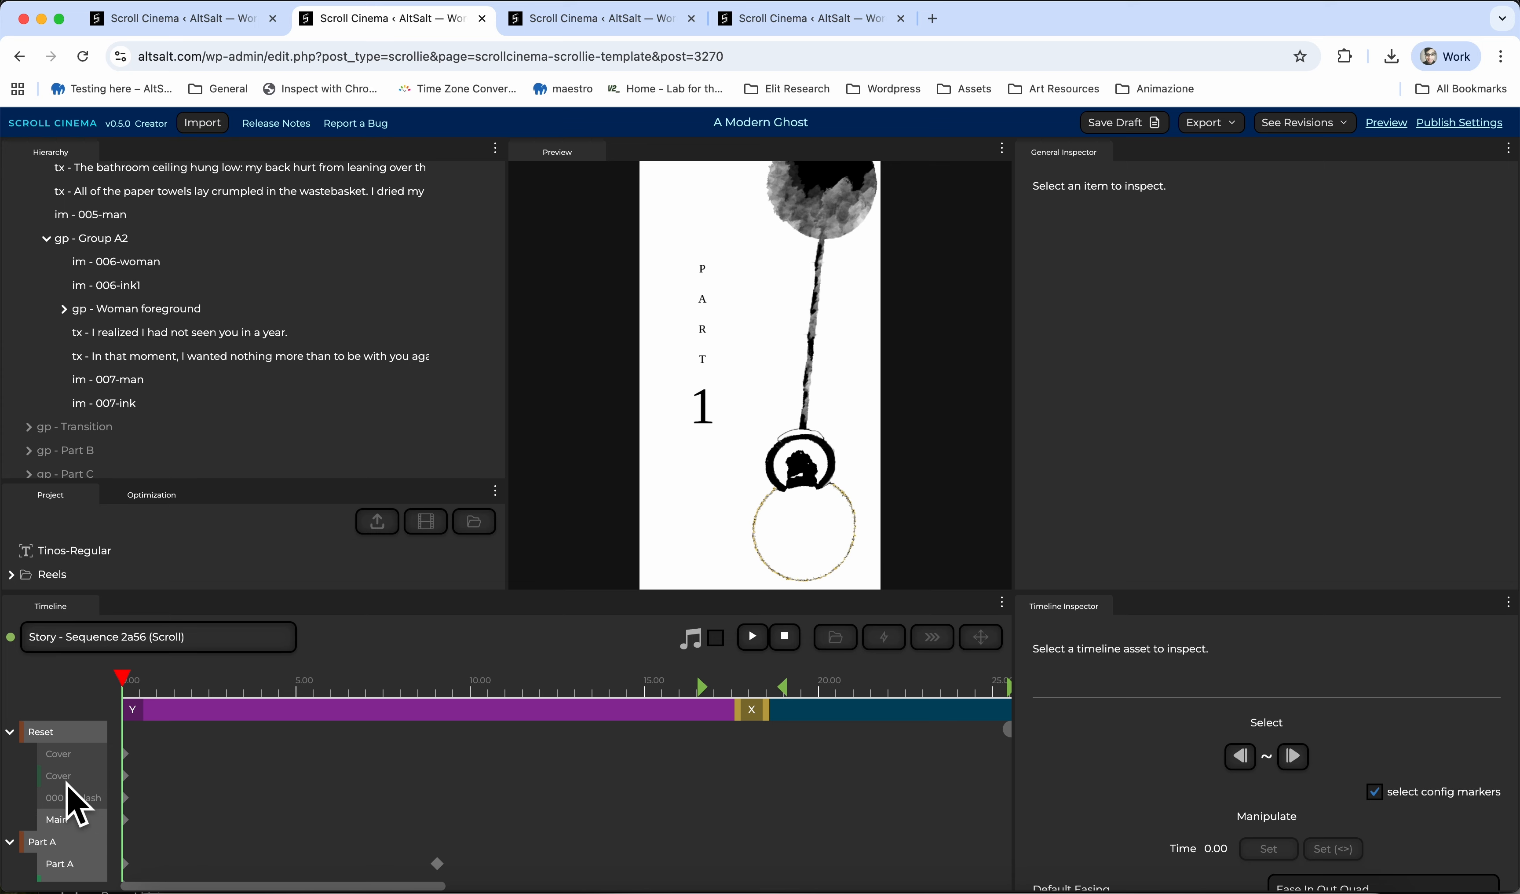
scroll(77, 804, down, 10)
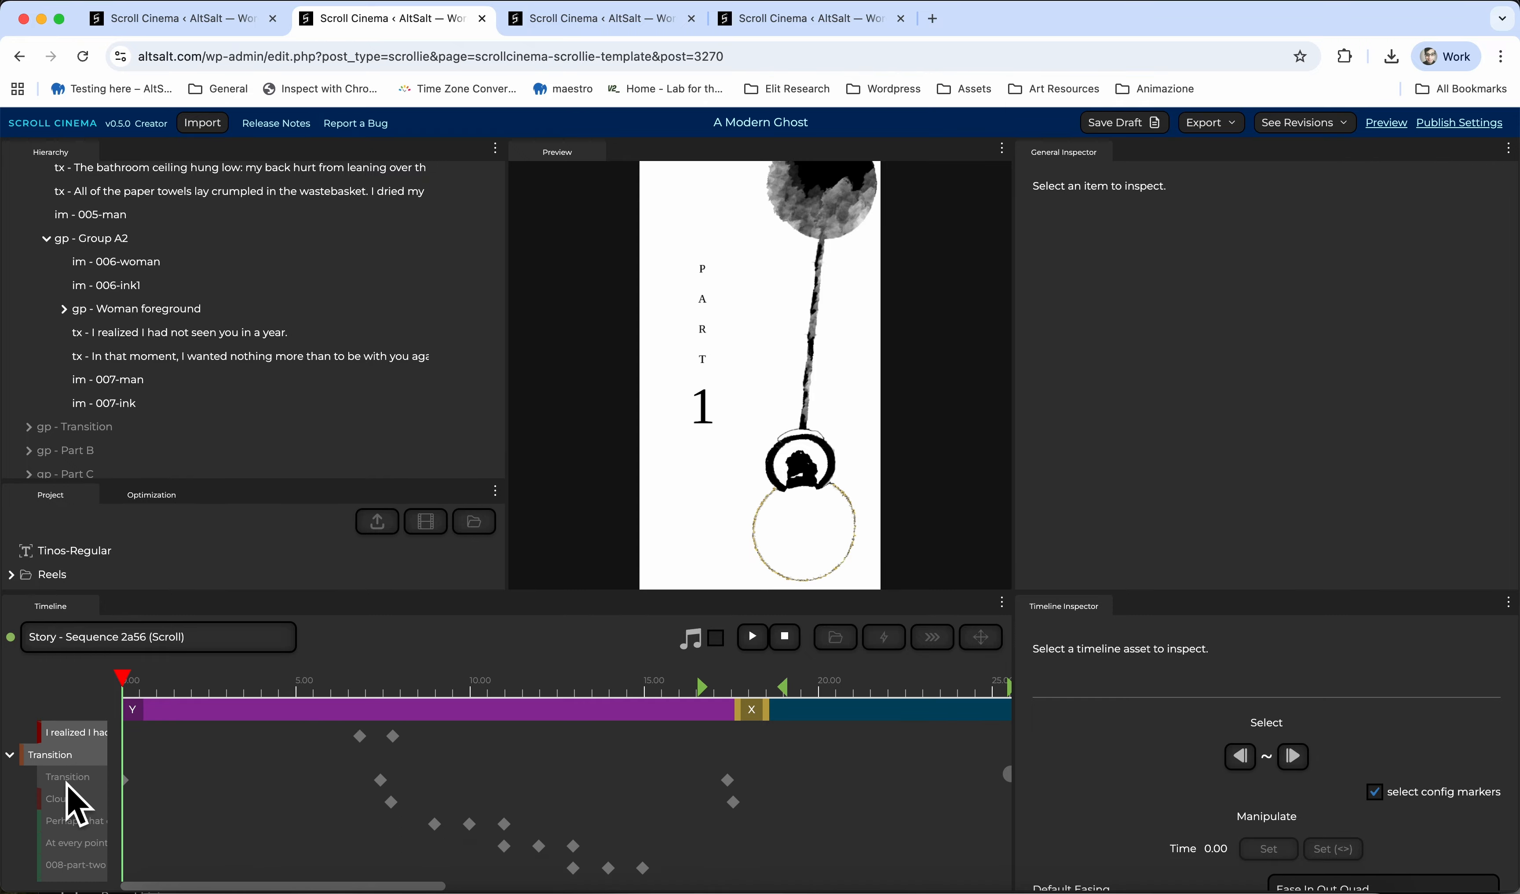
scroll(76, 804, down, 8)
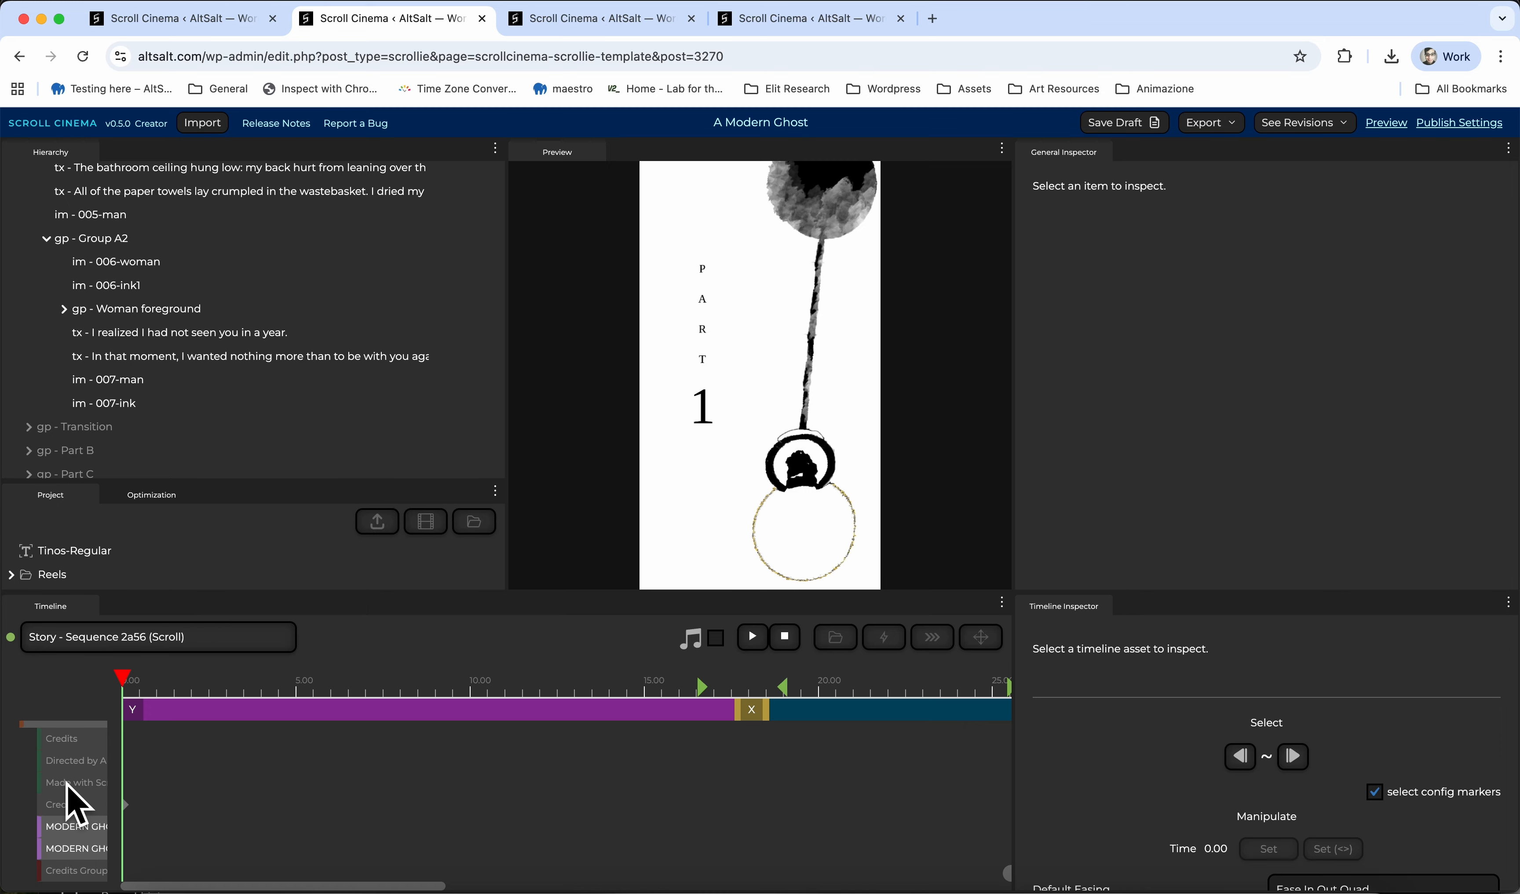
scroll(76, 803, up, 10)
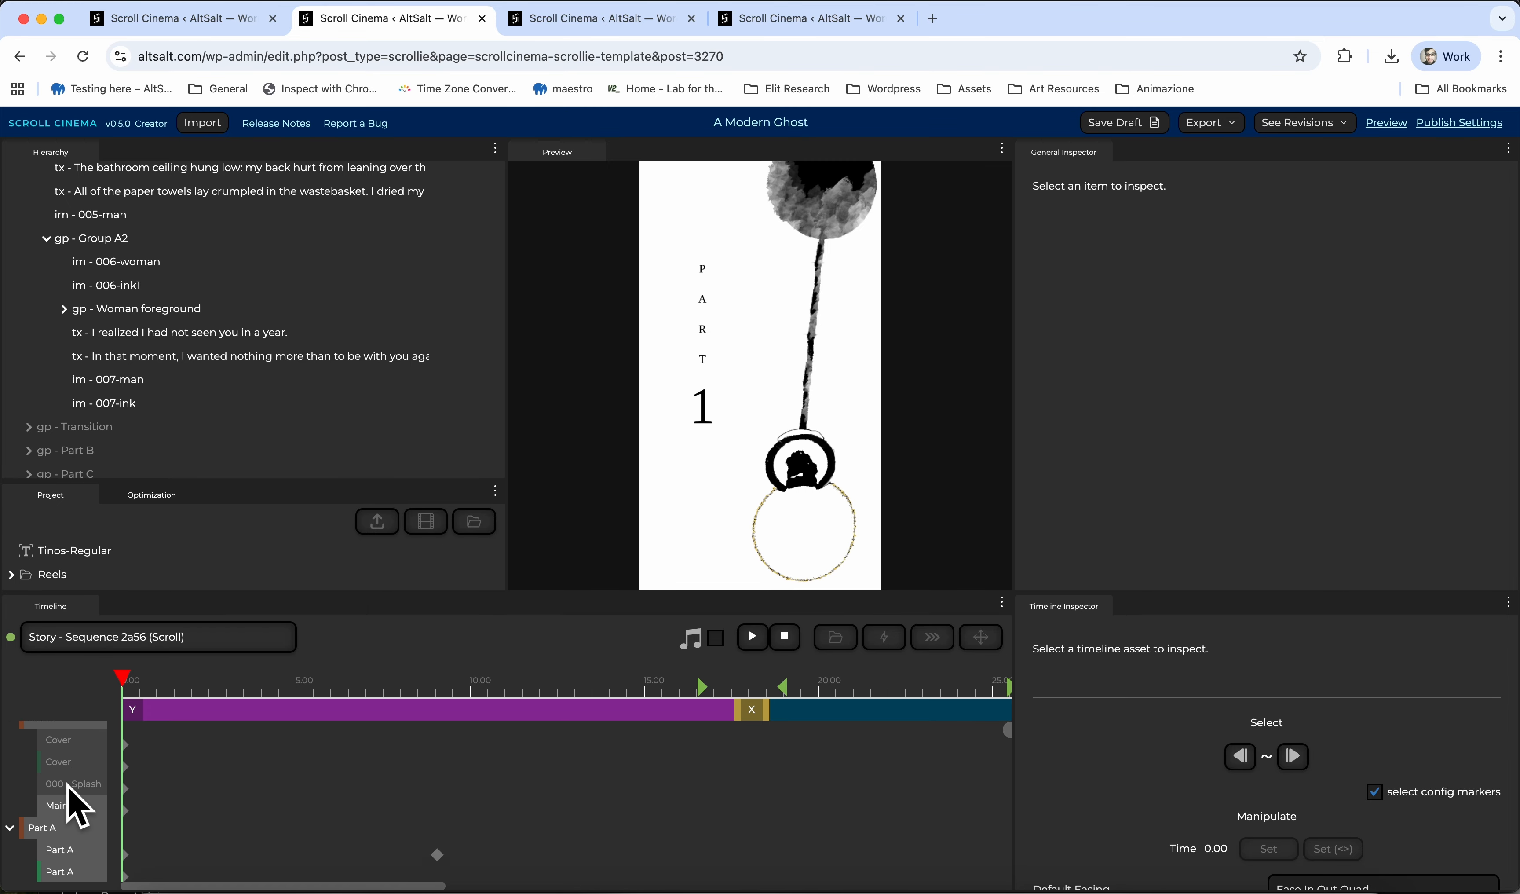
scroll(67, 784, up, 5)
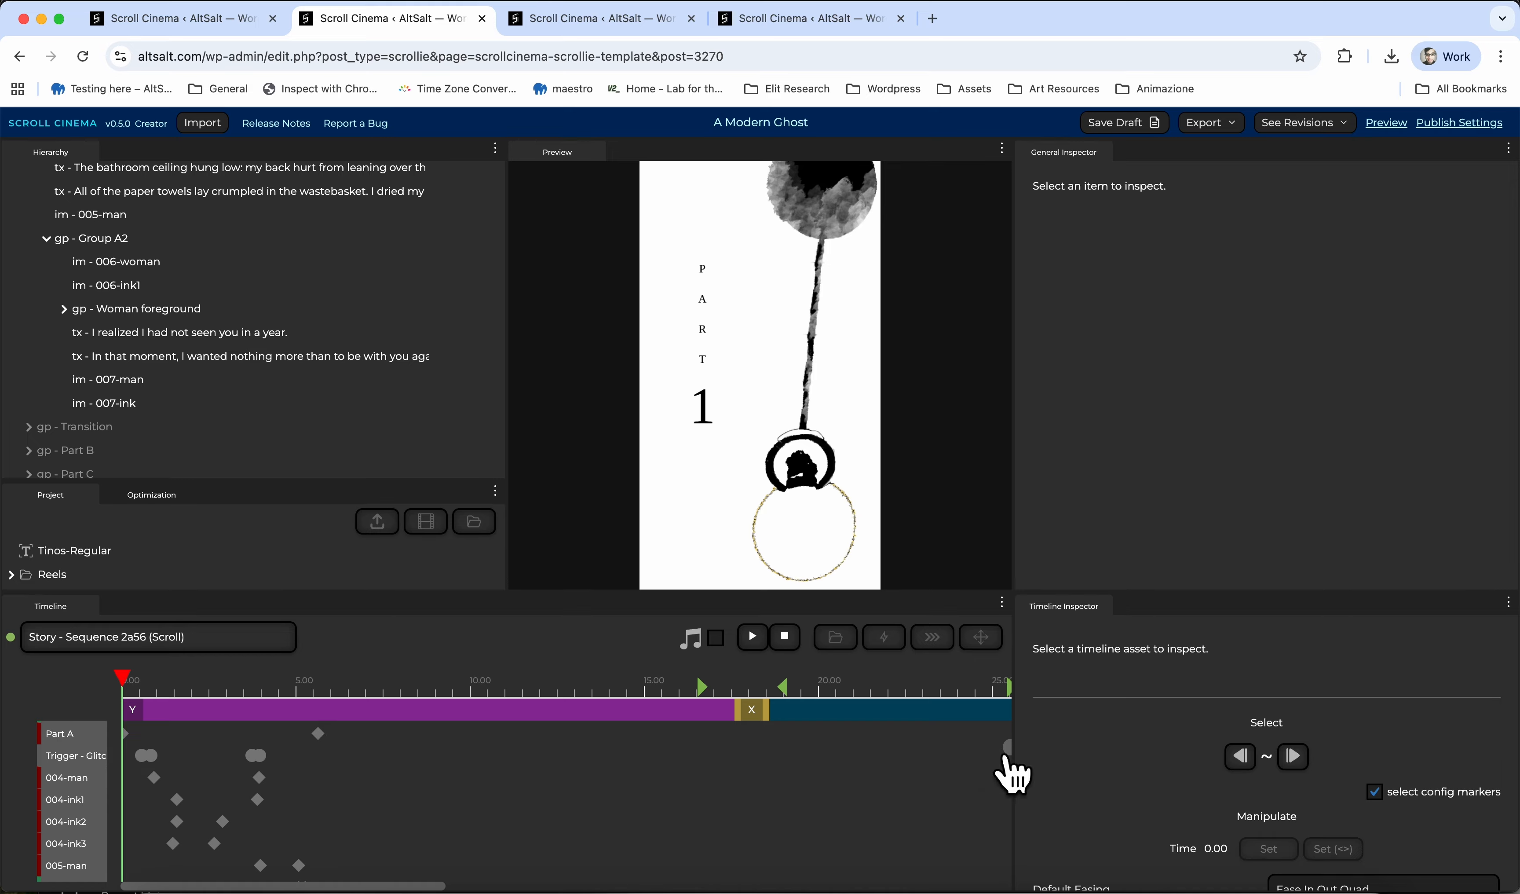
scroll(1010, 792, down, 10)
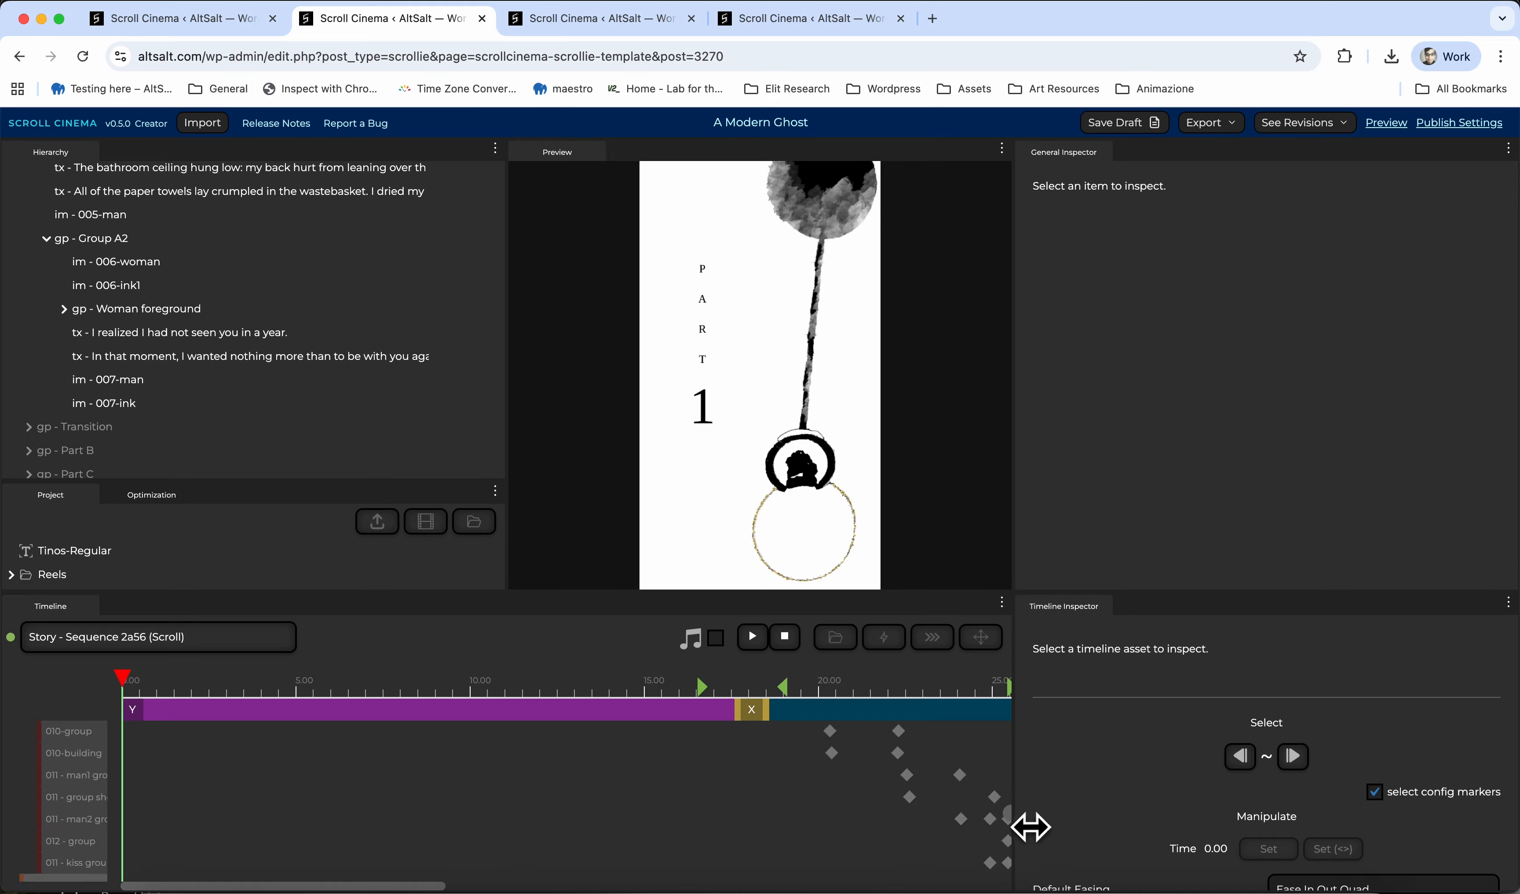
scroll(1010, 767, up, 10)
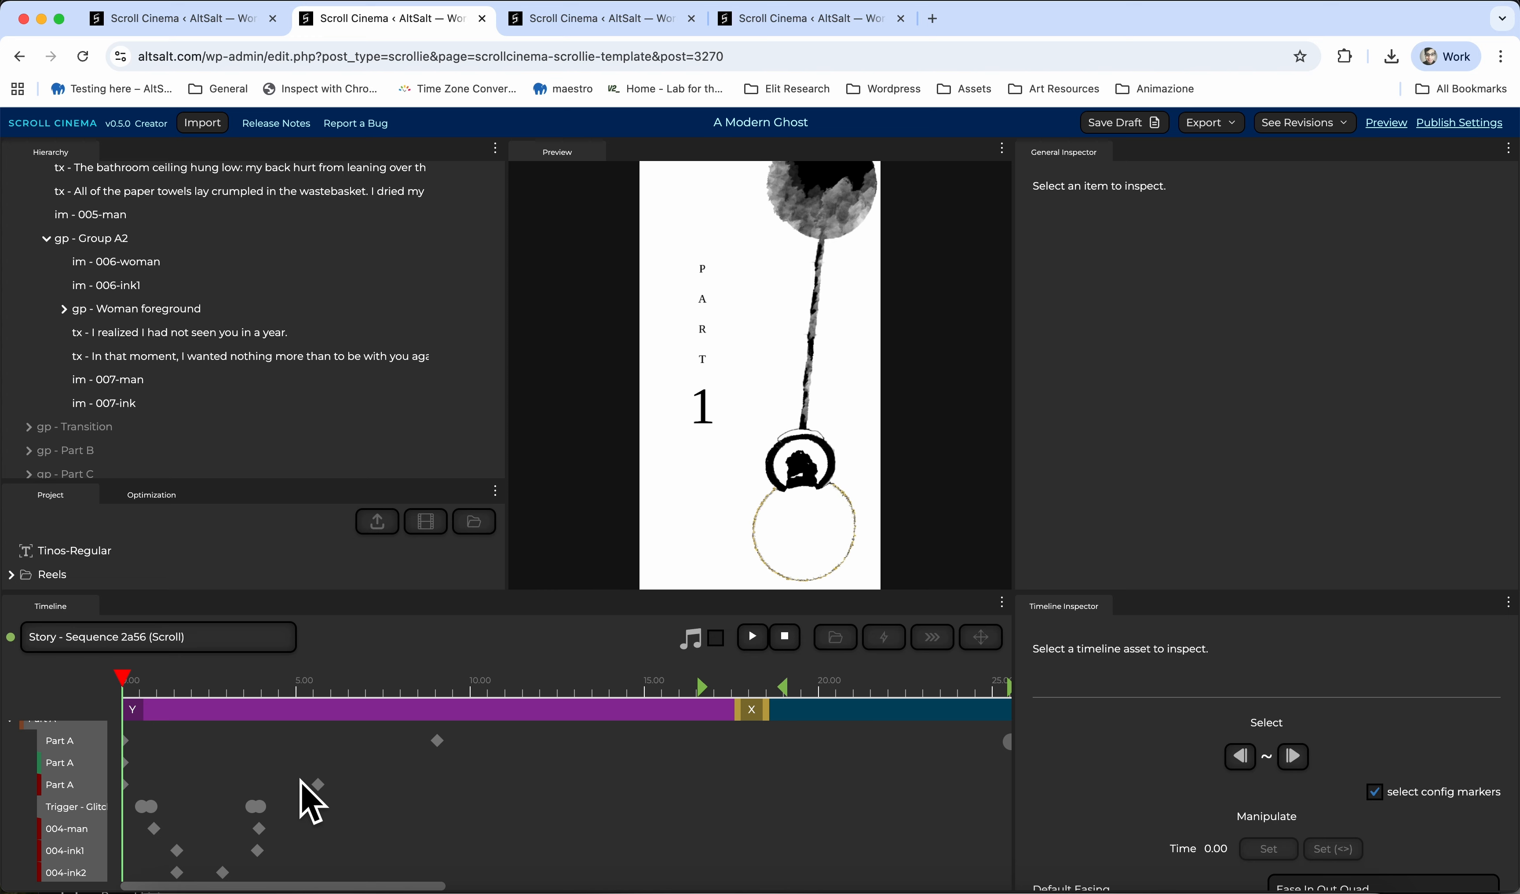
Scrub the playhead to about 8.25 and zoom the timeline out to show the span from 0 to beyond 55
drag(275, 705, 410, 693)
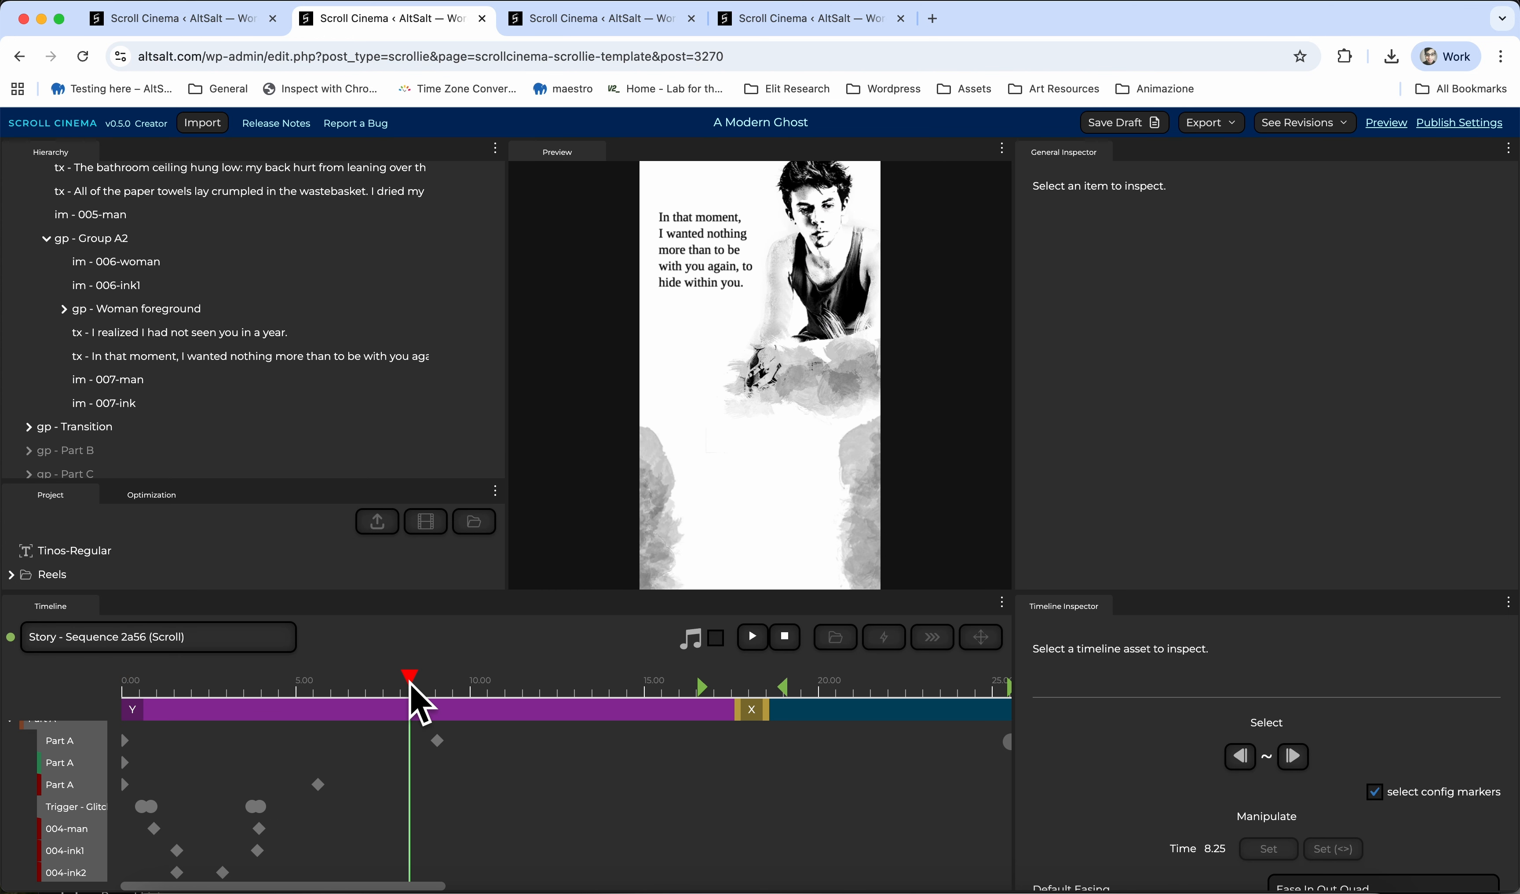
scroll(445, 791, right, 10)
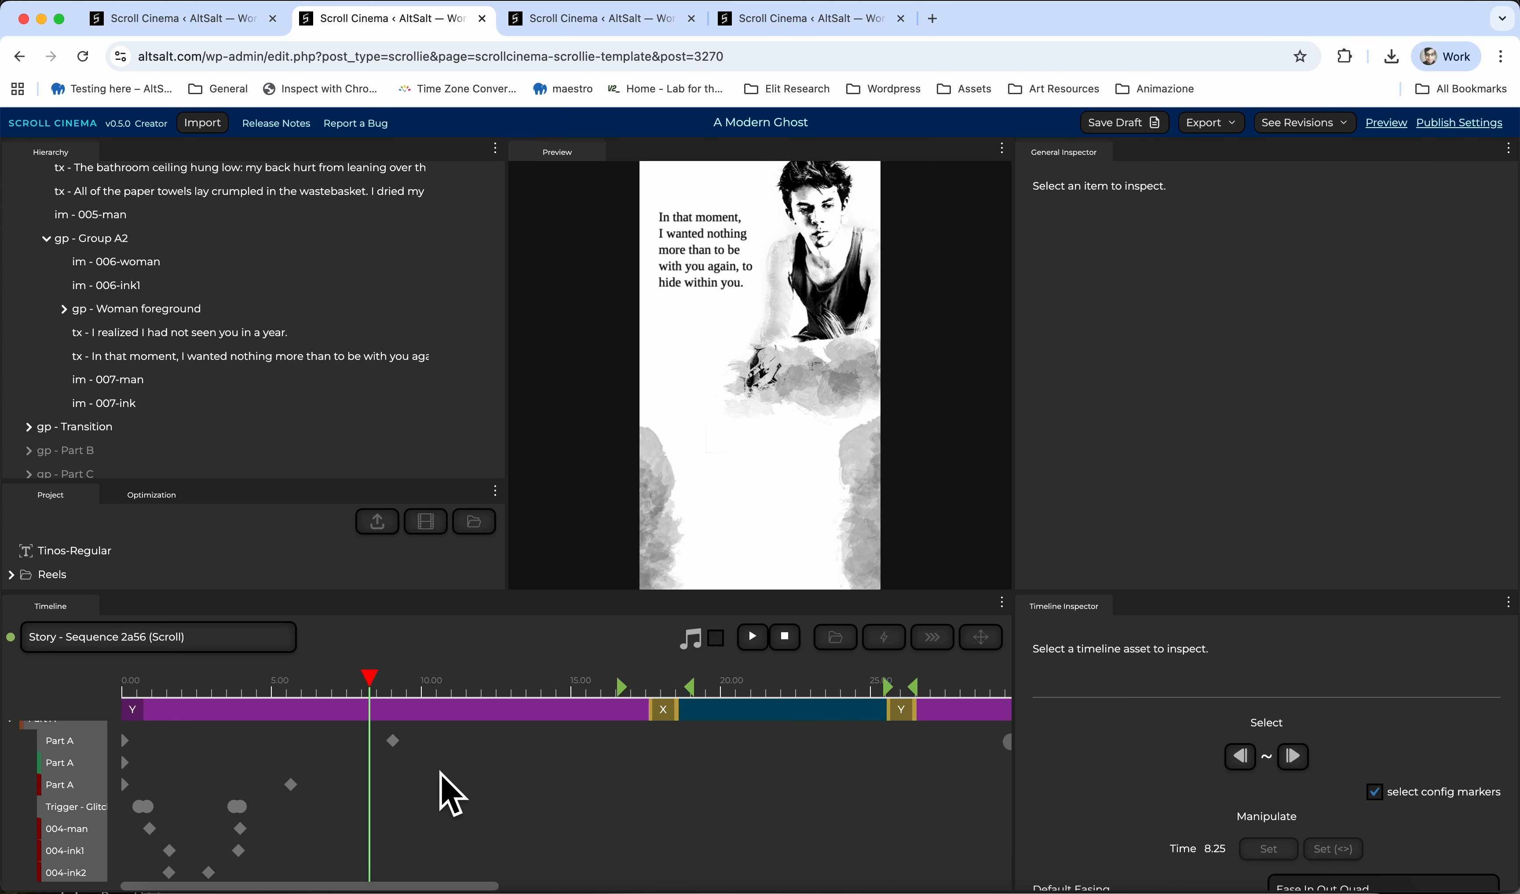
scroll(450, 795, down, 5)
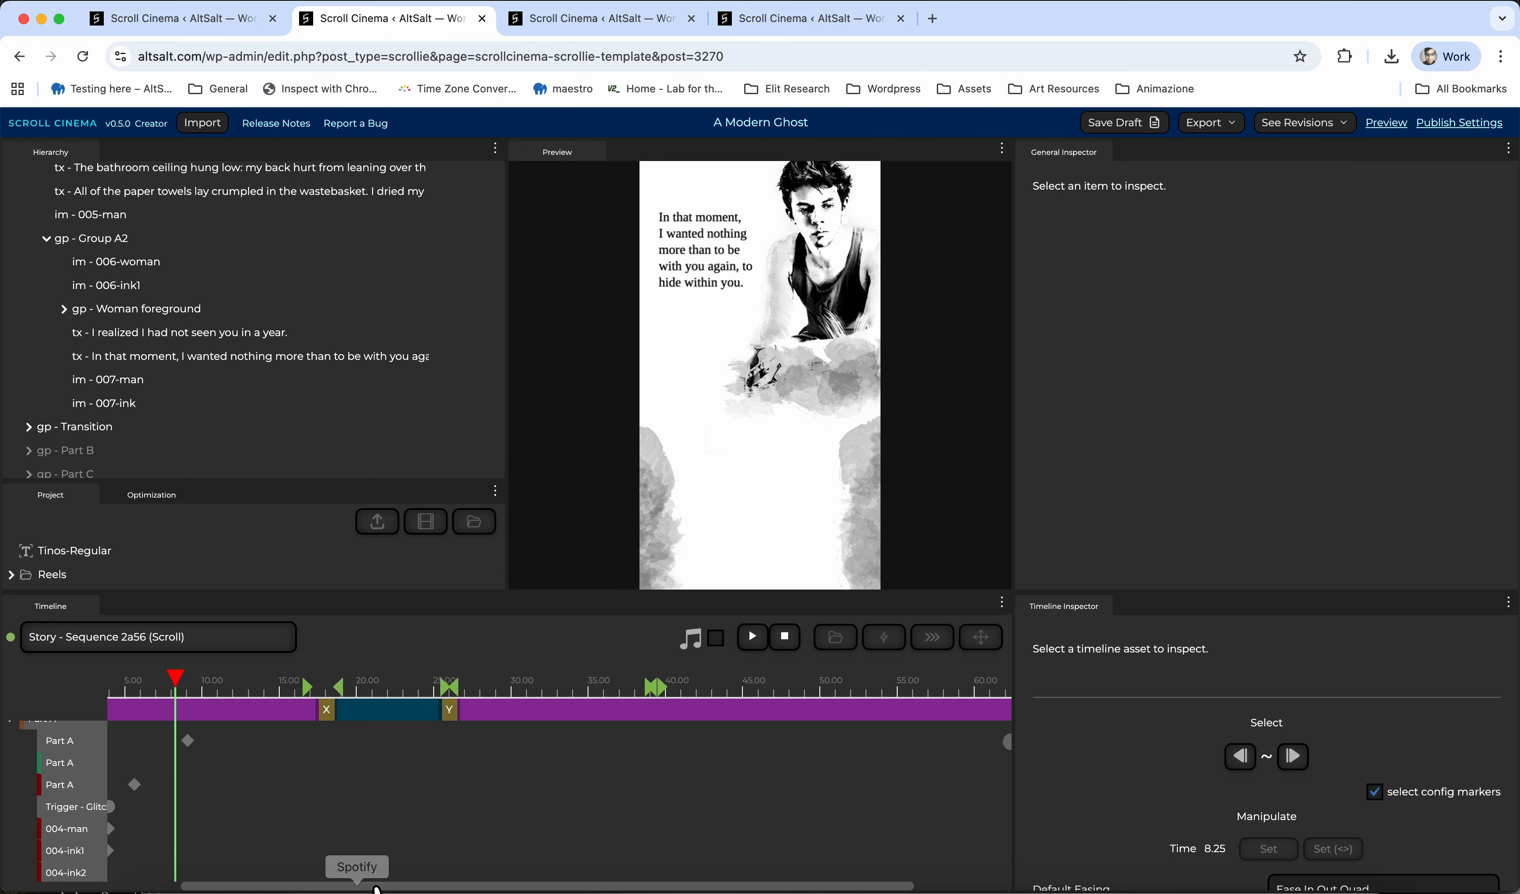
drag(377, 887, 292, 884)
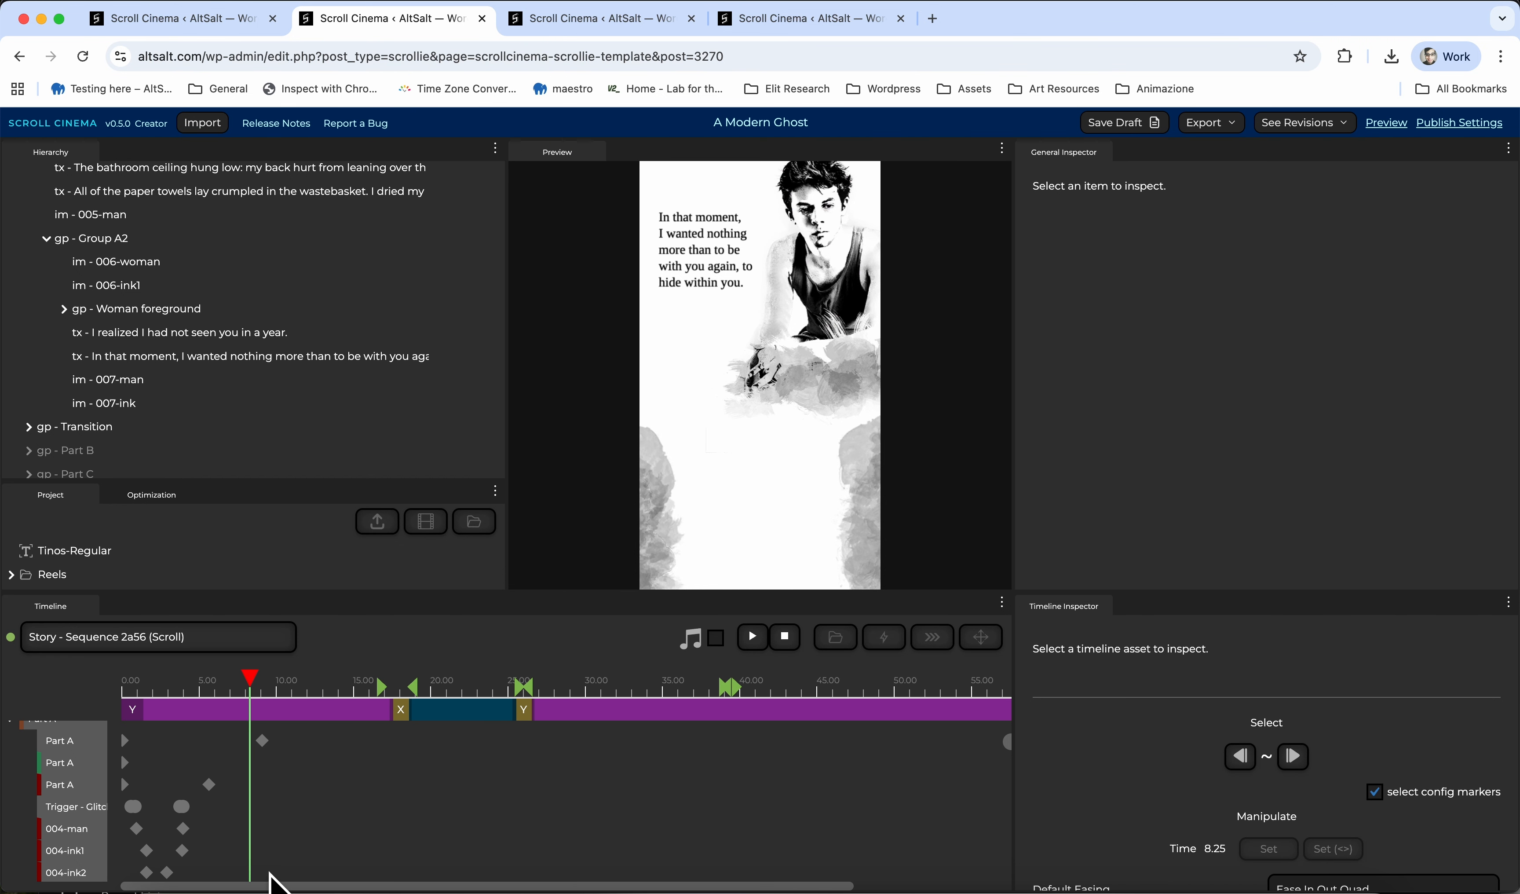
Enlarge the Hierarchy, select the Part A group and step through its children to the "Above the mirror" text, leaving the group expanded
drag(279, 498, 279, 516)
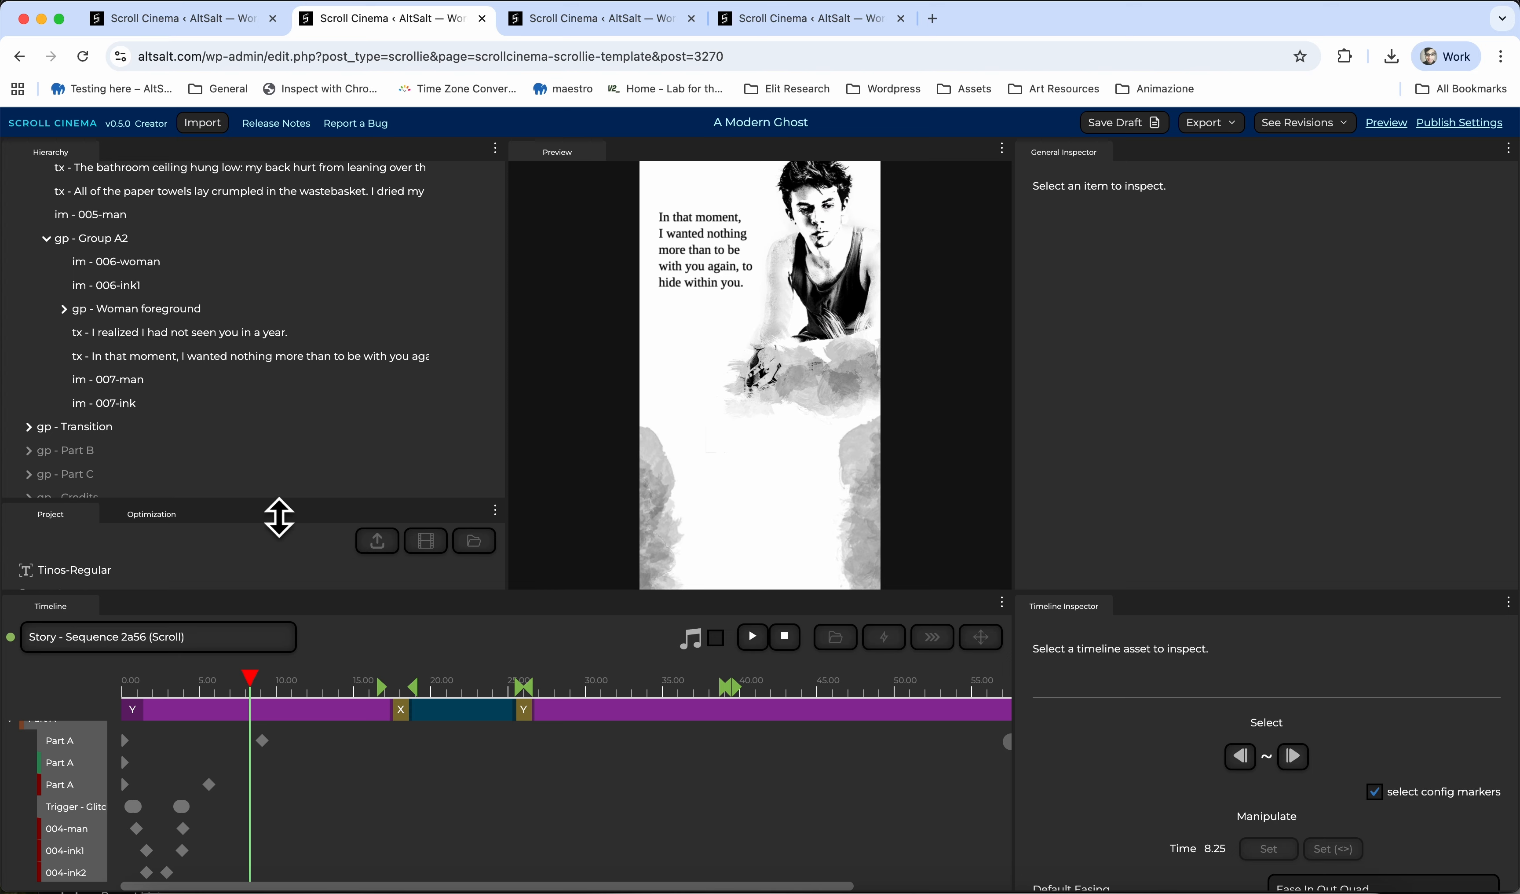
scroll(246, 467, up, 10)
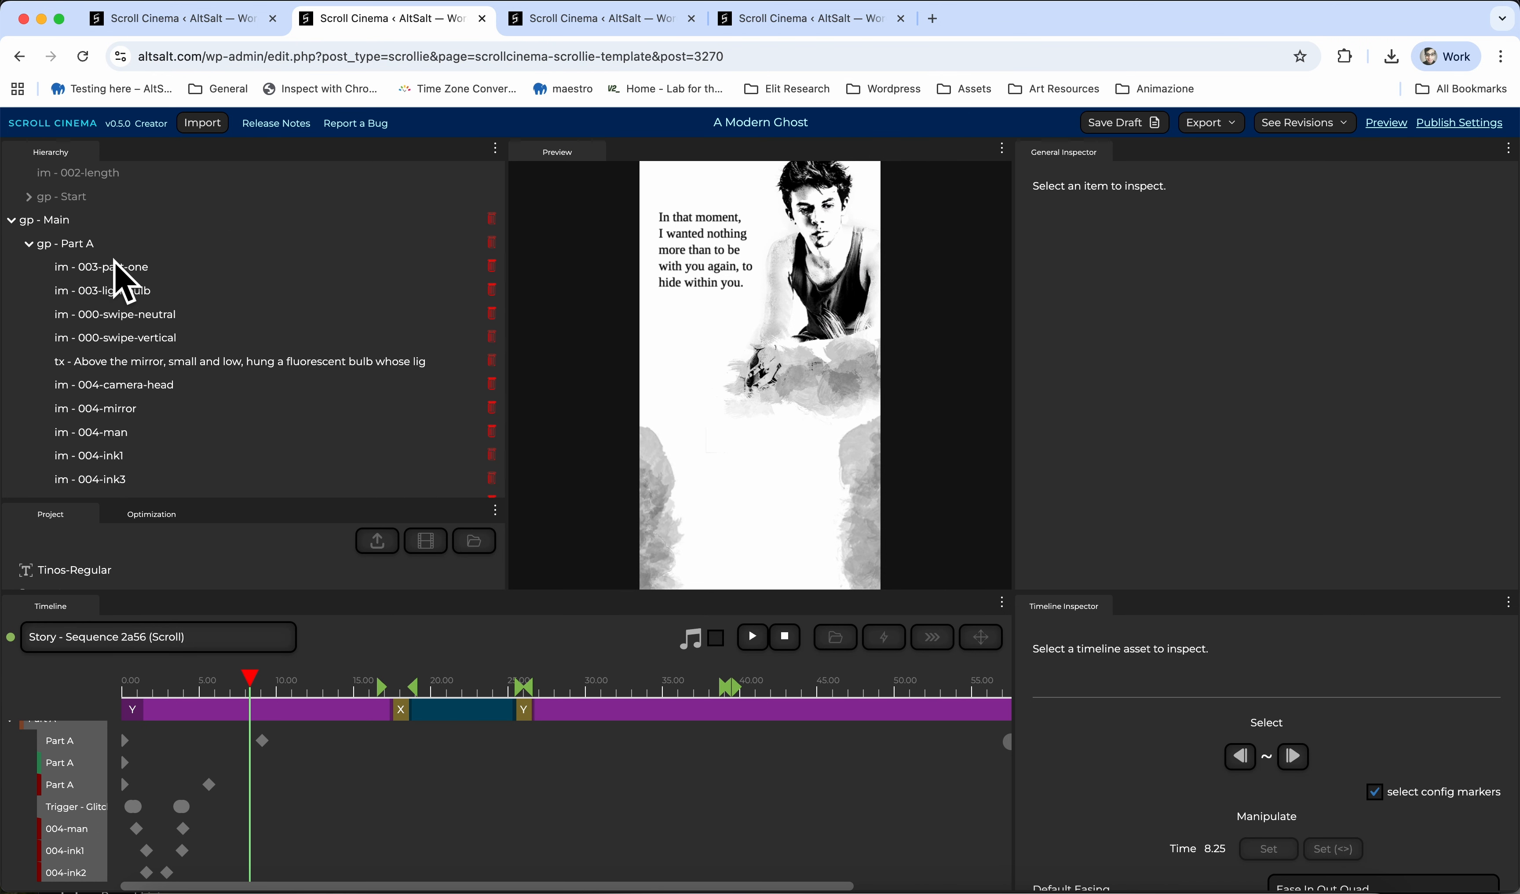
click(101, 246)
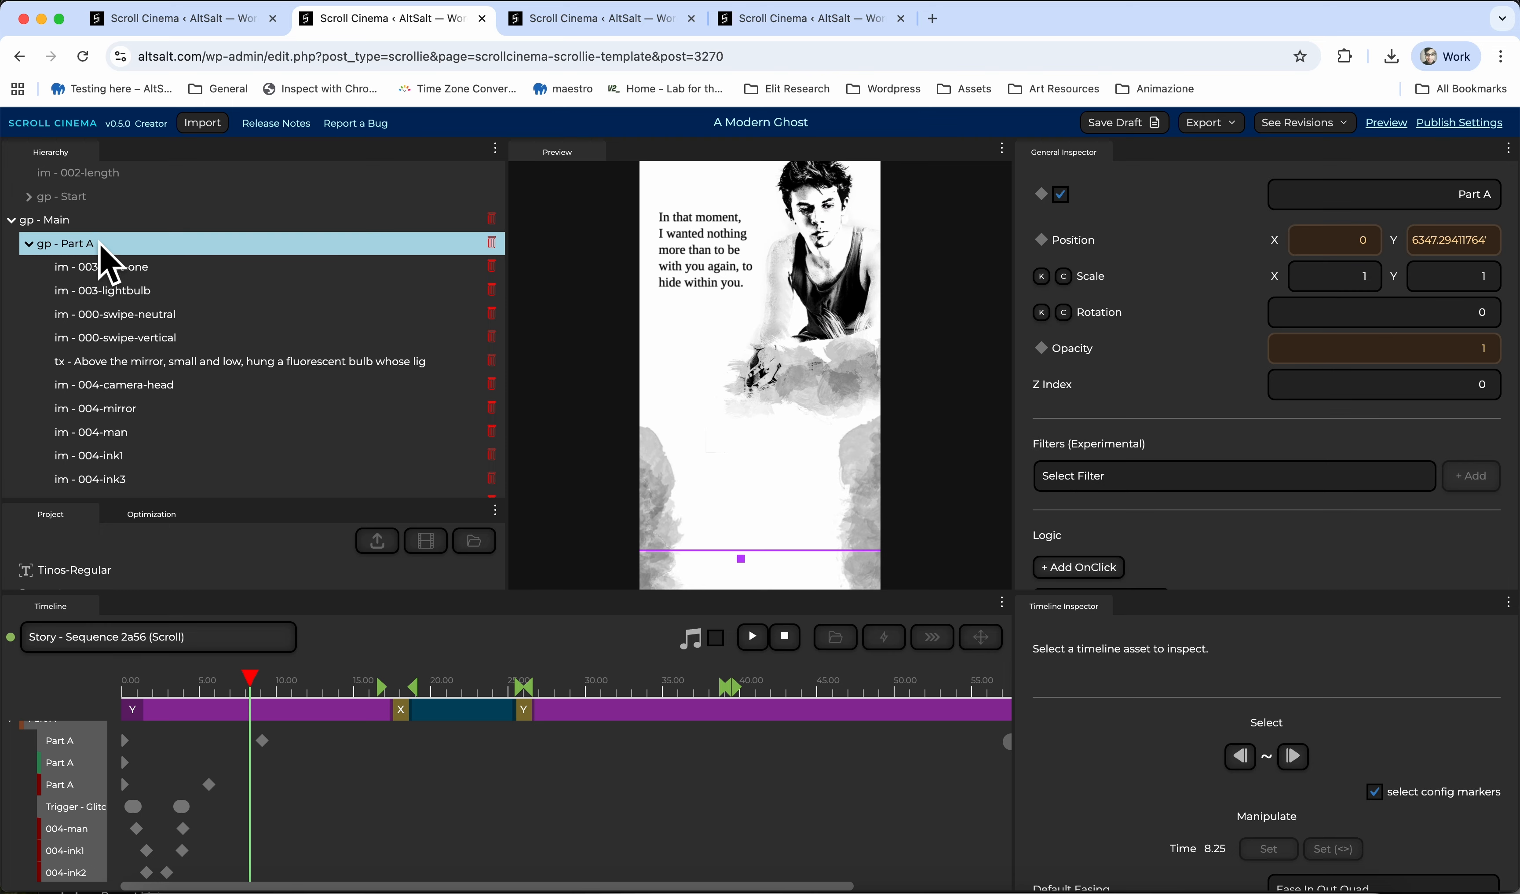
key(Down)
key(Down)
key(Down)
key(Down)
key(Down)
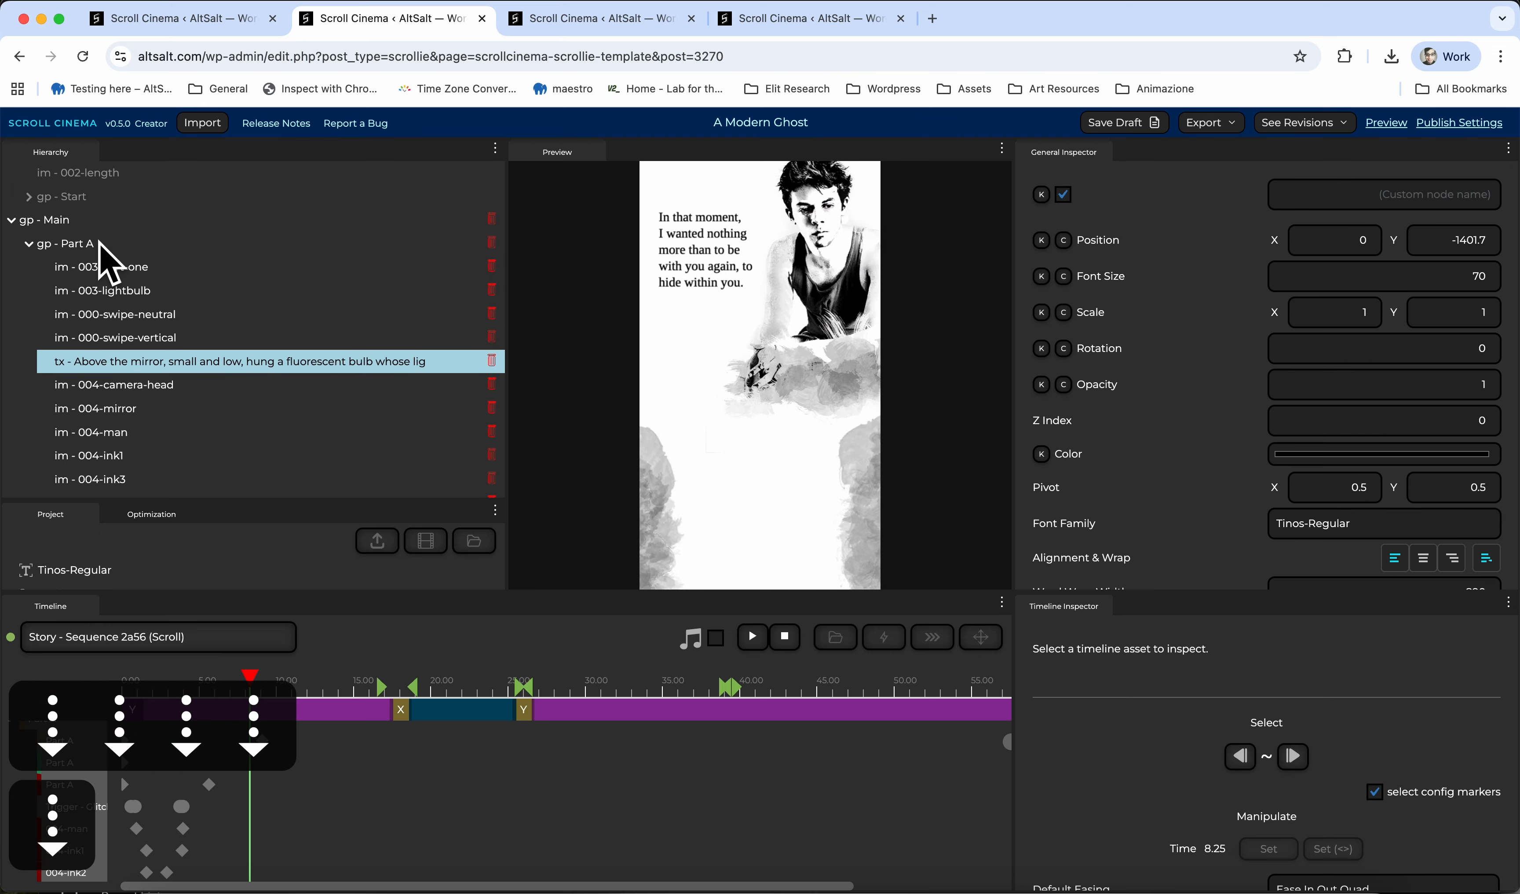
click(28, 244)
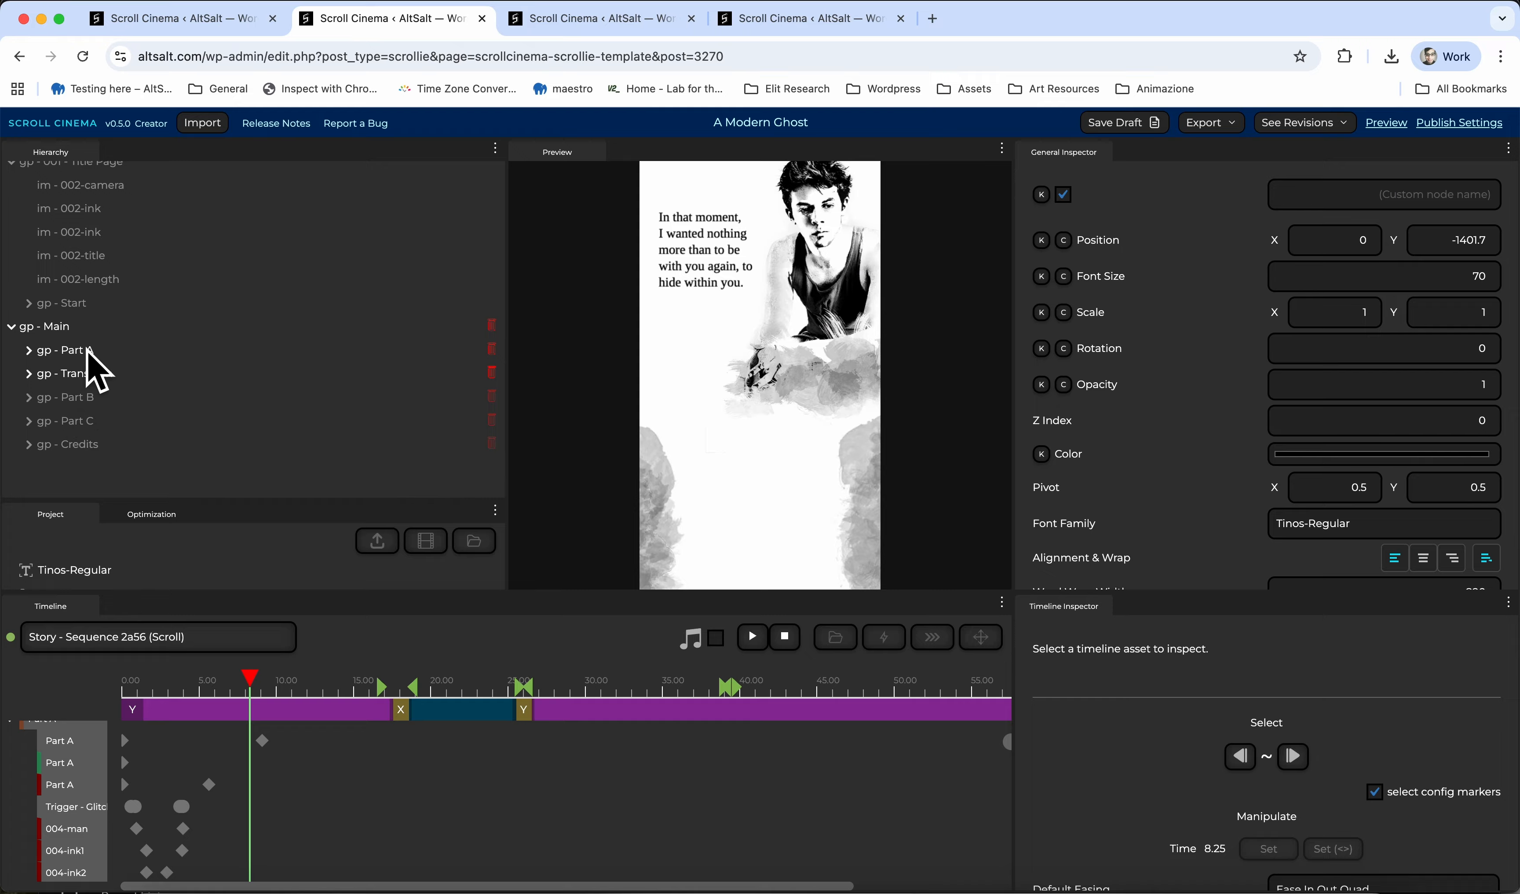
click(28, 351)
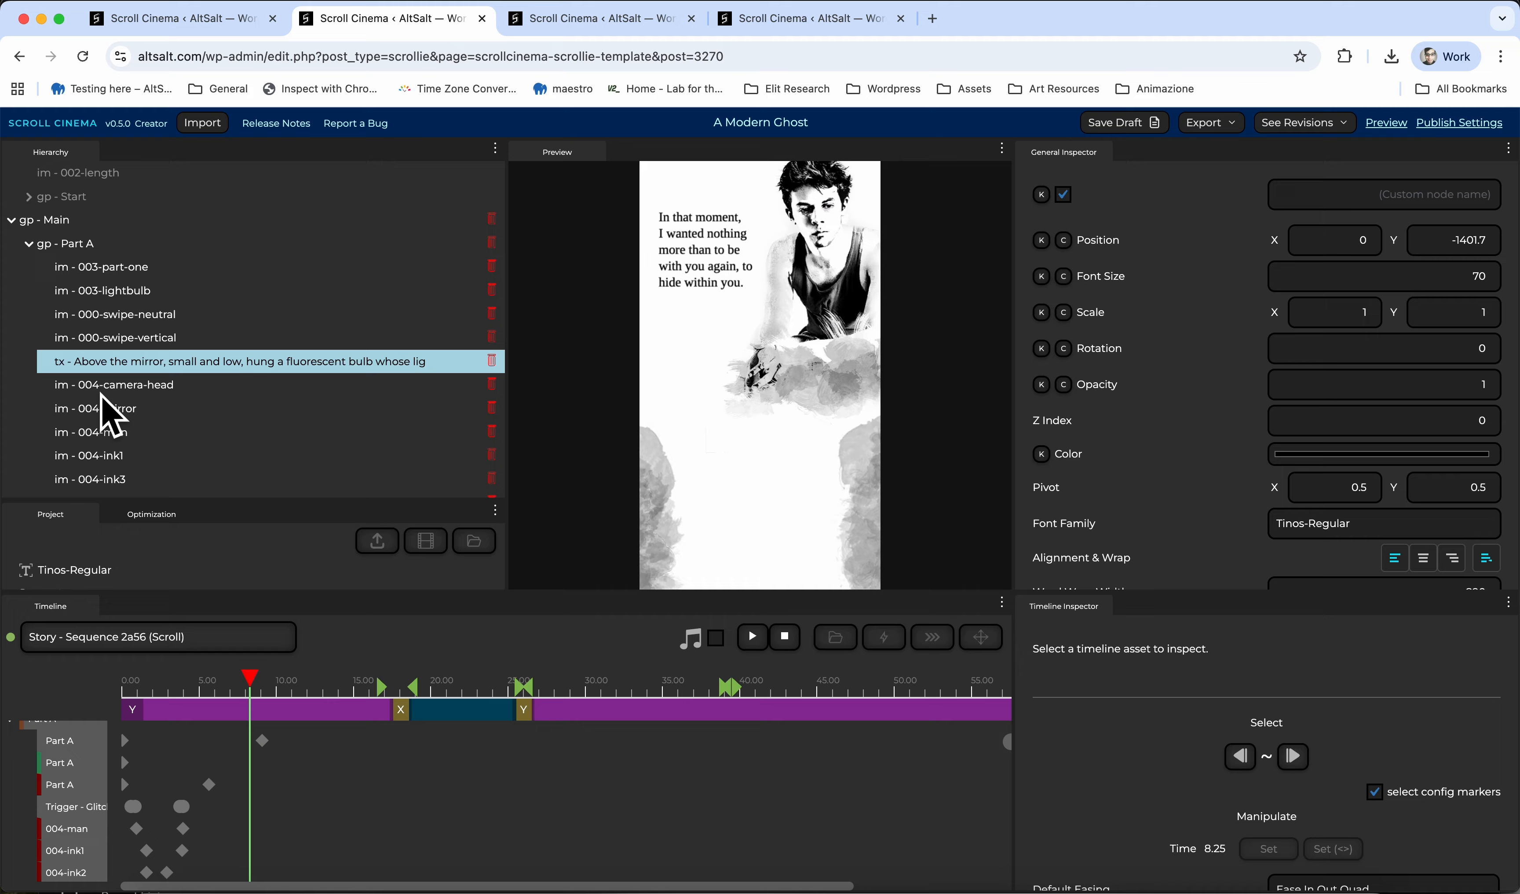
Scrub back to about 4.61, select Part A's position track, and preview its motion up to about 7.97
drag(222, 686, 193, 676)
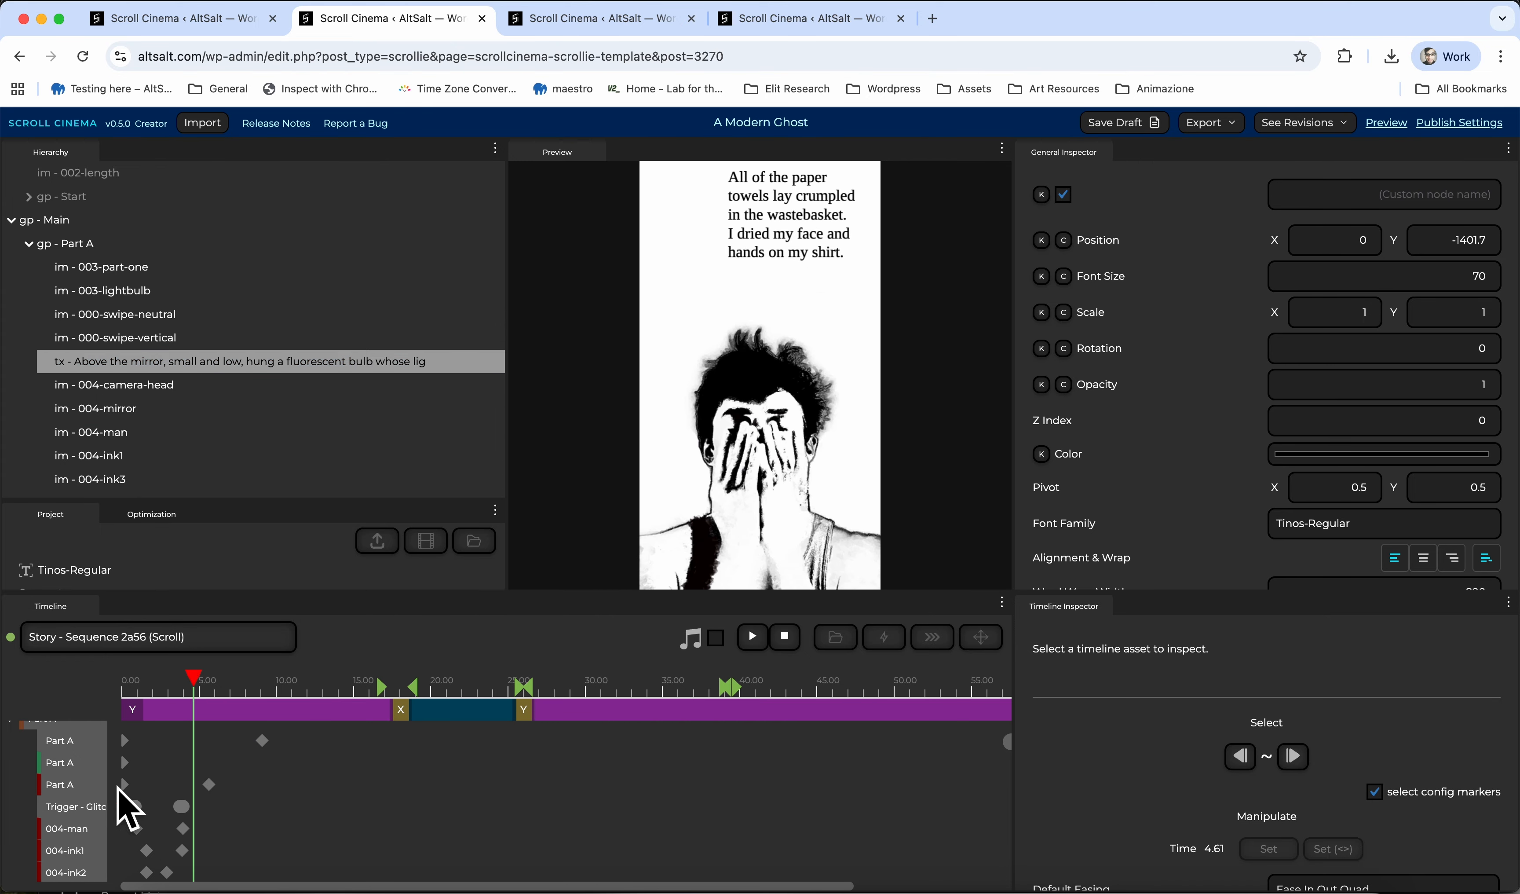
click(67, 784)
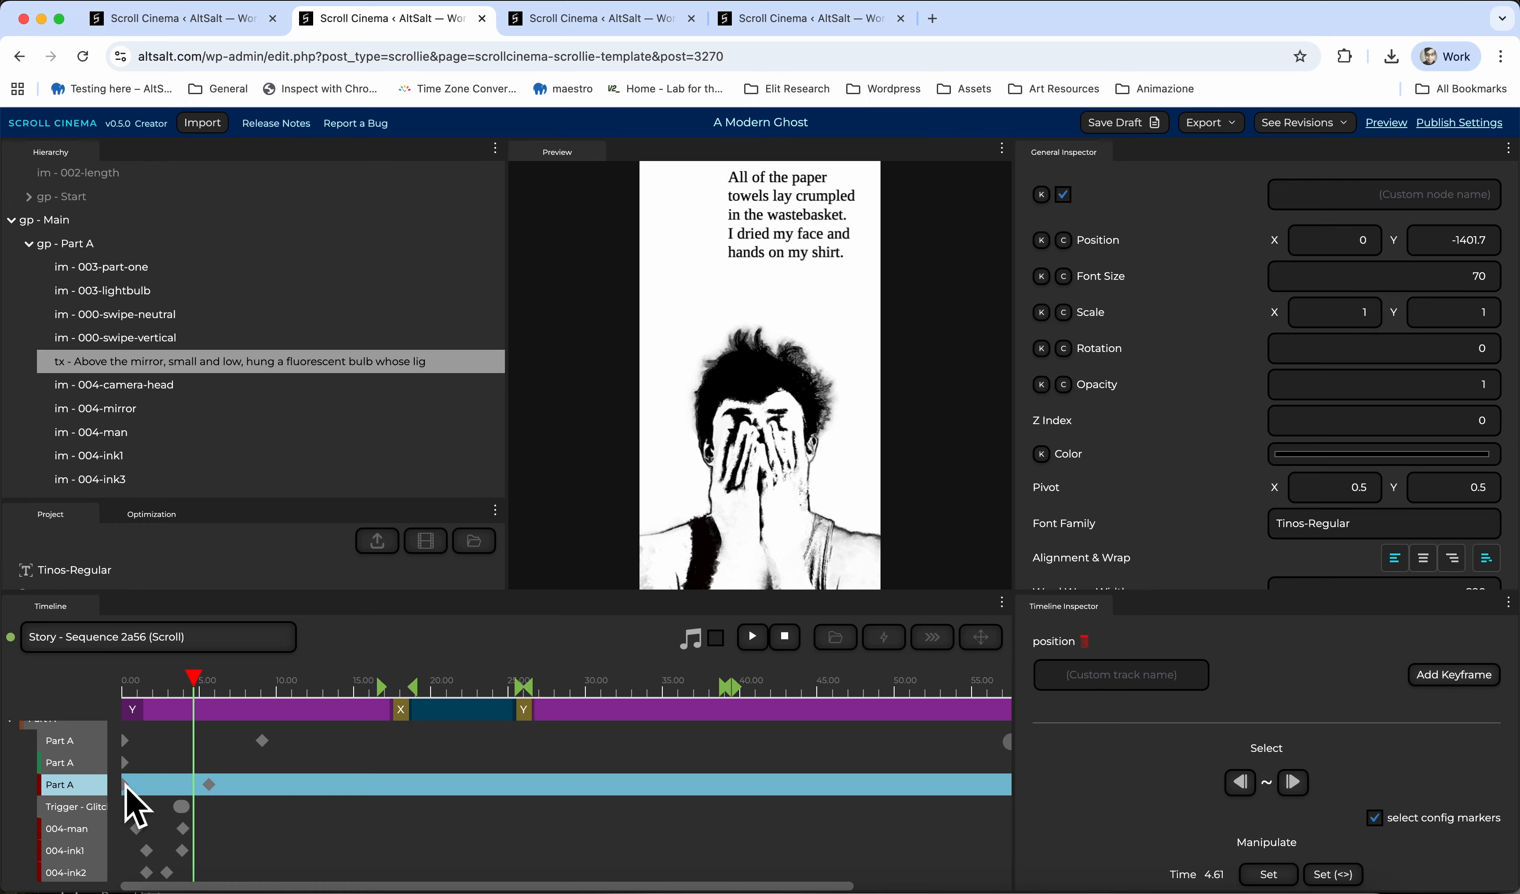
drag(191, 686, 246, 695)
Compare the Part A and Group A2 elements in the Hierarchy with their tracks in the timeline
scroll(235, 485, down, 10)
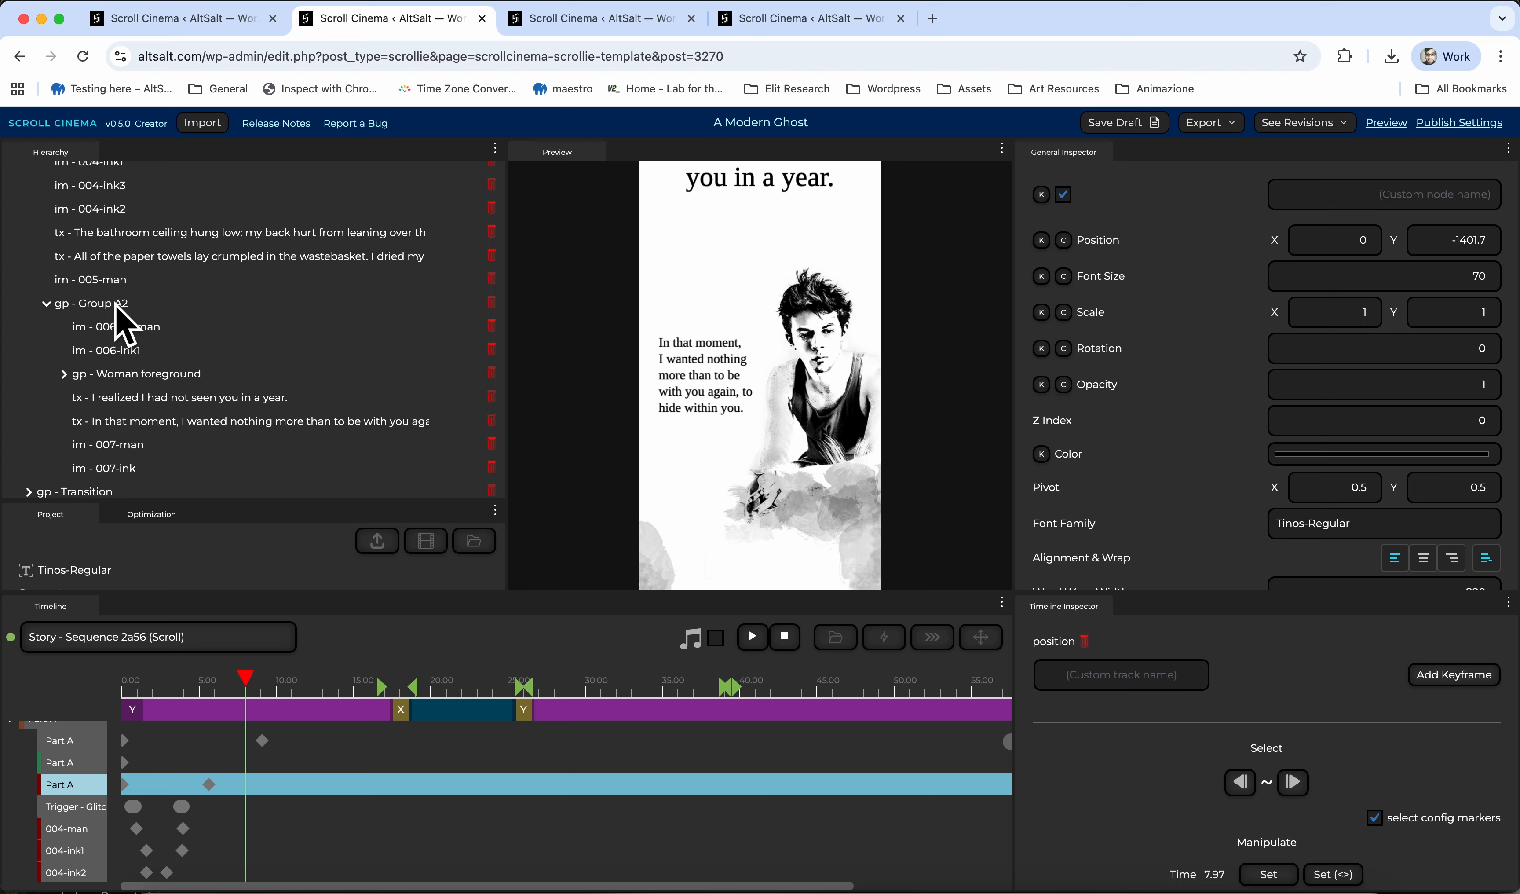
scroll(75, 825, down, 2)
scroll(81, 829, down, 1)
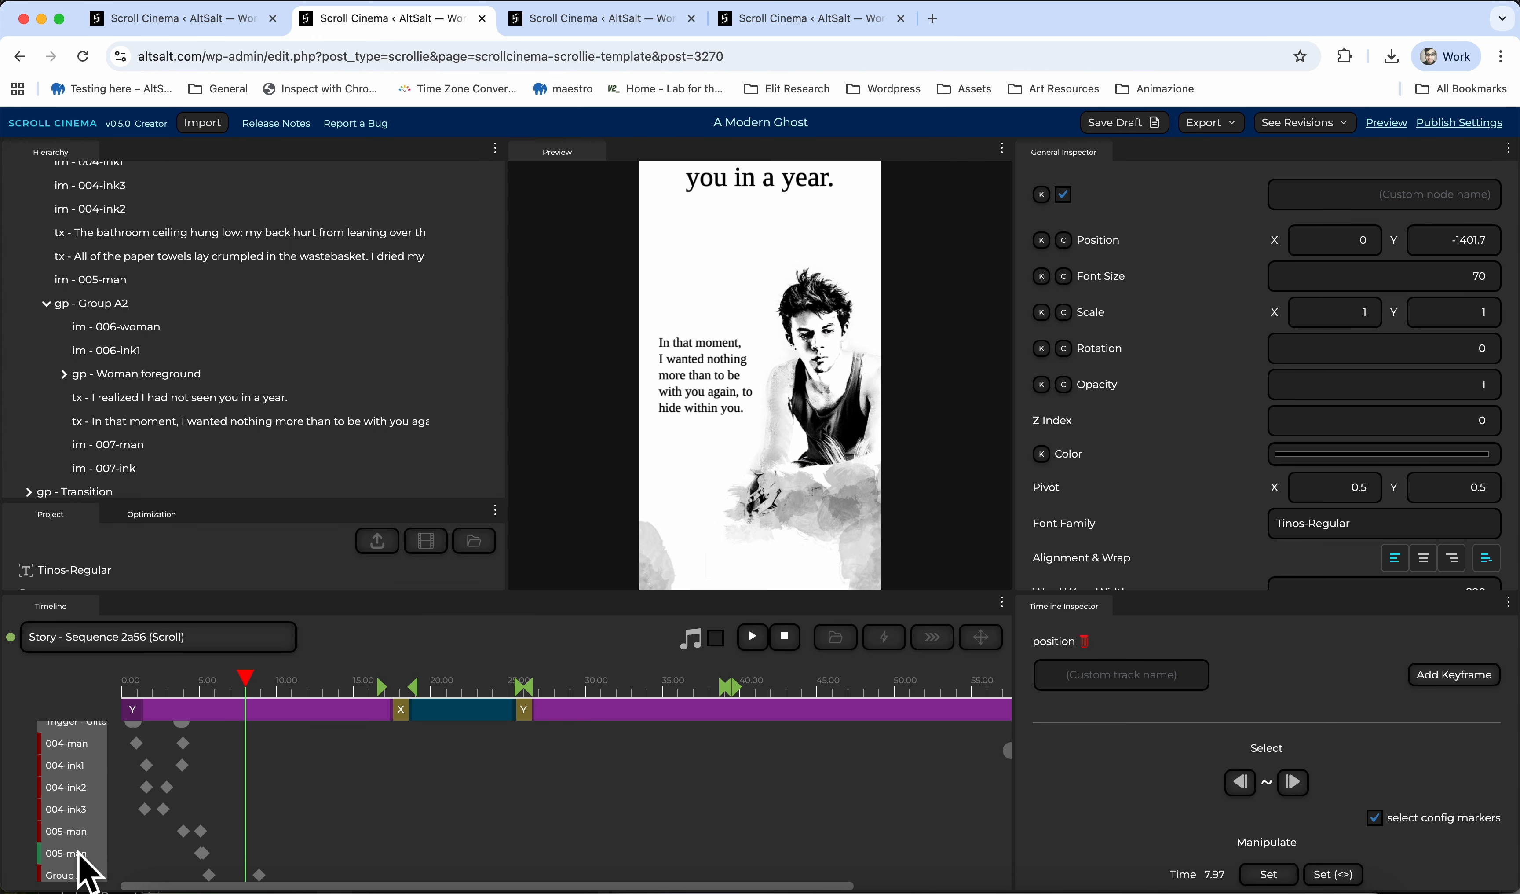
scroll(78, 854, down, 3)
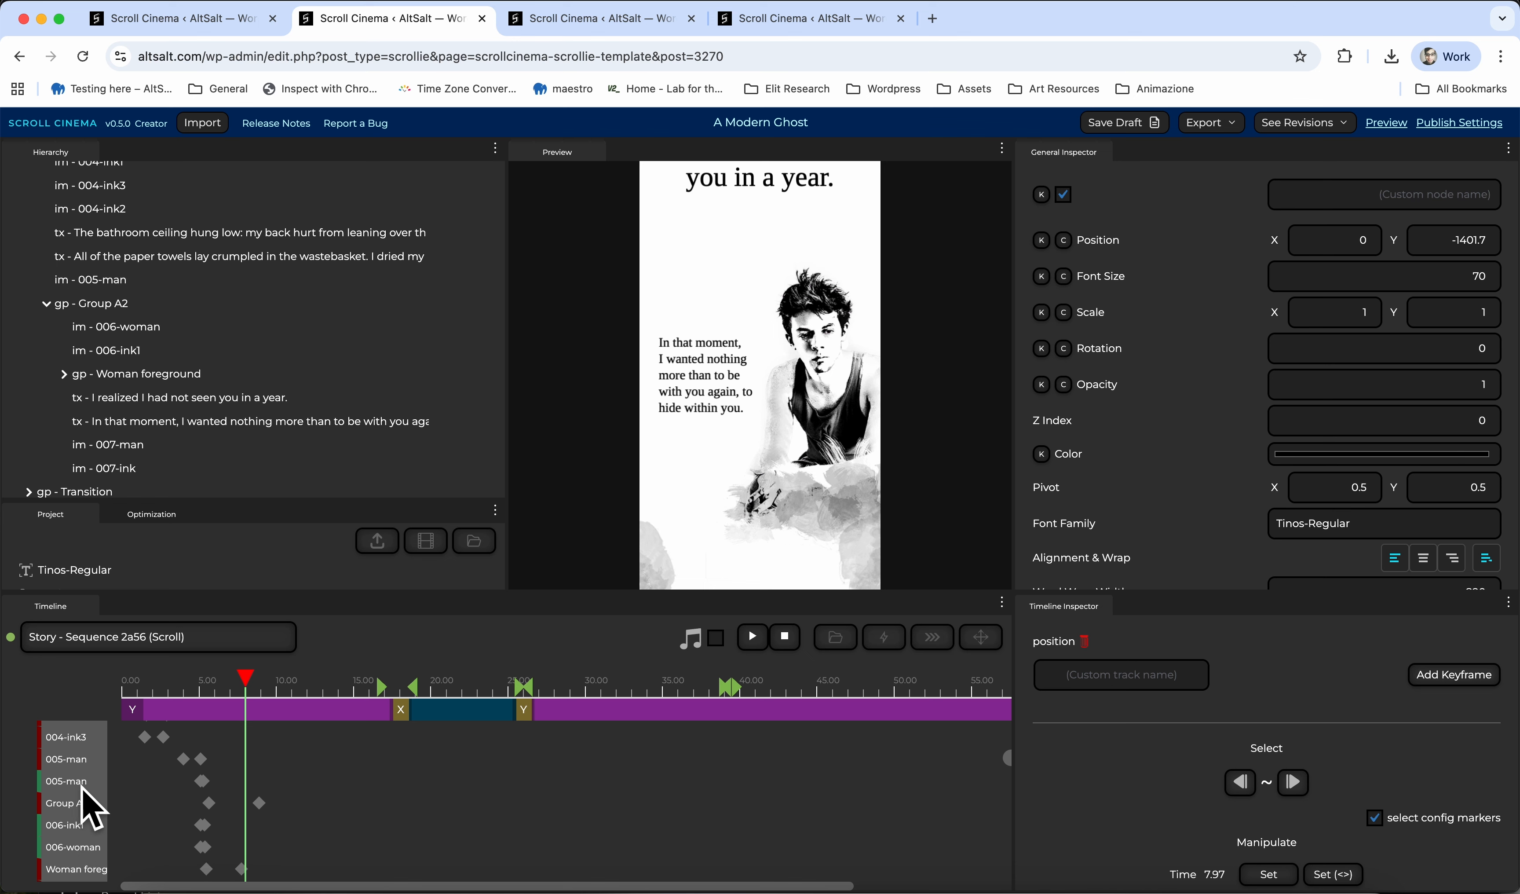
scroll(184, 467, up, 11)
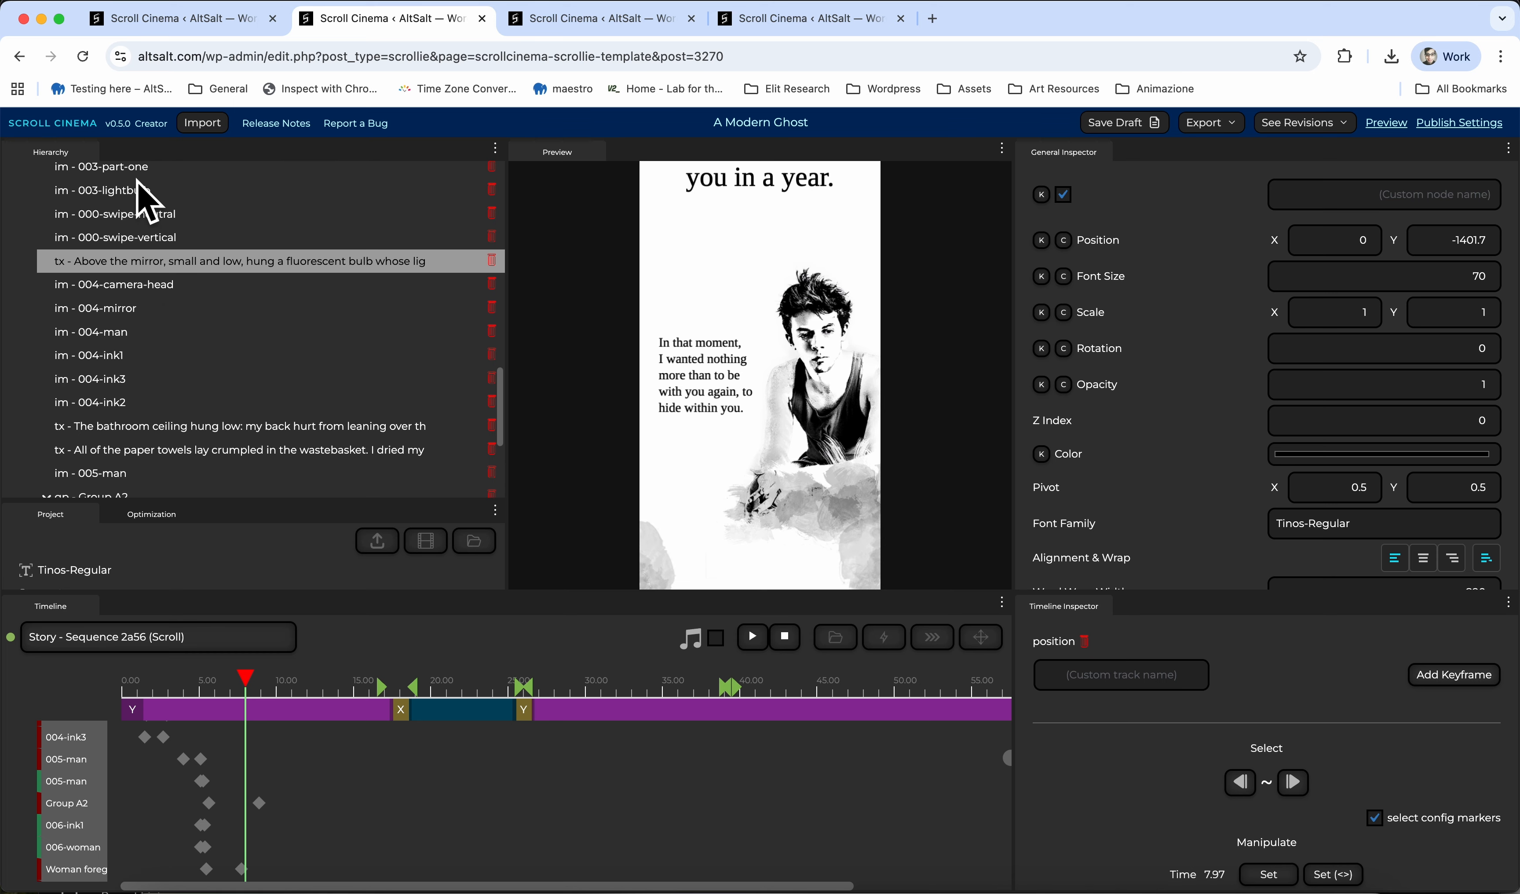
scroll(107, 294, down, 10)
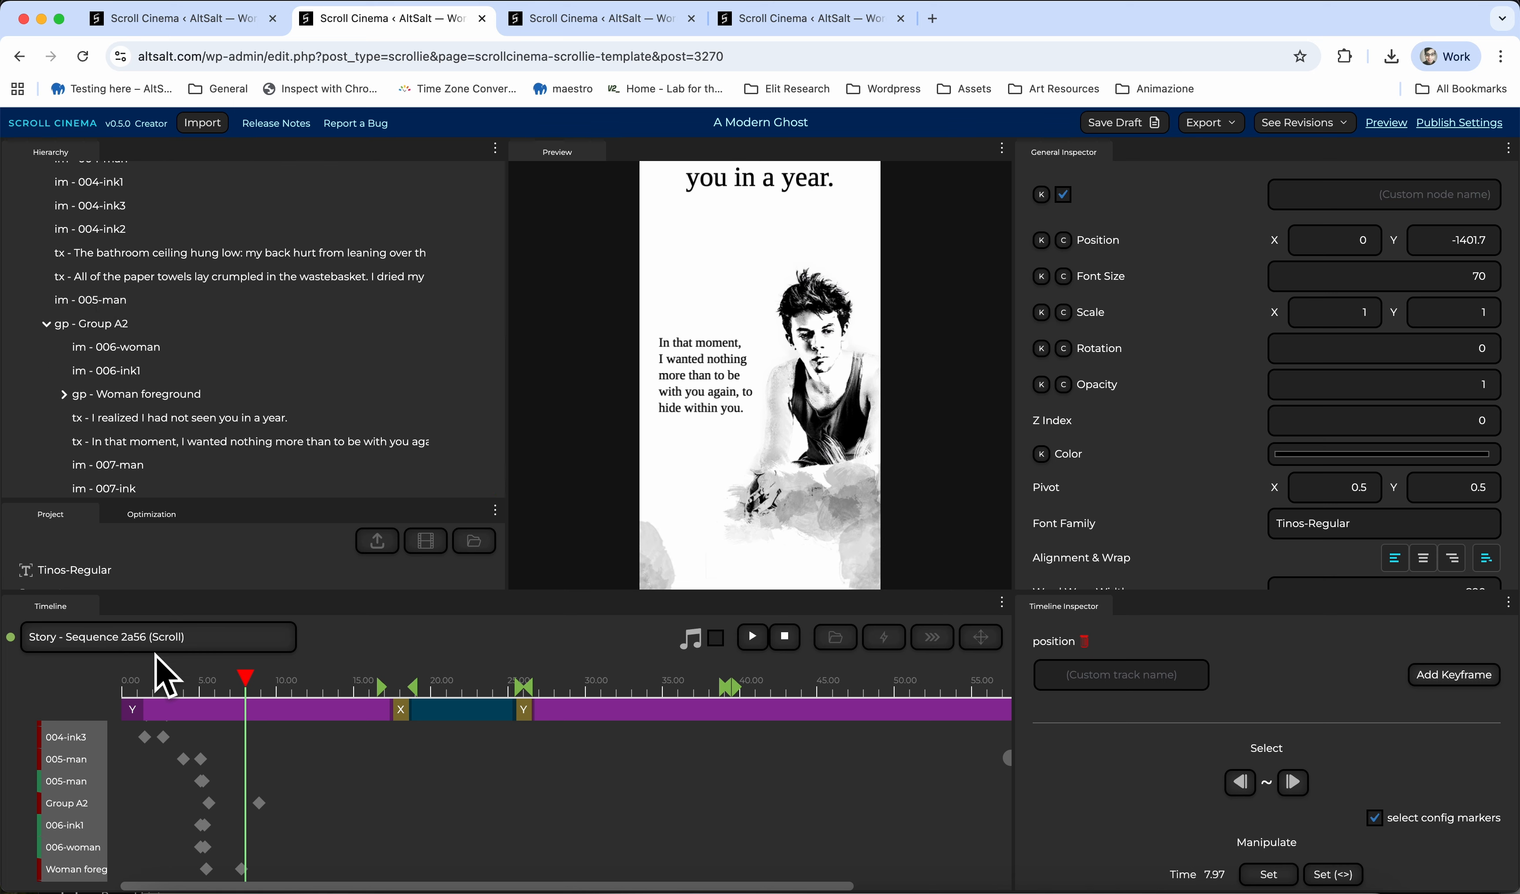
Scrub the playhead to about 9.63 and expand the Transition group in the Hierarchy
mouse_move(261, 688)
mouse_down()
mouse_move(212, 693)
mouse_move(272, 692)
mouse_up()
scroll(212, 359, down, 5)
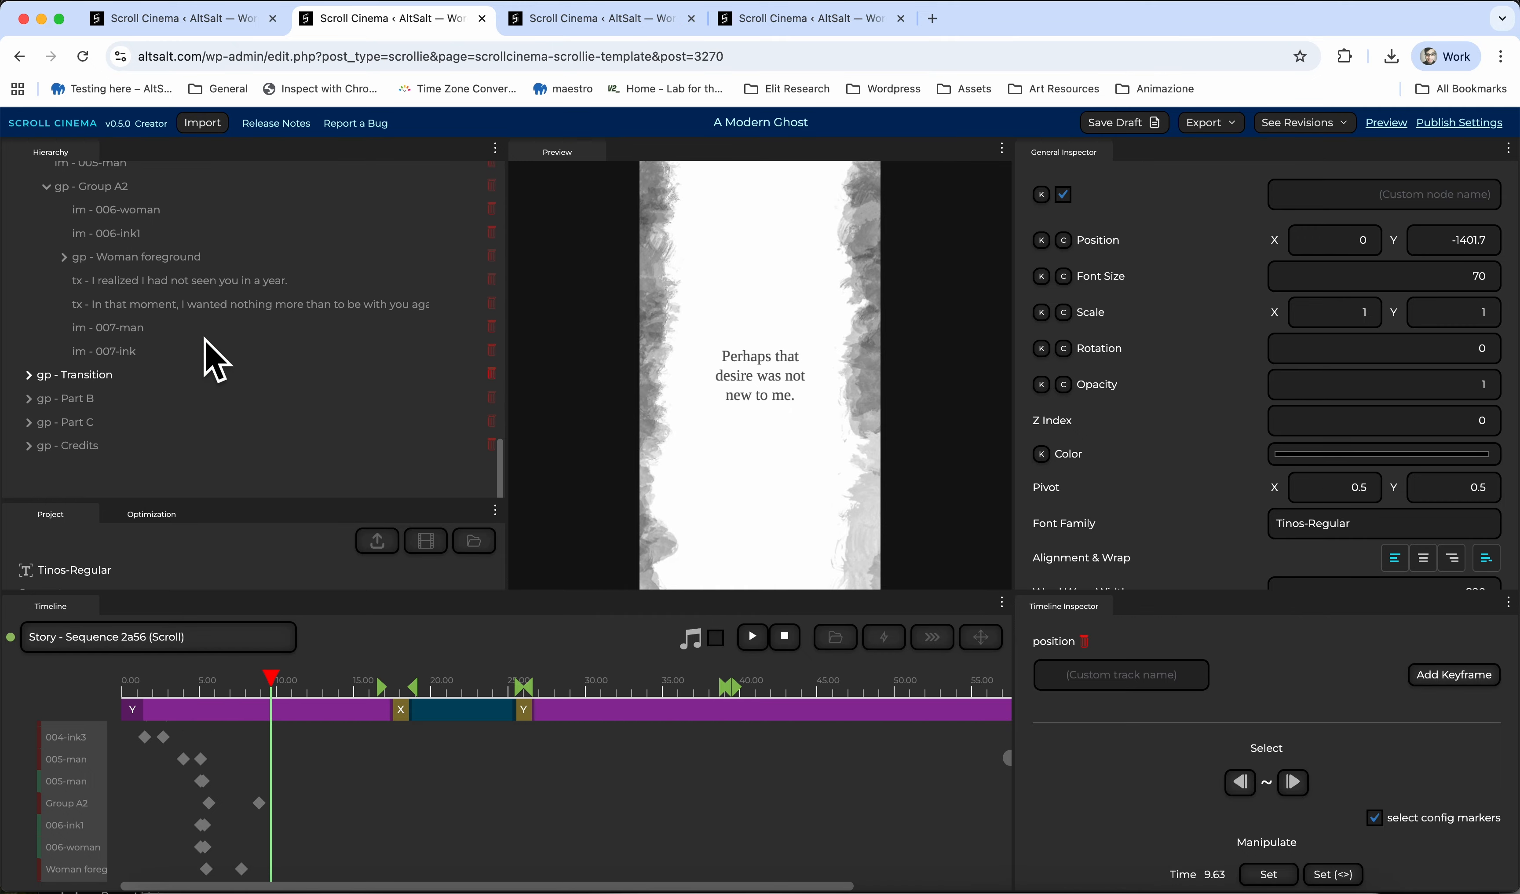
click(30, 380)
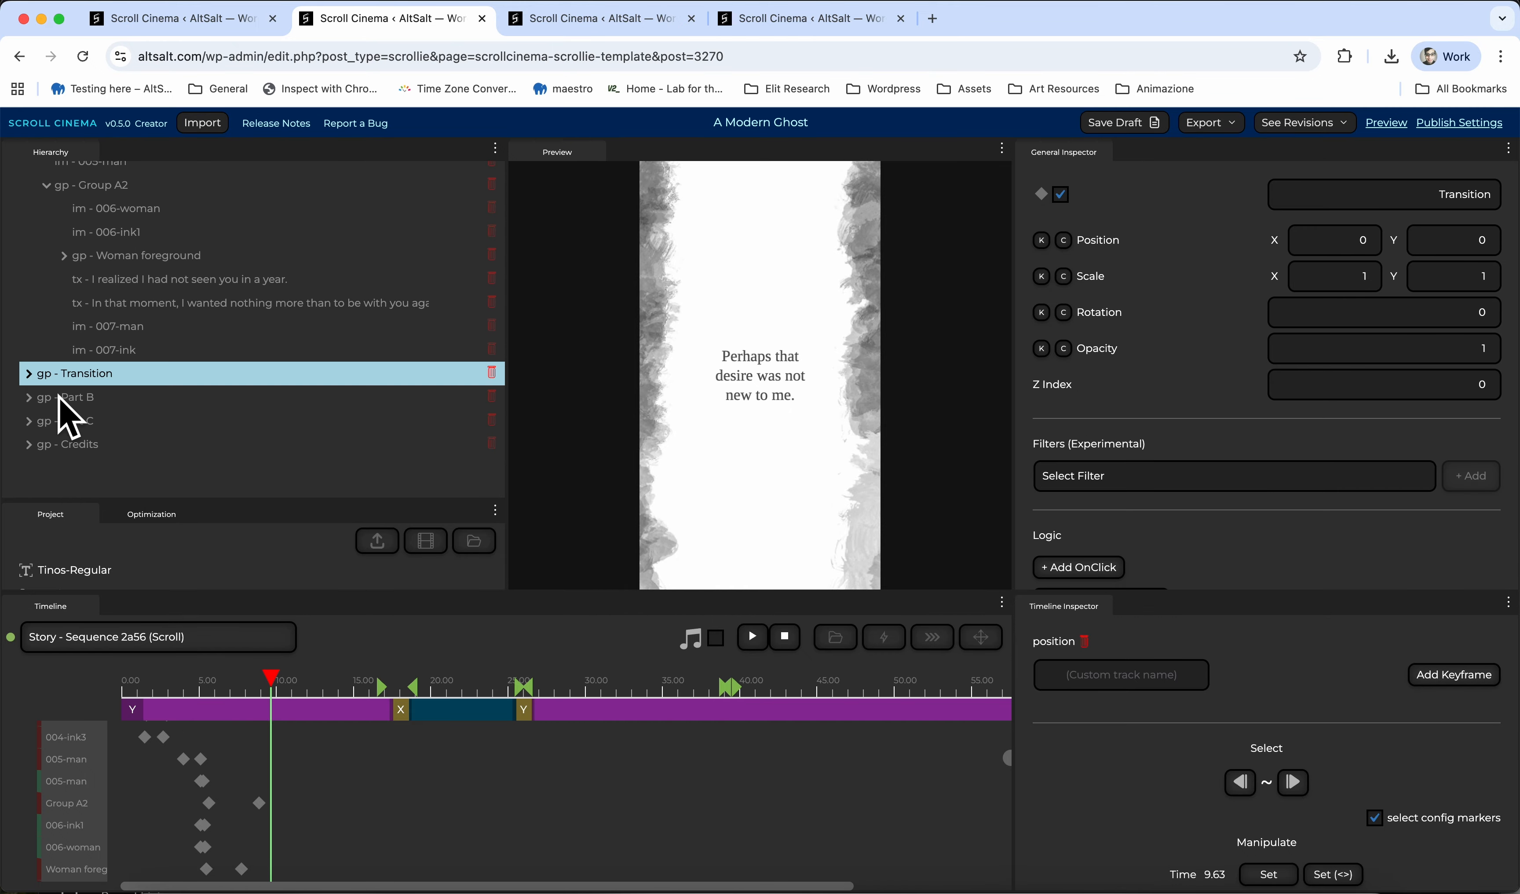
click(29, 375)
scroll(95, 400, down, 3)
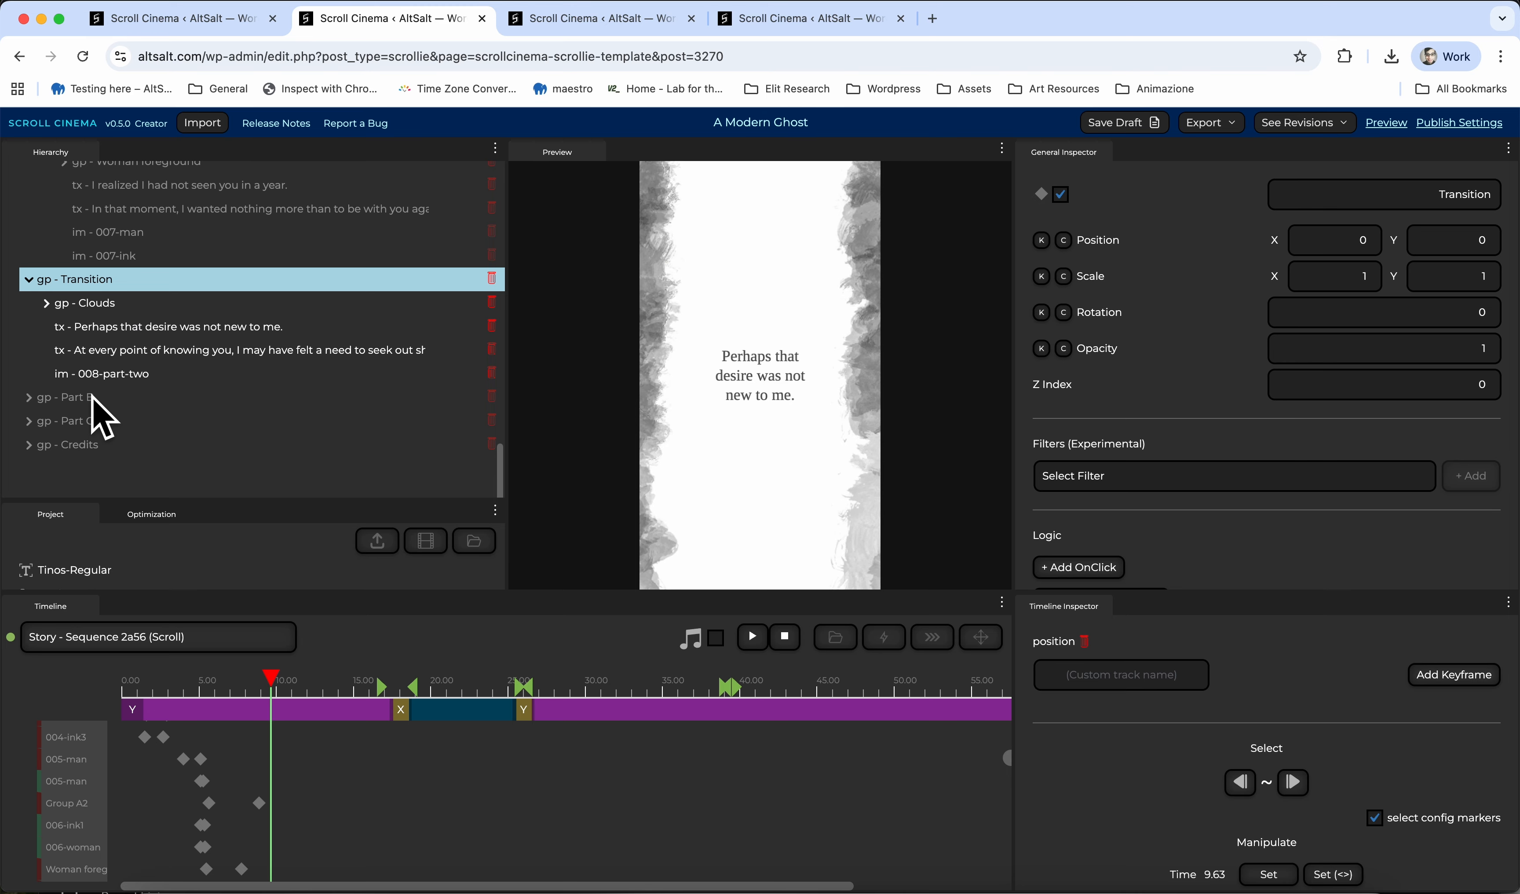
Expand the Clouds group with its clouds-left and clouds-right subgroups and look through their cloud images
click(44, 306)
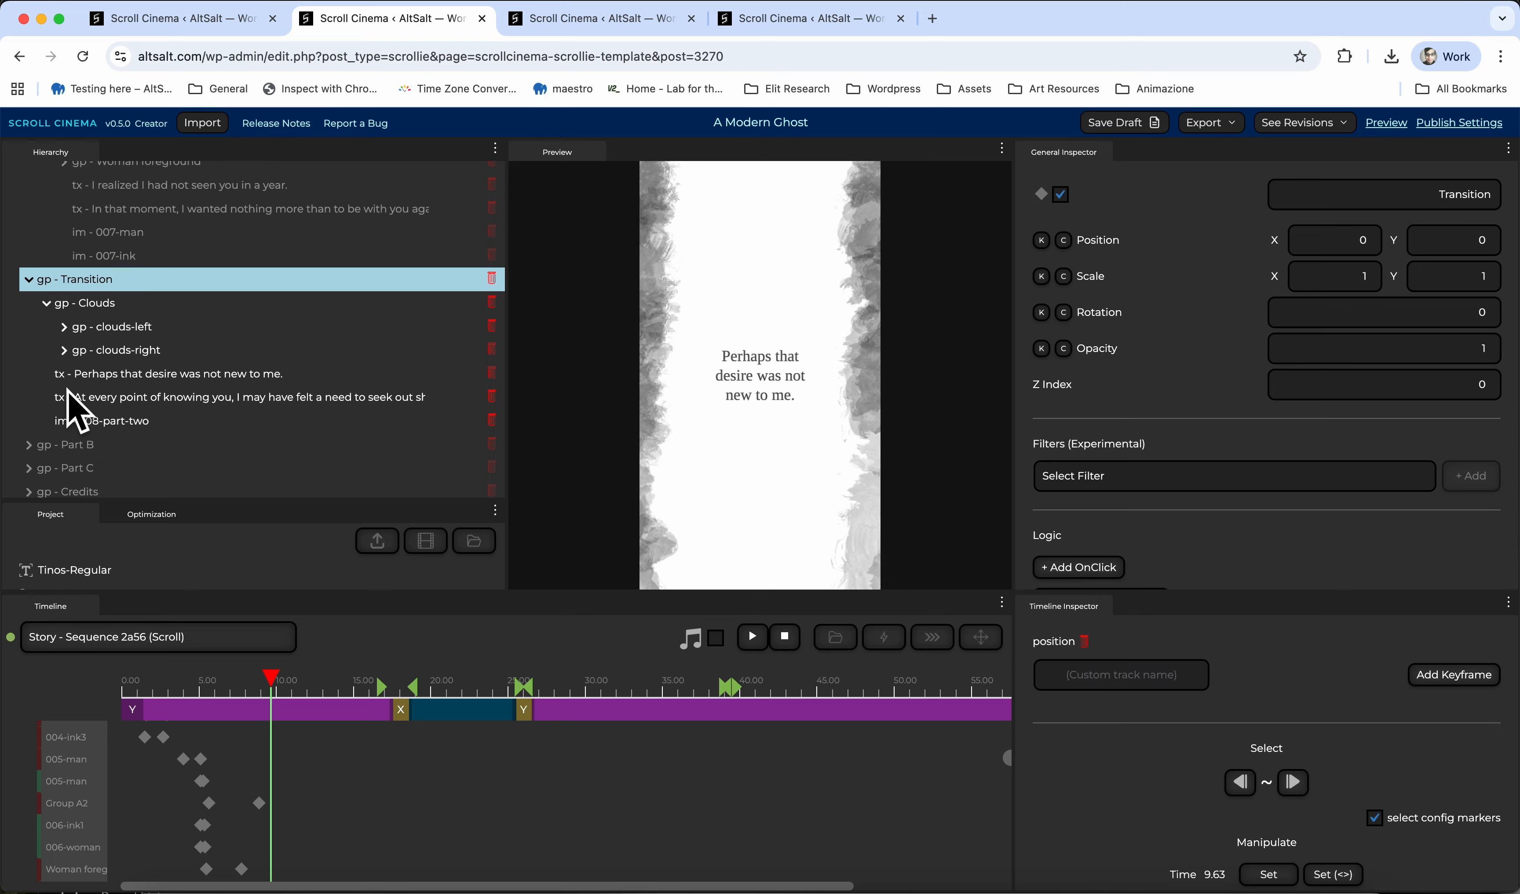
click(64, 350)
scroll(102, 435, down, 4)
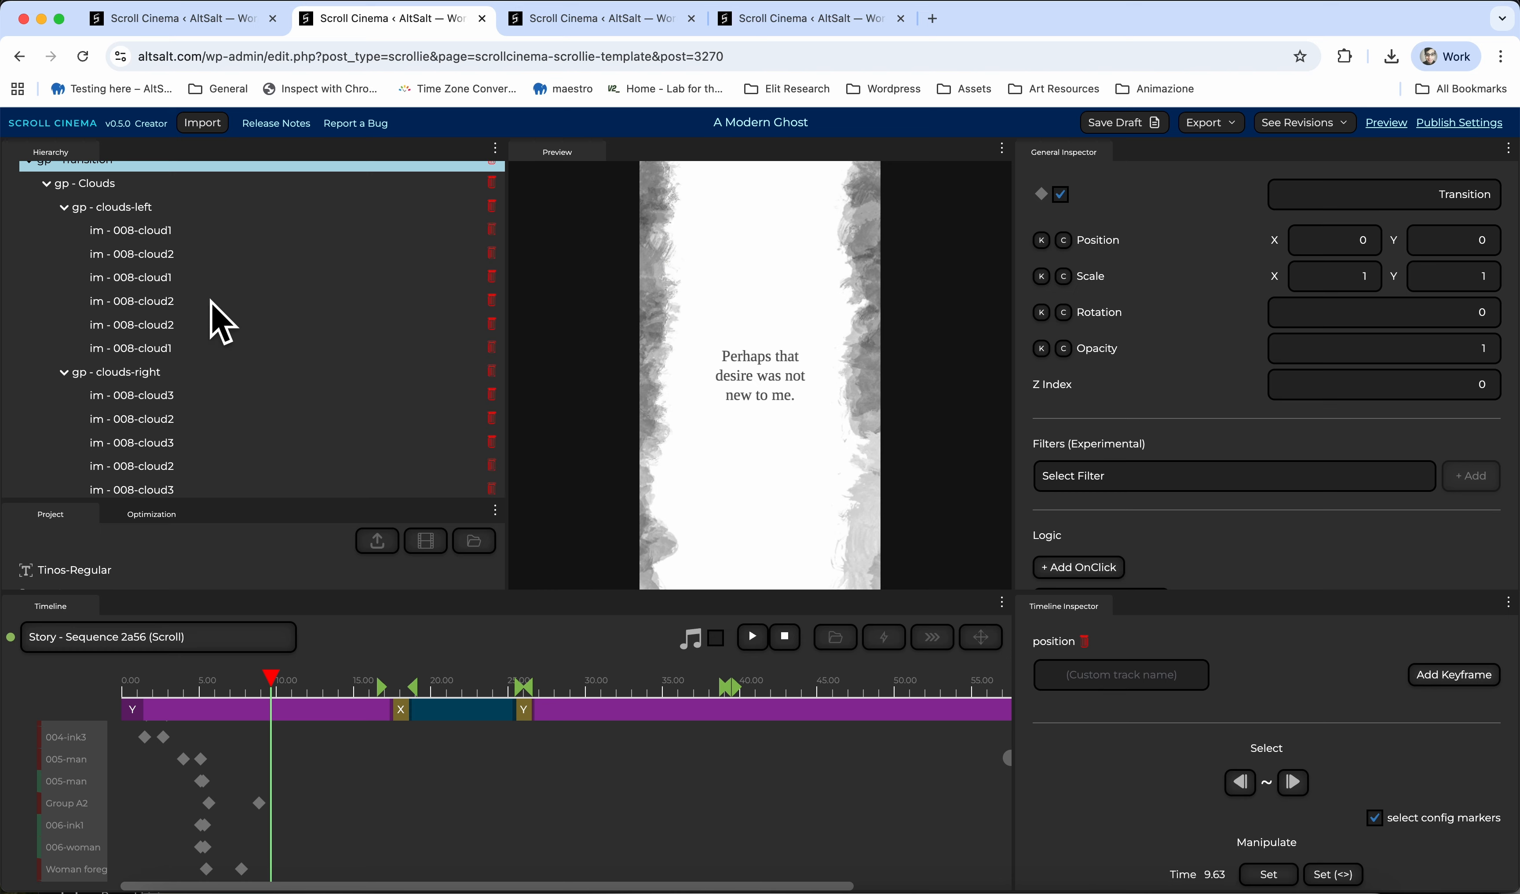
scroll(211, 464, down, 7)
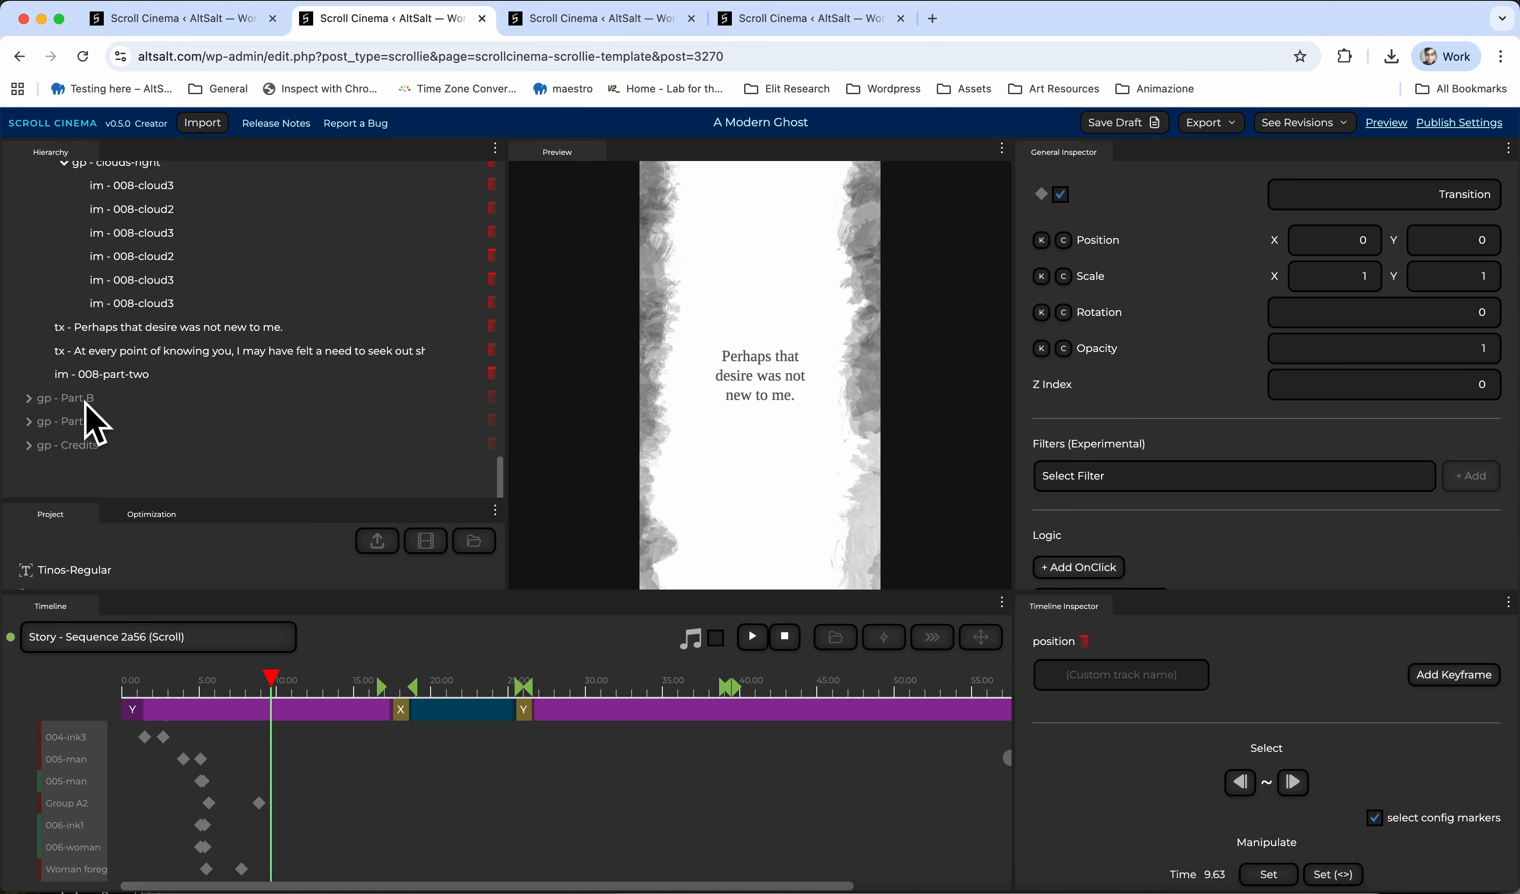
Expand the Part B group, scrub the playhead to about 19.59, and look through the group's elements
click(28, 398)
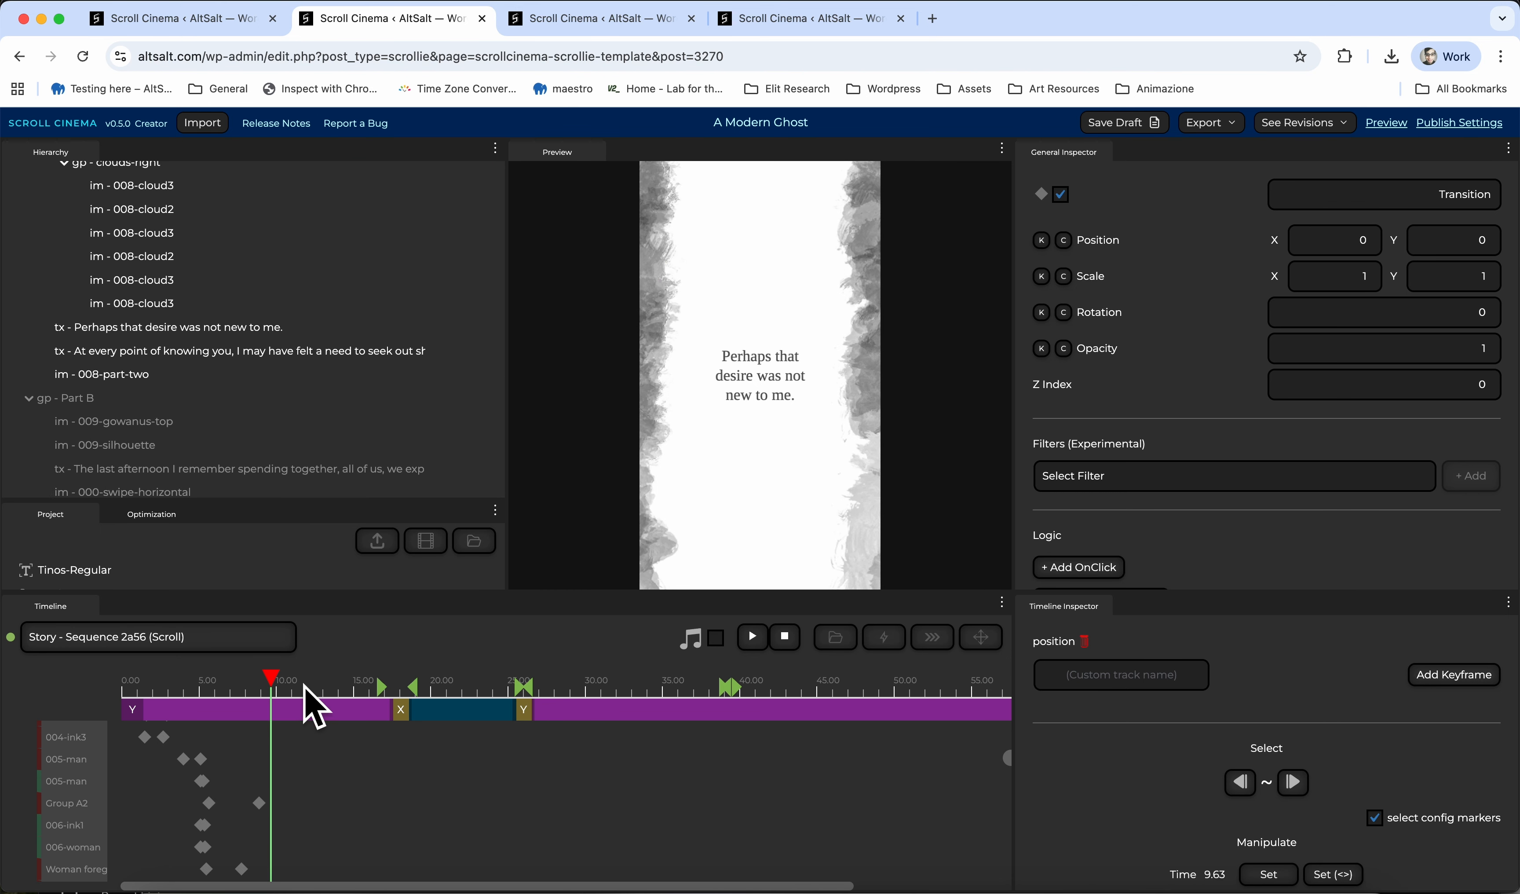
drag(305, 691, 425, 688)
scroll(268, 384, down, 8)
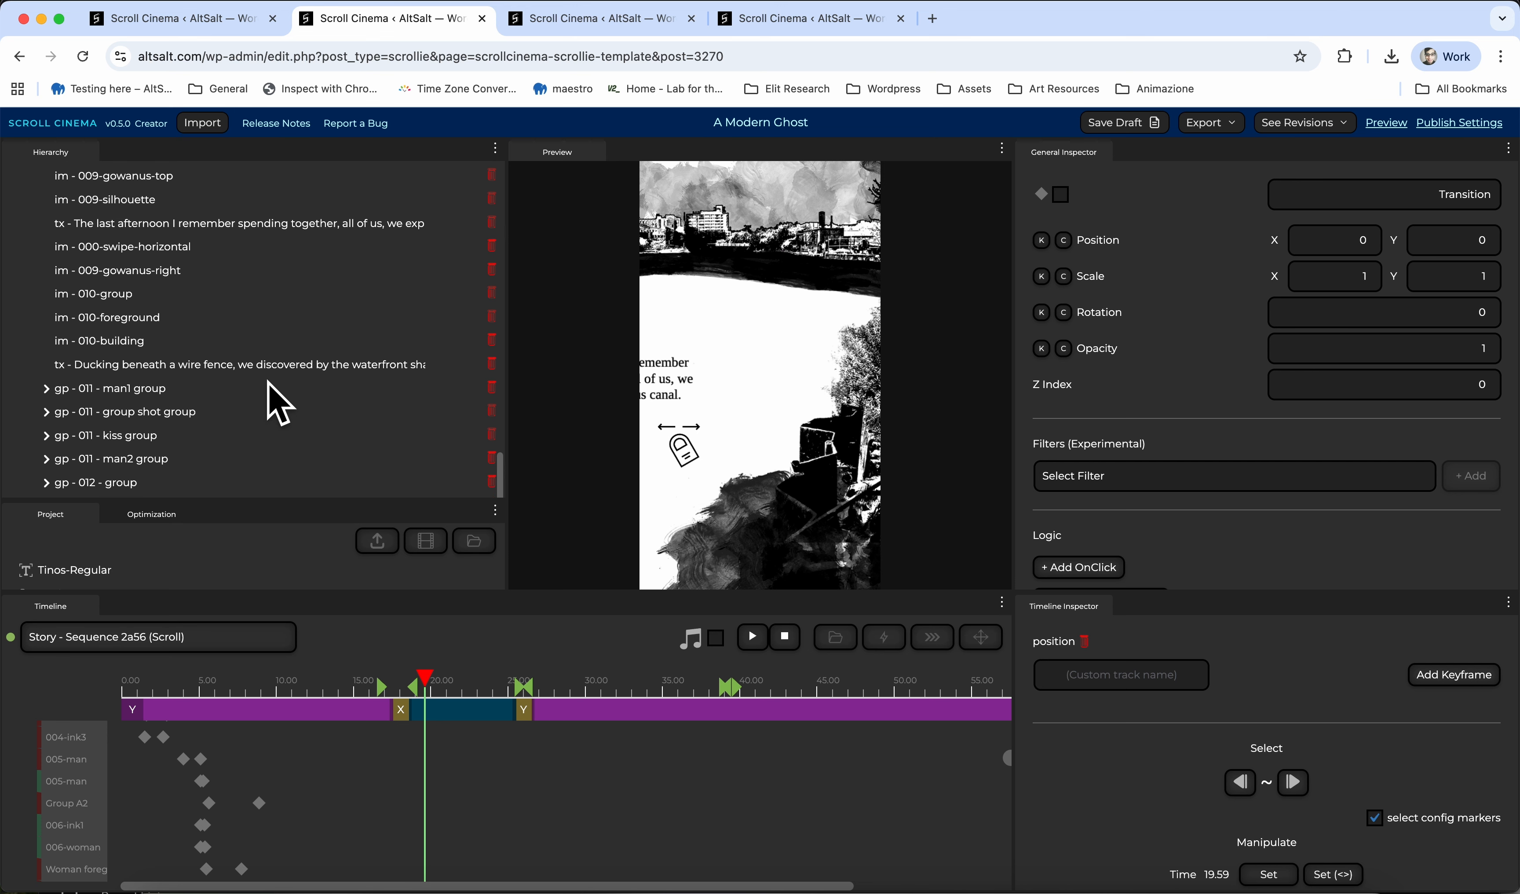
Expand the 011 - man1 group and 011 - group shot group under Part B, and scrub the playhead to about 23.29
scroll(76, 340, down, 3)
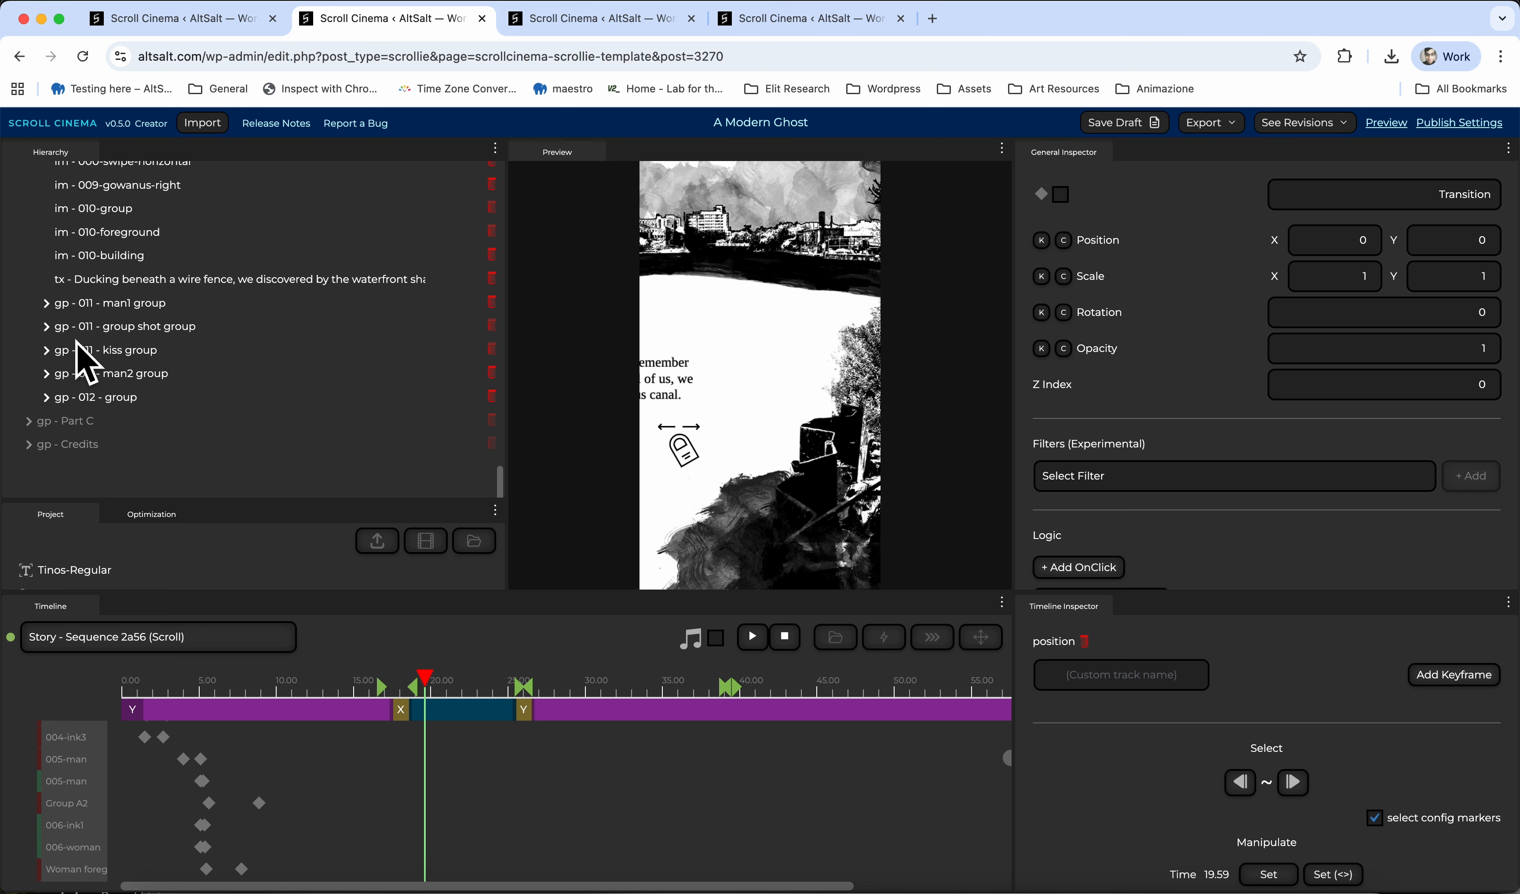
scroll(75, 340, up, 11)
scroll(75, 341, down, 8)
scroll(84, 362, down, 3)
click(47, 306)
scroll(58, 359, down, 2)
click(48, 335)
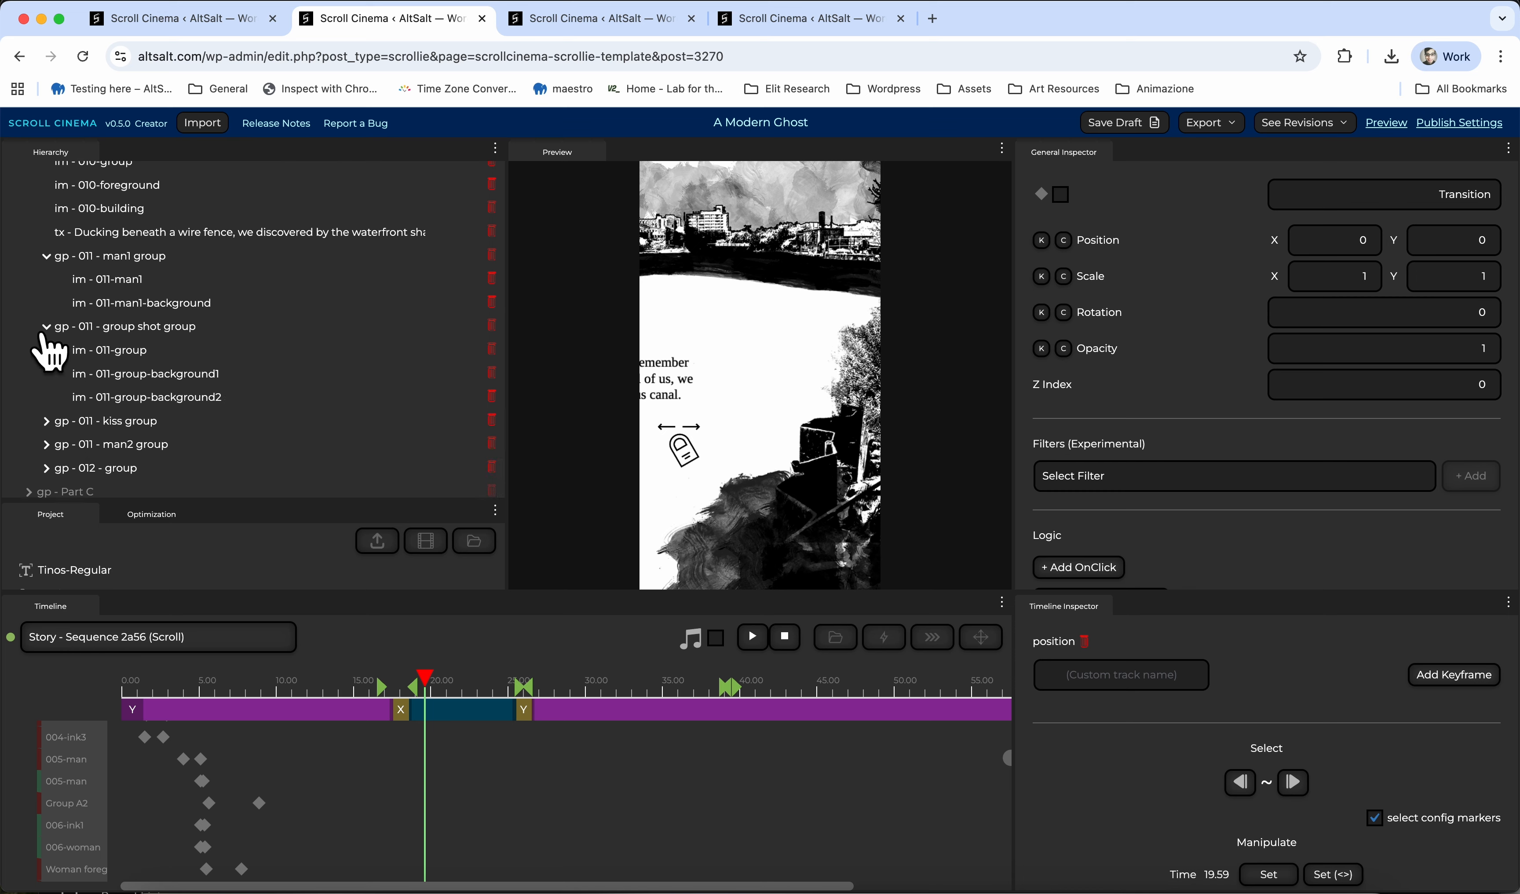
mouse_move(477, 683)
mouse_down()
mouse_move(496, 688)
mouse_move(482, 675)
mouse_up()
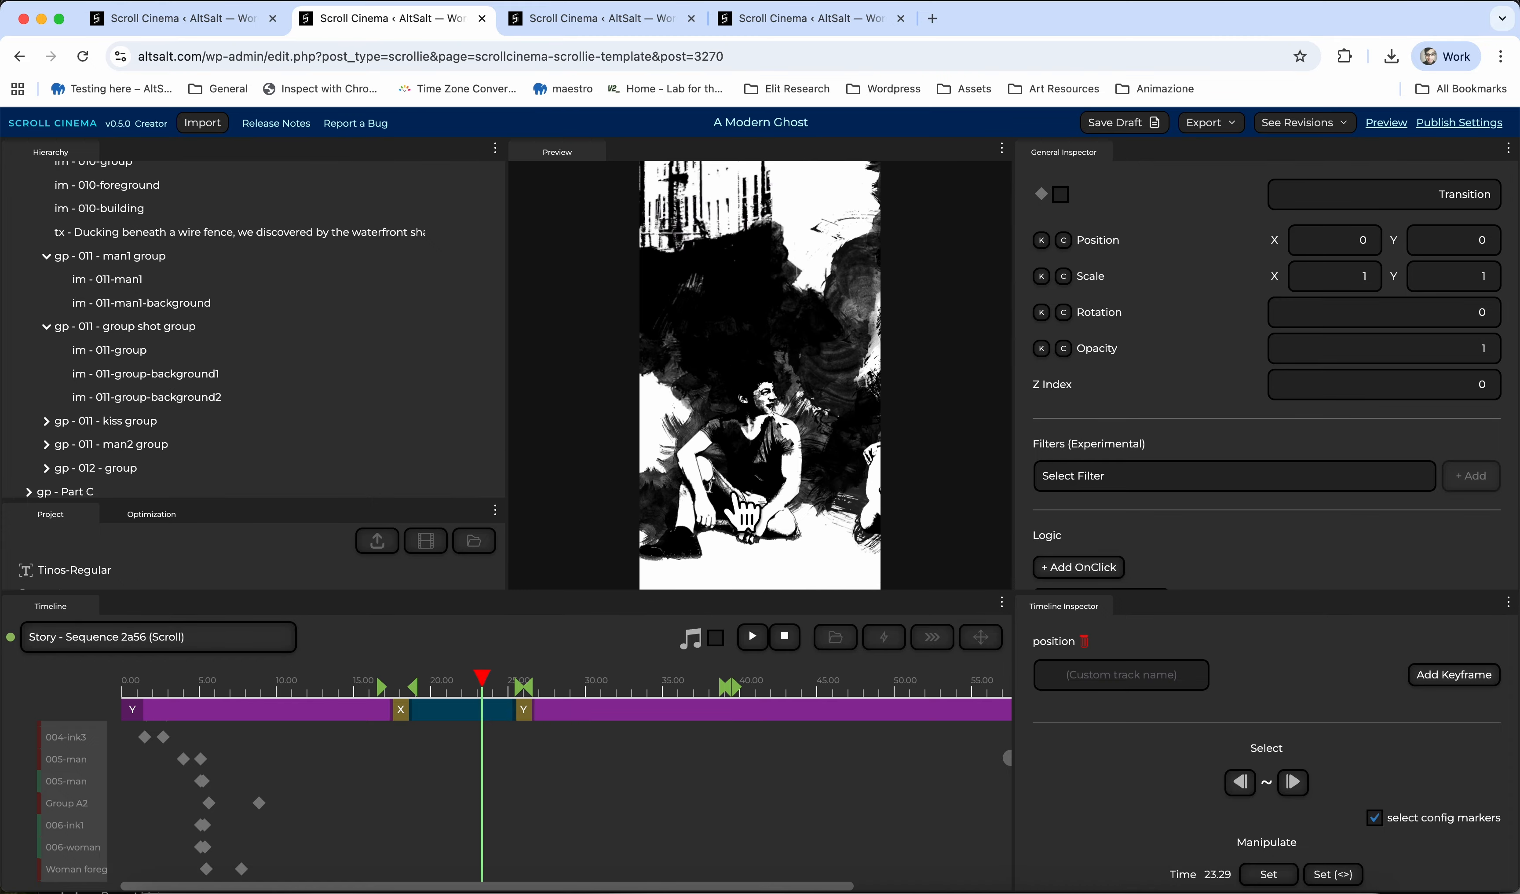
Inspect the 011 - man1 group with its 011-man1 and 011-man1-background images, then scrub the playhead back to about 2.62
click(175, 258)
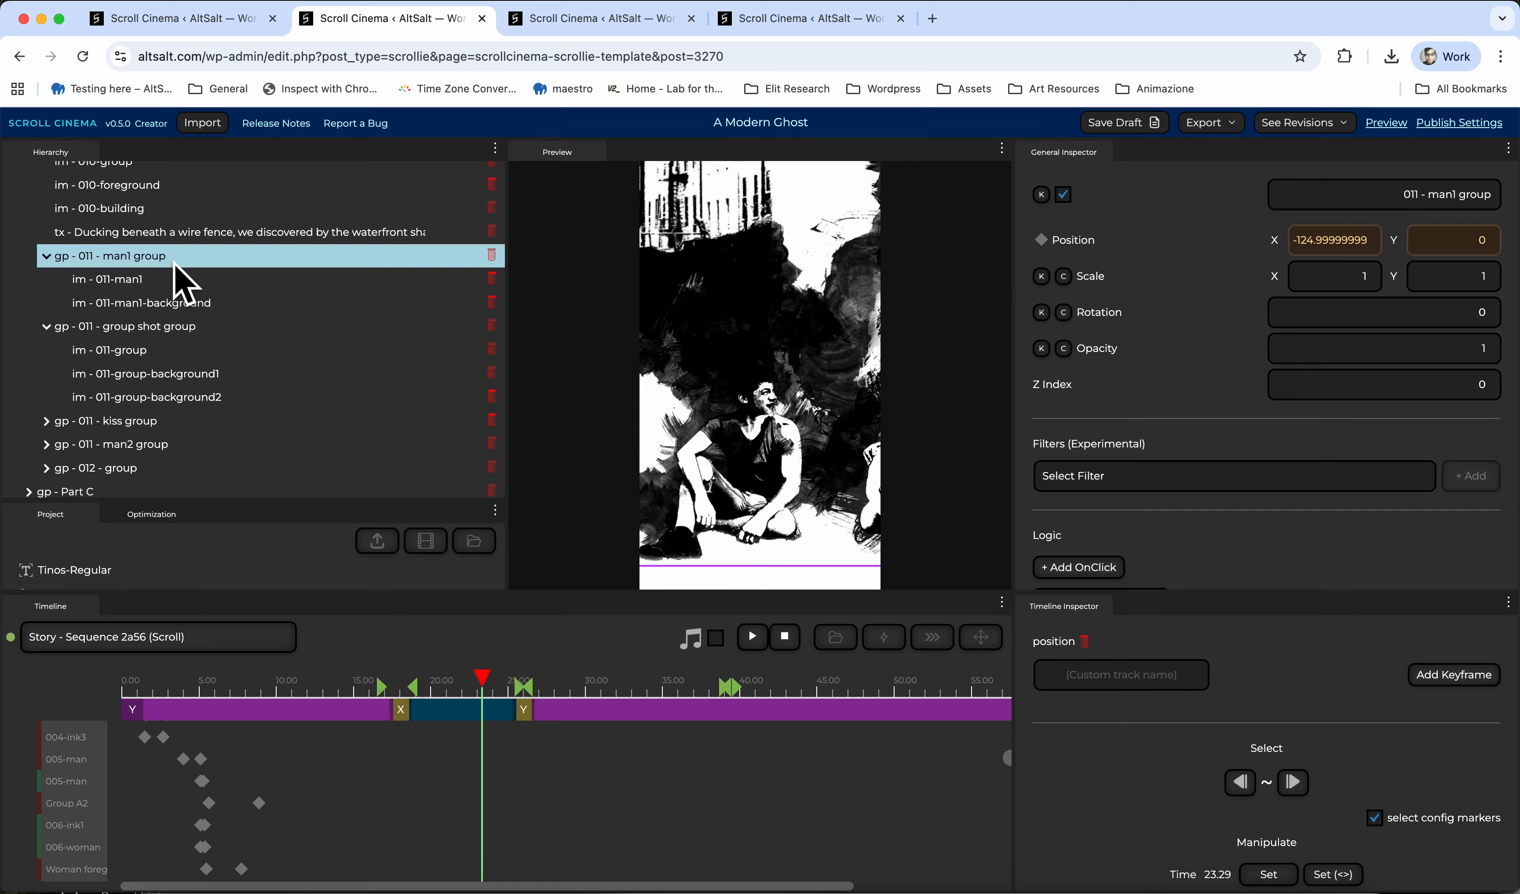
click(170, 279)
click(177, 300)
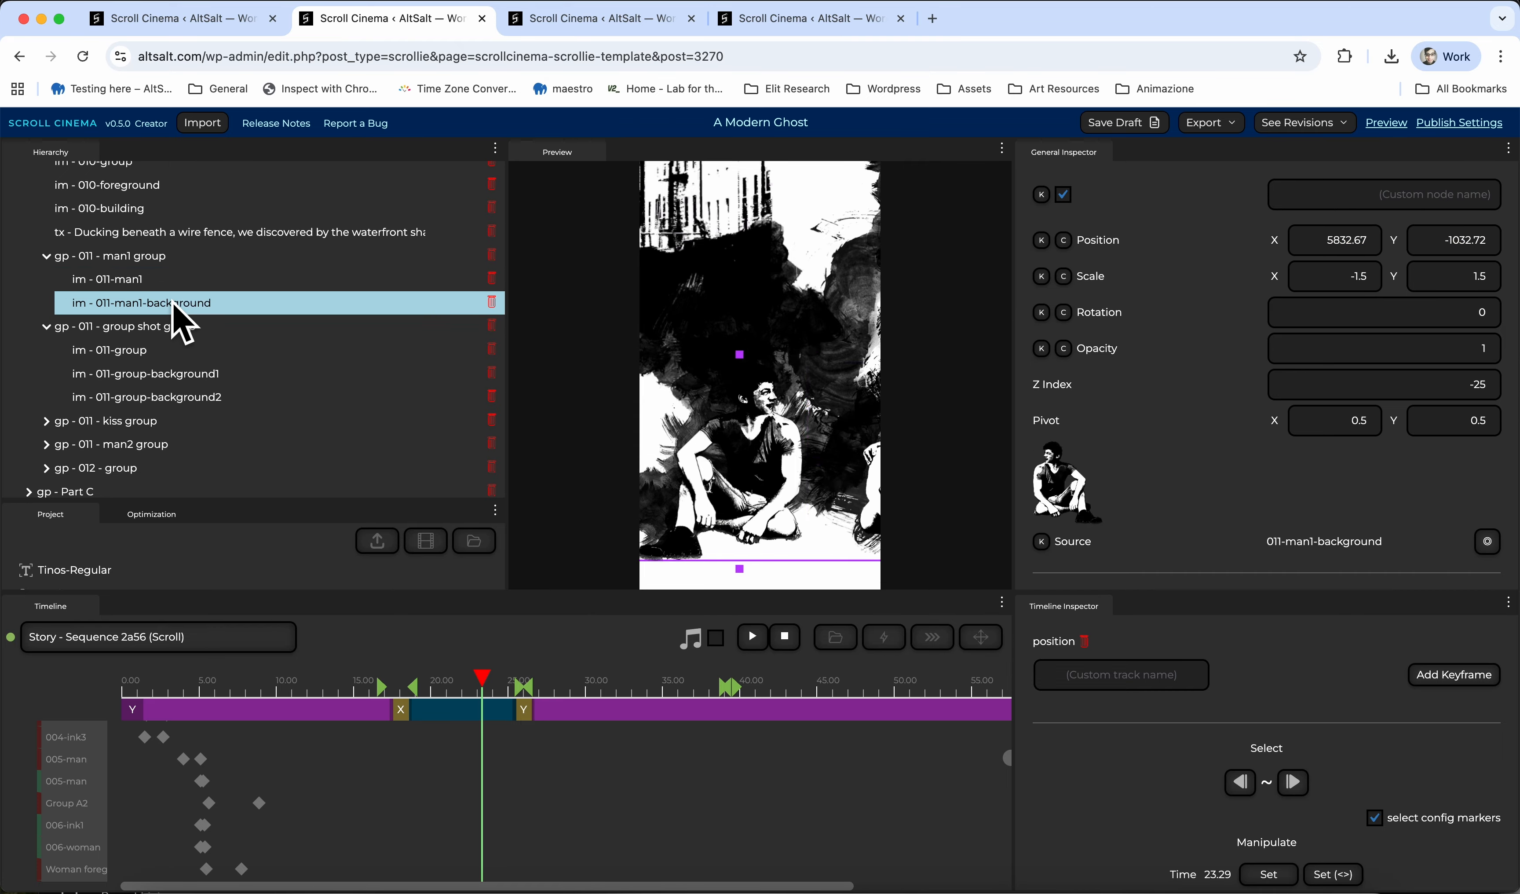
click(173, 281)
click(178, 304)
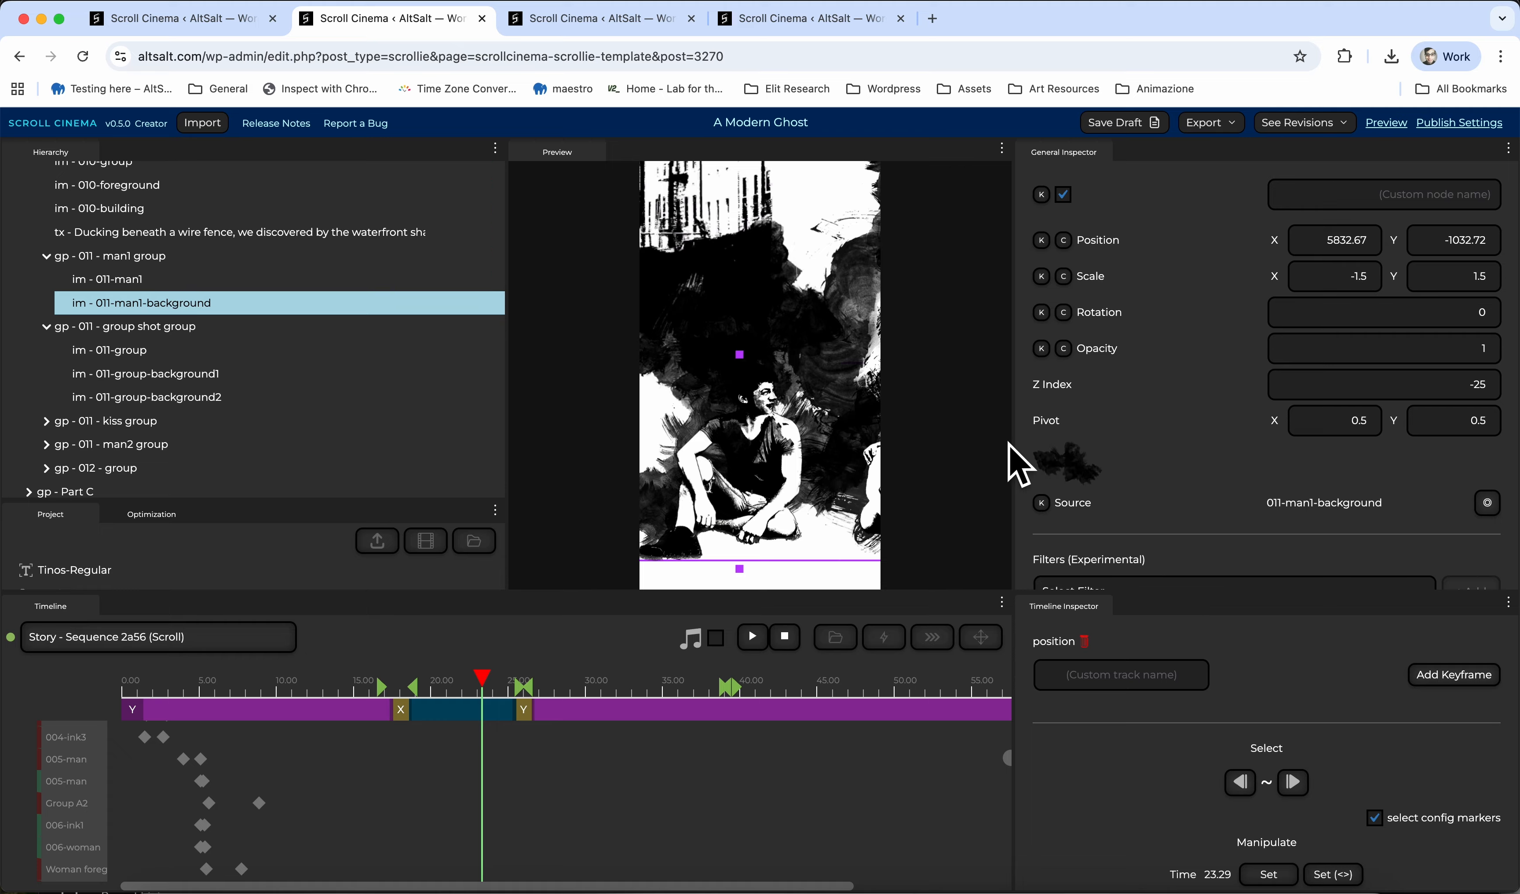
click(294, 273)
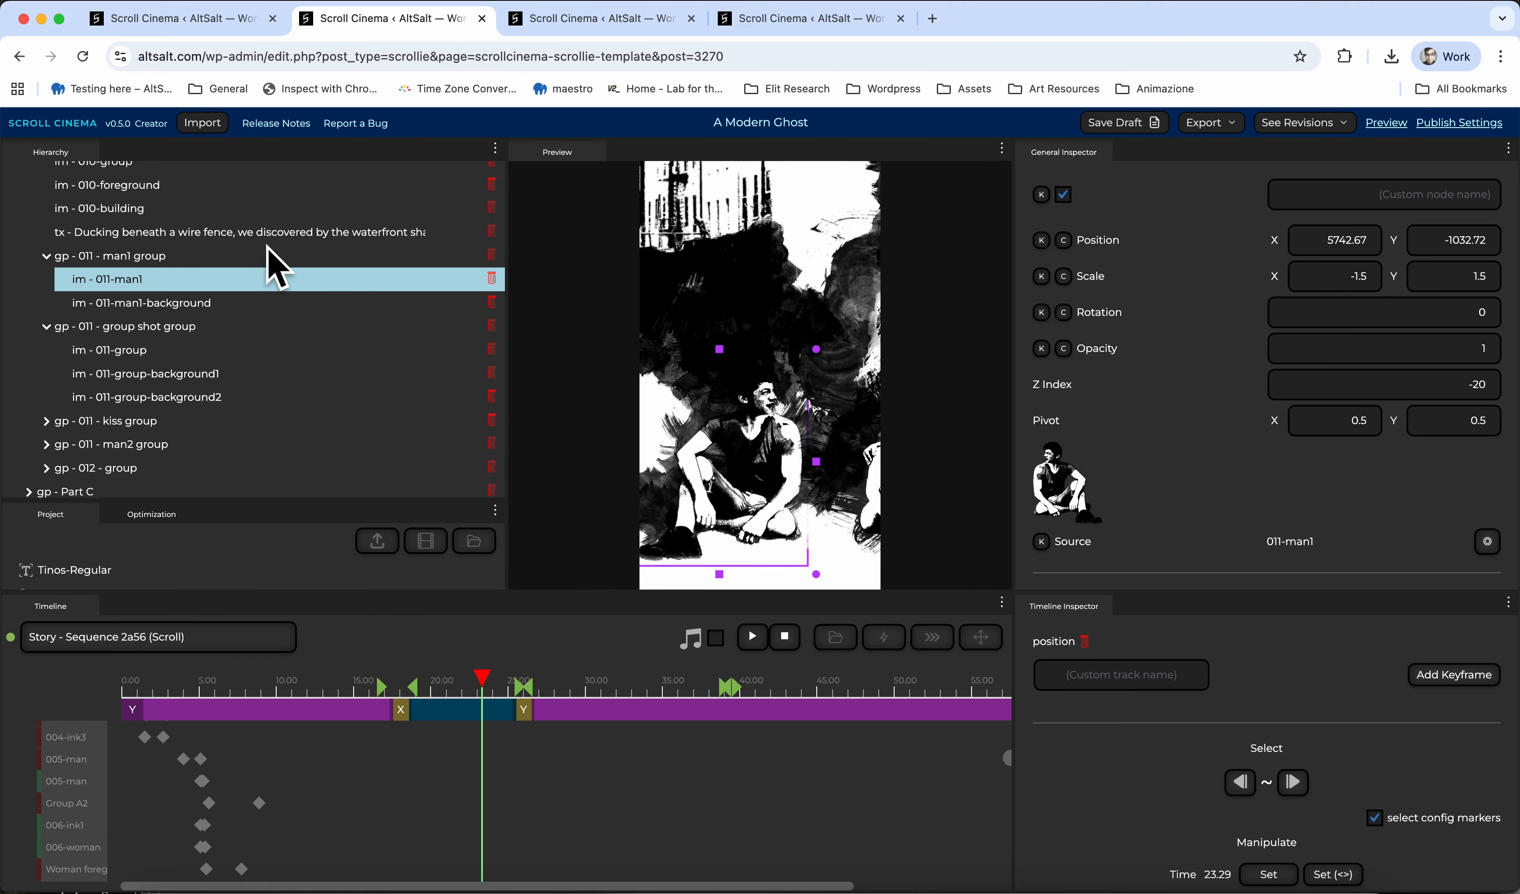
click(267, 258)
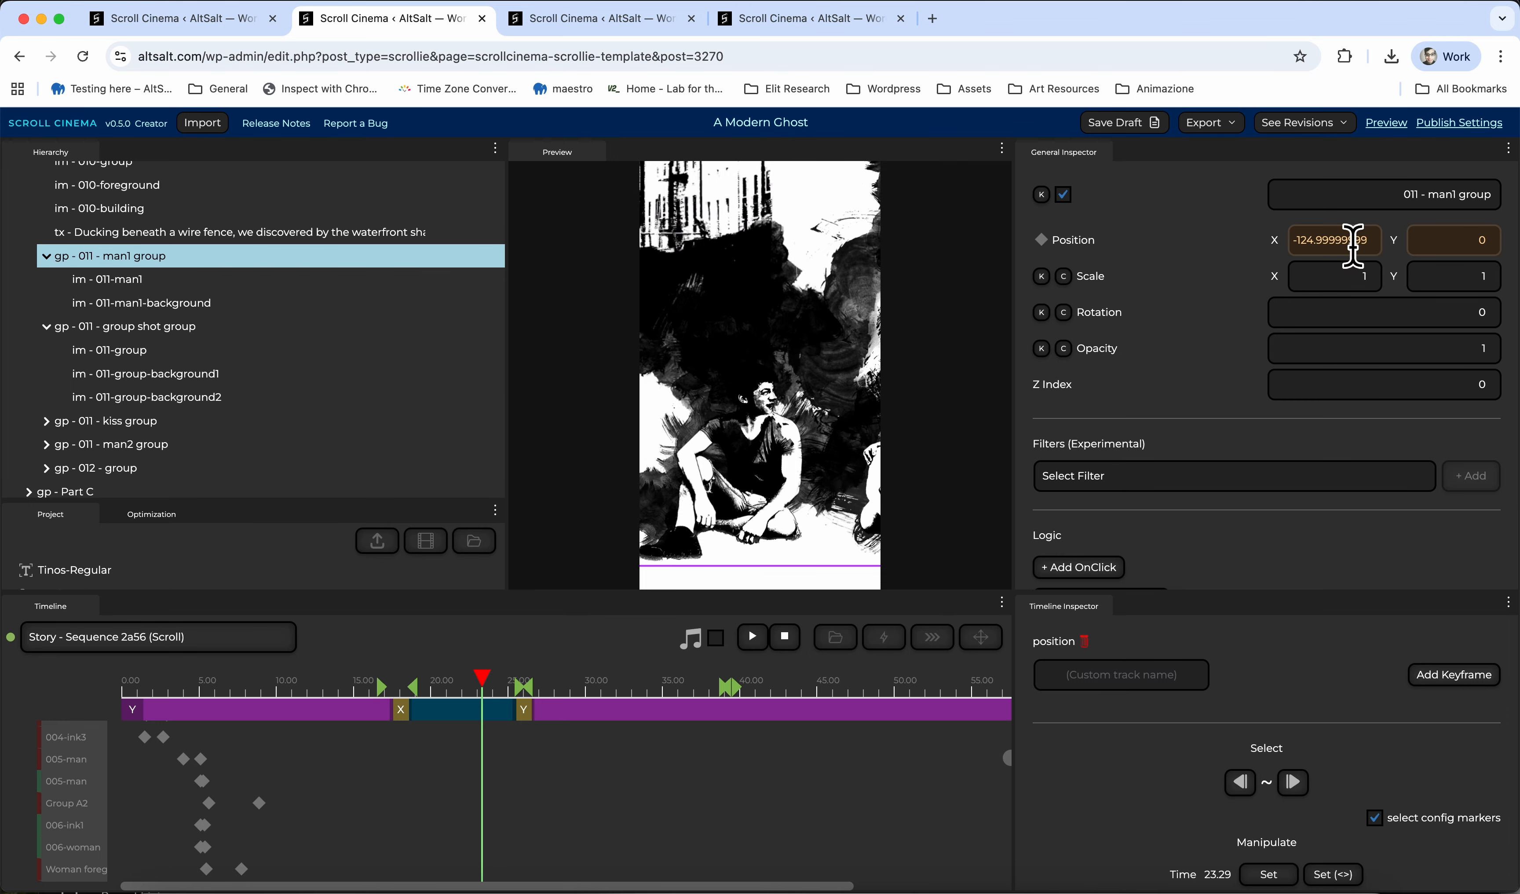
drag(491, 696, 162, 693)
Enlarge the project's asset list area and expand its Artwork folder
scroll(214, 467, up, 10)
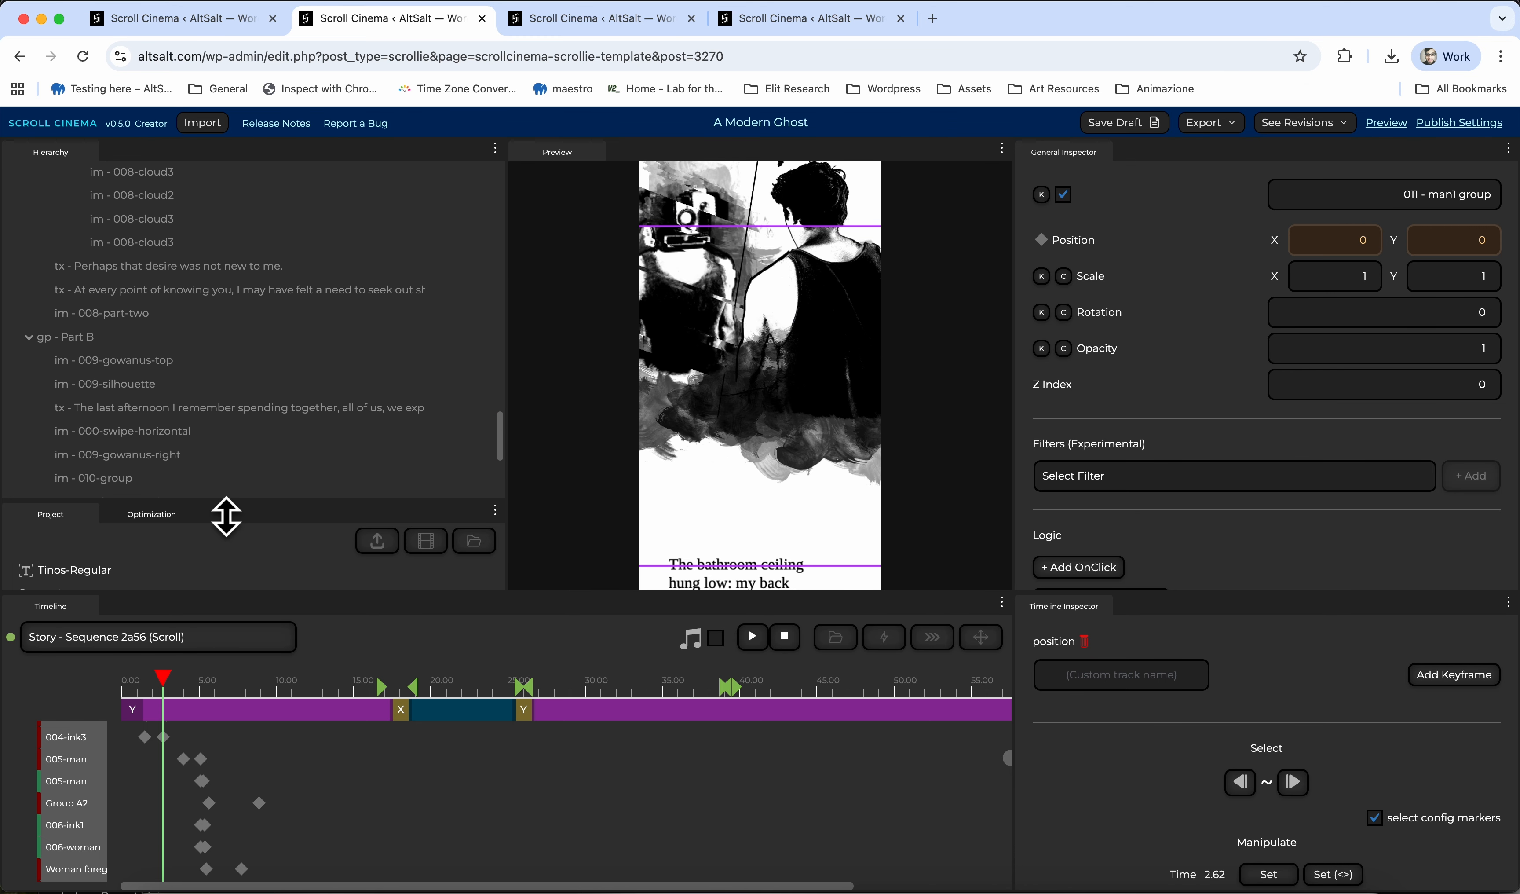
drag(226, 518, 255, 329)
click(11, 428)
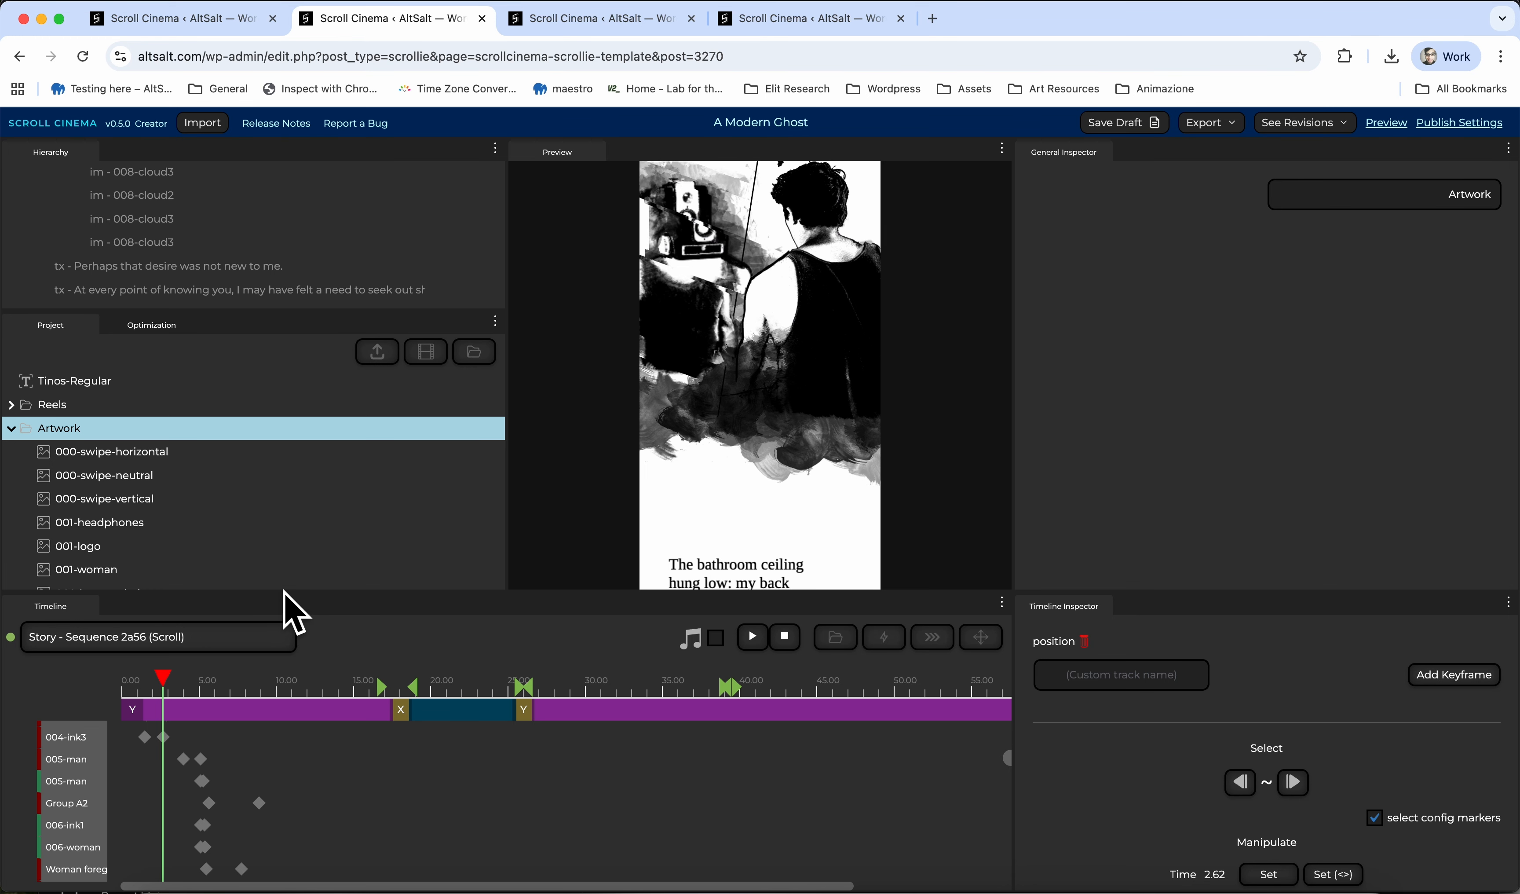
drag(303, 608, 303, 767)
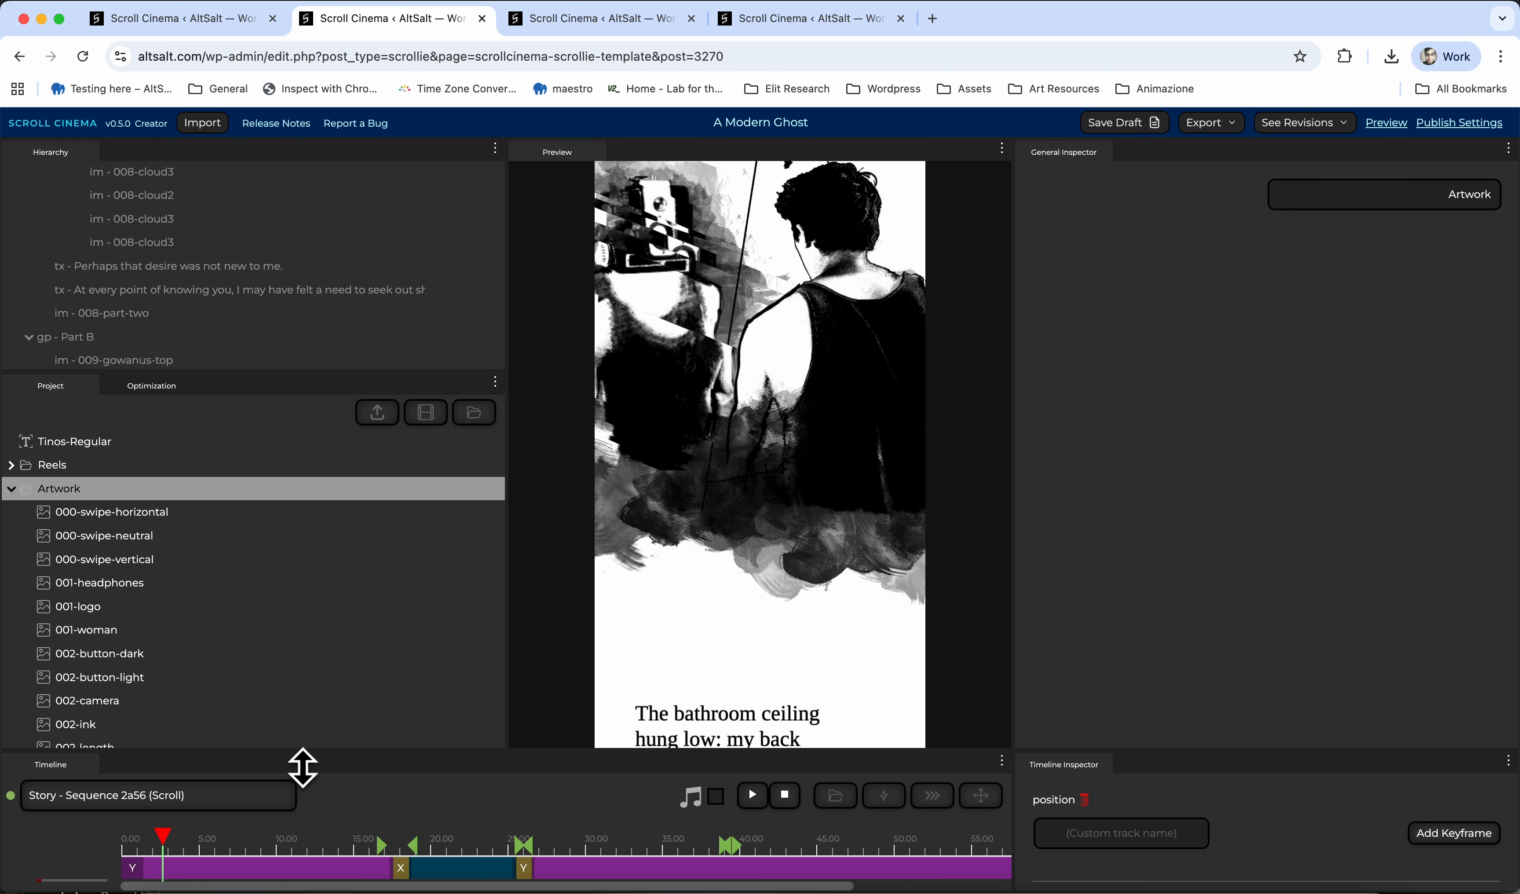
Preview Artwork images between 004-man and 006-ink2, including 006-ink1 and 005-man
scroll(151, 672, down, 10)
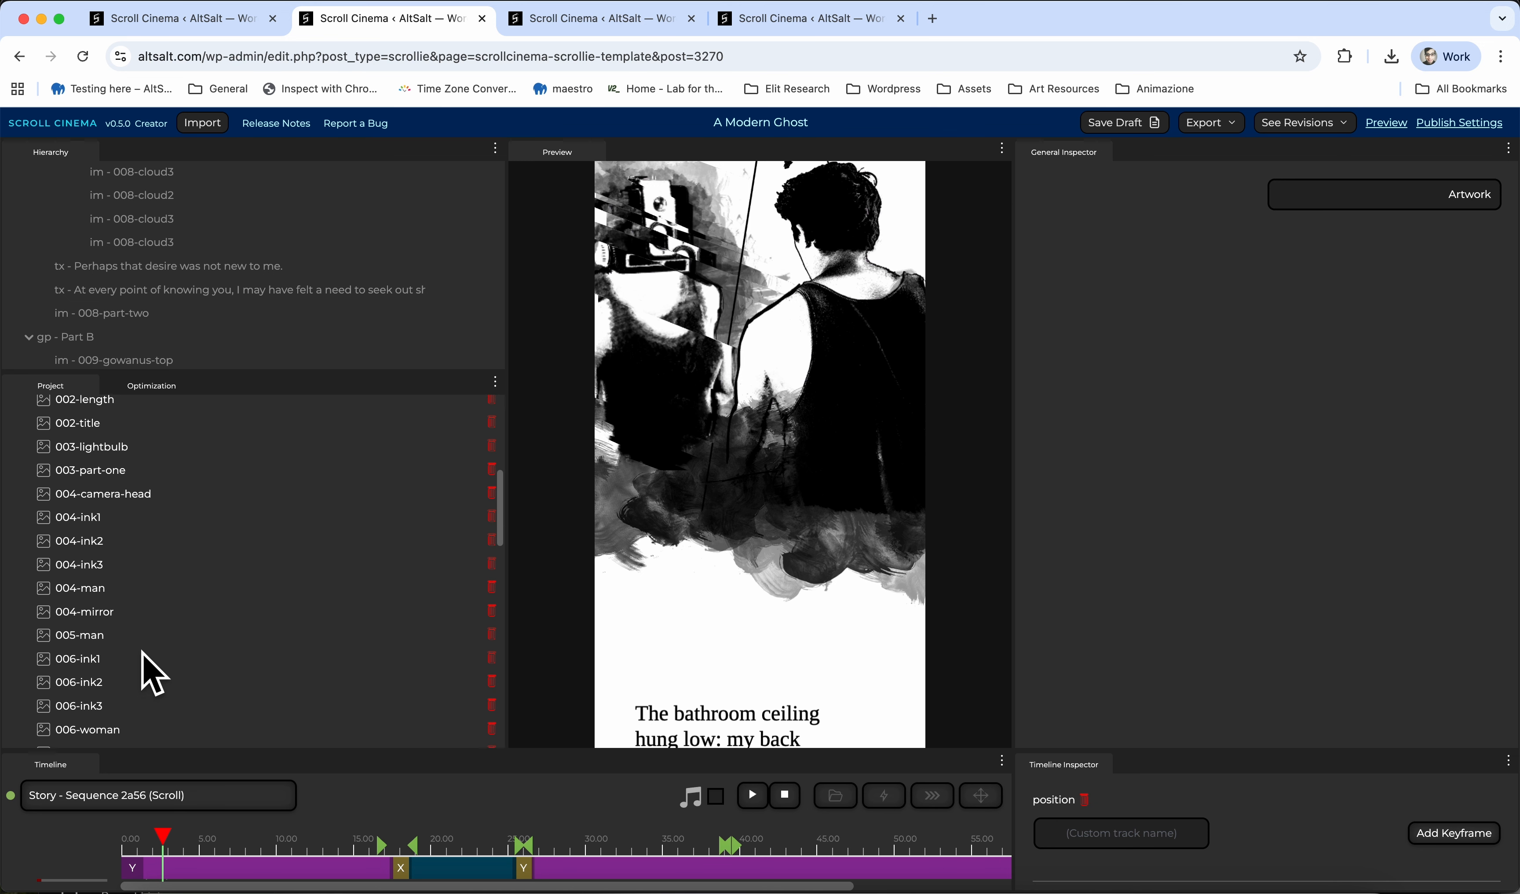
scroll(151, 672, down, 2)
click(87, 597)
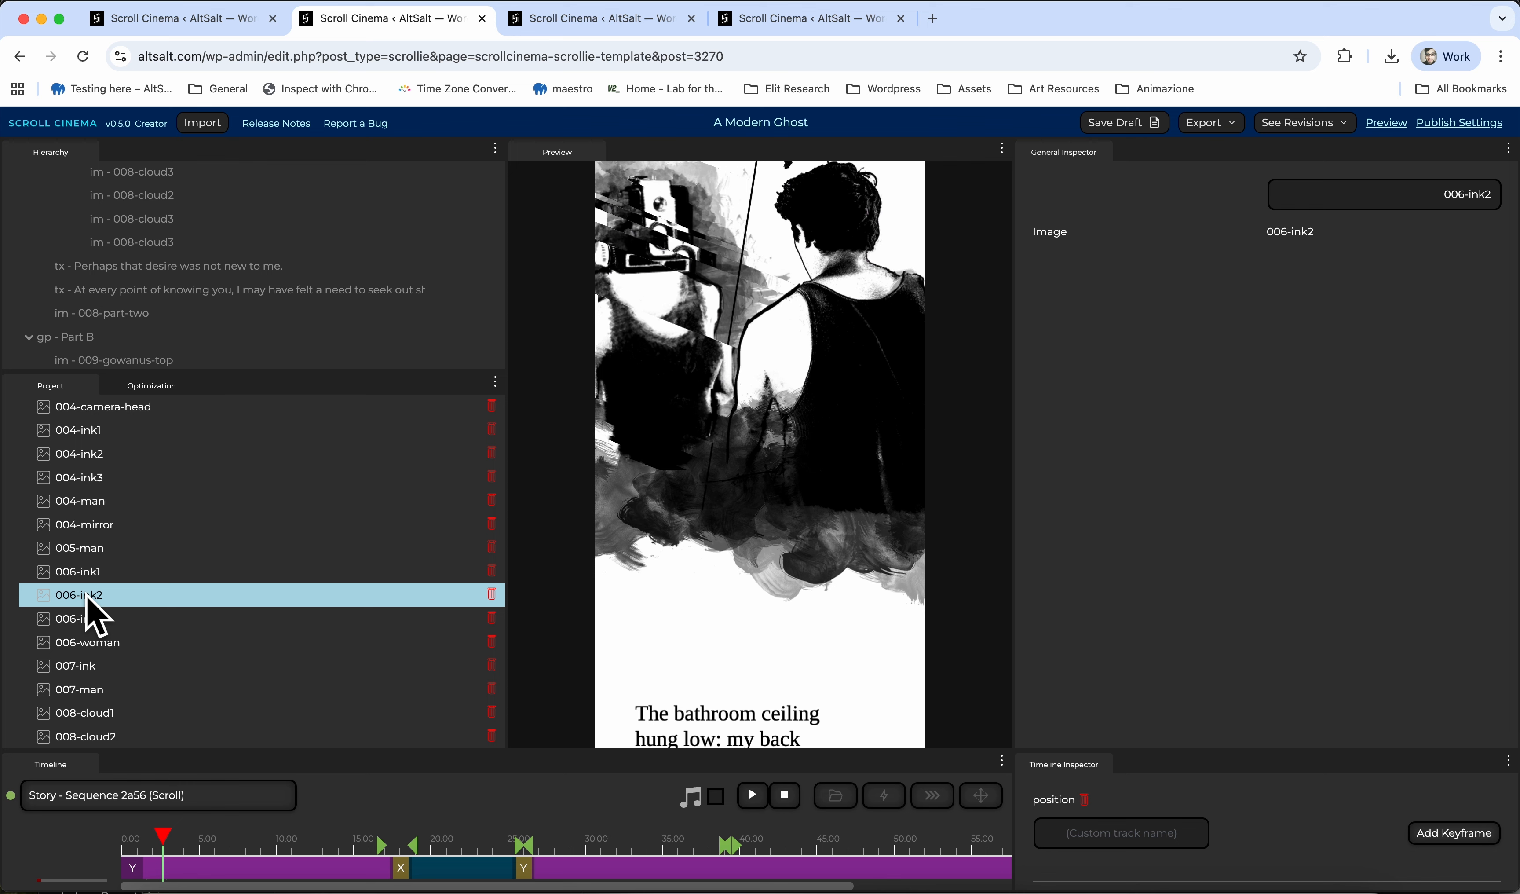
click(90, 572)
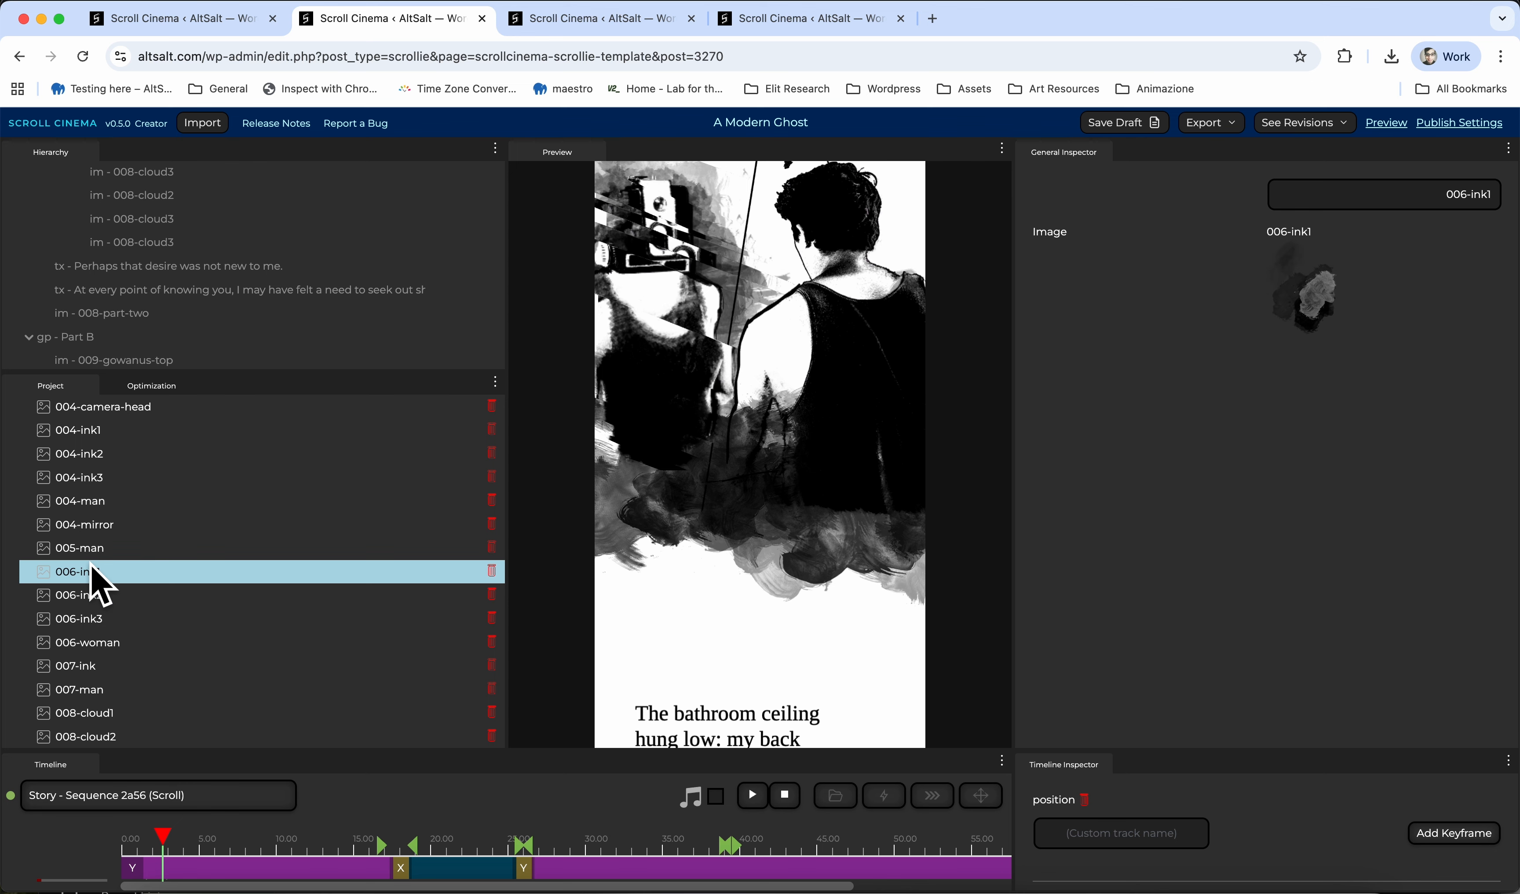
key(Up)
key(Up)
key(Up)
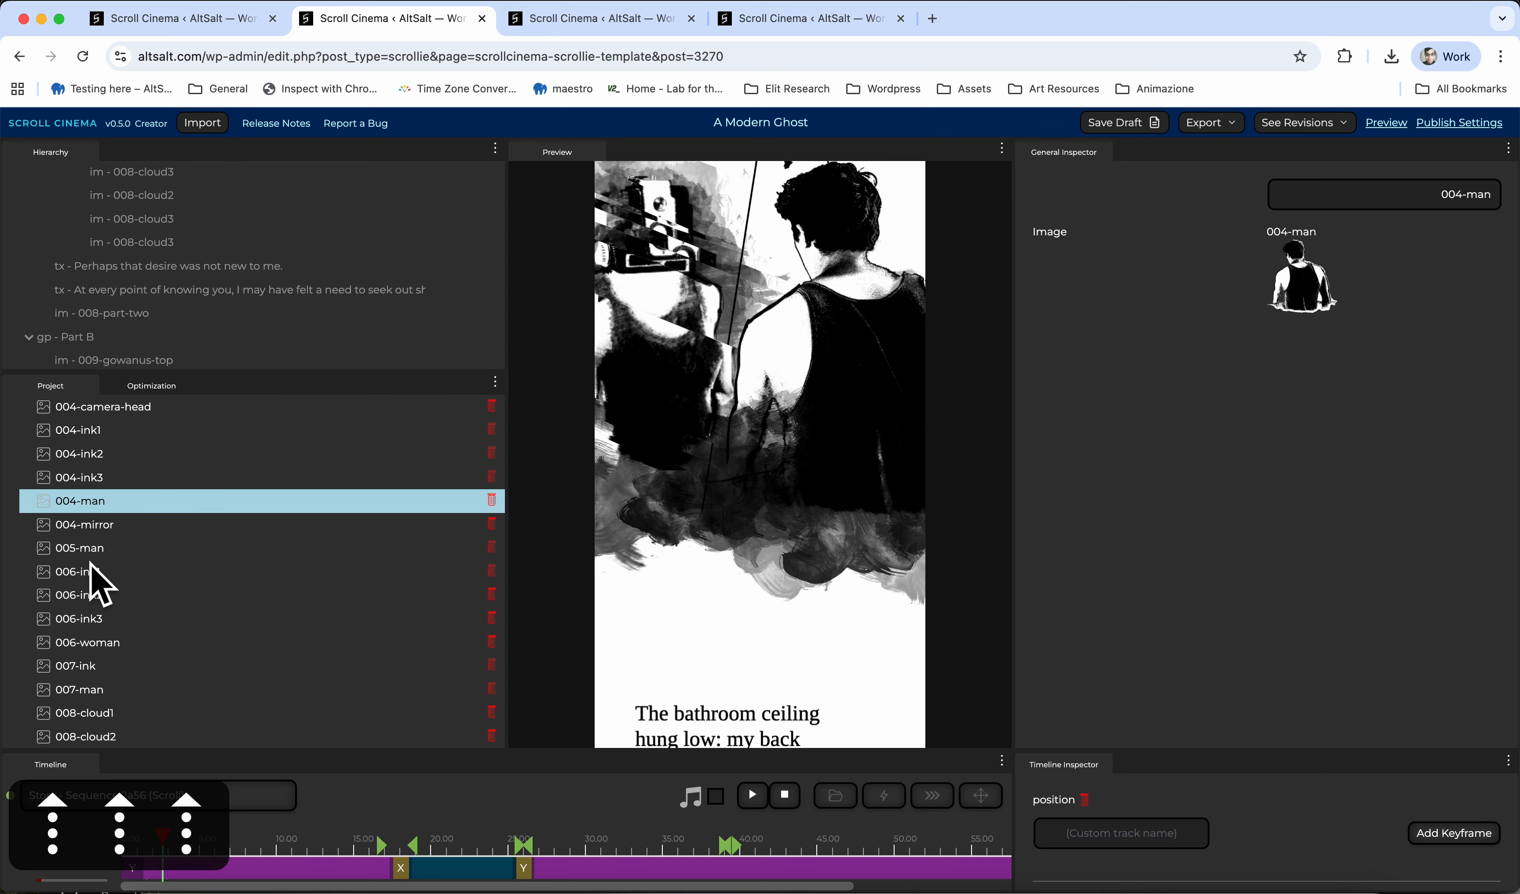
key(Down)
key(Down)
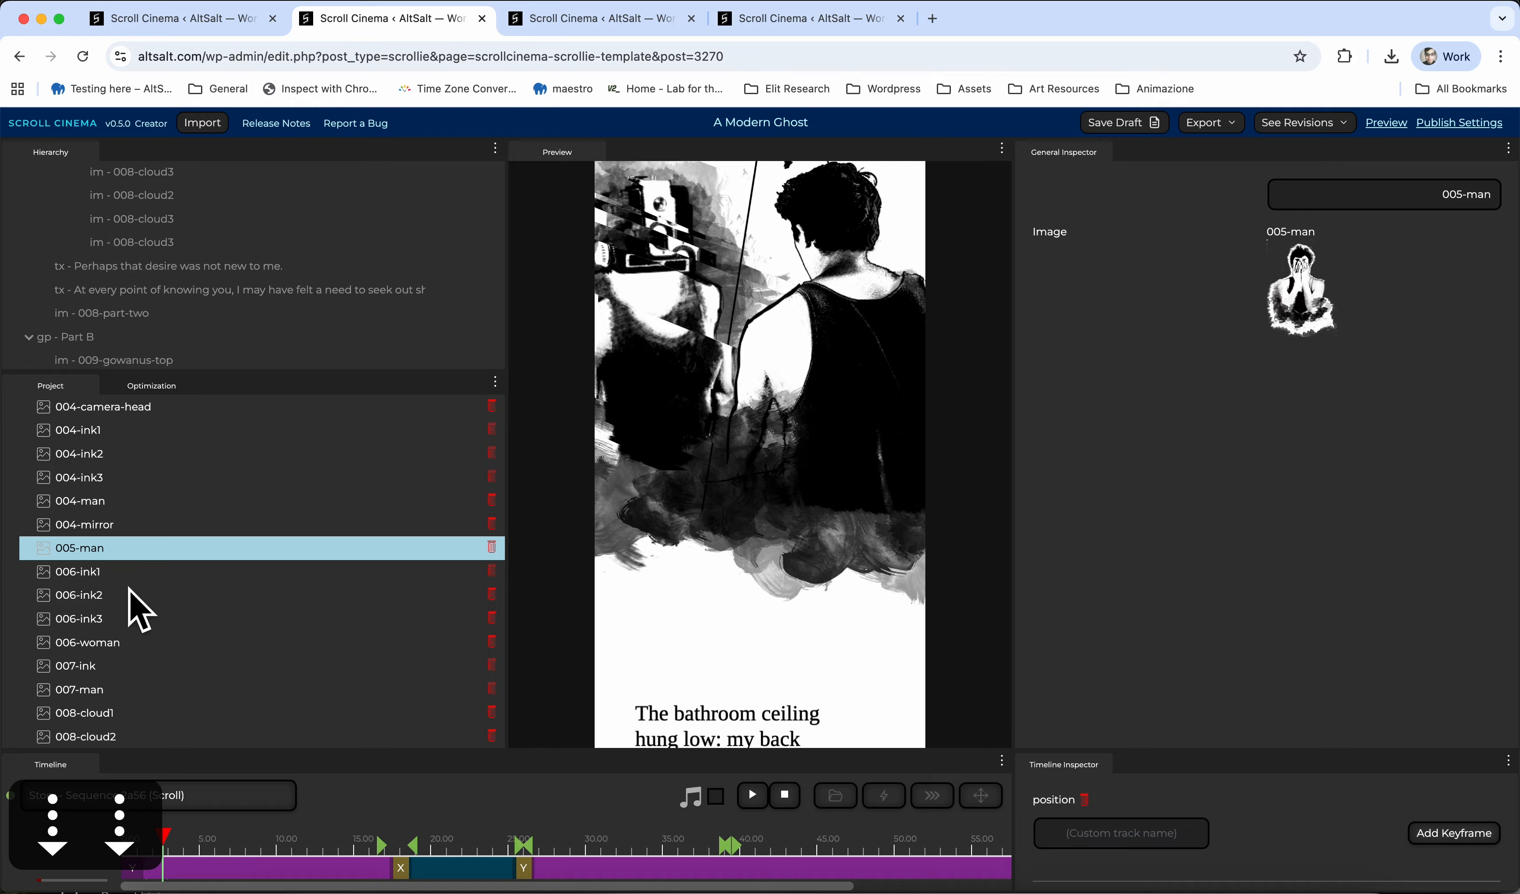
Preview the 001-headphones, 000-swipe-neutral and 002-button-light images in the Artwork folder
scroll(111, 586, up, 3)
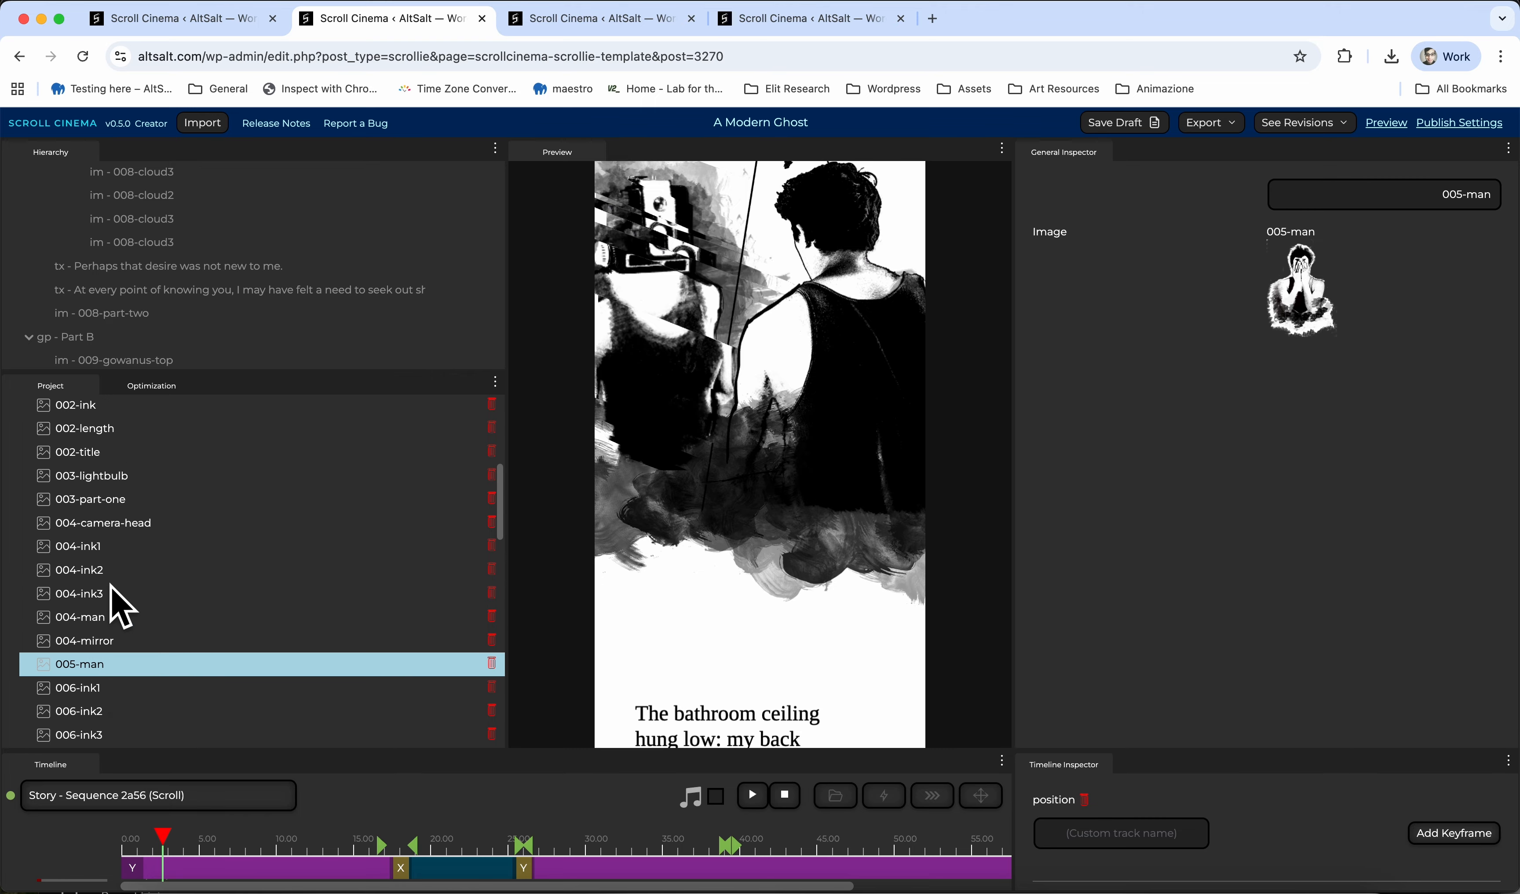
scroll(110, 585, up, 4)
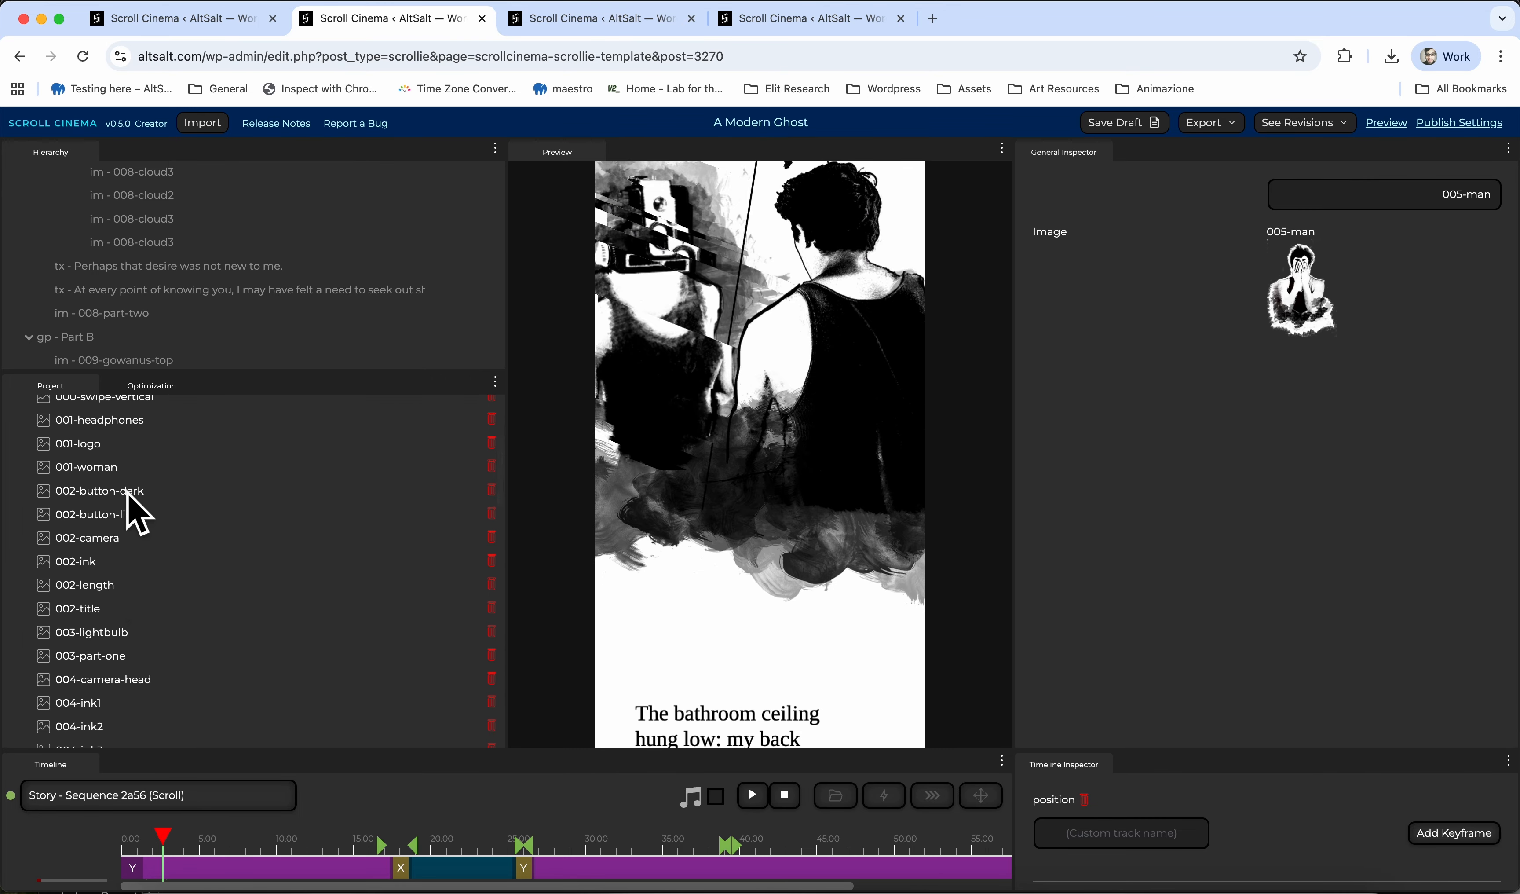
scroll(129, 491, up, 2)
click(141, 477)
scroll(141, 479, up, 2)
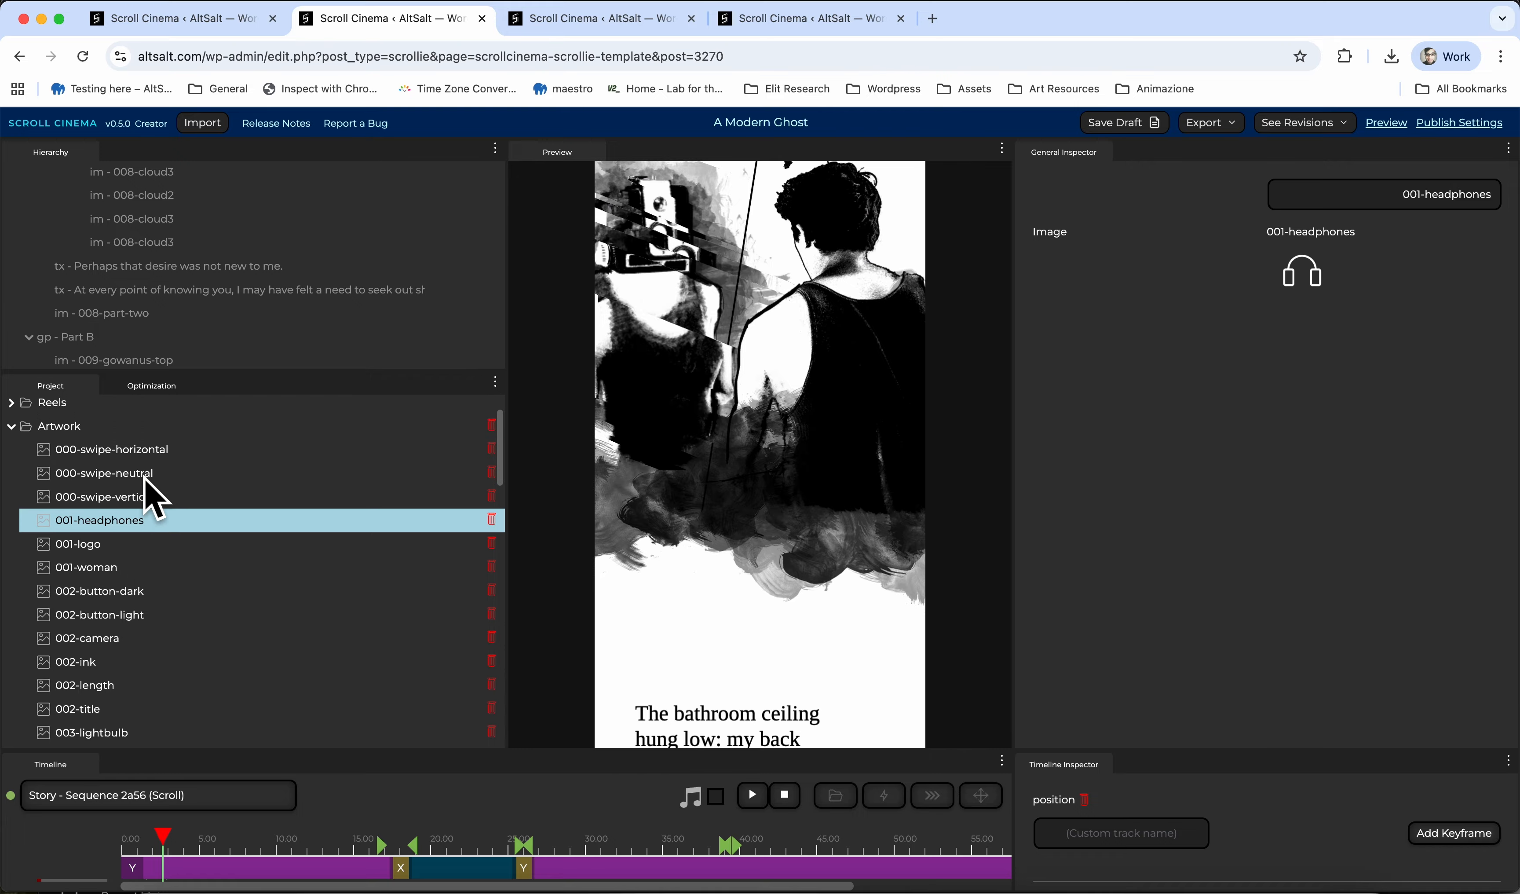
click(120, 470)
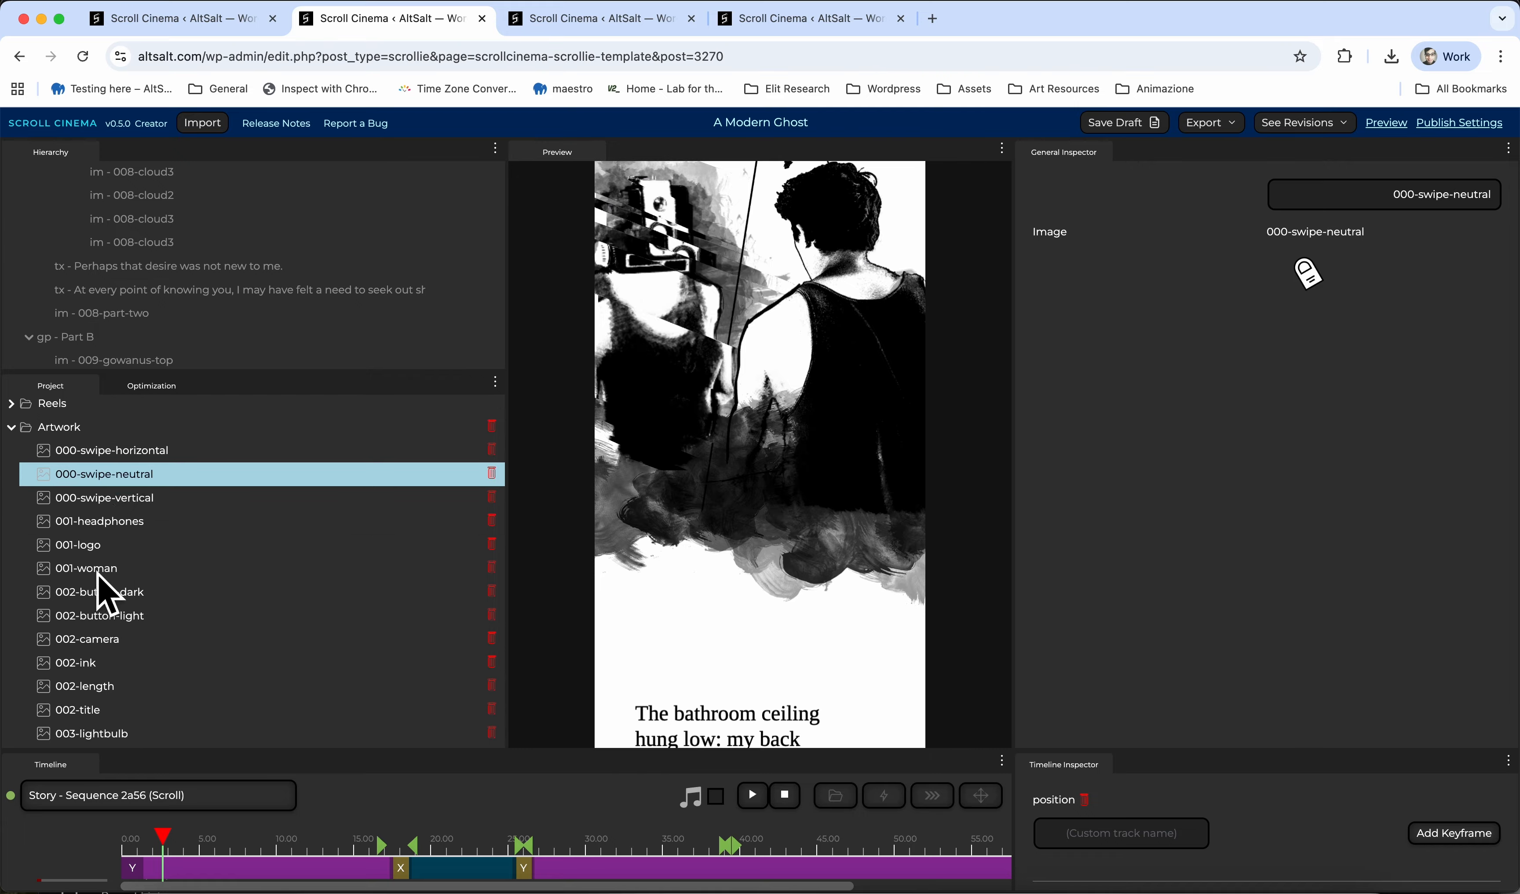
click(93, 612)
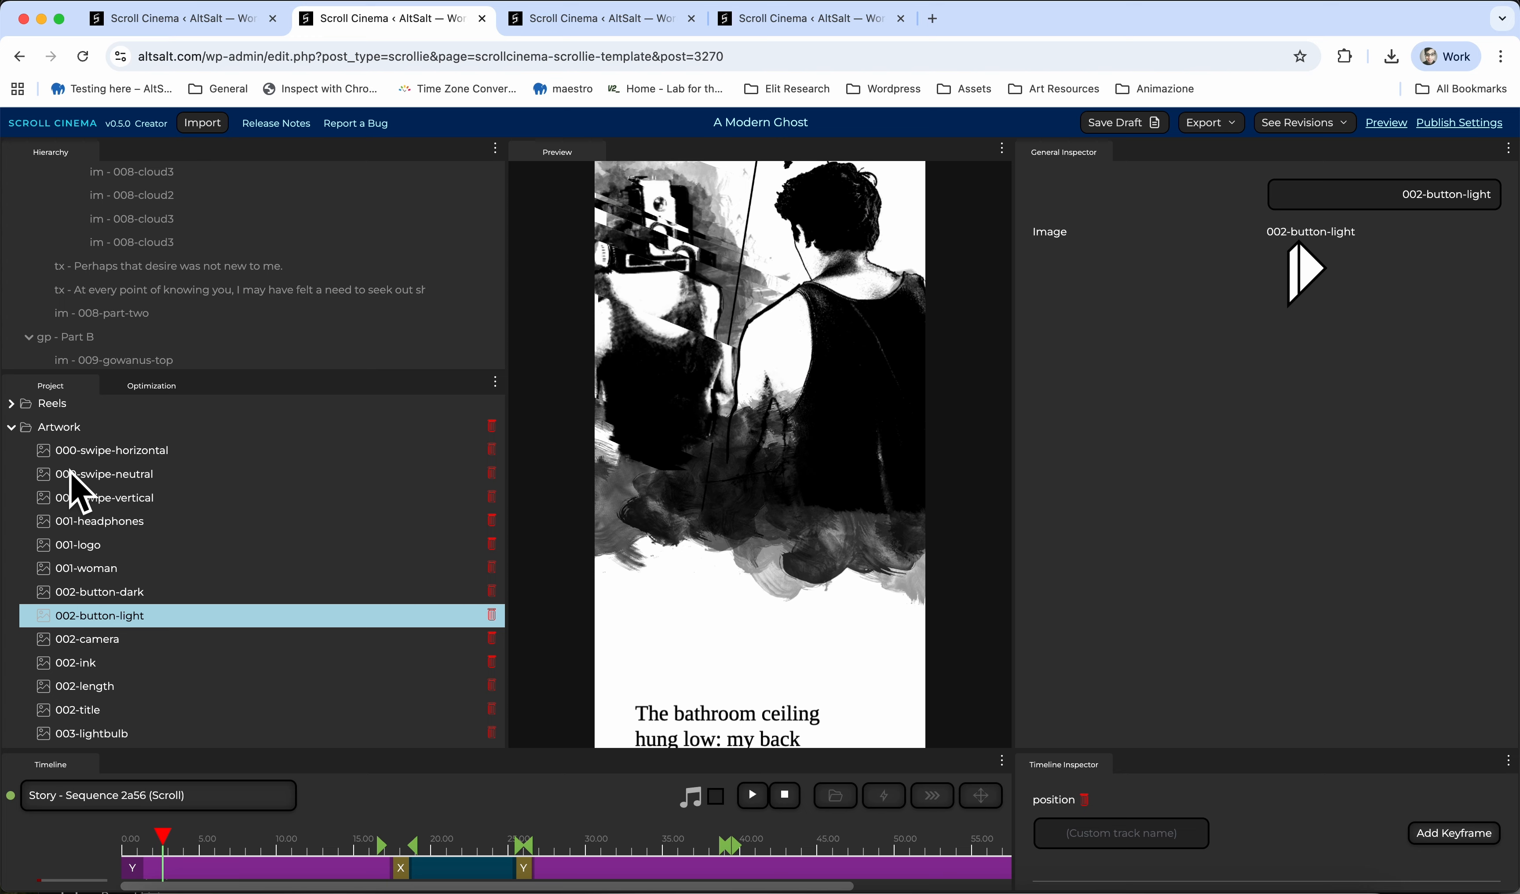
Look through the numbered image names of the whole Artwork folder, from the 000-swipe images to 016-man
scroll(89, 522, down, 10)
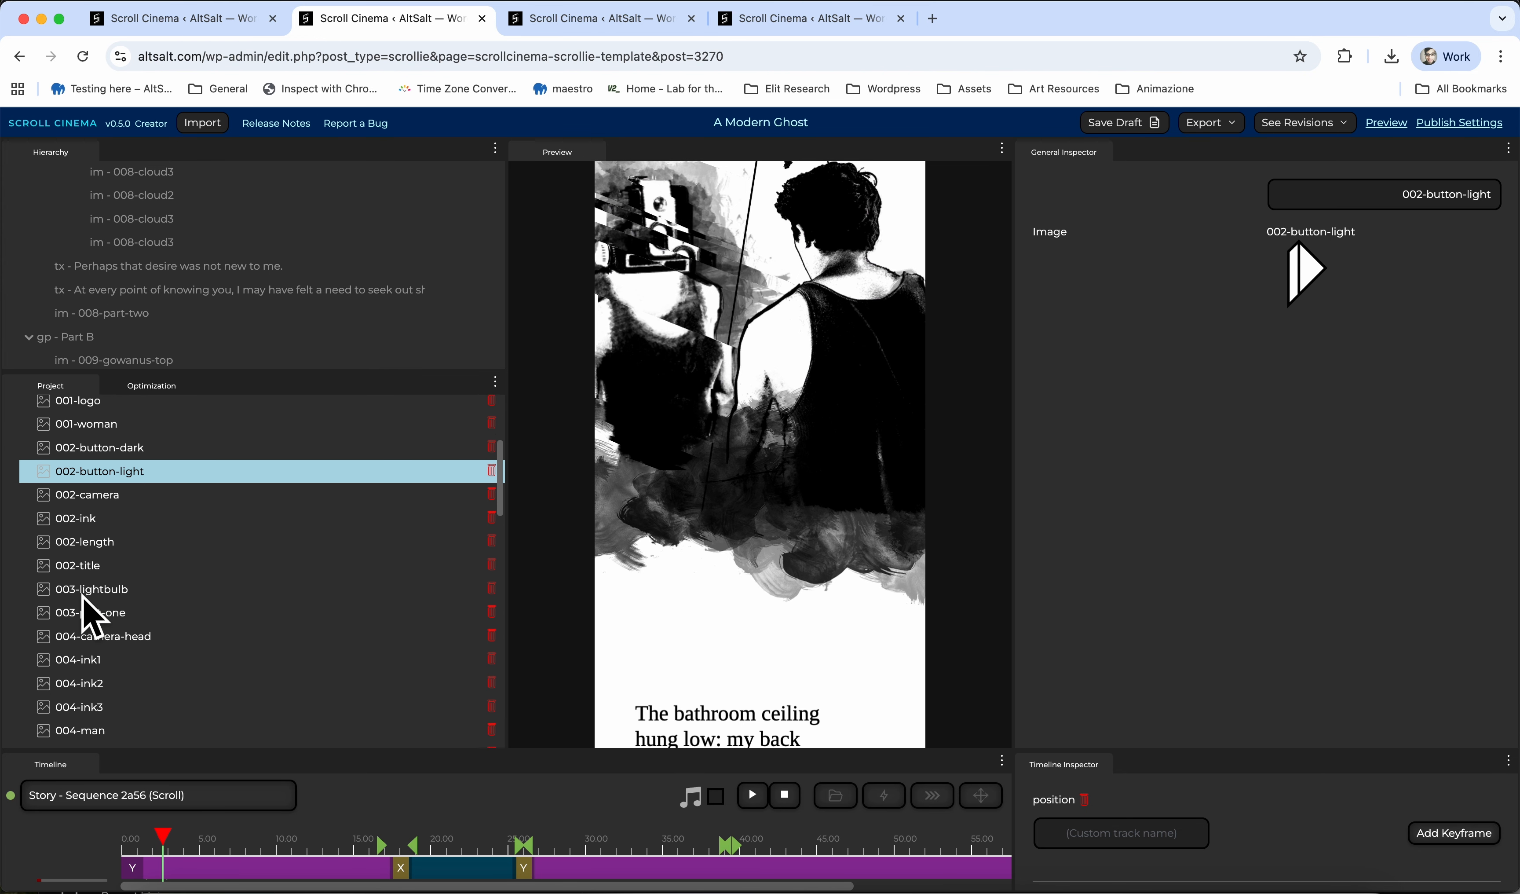
scroll(92, 615, down, 10)
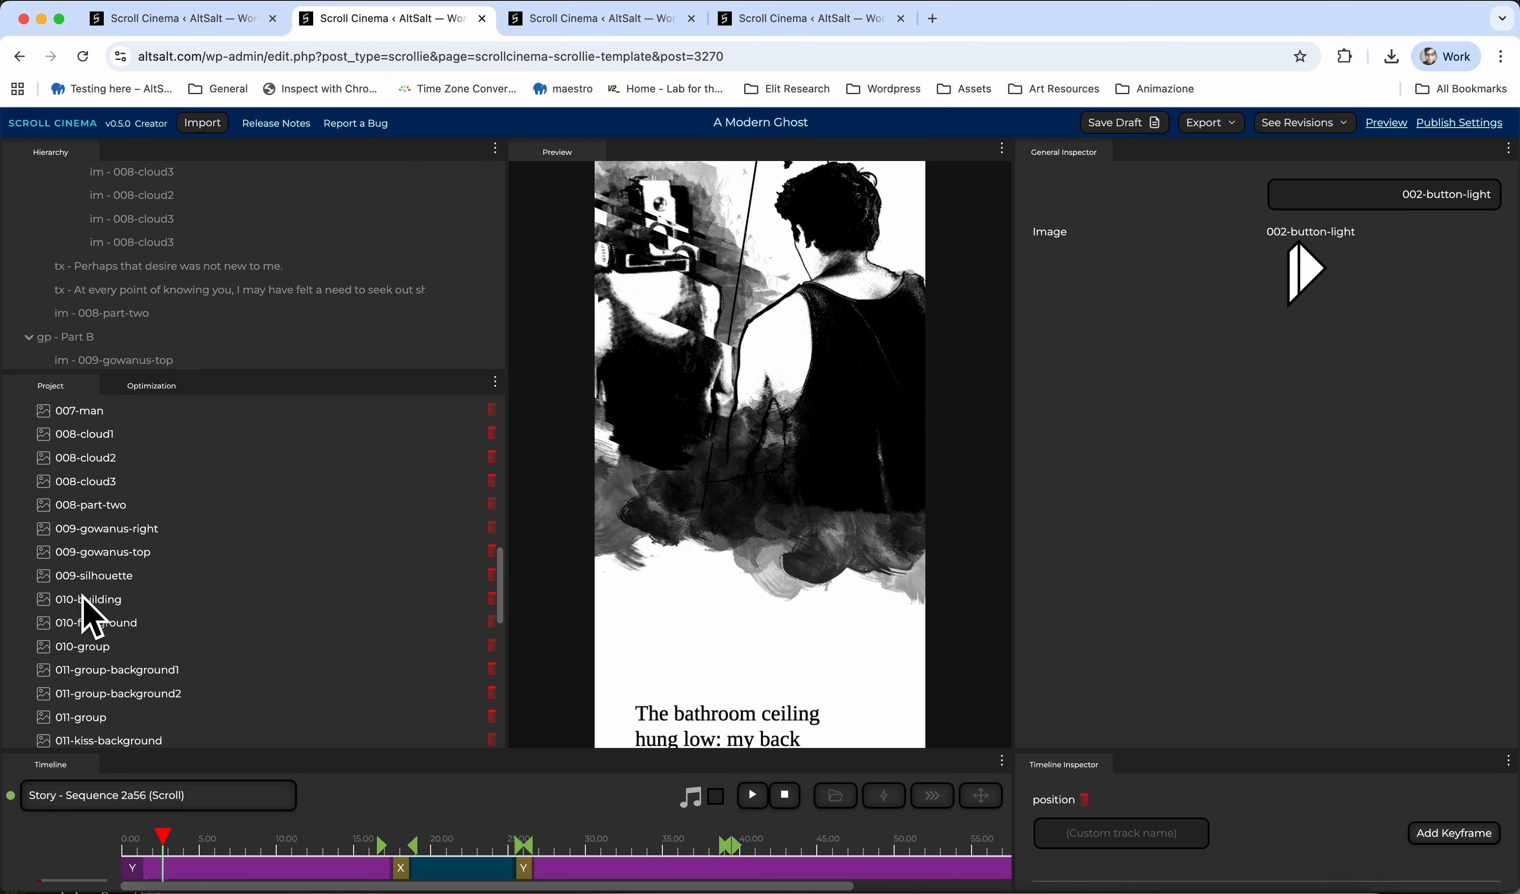
scroll(92, 615, down, 10)
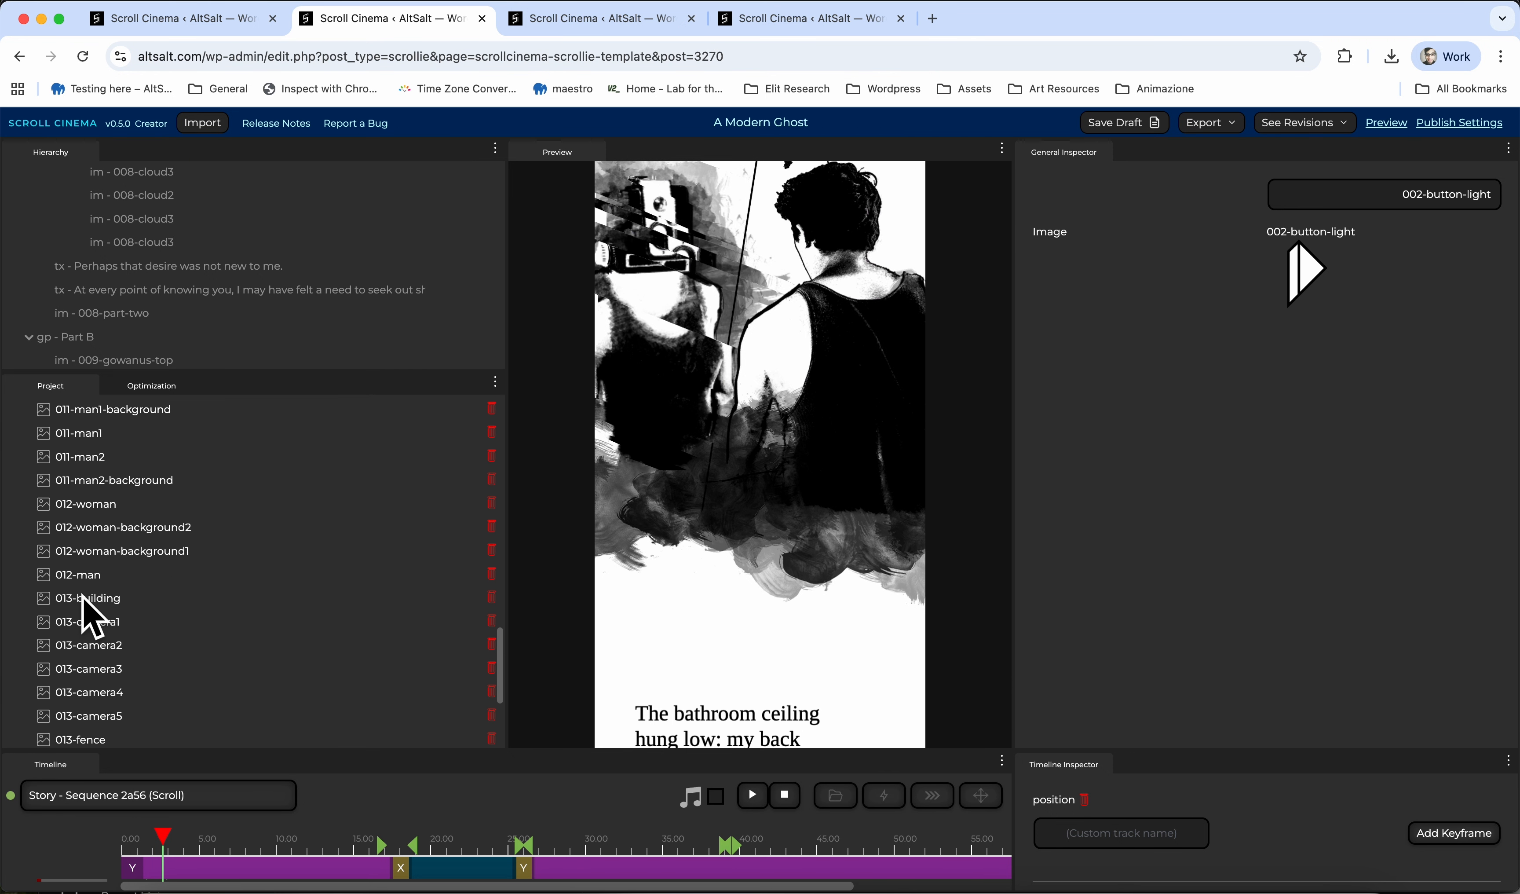
scroll(92, 615, down, 5)
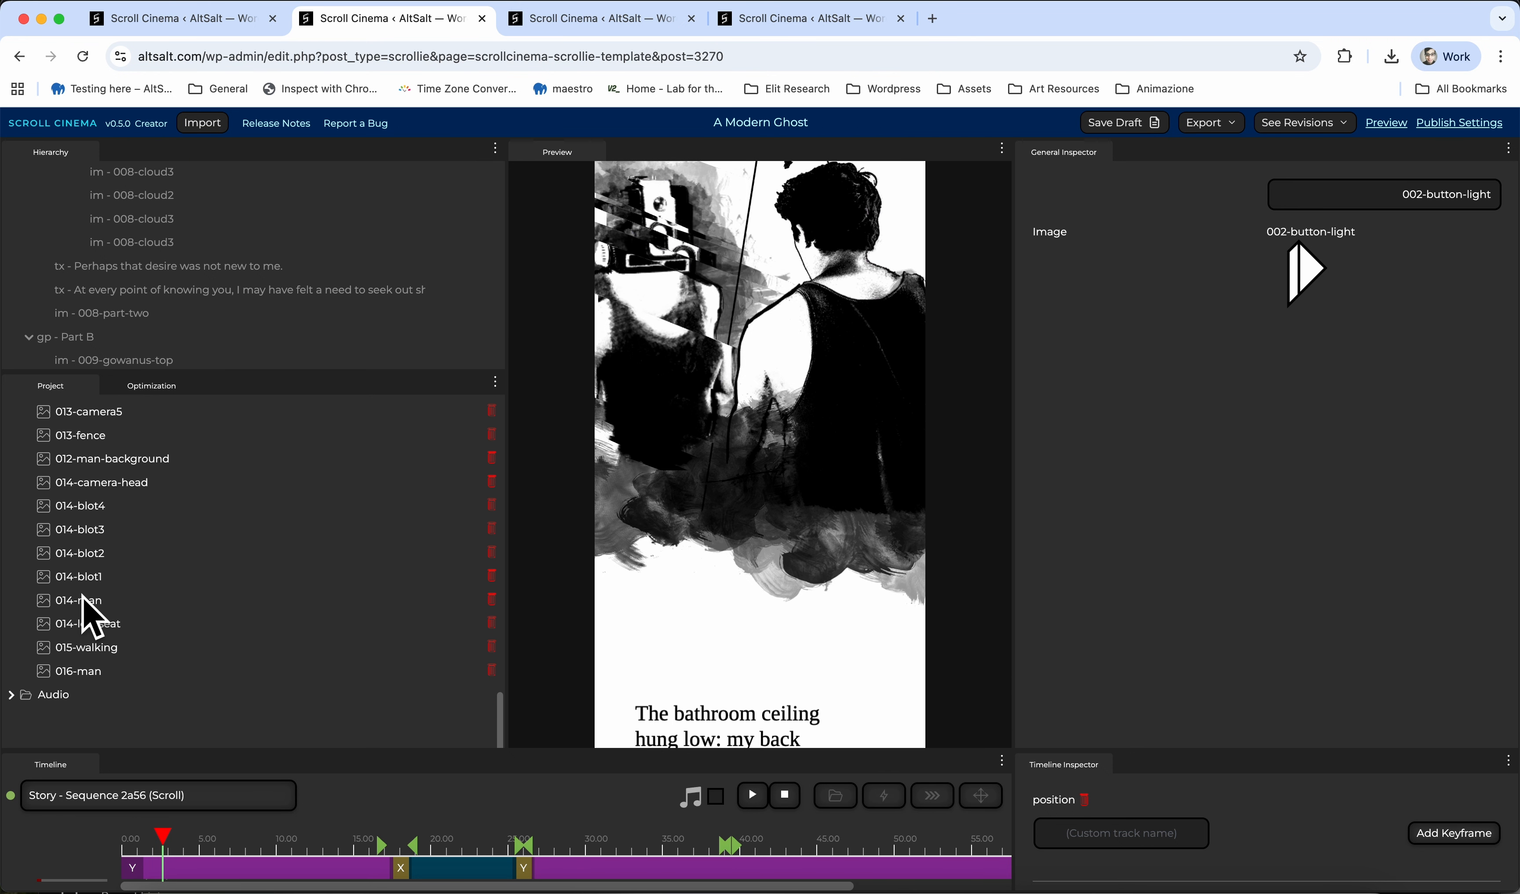
scroll(92, 616, up, 10)
scroll(91, 616, up, 10)
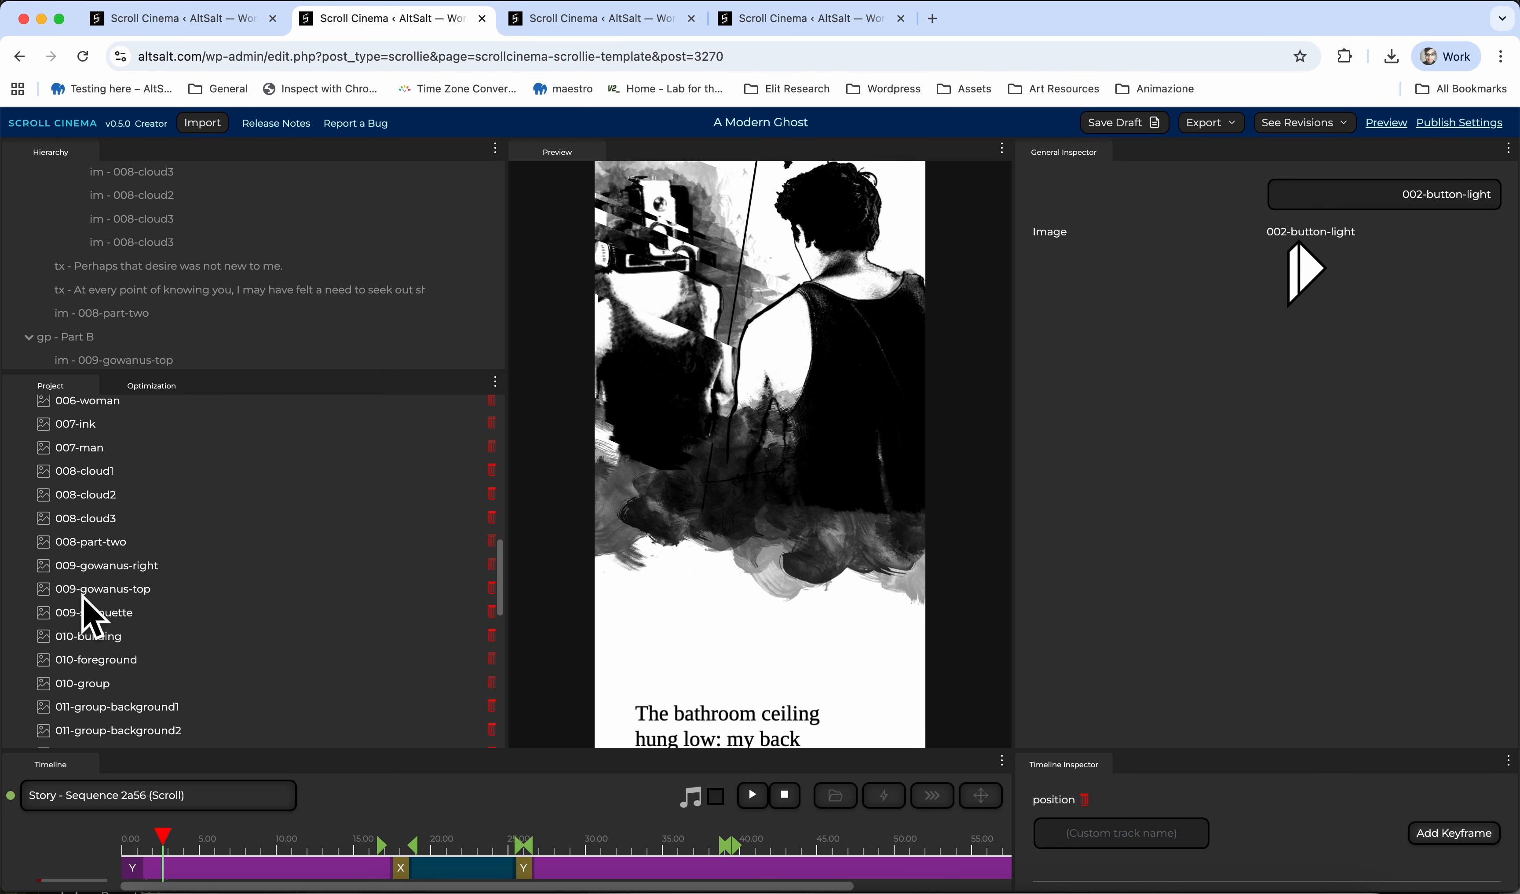
scroll(92, 616, up, 5)
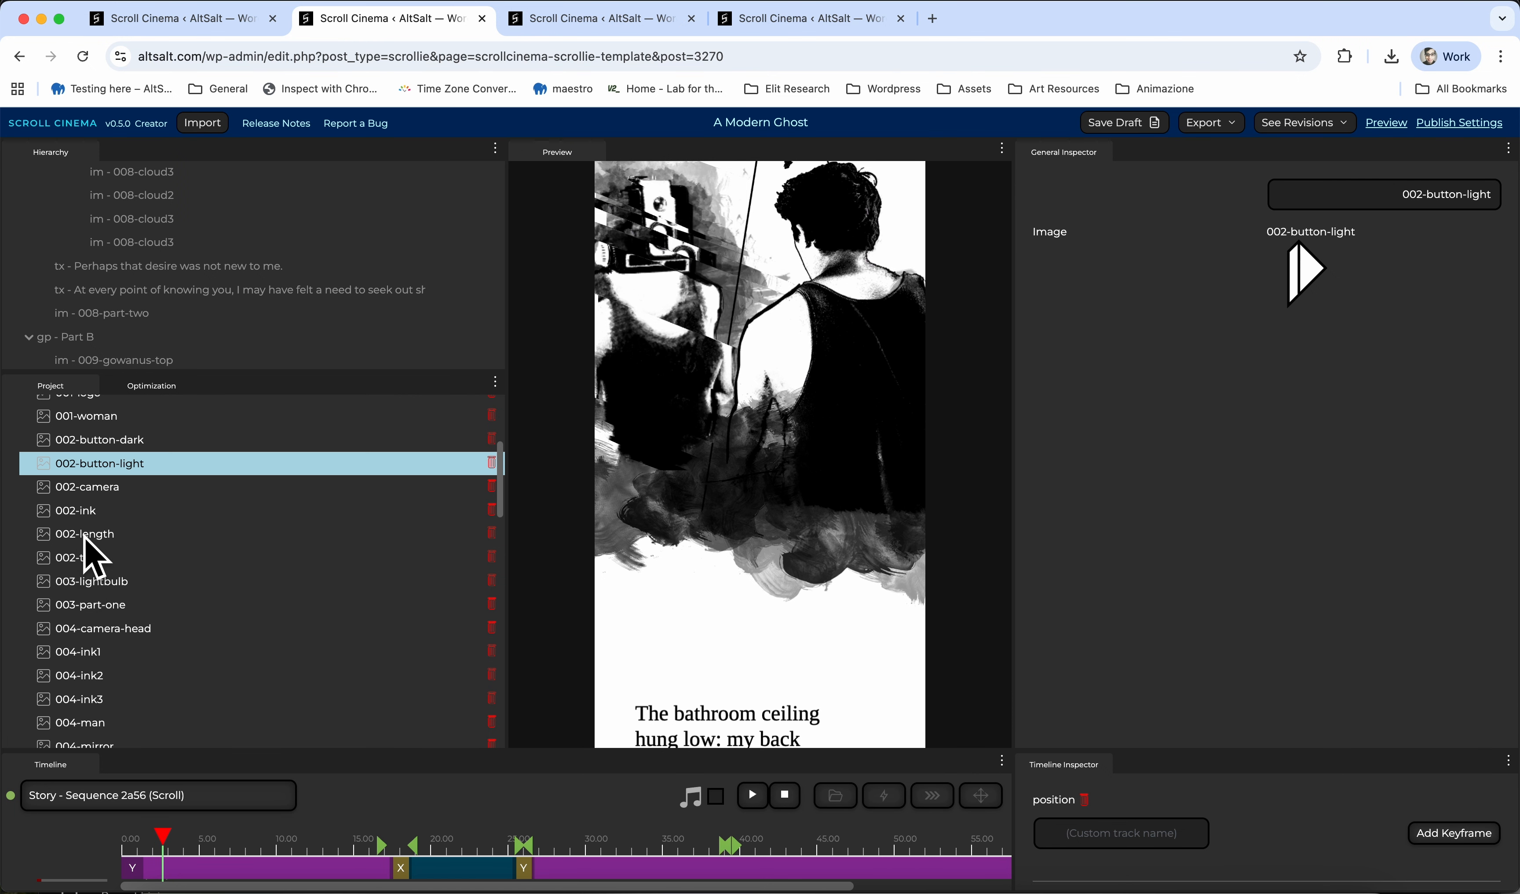
scroll(91, 555, up, 5)
scroll(136, 561, down, 3)
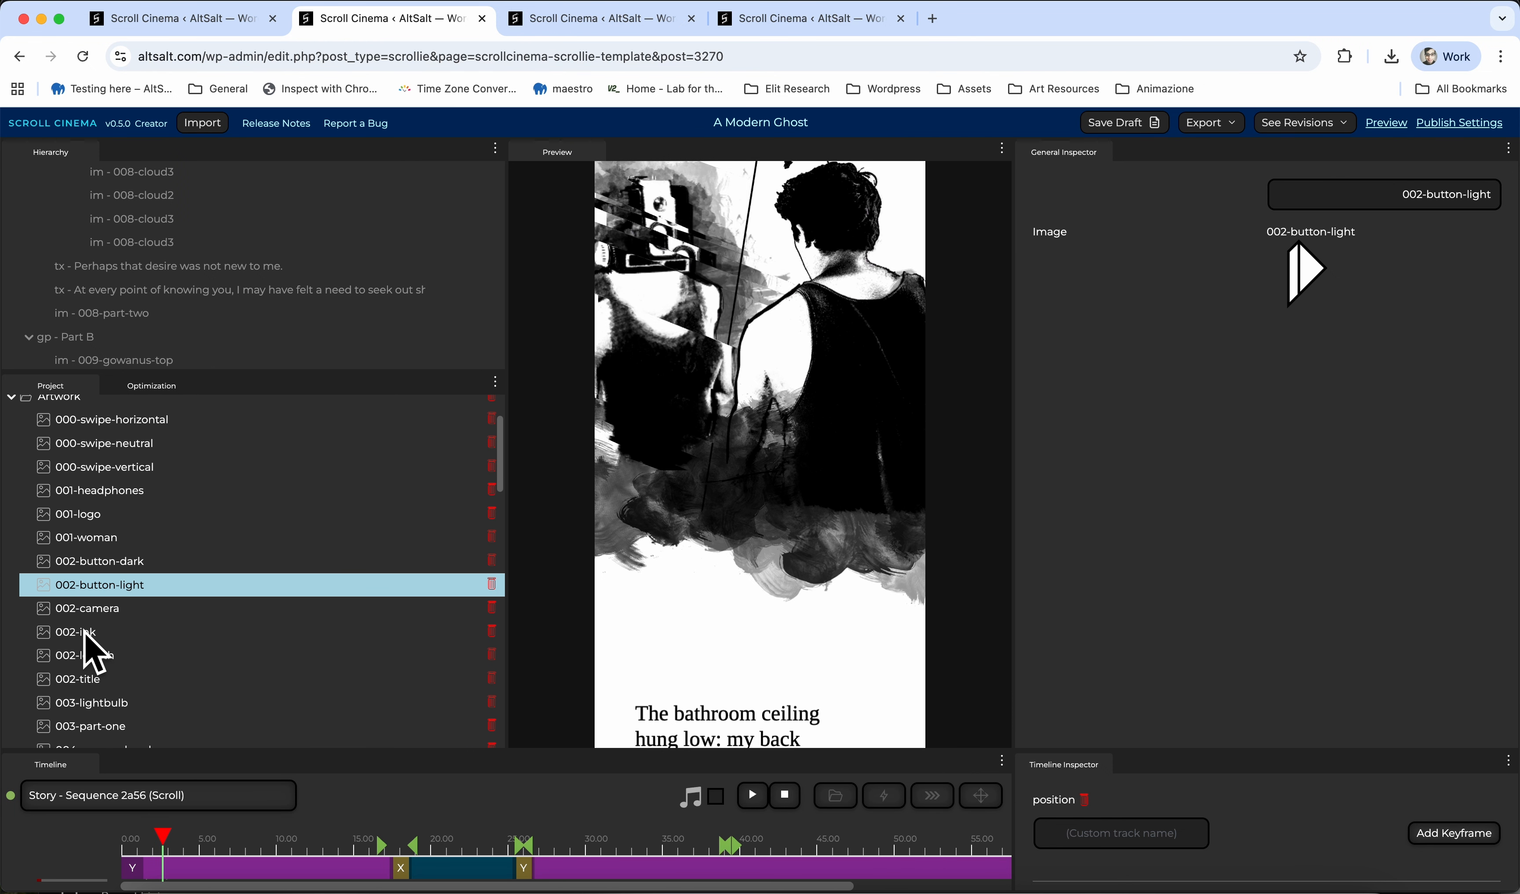
Preview the 001-woman and 002-length images and review how the Artwork file names are numbered by scene
click(85, 539)
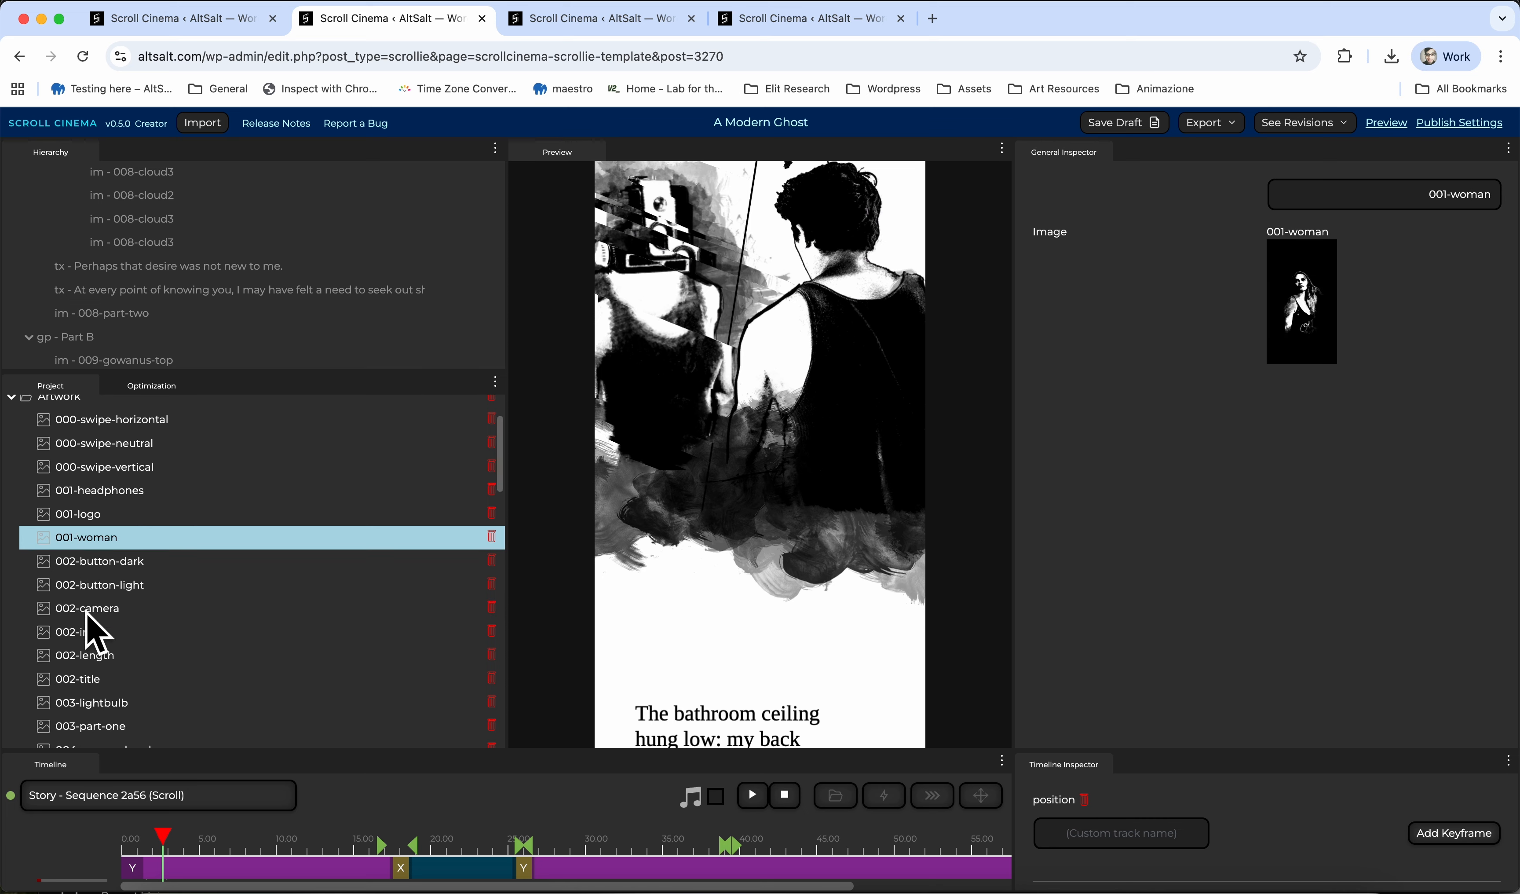
scroll(92, 629, down, 5)
scroll(92, 620, down, 10)
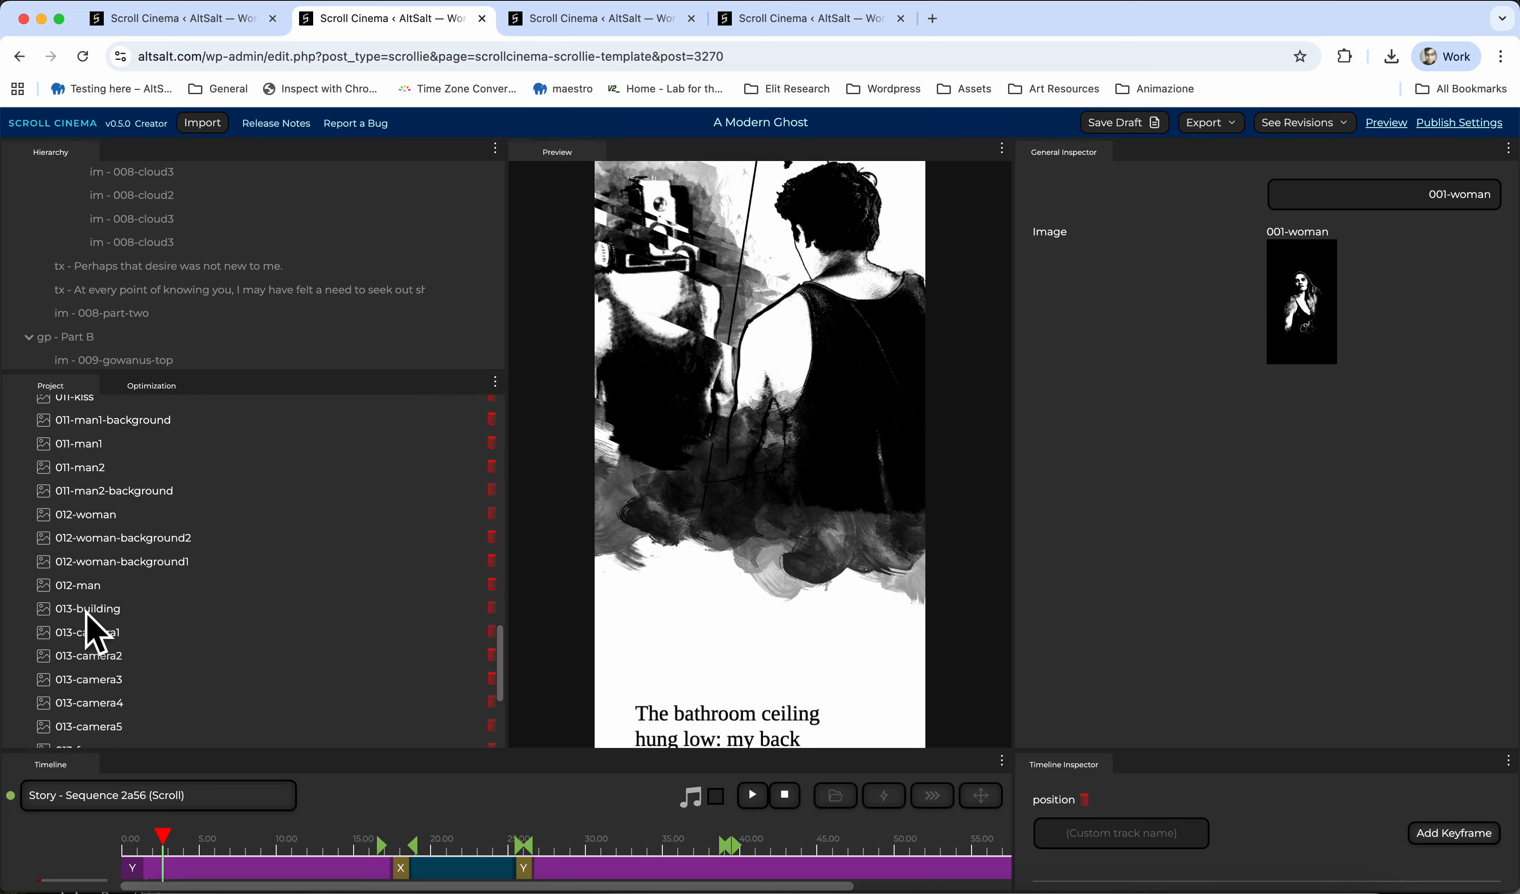
scroll(92, 632, down, 3)
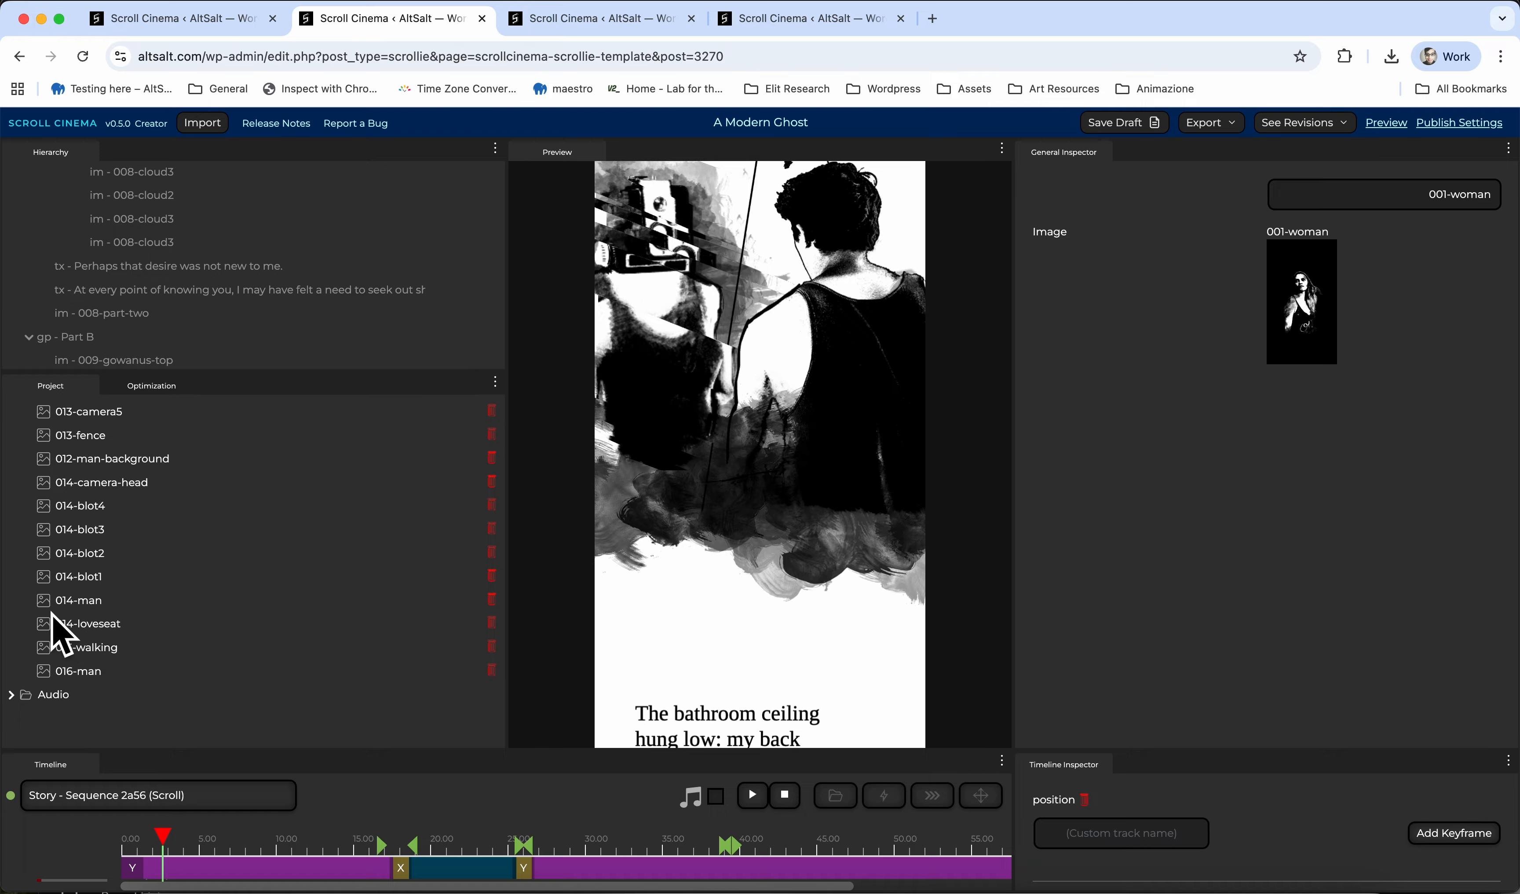
scroll(81, 618, up, 10)
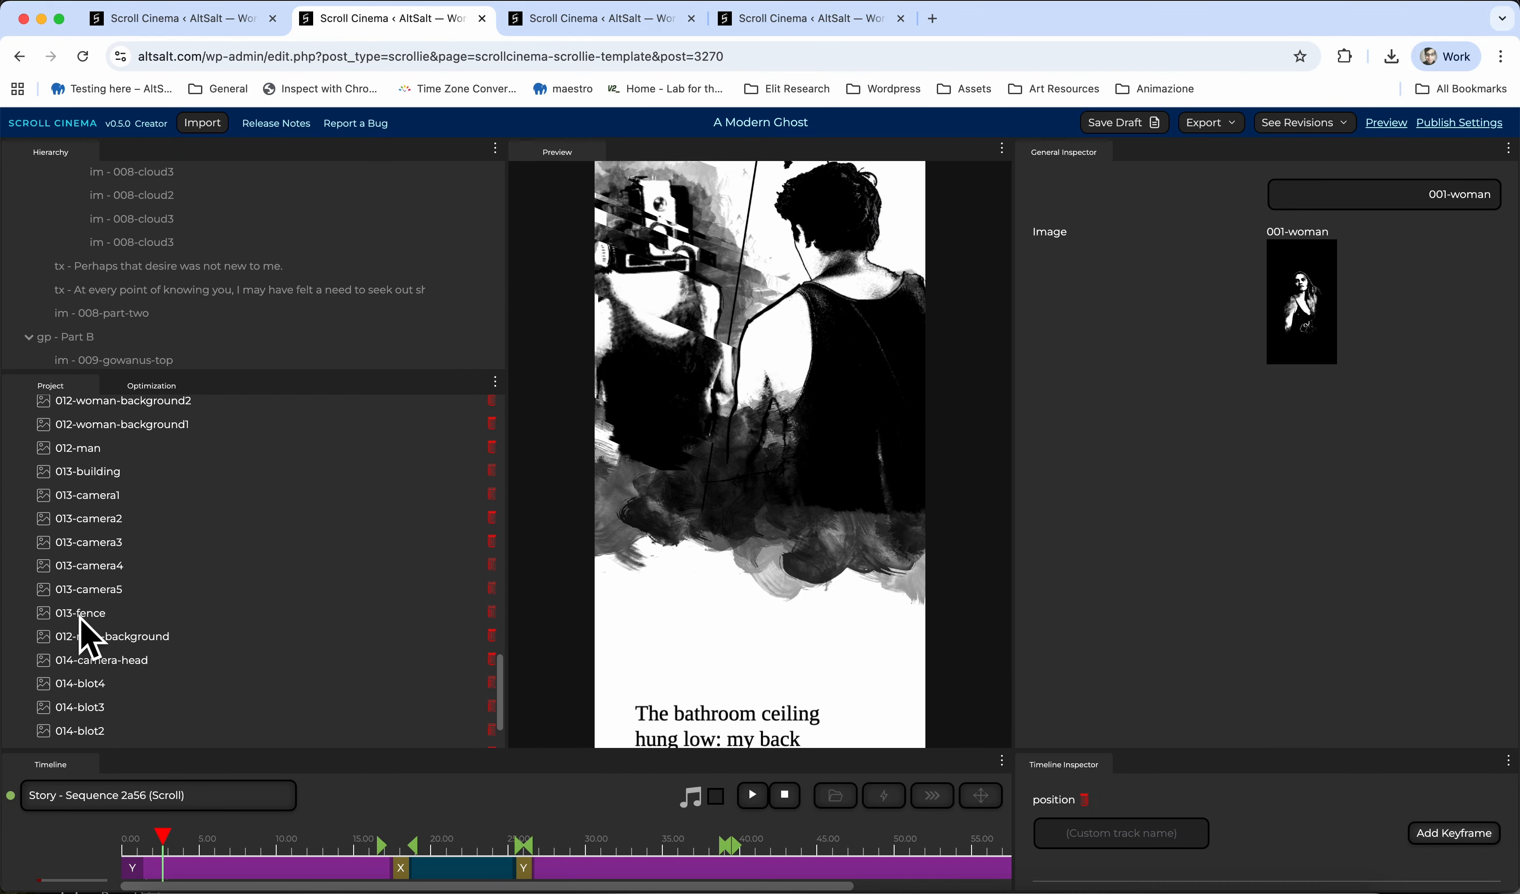
scroll(92, 638, up, 8)
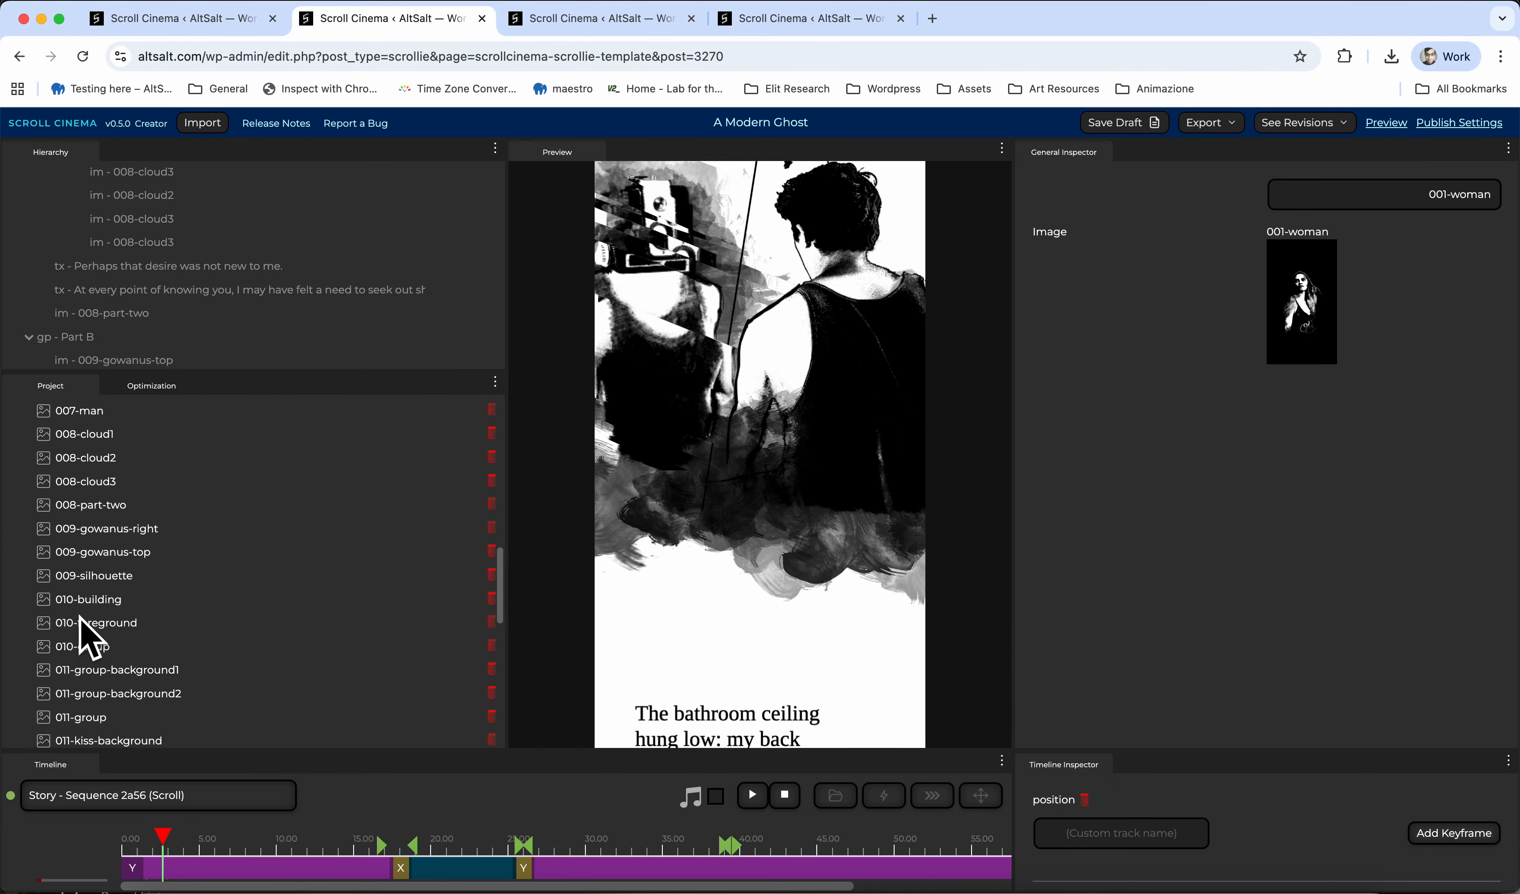
scroll(86, 608, up, 8)
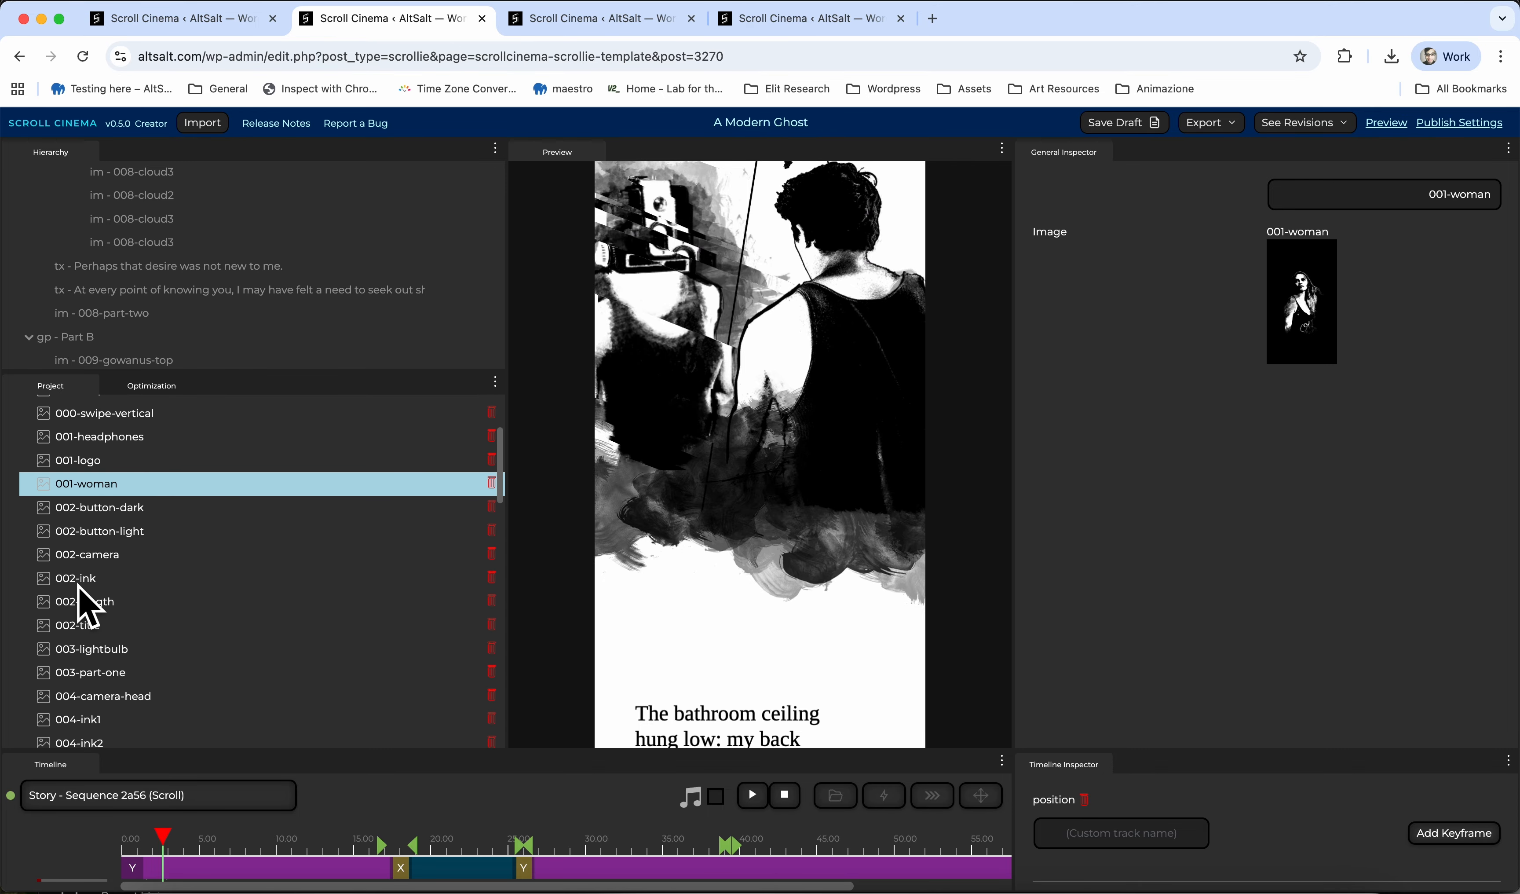
click(84, 602)
scroll(83, 614, up, 3)
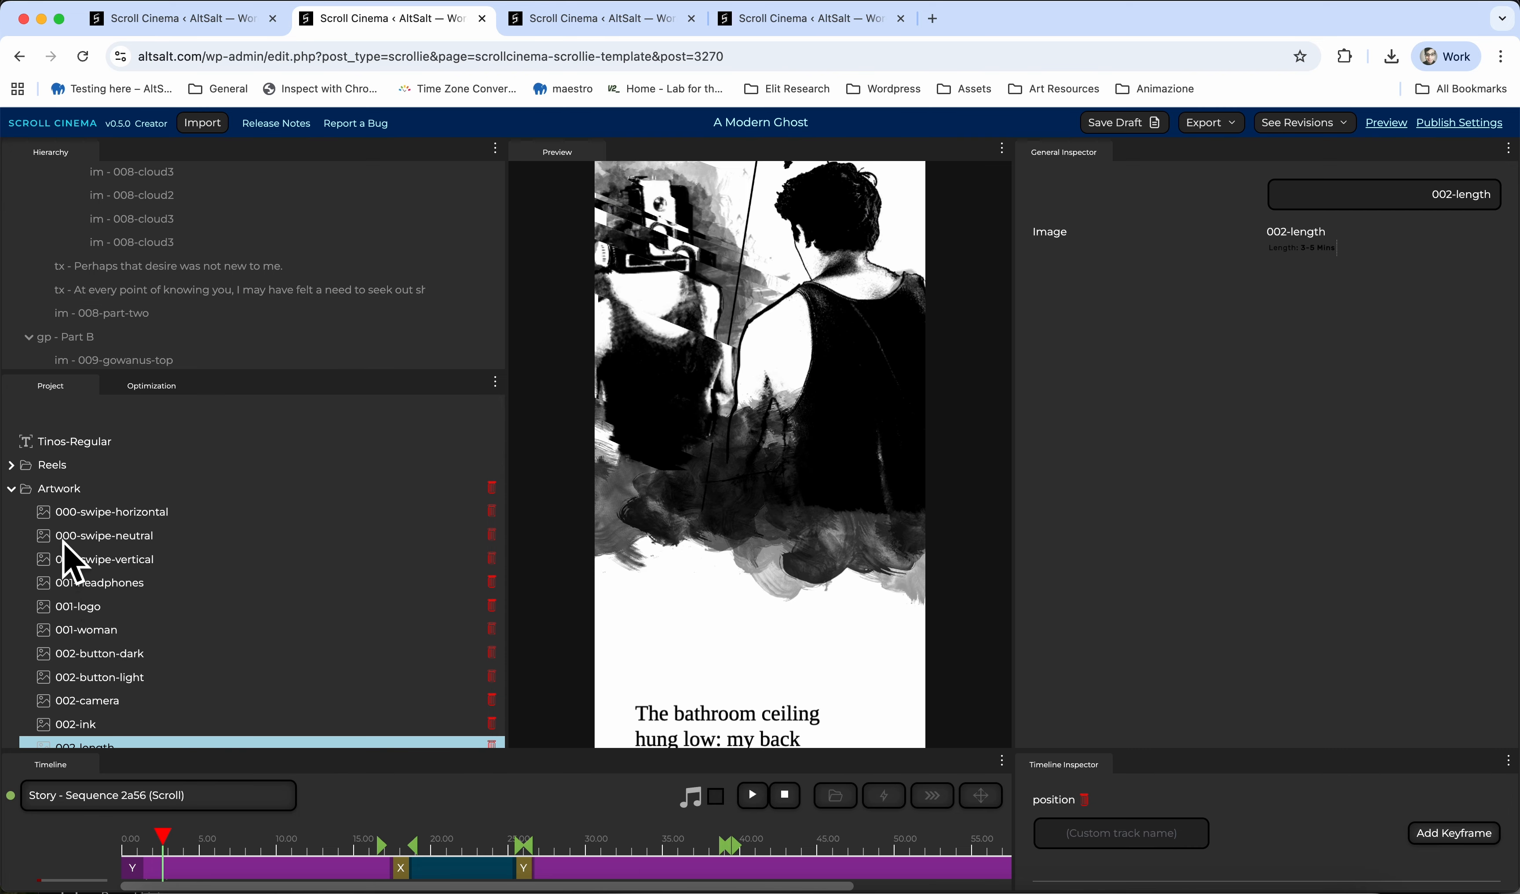
Preview the 000-swipe-horizontal image, enlarge the Hierarchy area and review the Part A items of the Main group
click(71, 518)
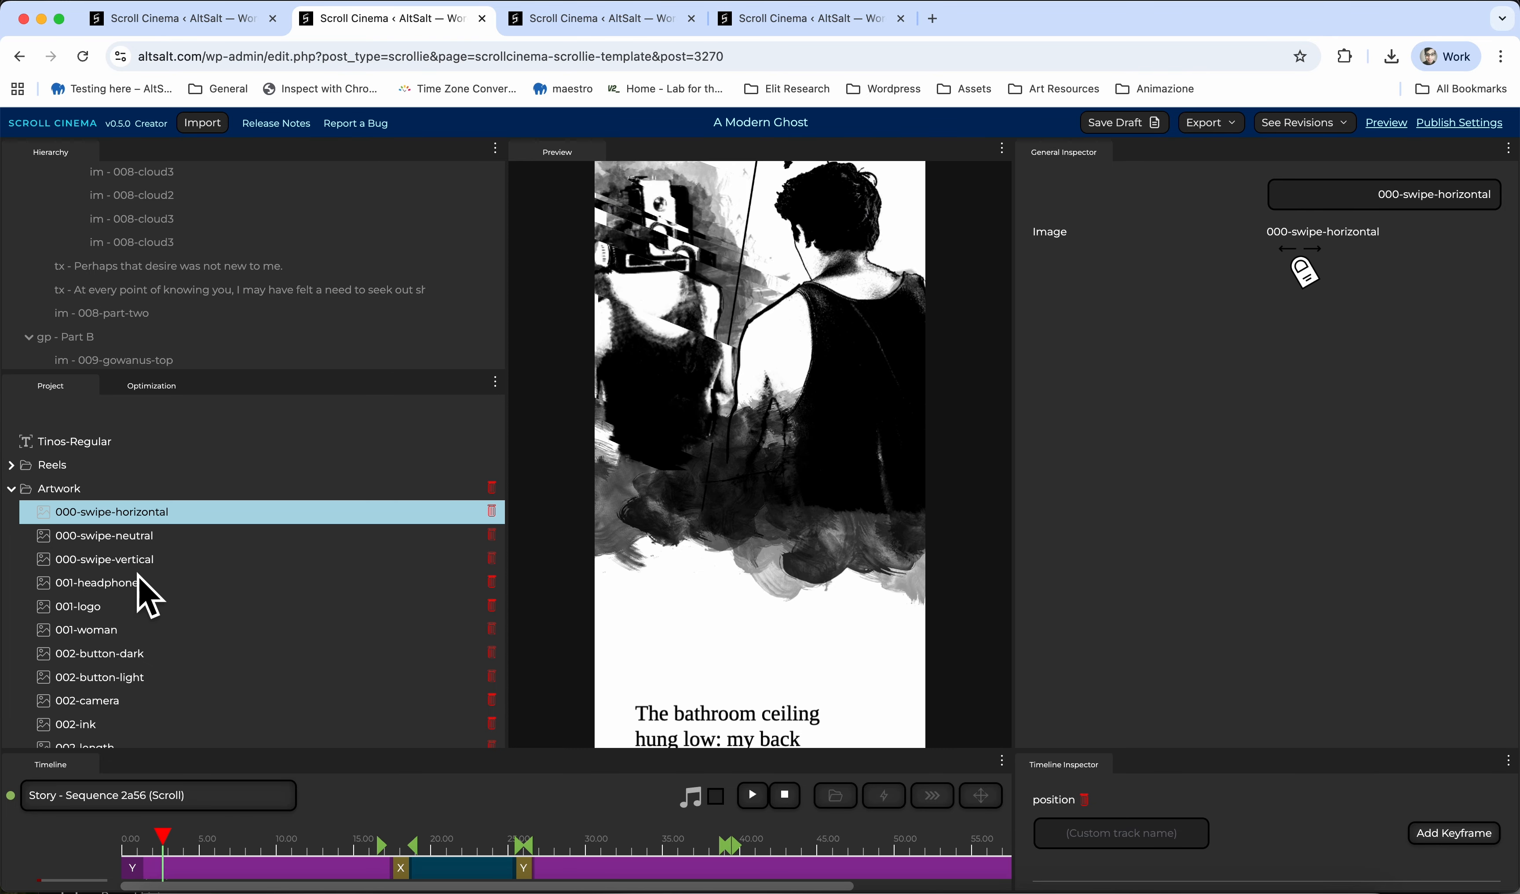
drag(276, 388, 264, 526)
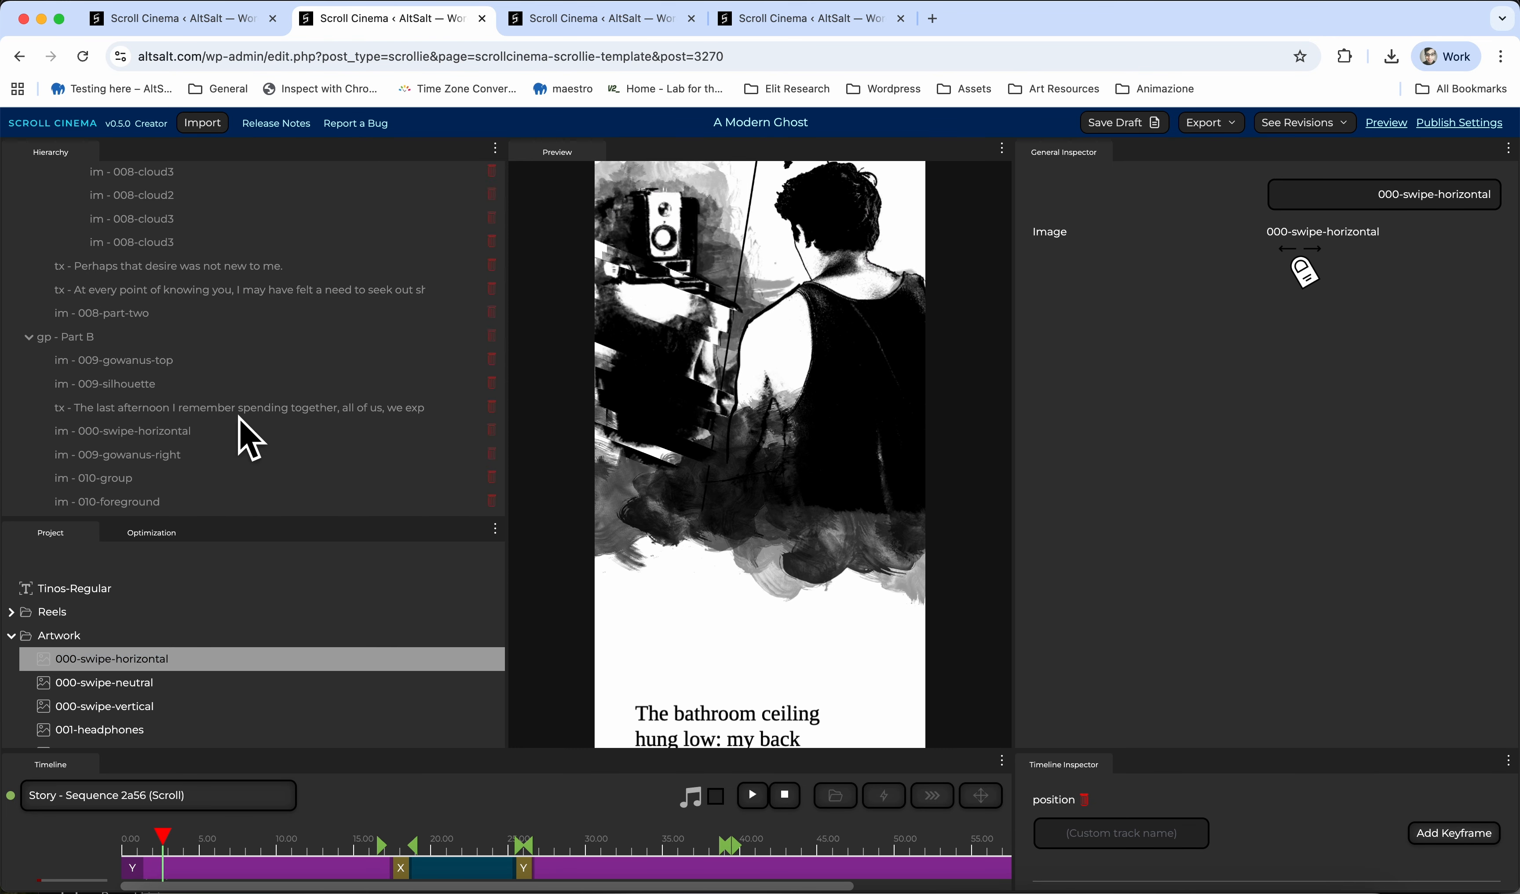
scroll(244, 434, up, 10)
scroll(170, 367, up, 10)
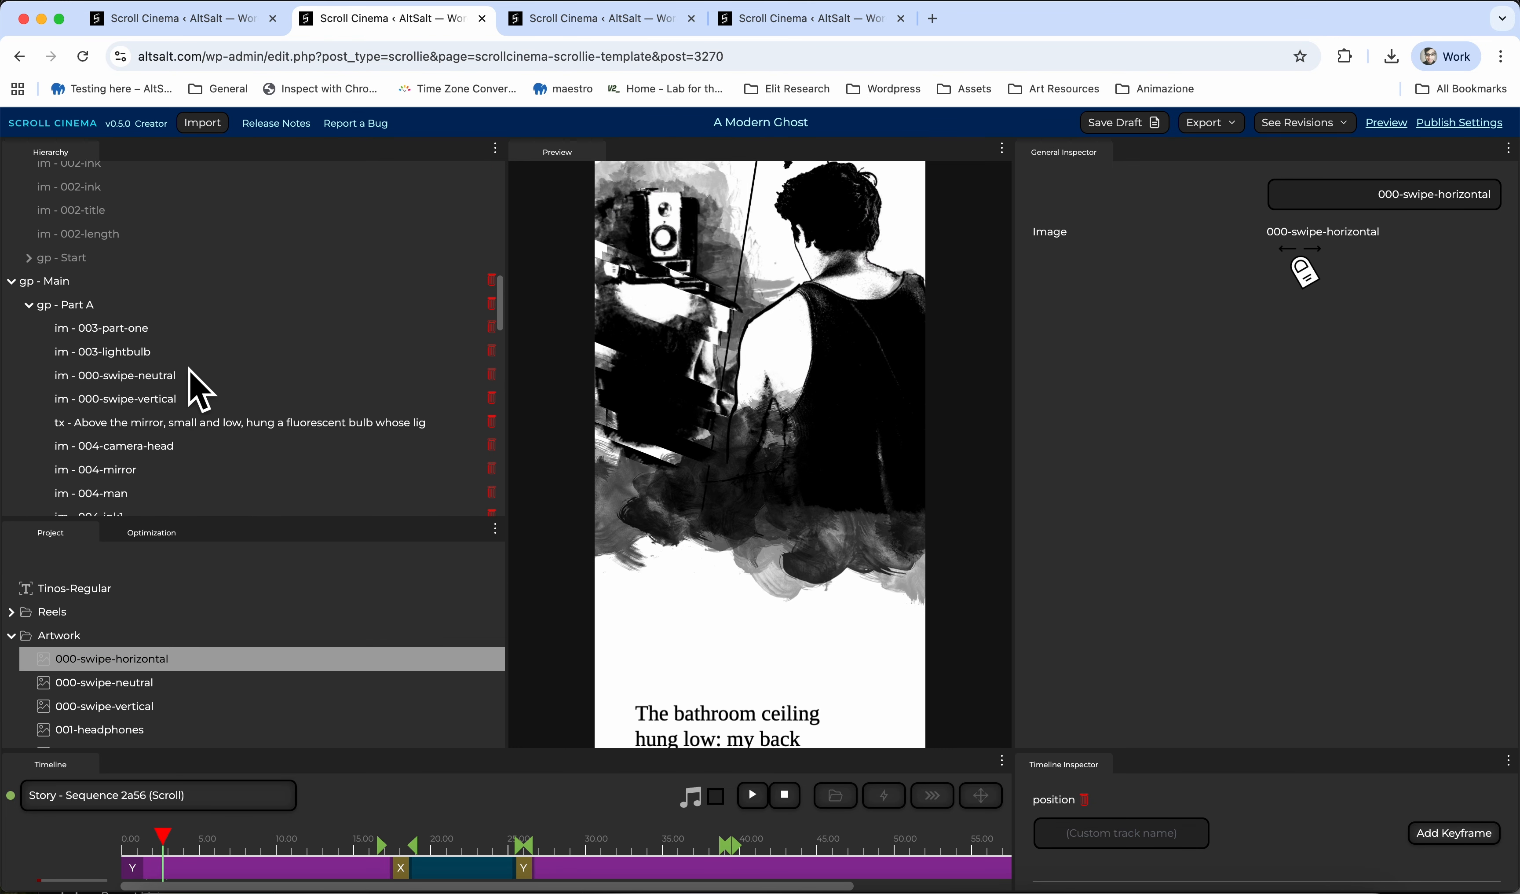
In scroll-cinema-project, wrap the "Over many a quaint and curious volume" text and the first "While I nodded" text in a parent group
click(209, 14)
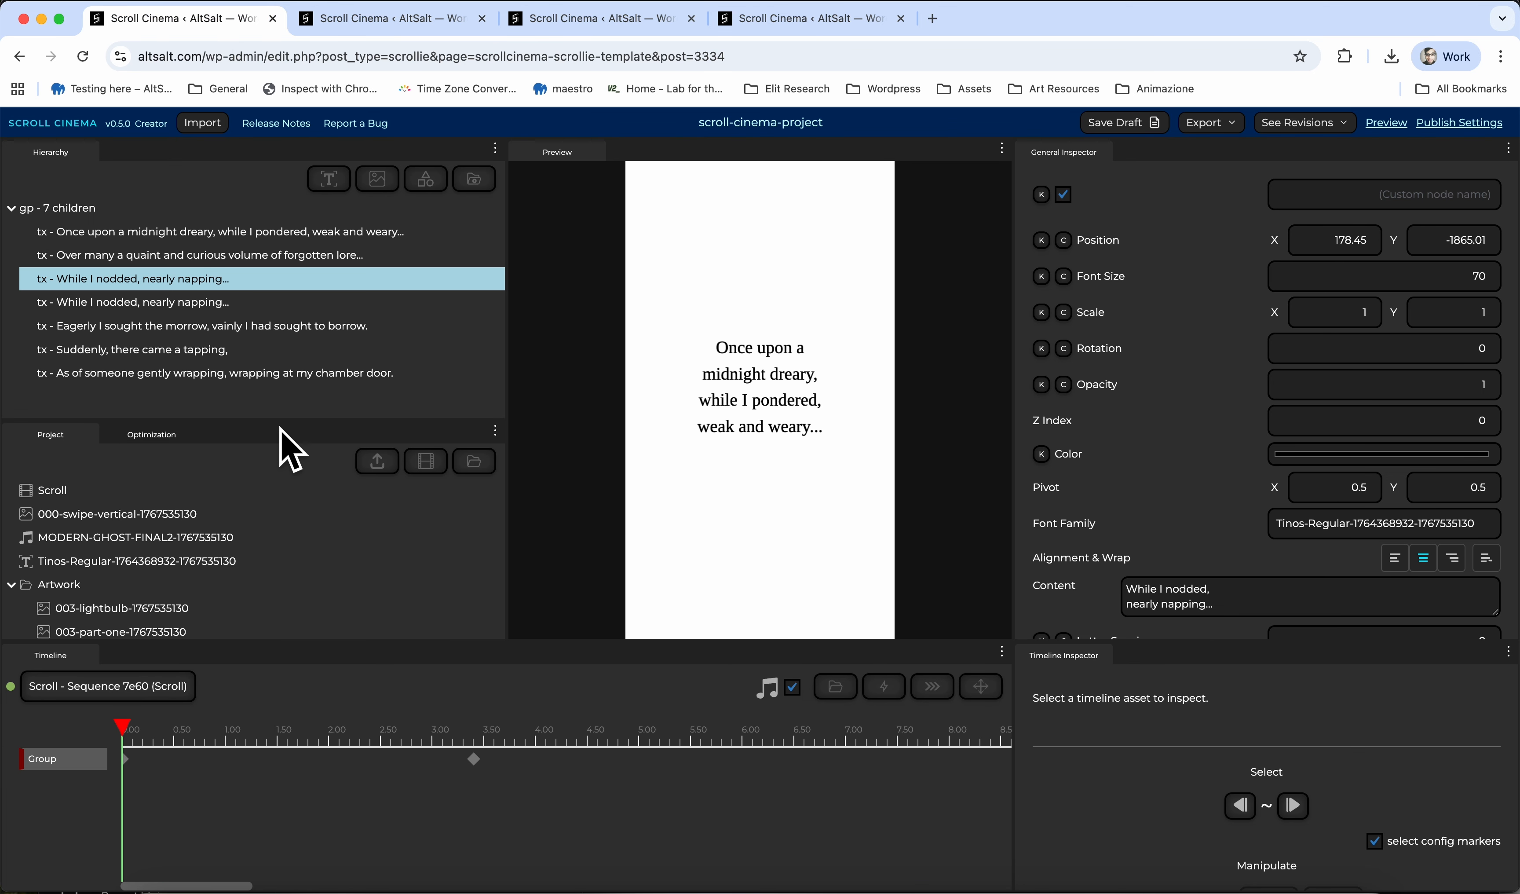
drag(179, 727, 277, 726)
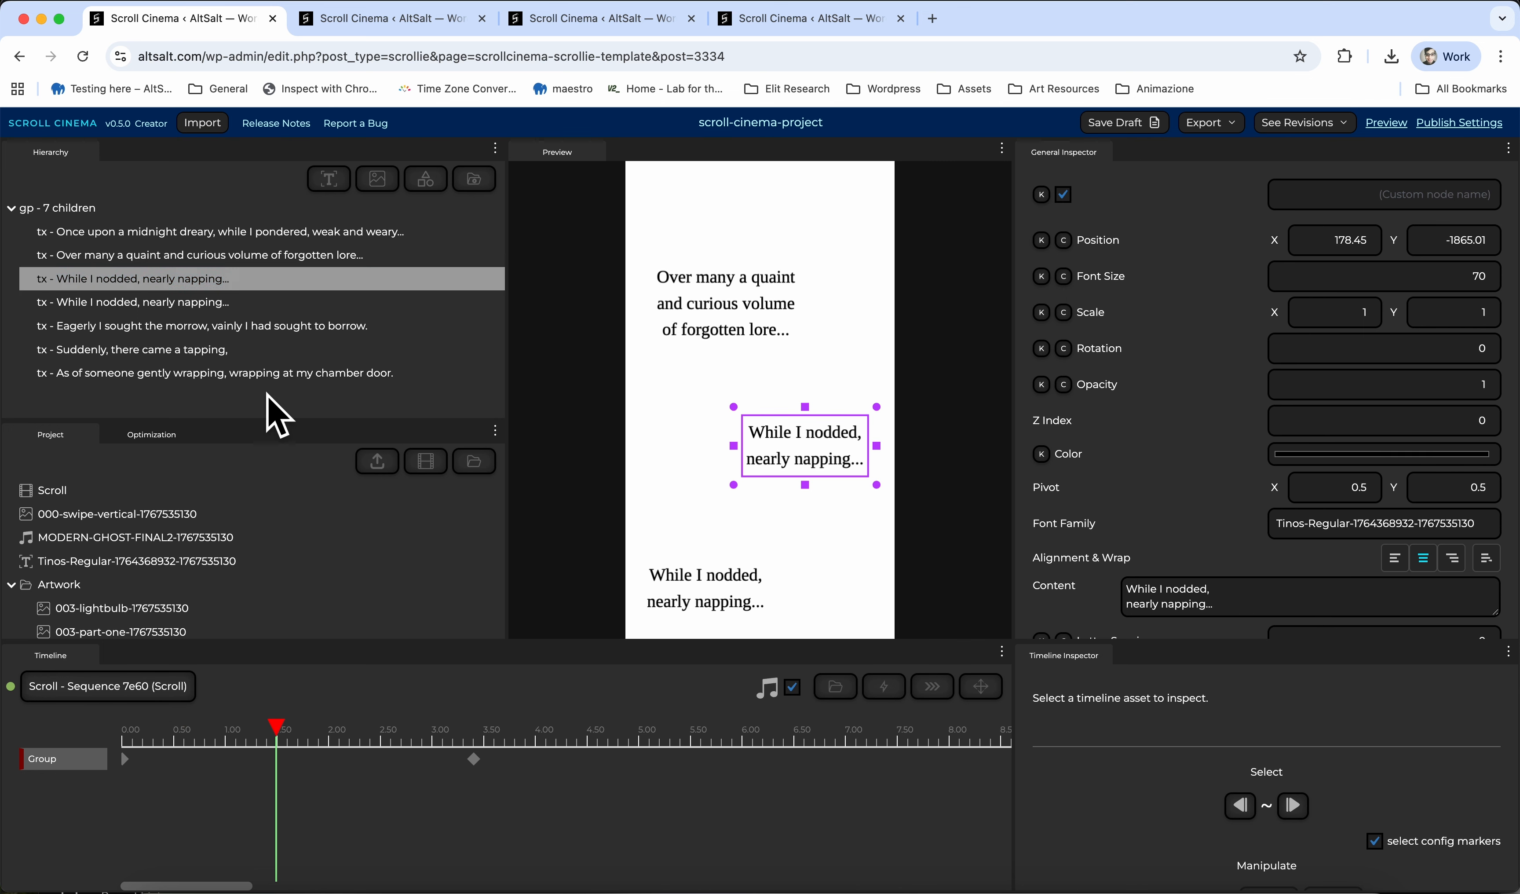
click(274, 304)
click(276, 281)
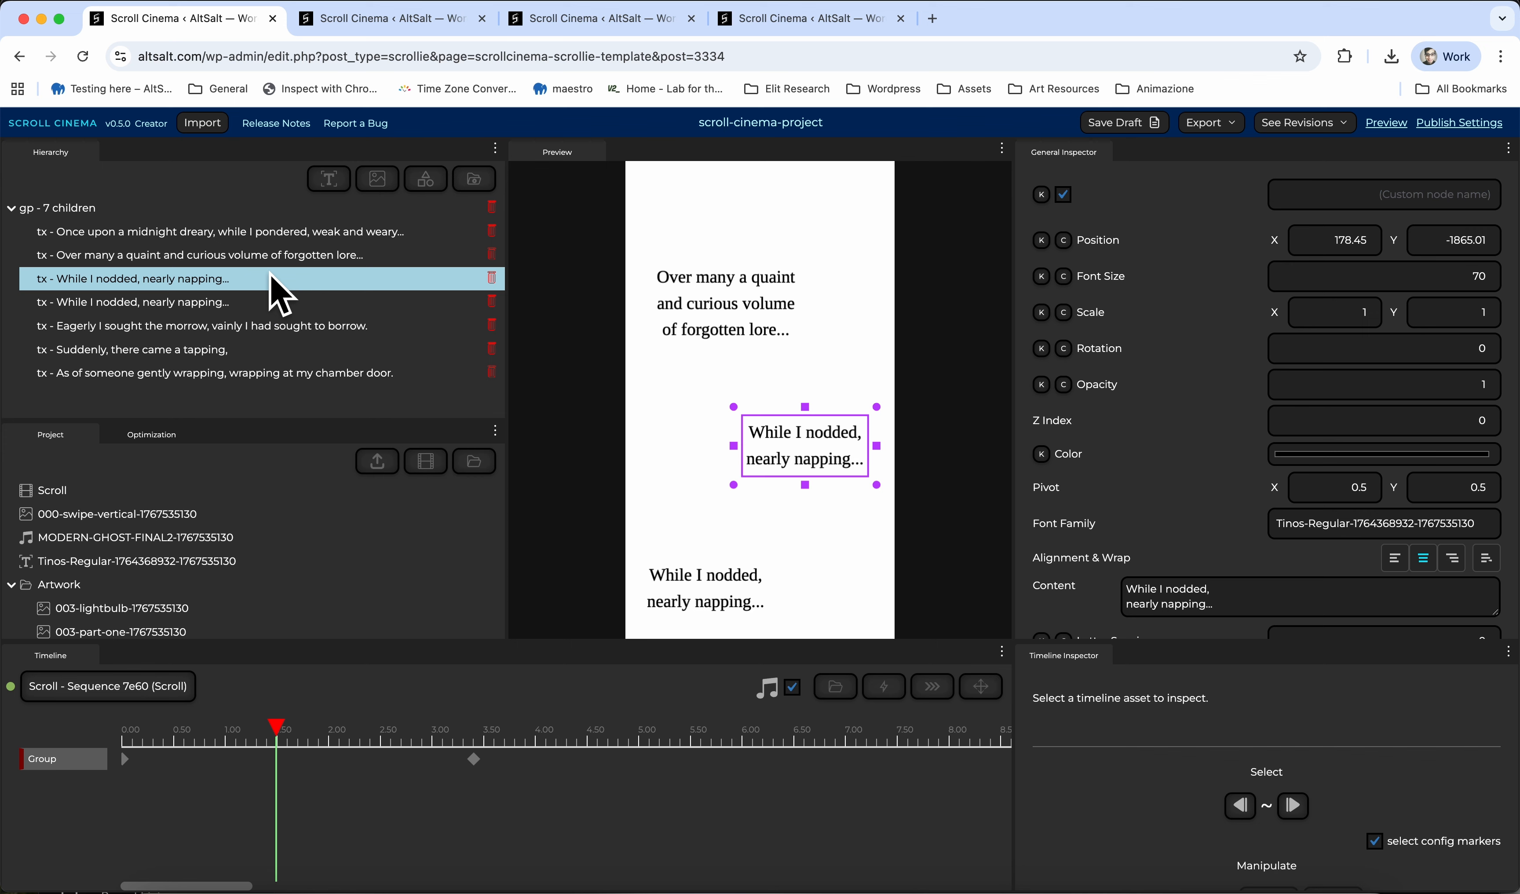
click(254, 255)
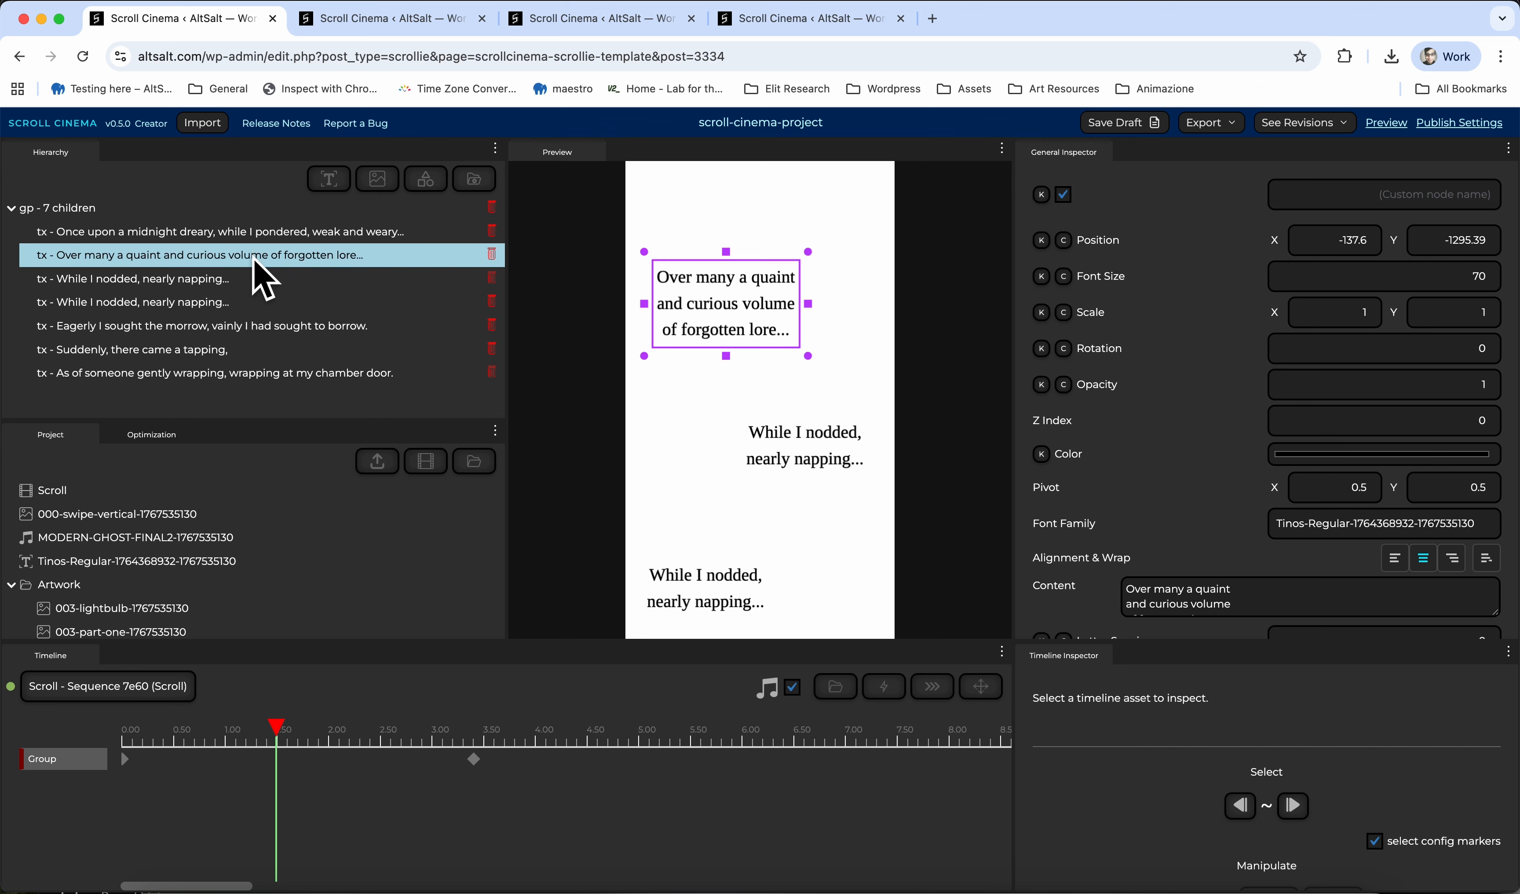
shift+click(248, 279)
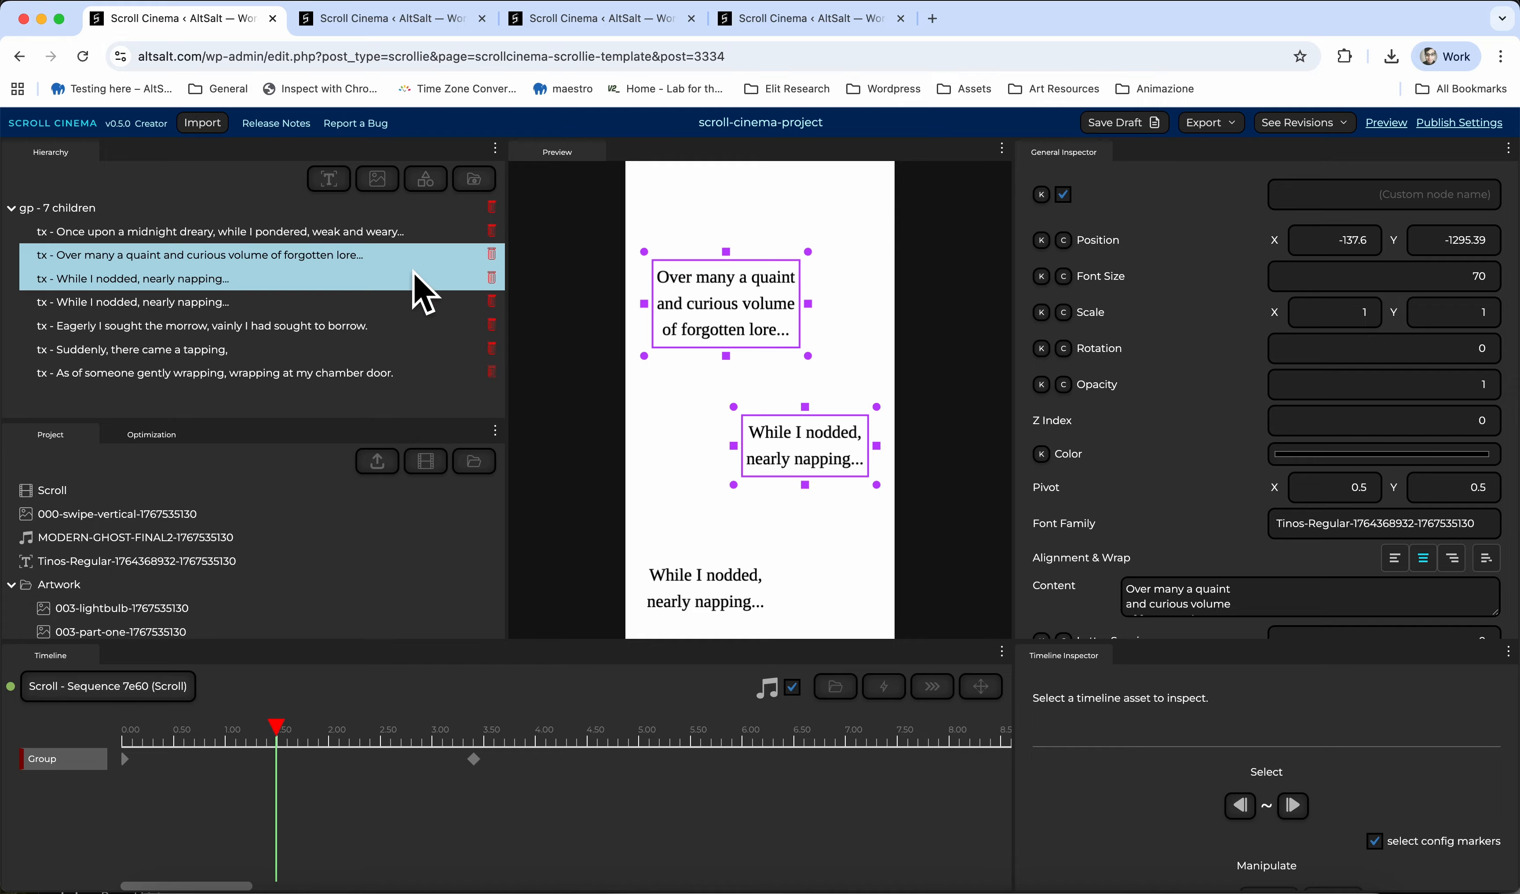
click(469, 181)
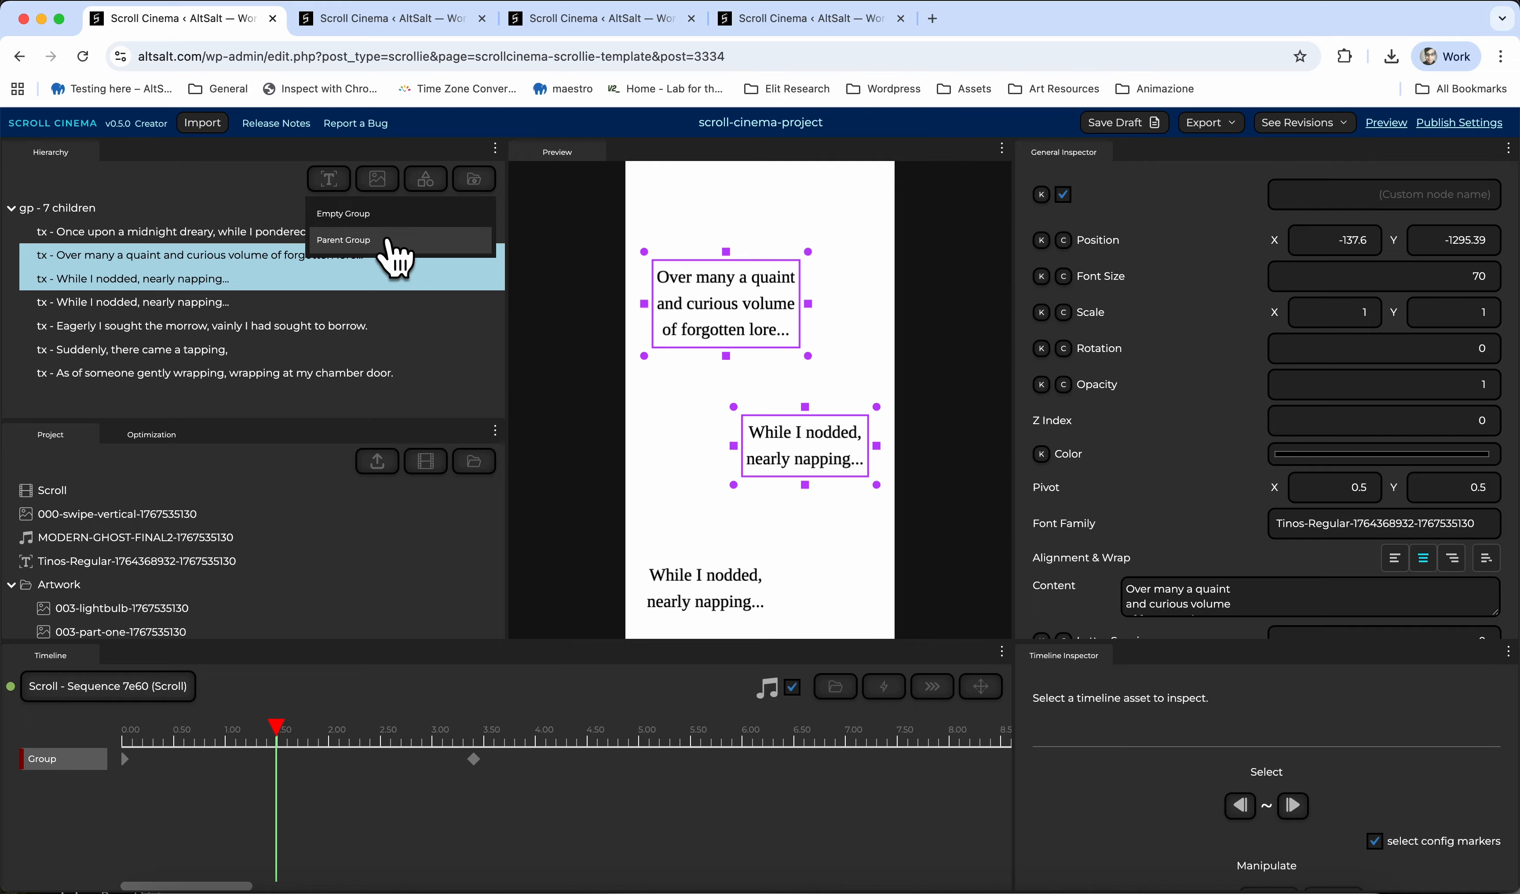
click(402, 240)
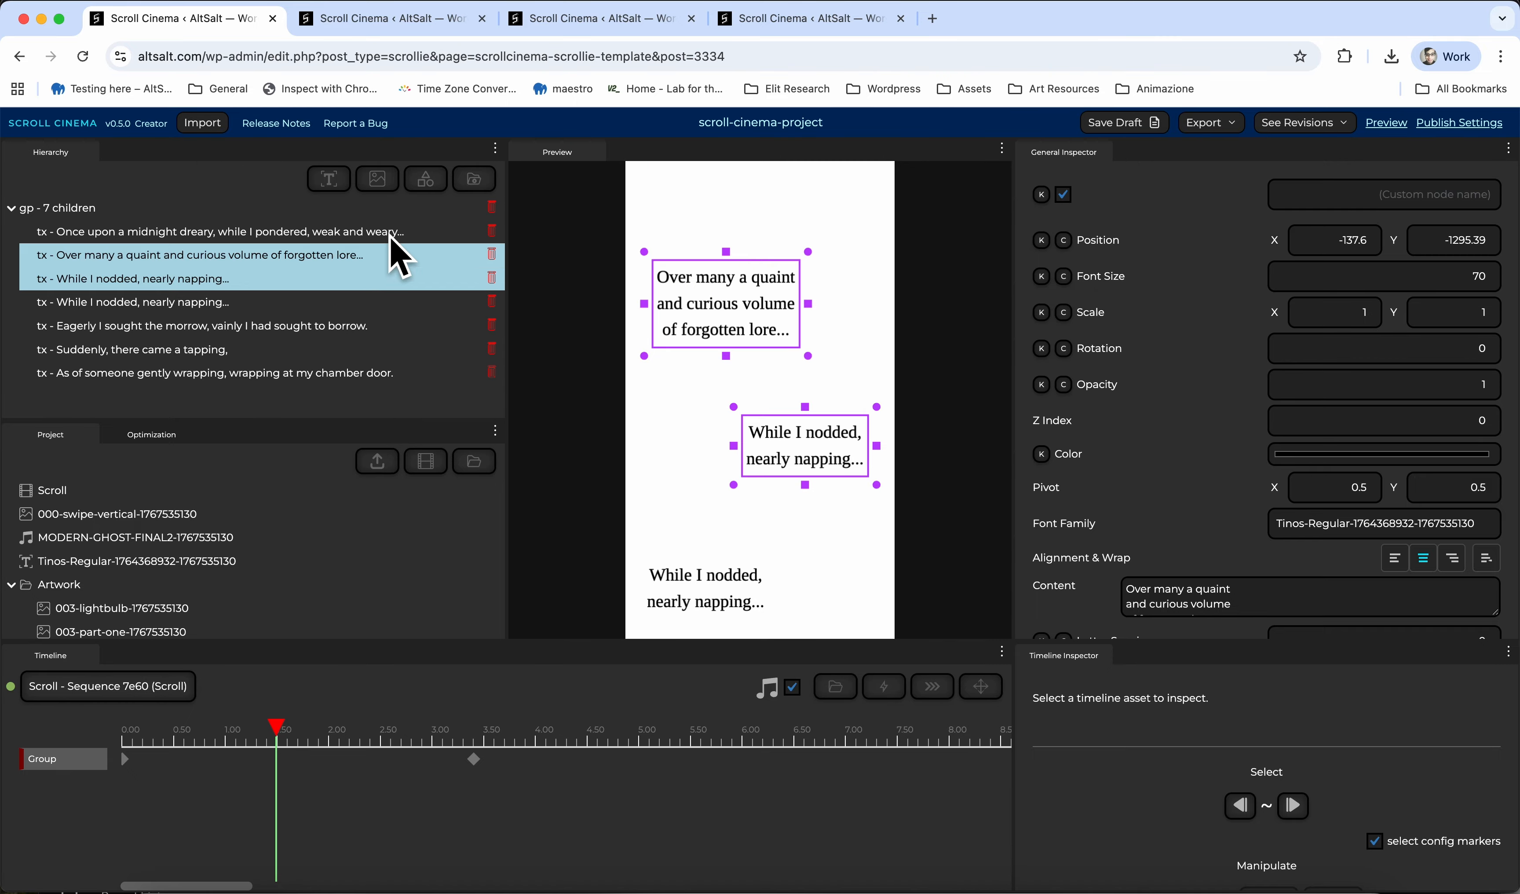
click(463, 191)
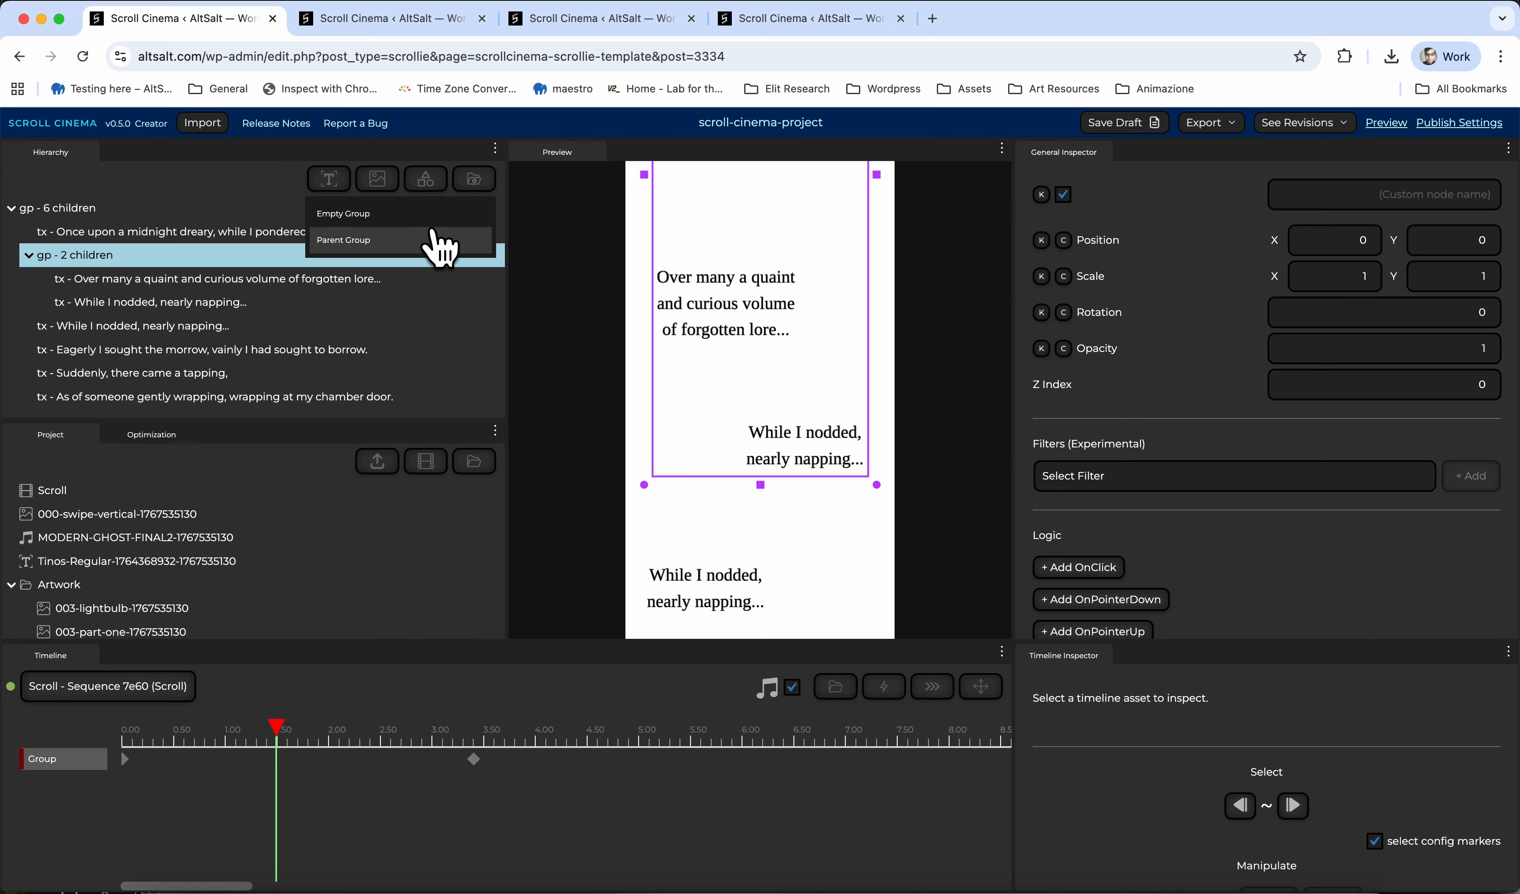
Rename the new parent group holding the two texts as Moving box
click(153, 284)
click(164, 257)
click(468, 188)
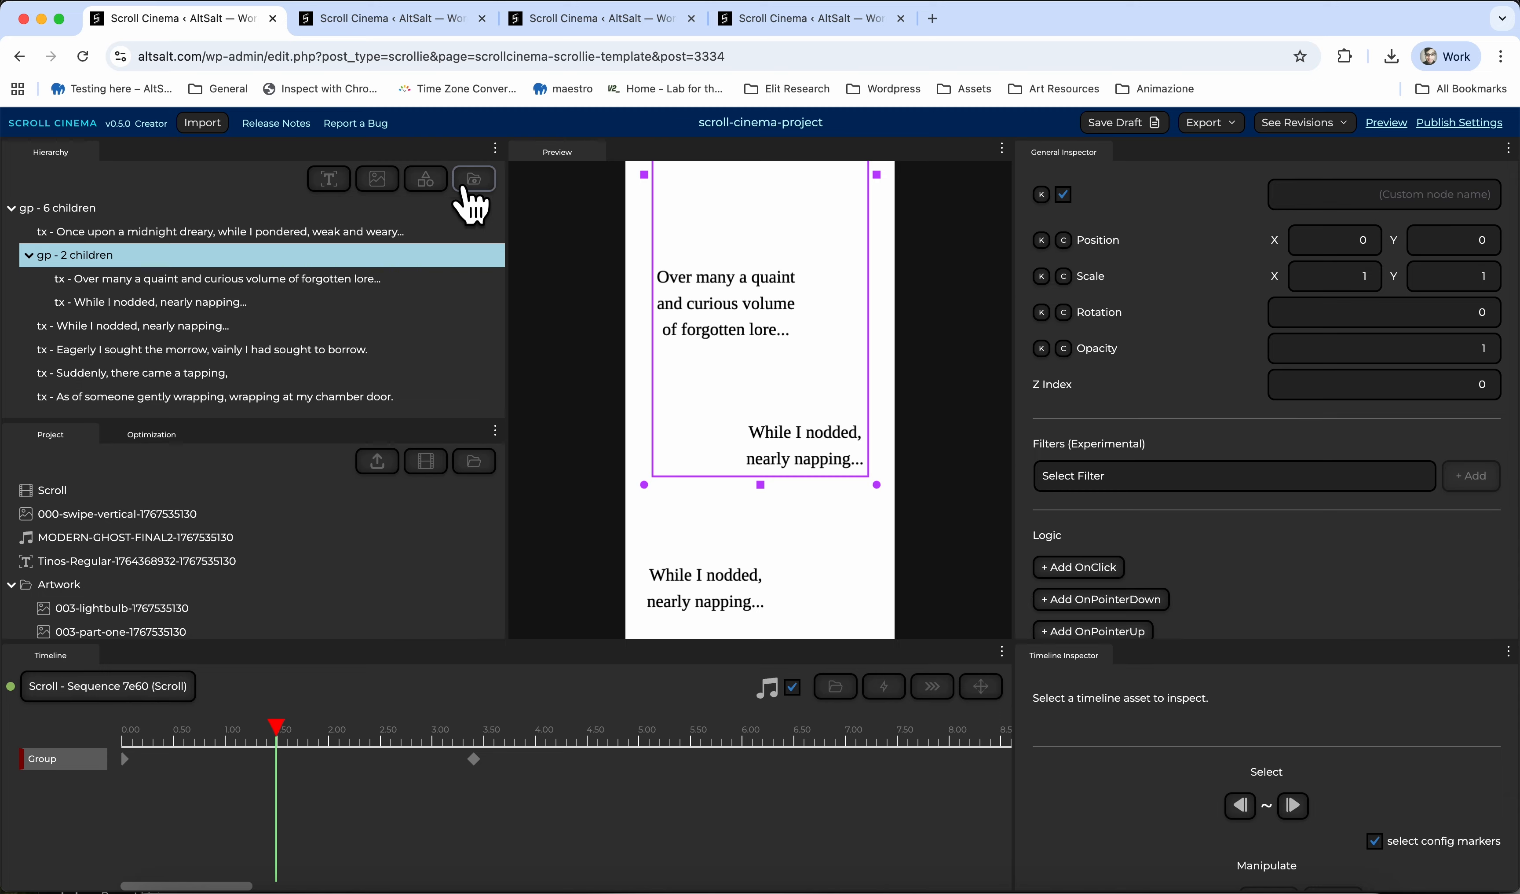
double_click(120, 256)
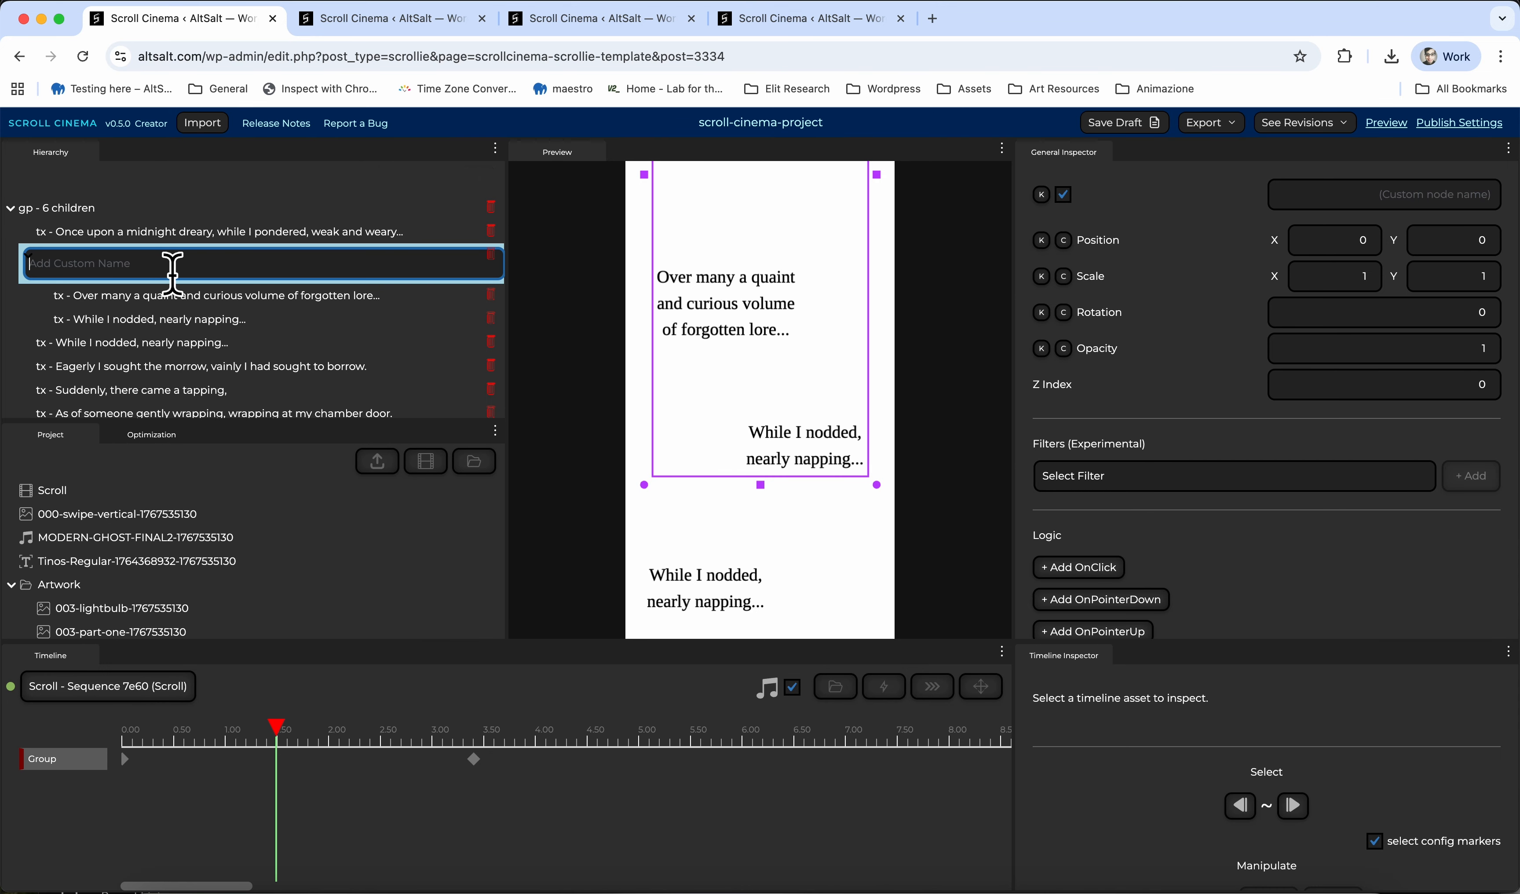
text(Moving box)
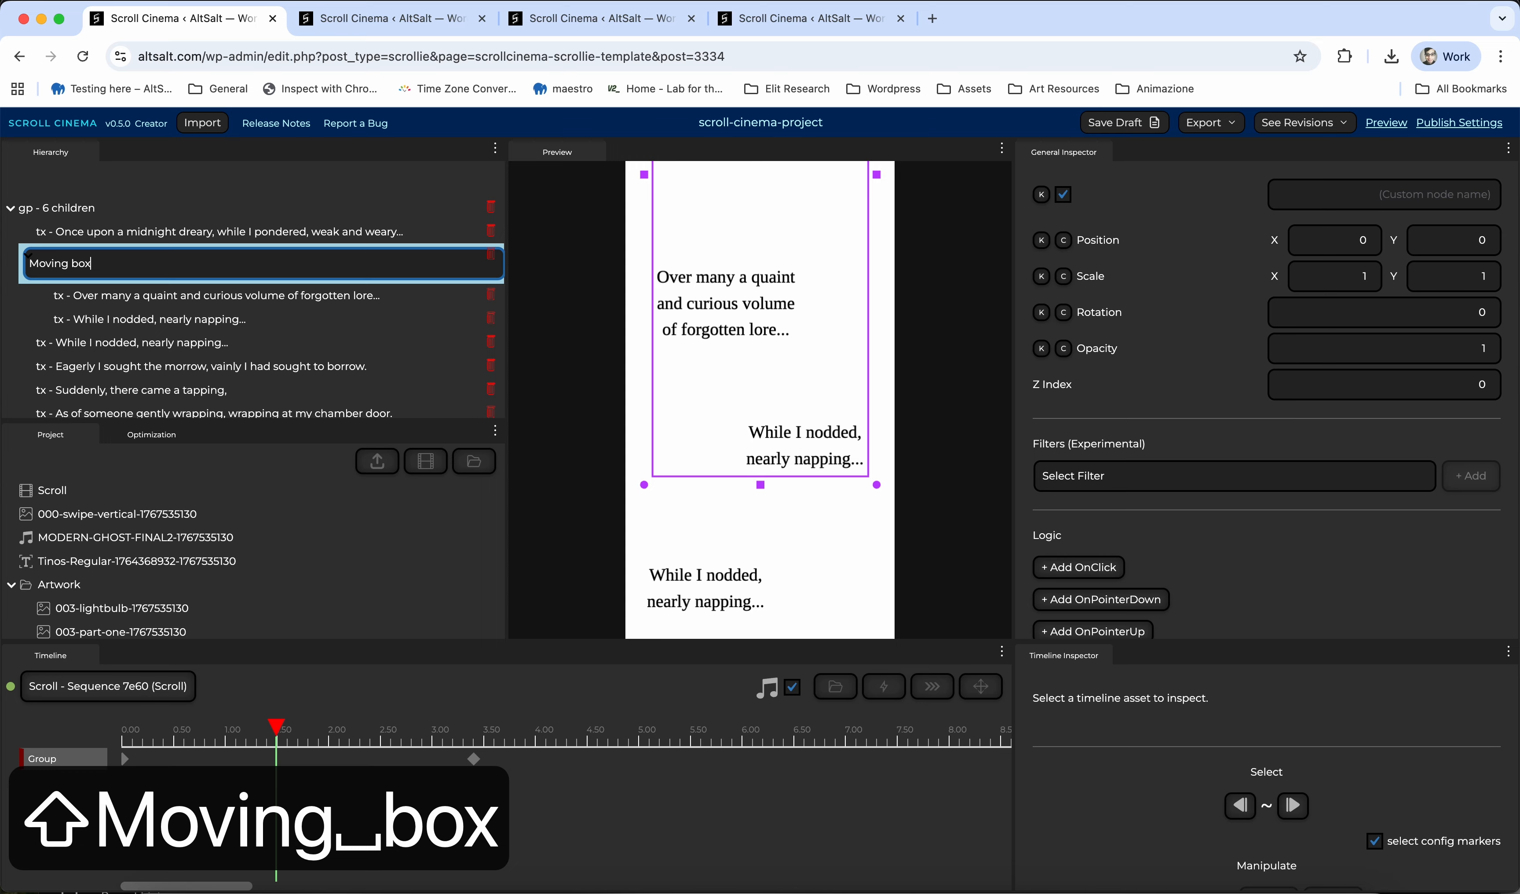
key(Return)
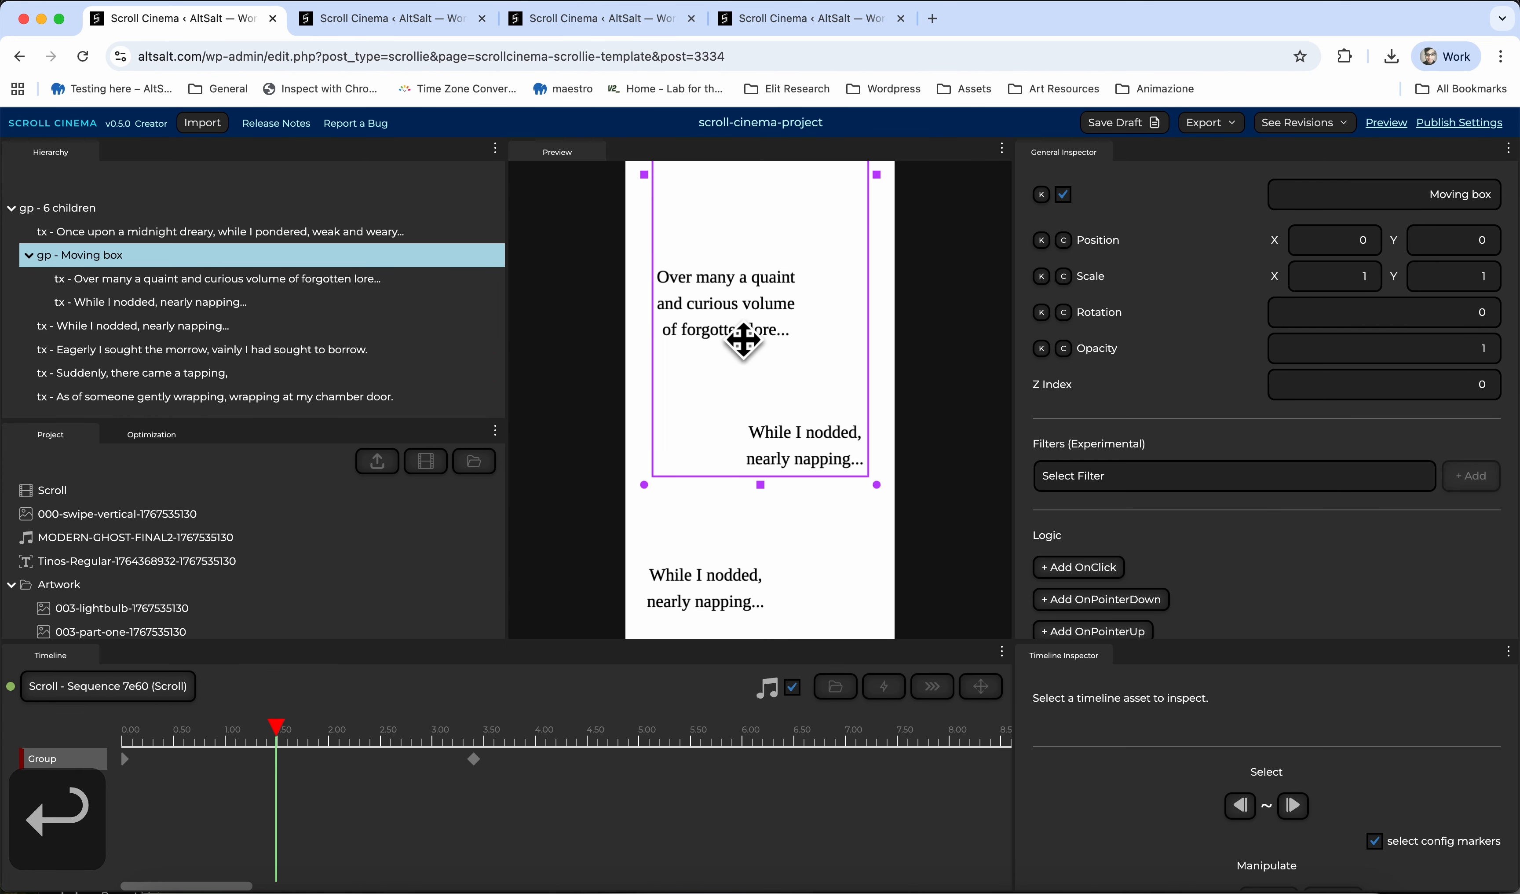
Keyframe the Moving box group's position at time 0 with about X 532, Y -85, and advance the playhead to about 2.2
drag(720, 325, 858, 362)
click(268, 728)
drag(267, 729, 106, 723)
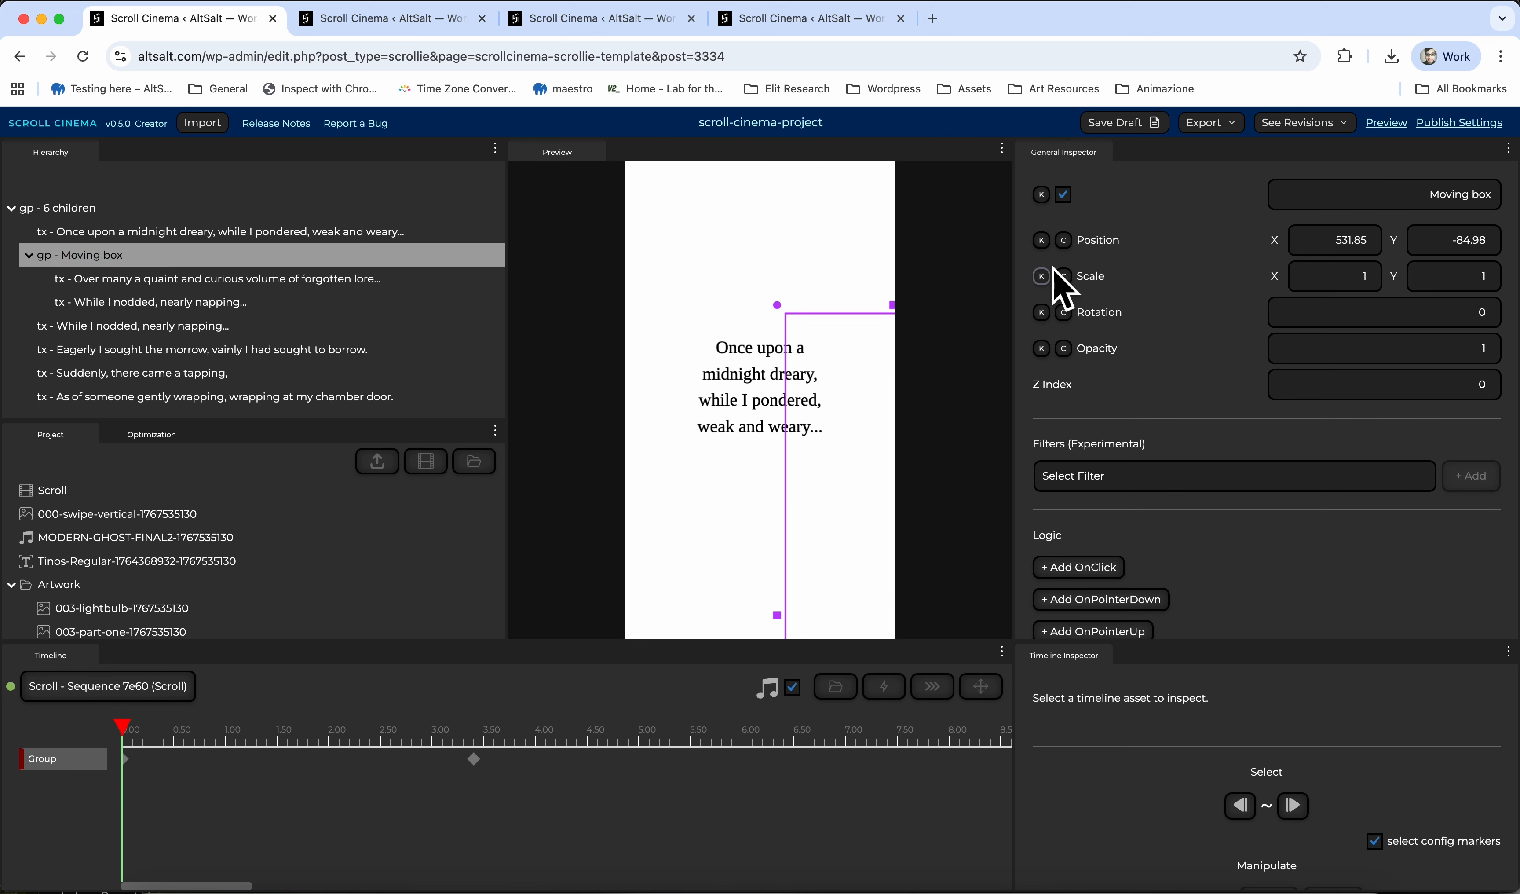
click(1042, 240)
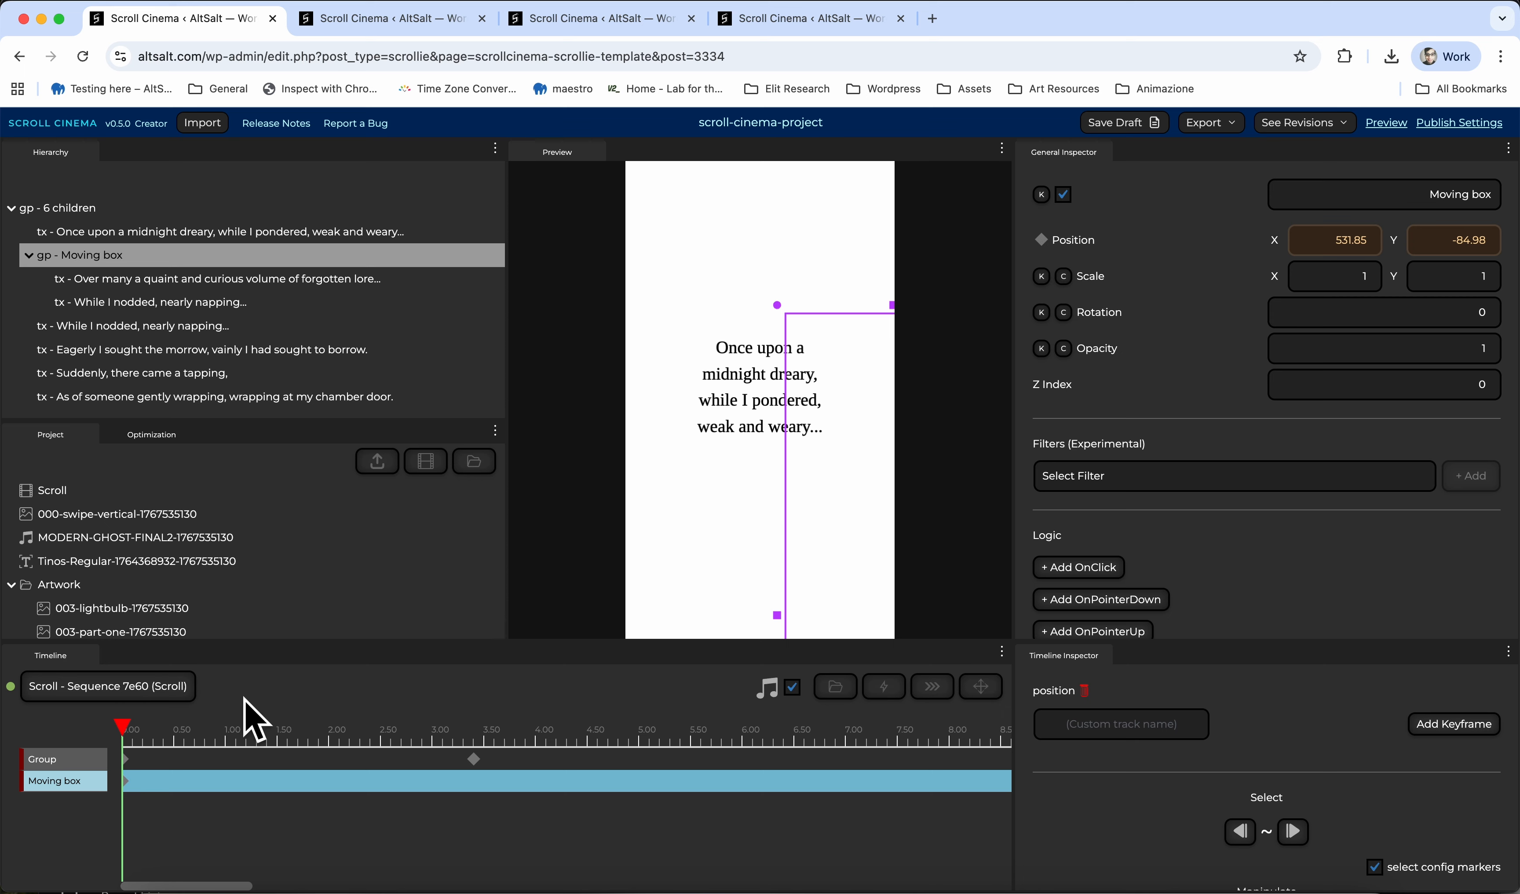
drag(248, 727, 345, 727)
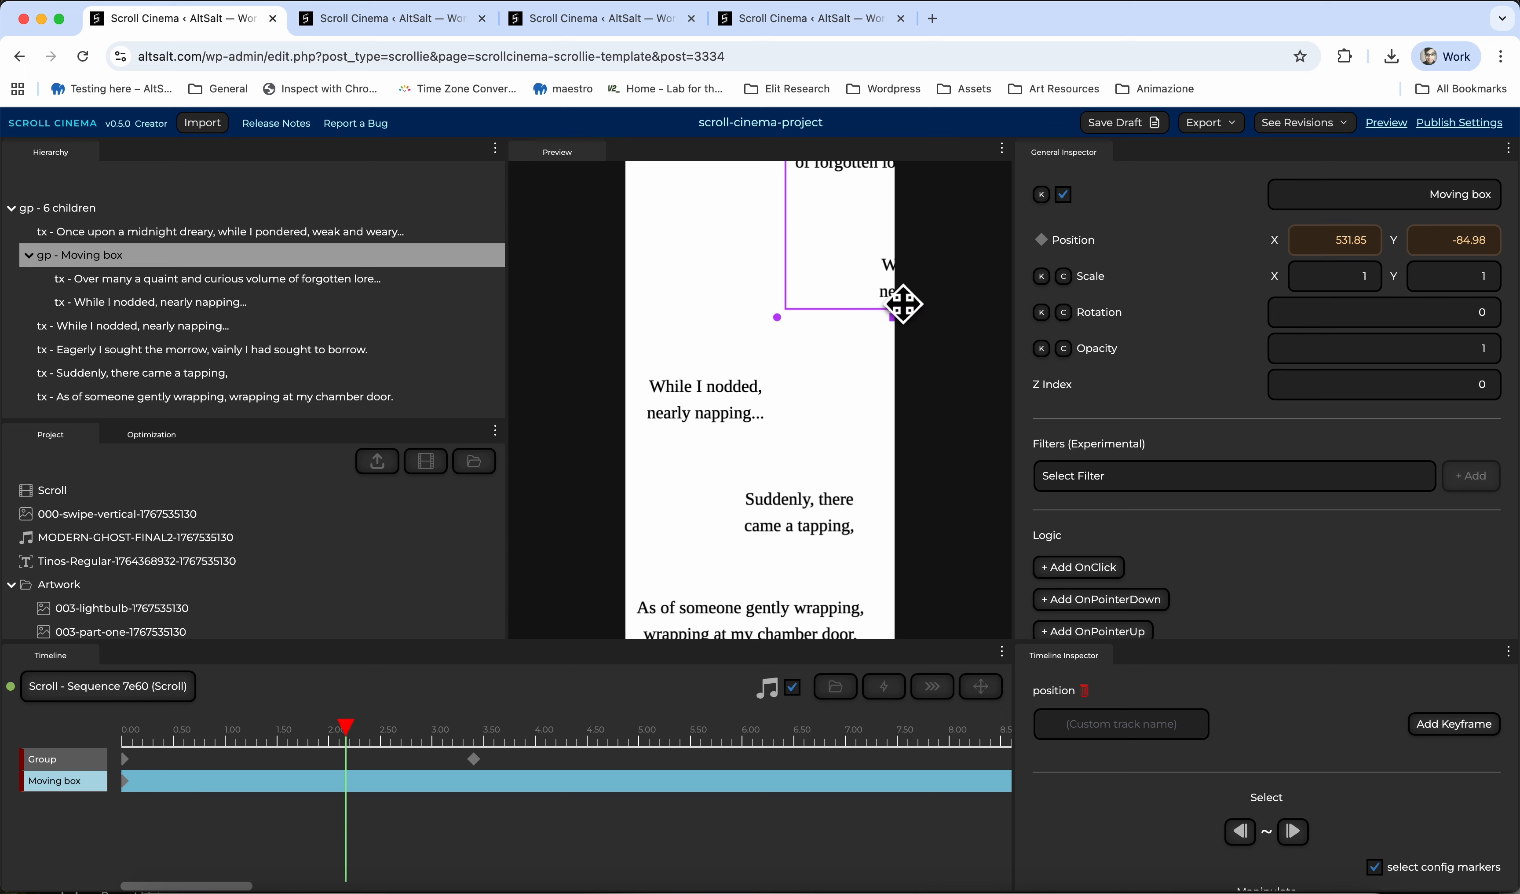
Try to move the "While I nodded" text inside Moving box to about X -586, Y -1896, and undo the move
drag(906, 296, 715, 303)
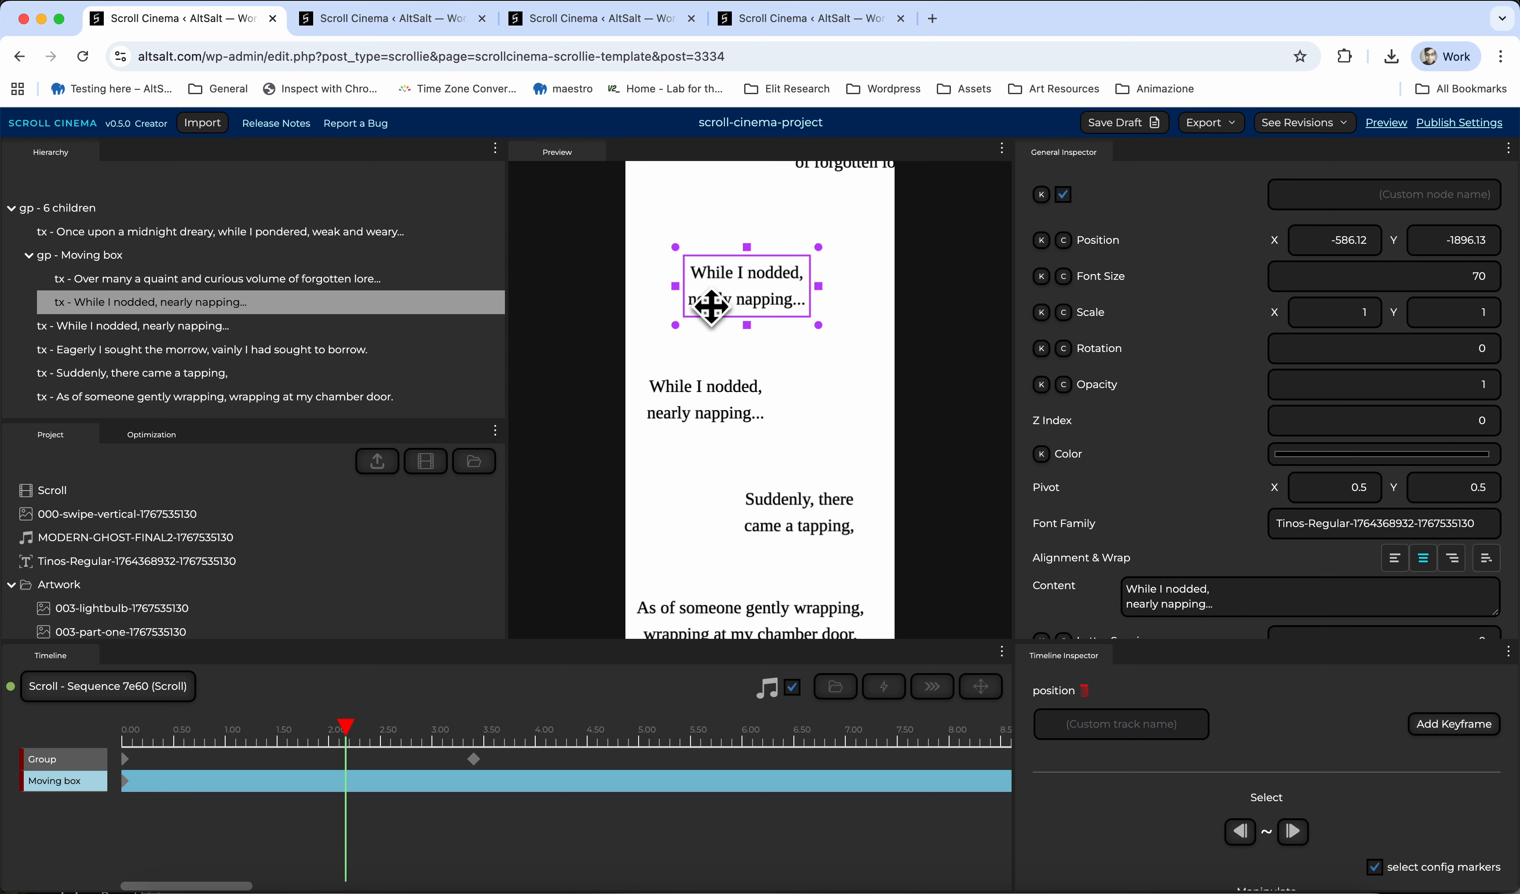
key(super+z)
key(super+z)
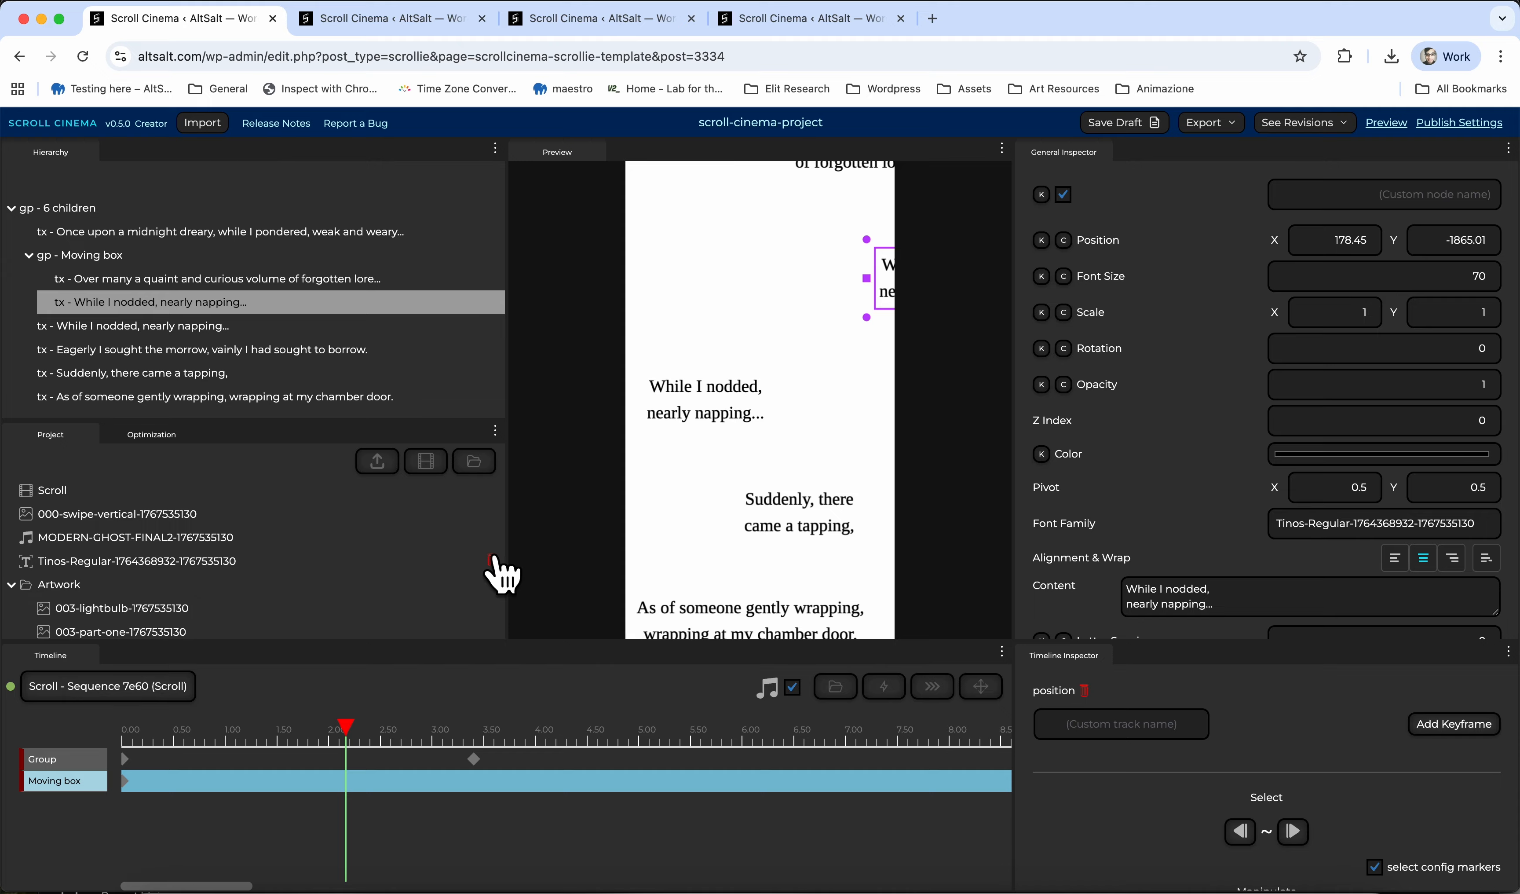
Undo the Moving box keyframe and playhead changes, redo them, and leave the nested text's move undone
key(super+z)
key(super+z)
key(super+z)
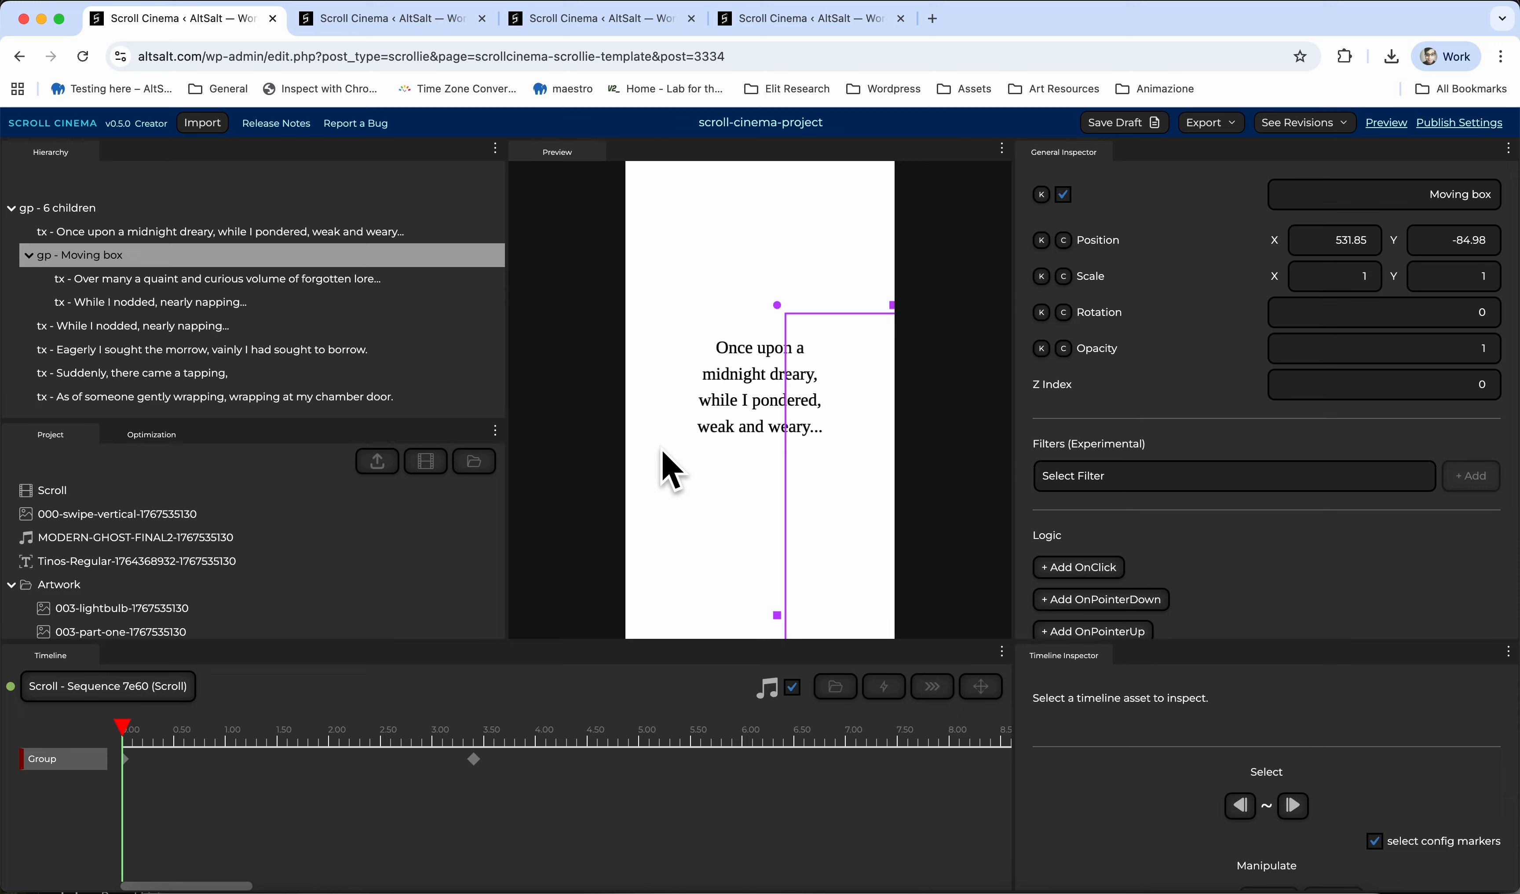
key(shift+super+z)
key(shift+super+z)
key(shift+super+z)
key(shift+super+z)
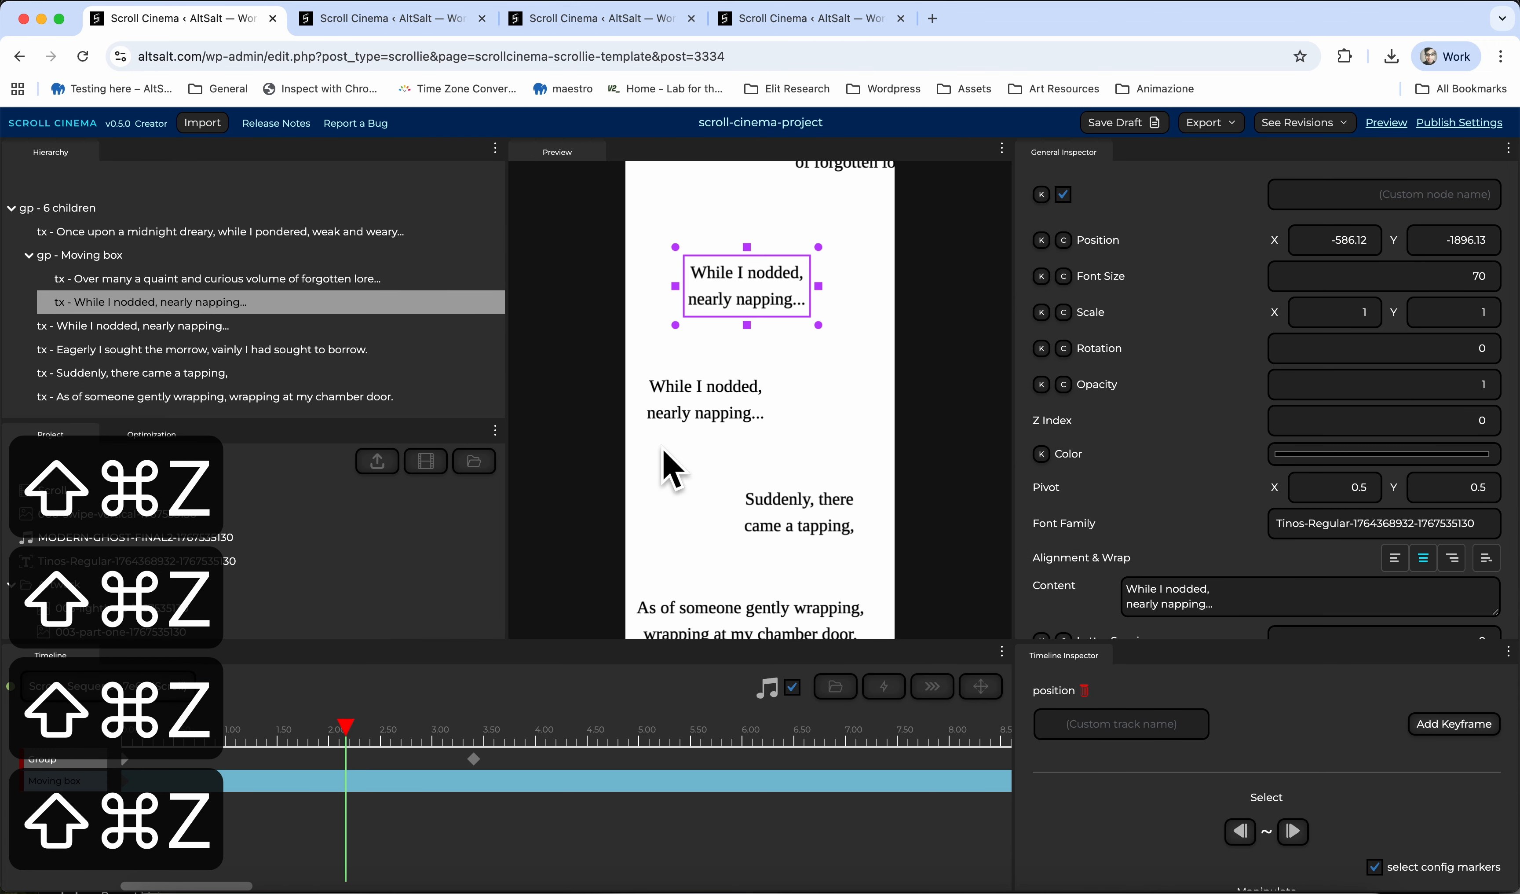
key(shift+super+z)
key(shift+super+z)
key(shift+super+z)
key(super+z)
key(super+z)
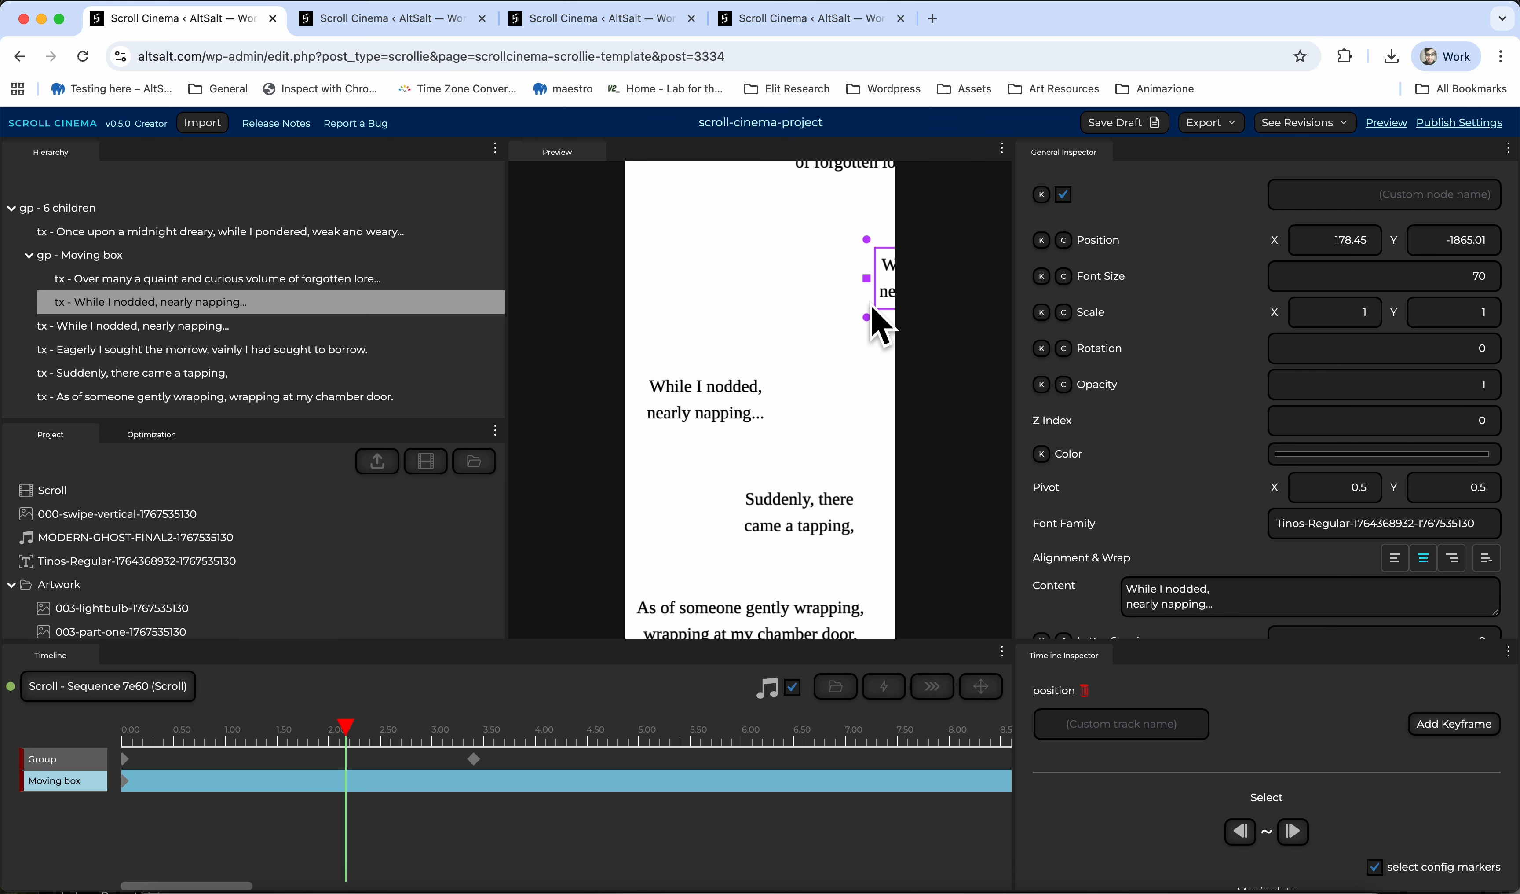
Set the Moving box group's X position to about -738 as a second keyframe and shift that keyframe to time 2.98
click(356, 255)
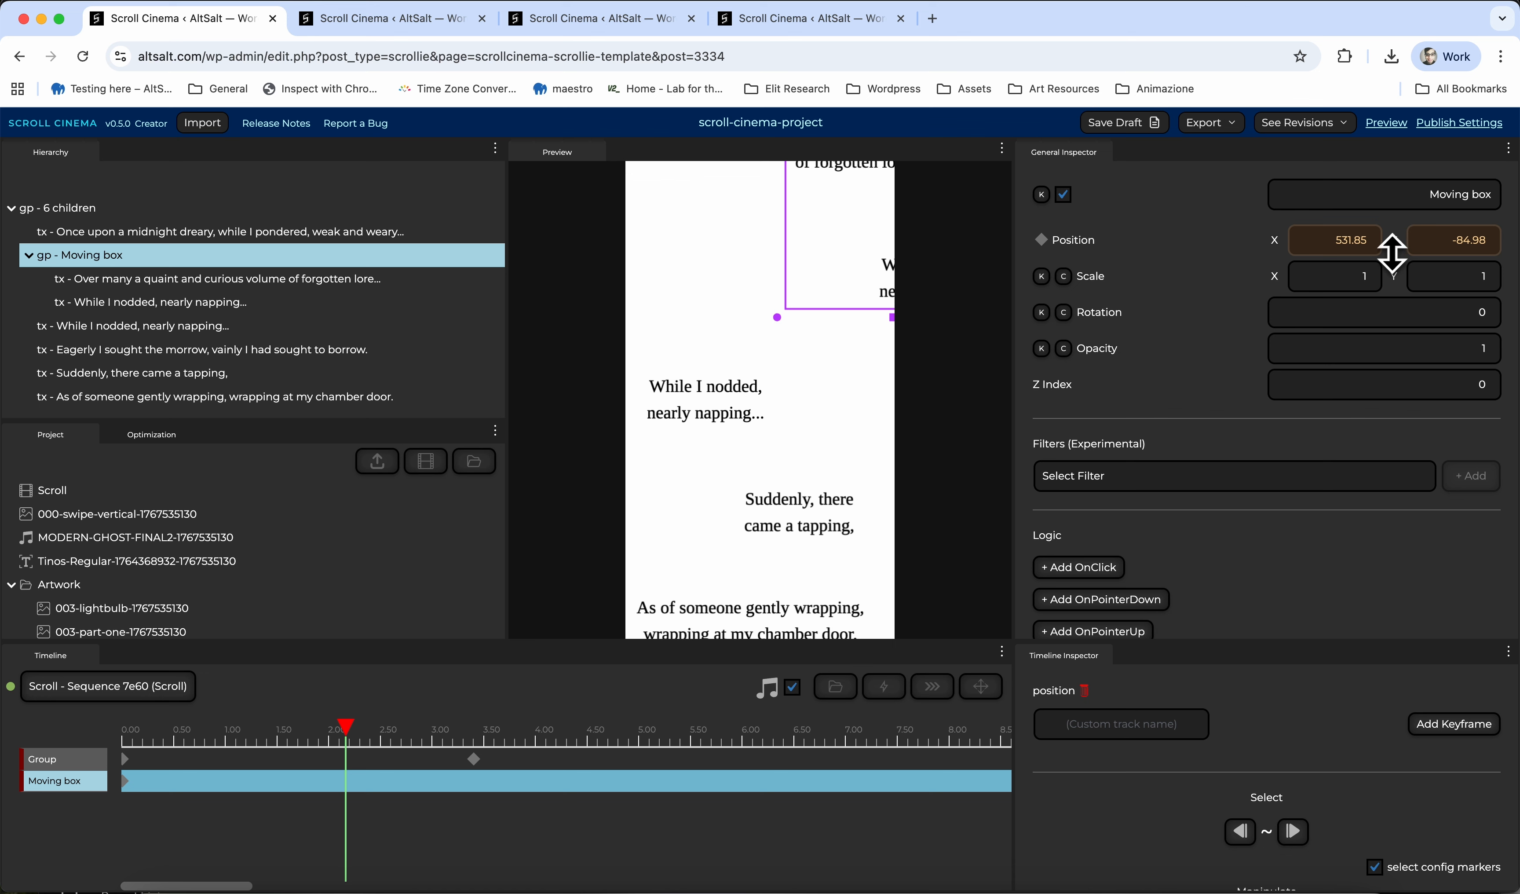
drag(1392, 252, 451, 728)
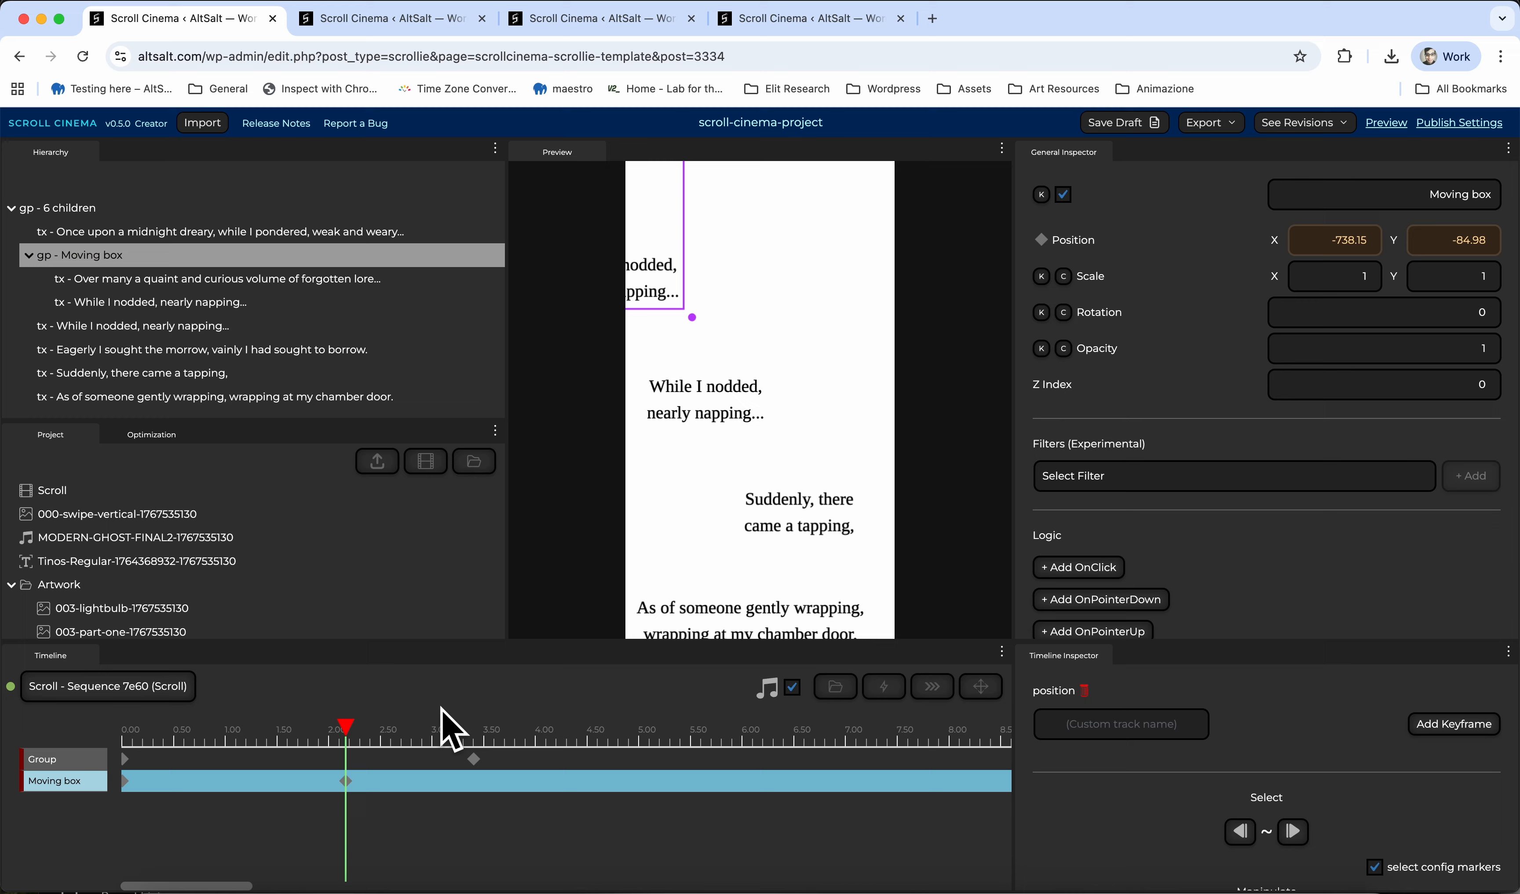
drag(351, 777, 434, 787)
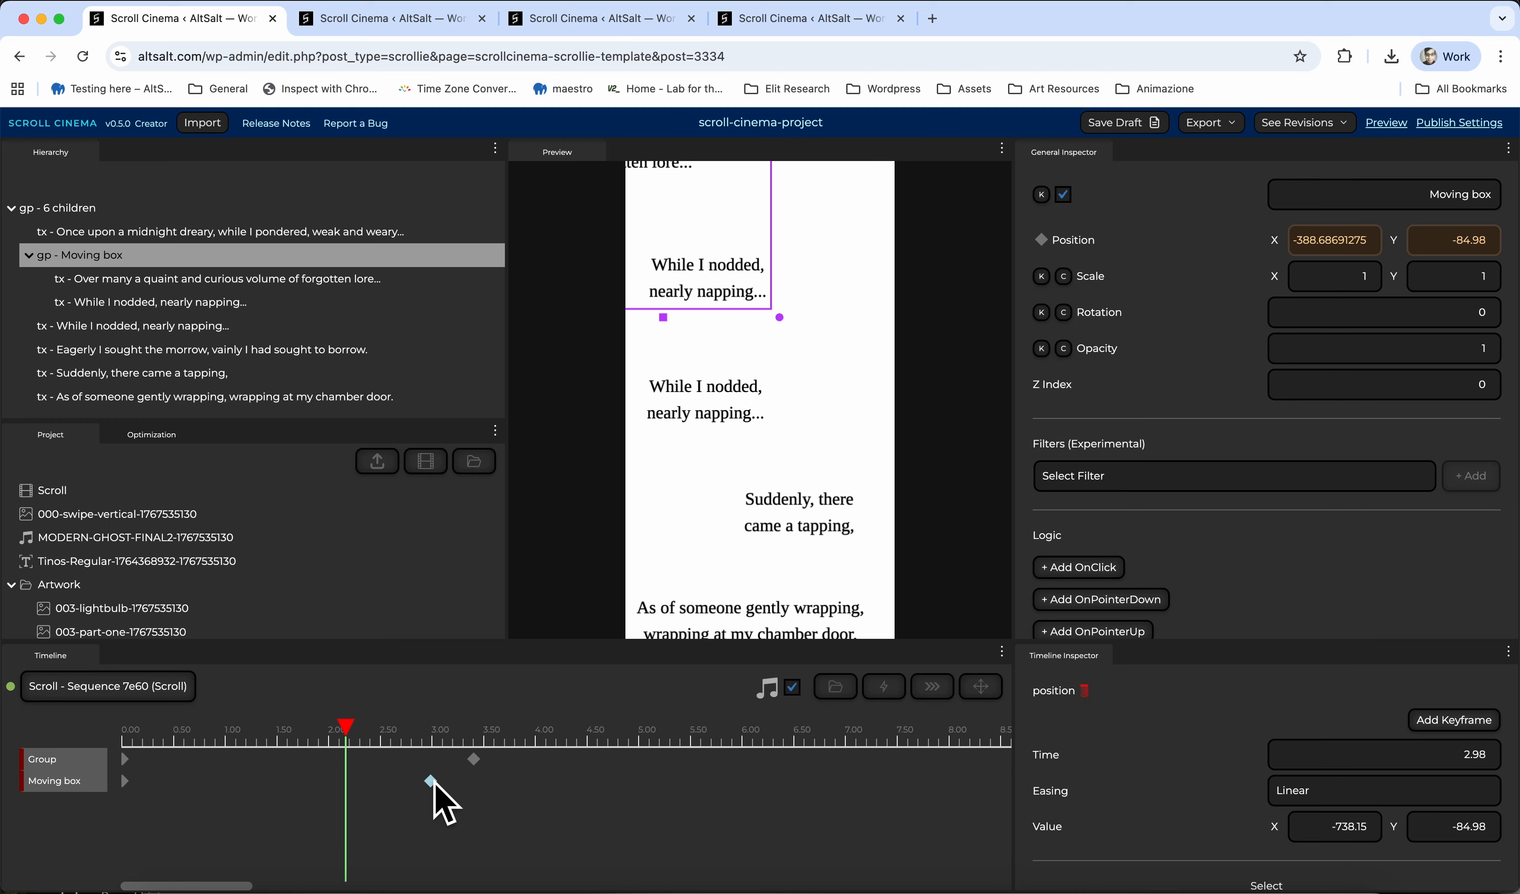
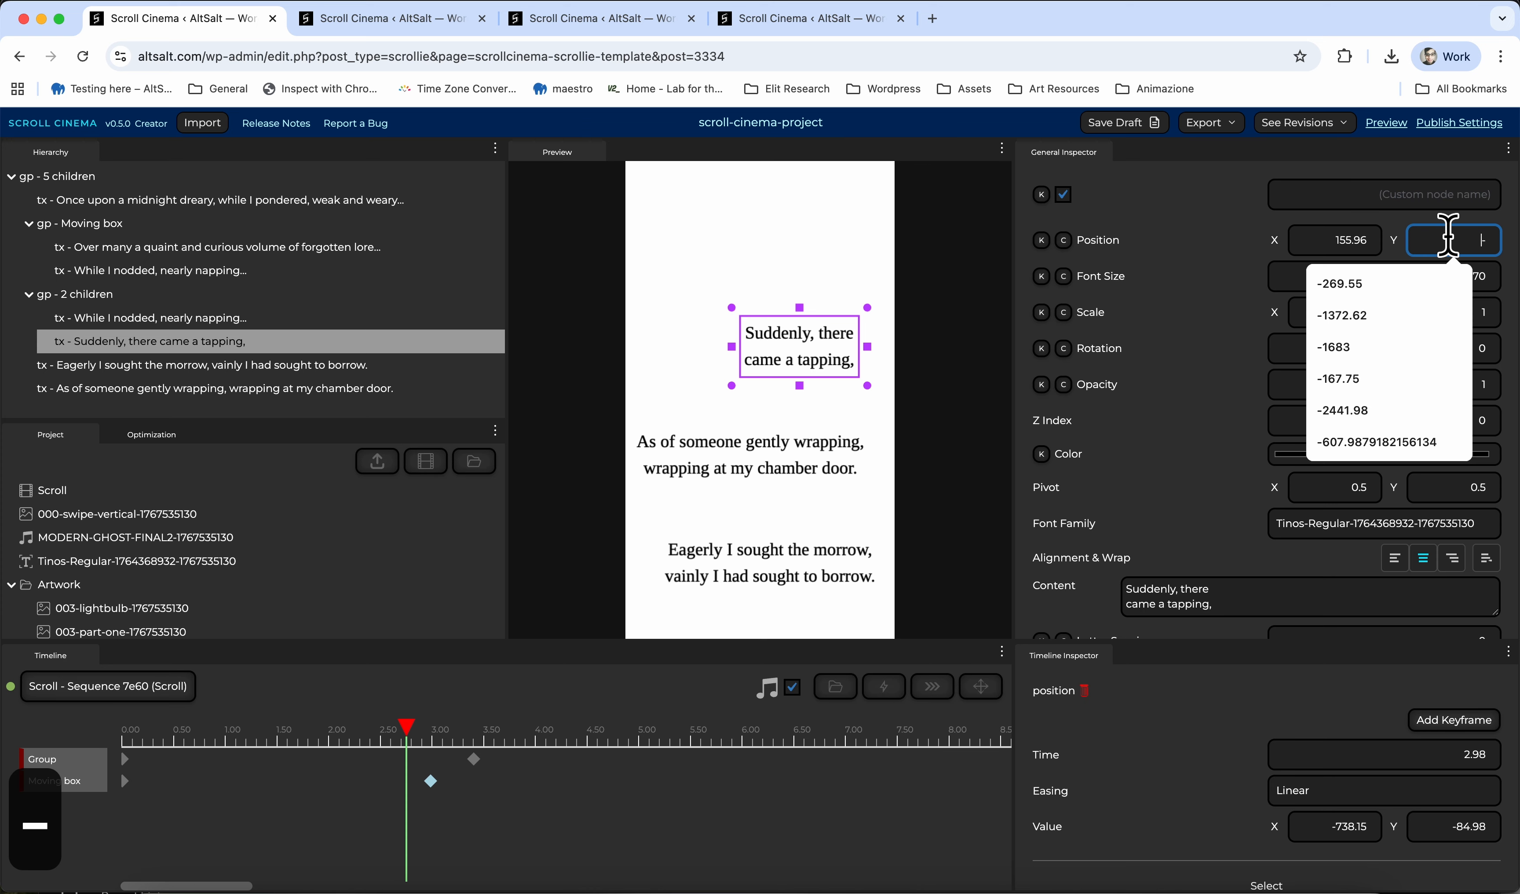
Set the "Suddenly, there came a tapping," text's Y position to 0 and move its parent group to about Y -2450
key(BackSpace)
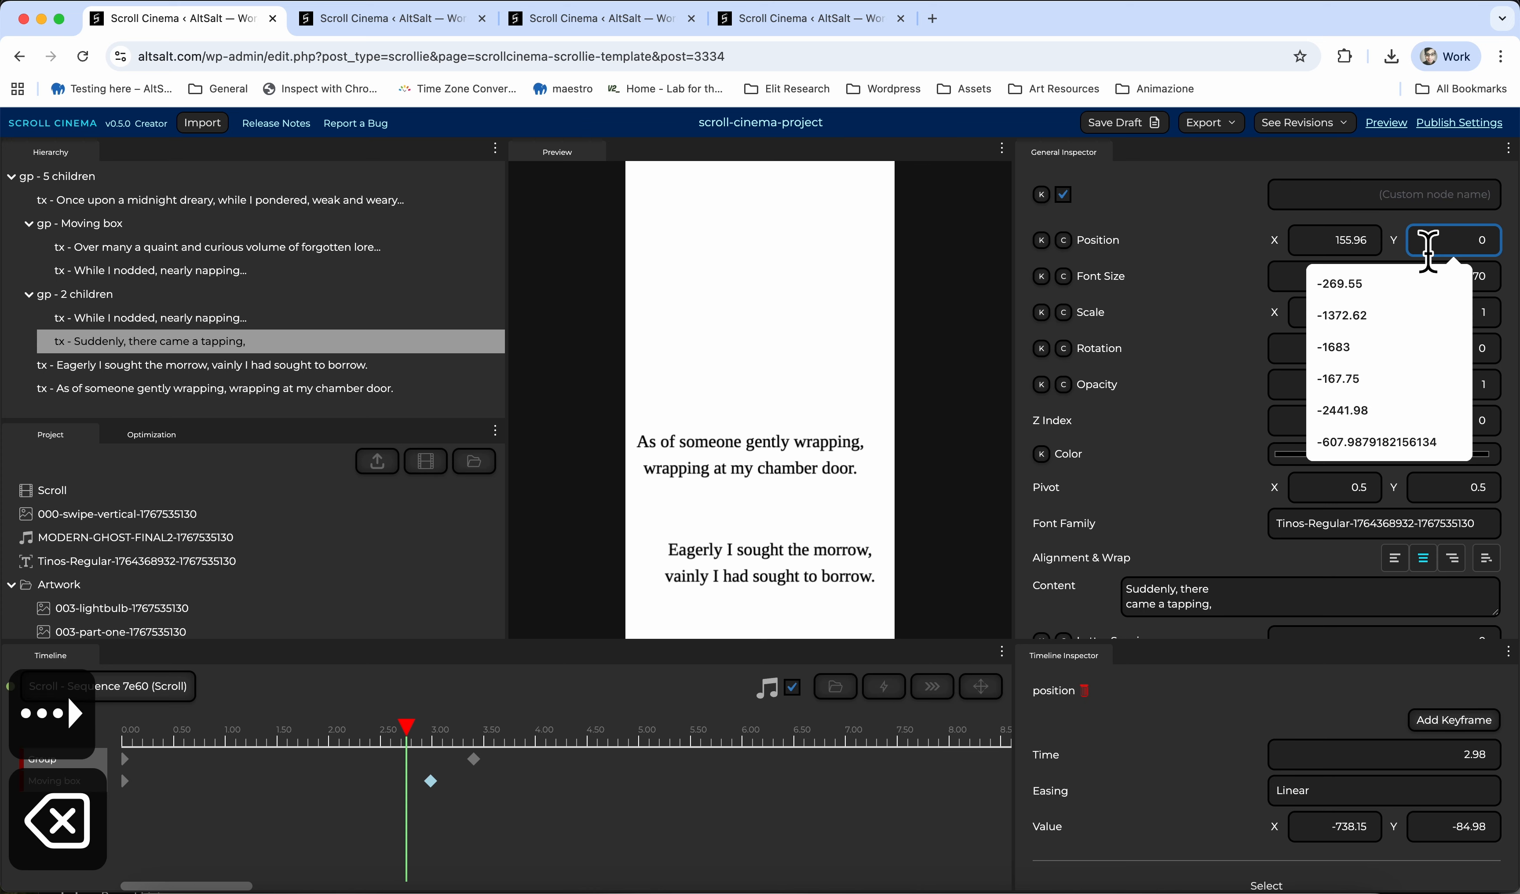
click(267, 296)
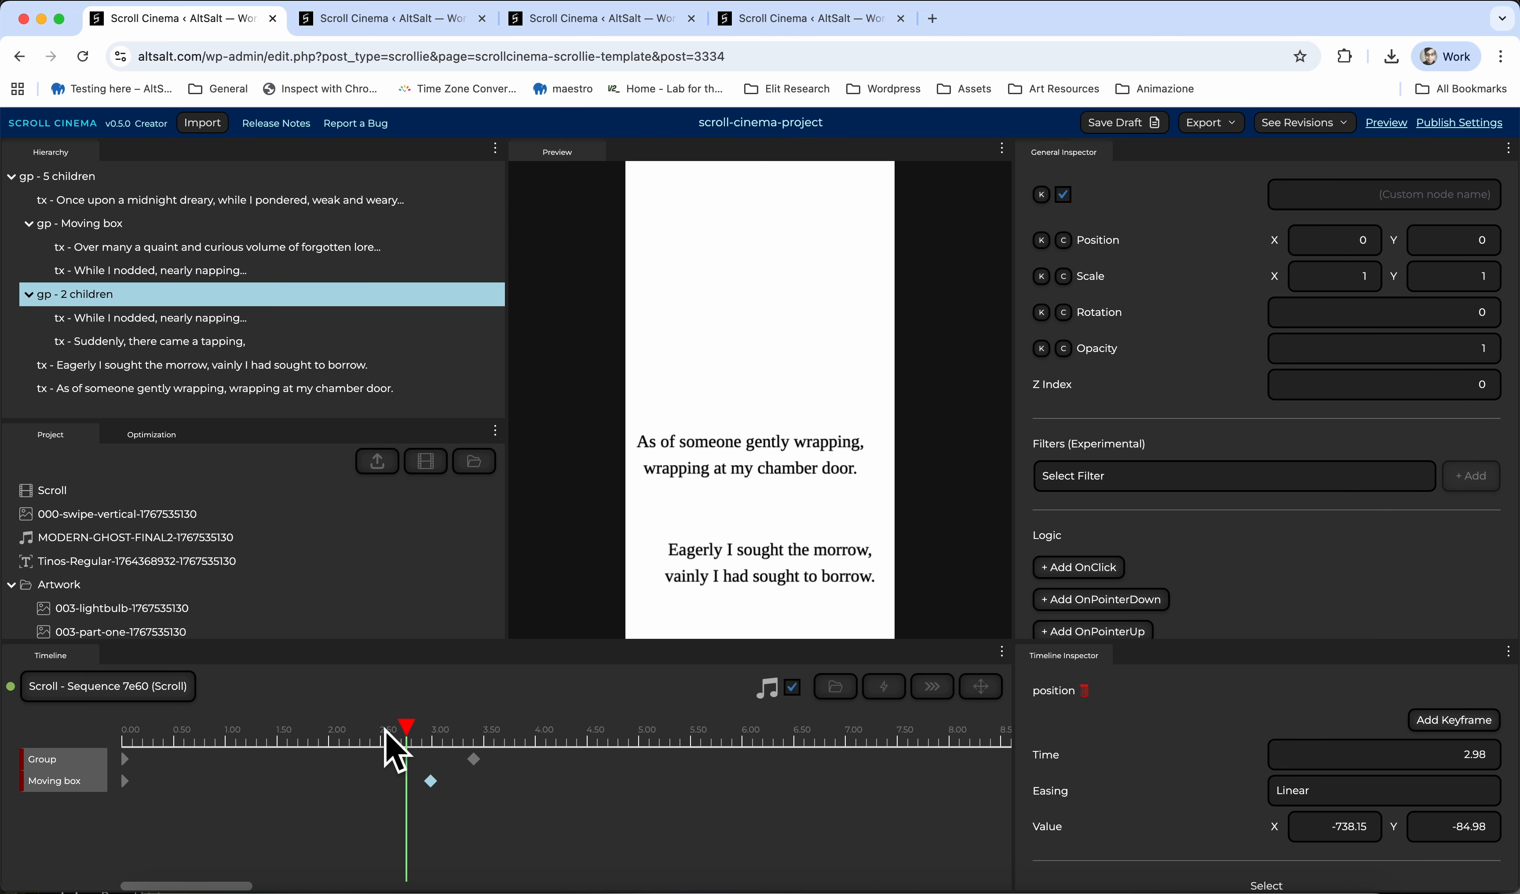
drag(385, 733, 116, 712)
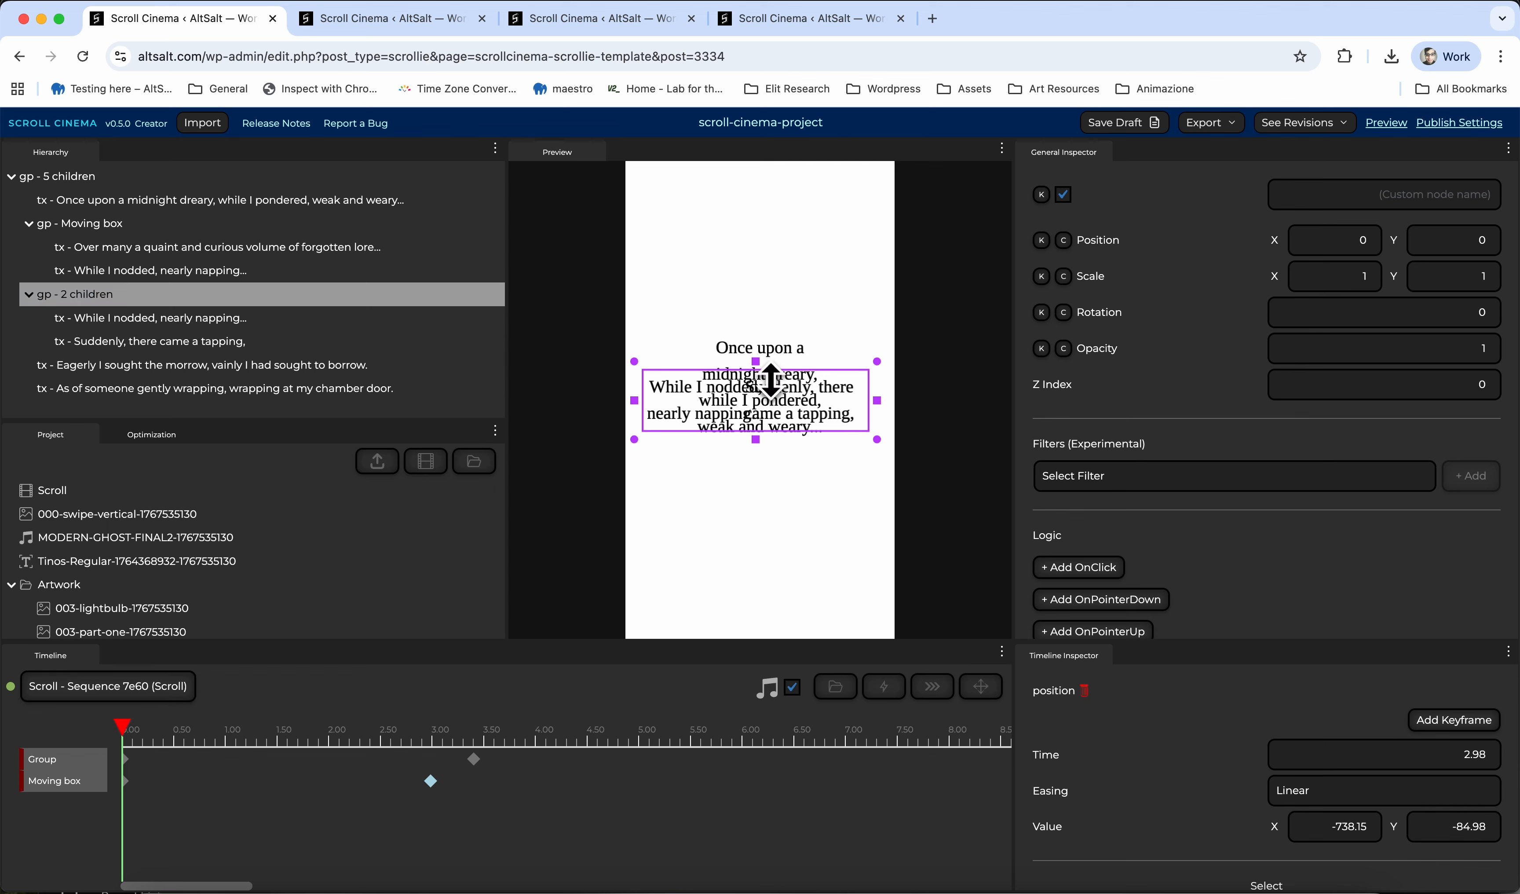
drag(771, 380, 686, 615)
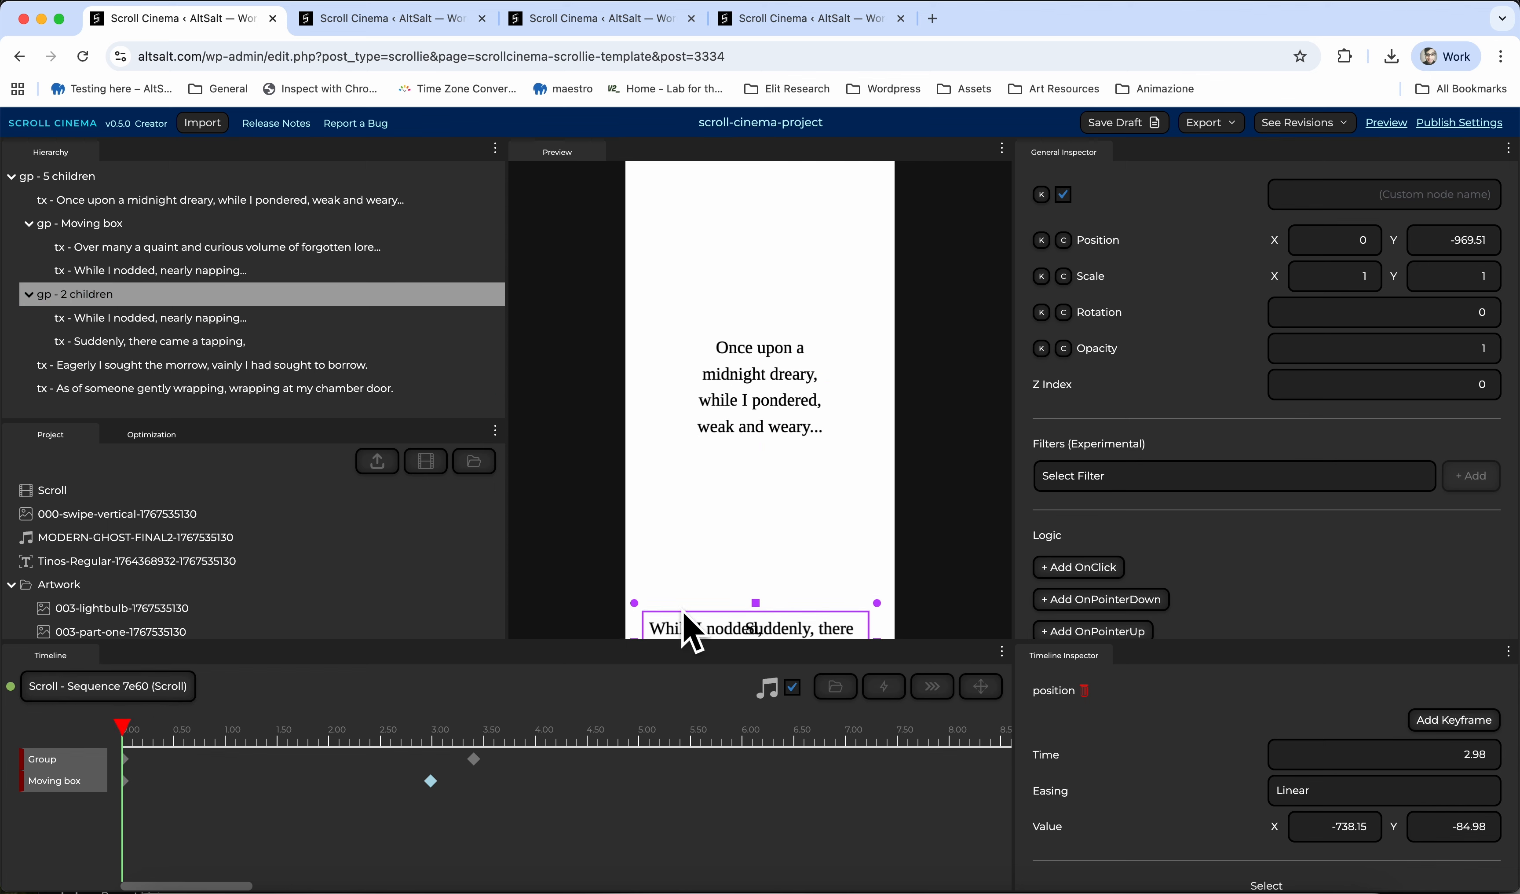
drag(247, 733, 326, 741)
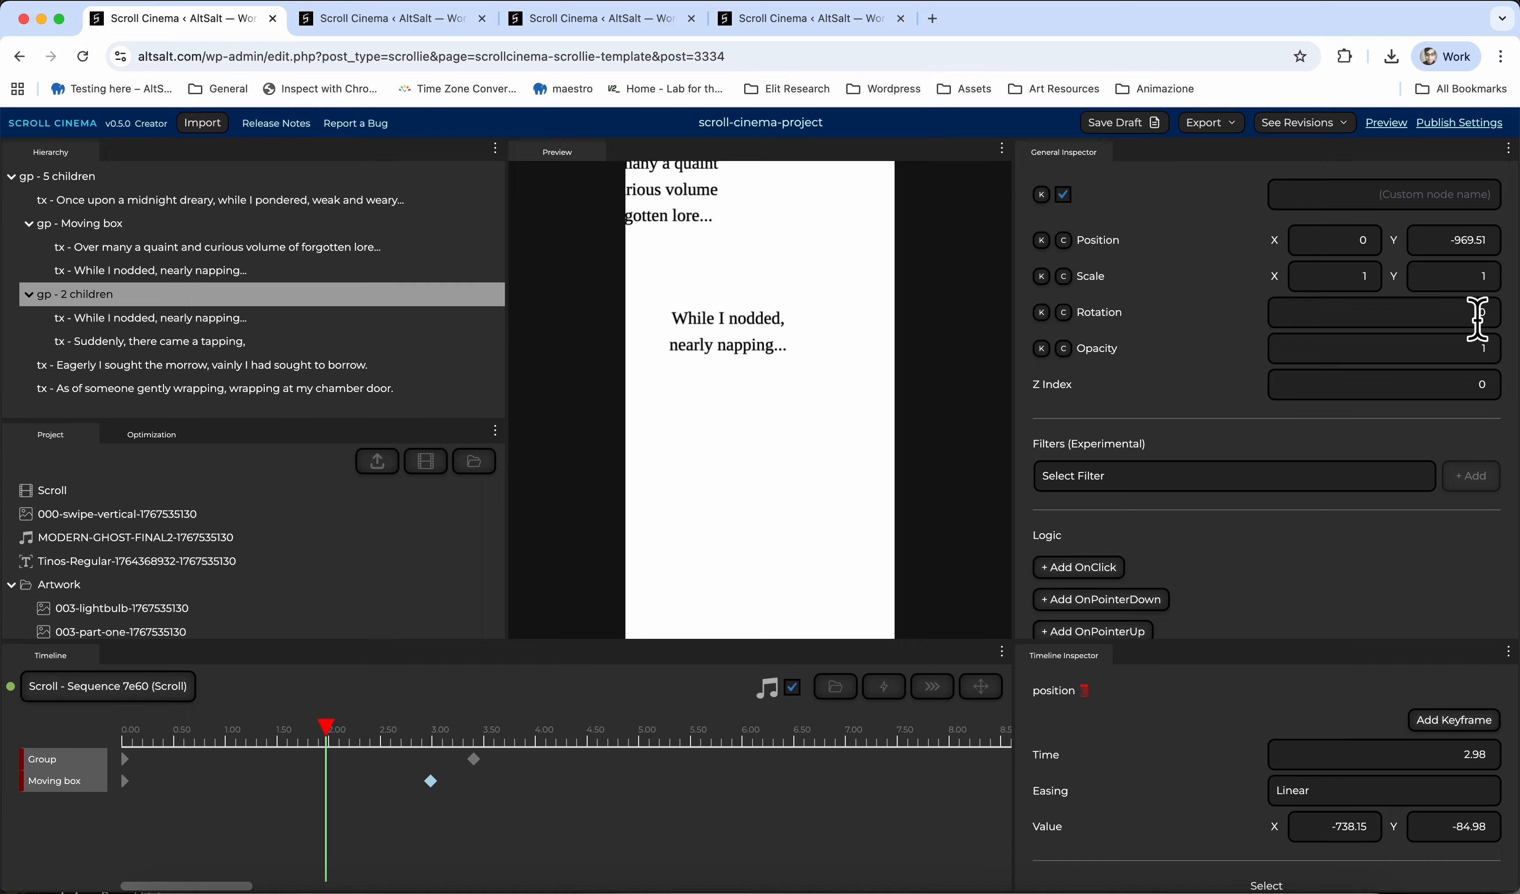
drag(1512, 314, 1481, 891)
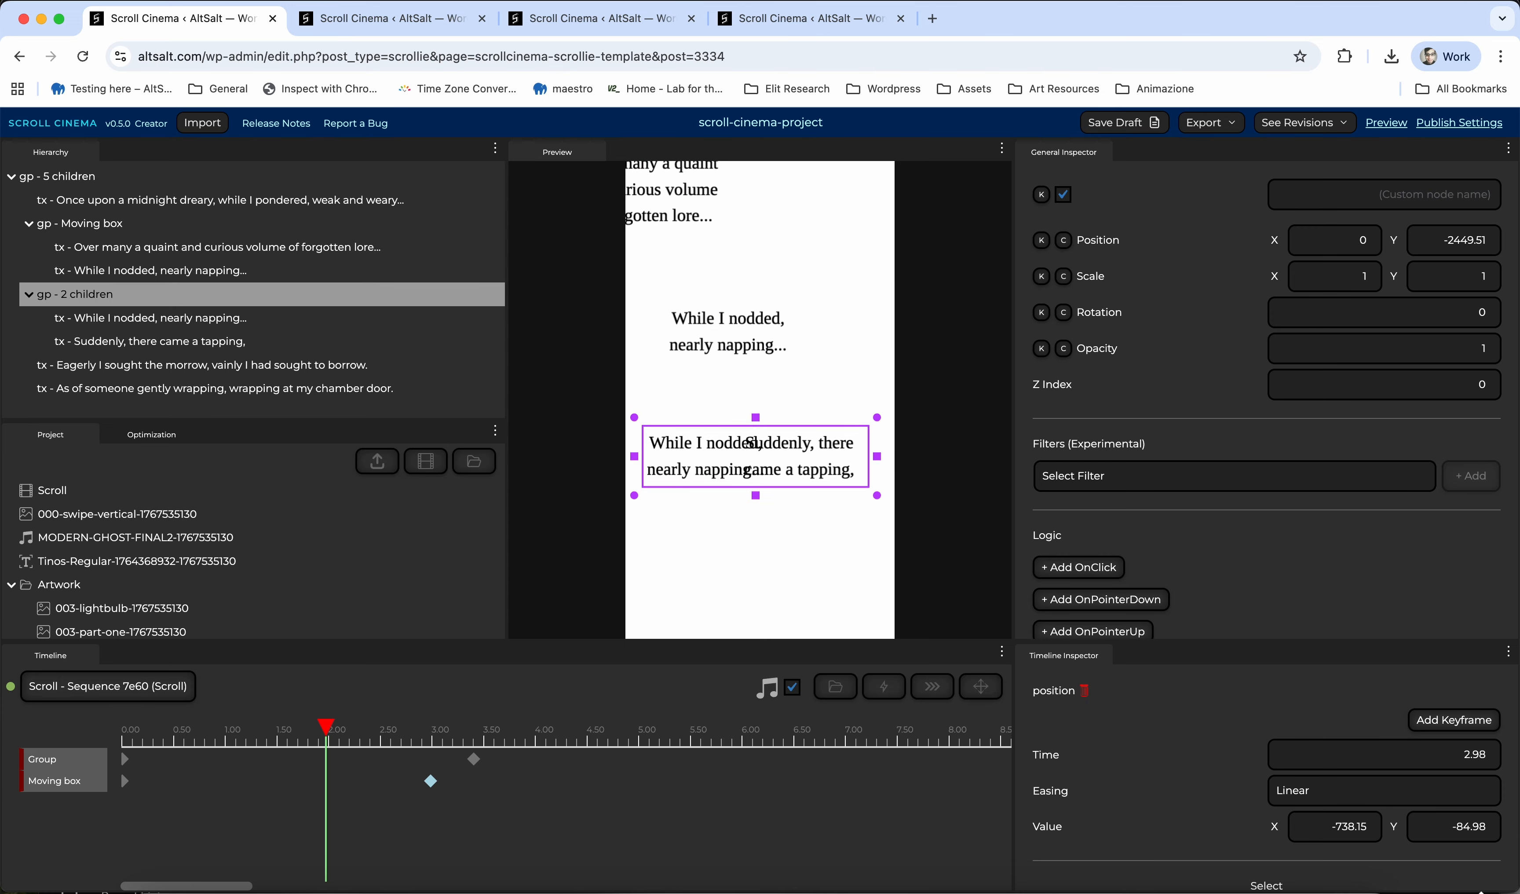
Move the "Suddenly, there came a tapping," text to about X 223, Y -425 within its group and scrub the timeline to check the spacing
click(396, 341)
drag(811, 485, 828, 590)
click(311, 722)
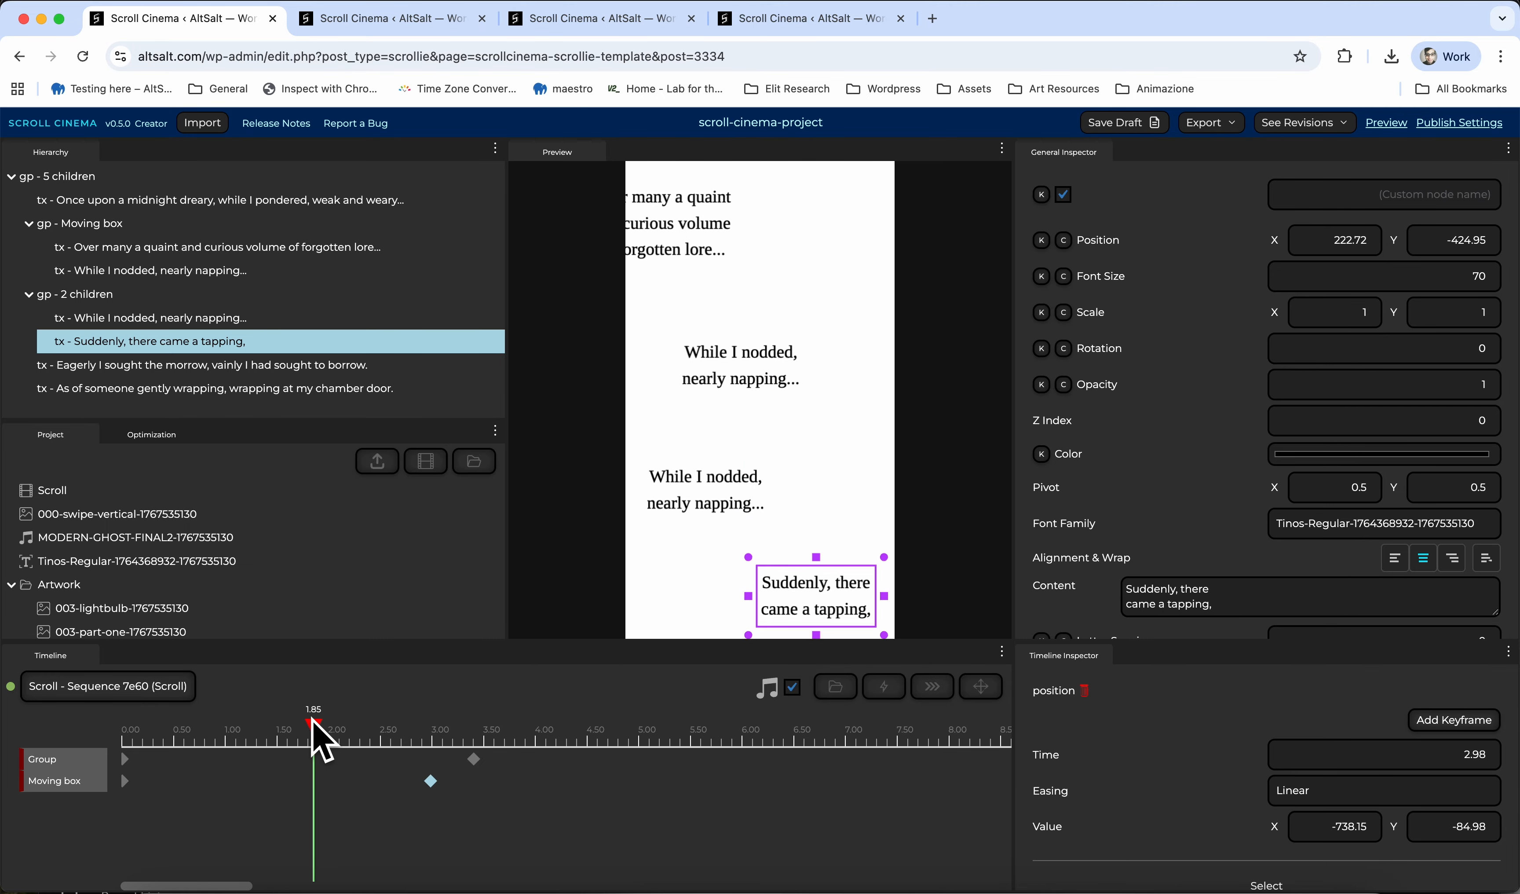
drag(311, 721, 387, 725)
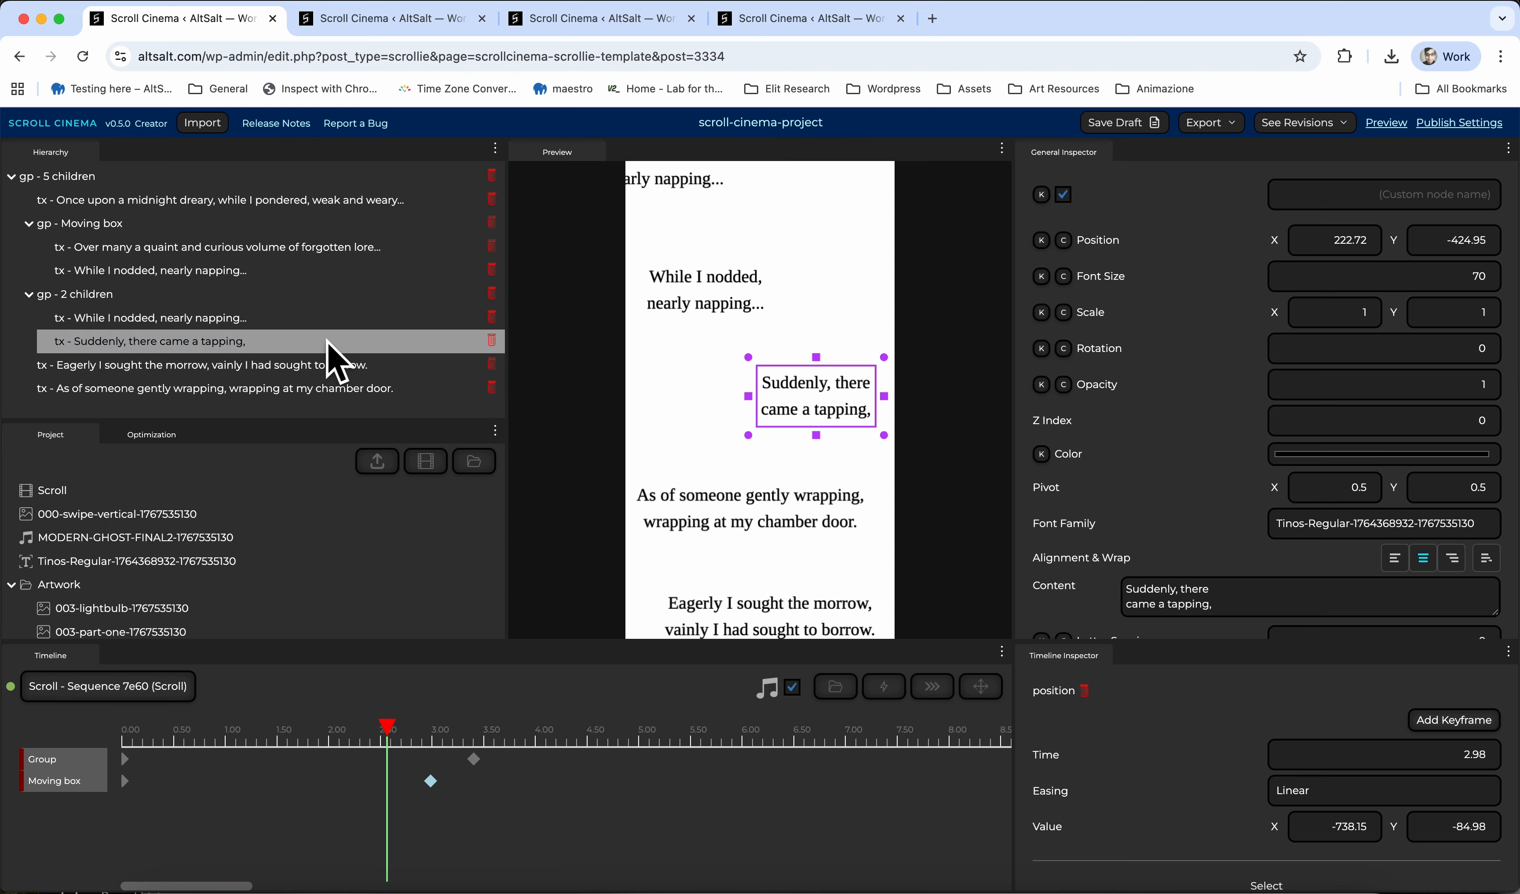
Check the selection of the two texts in the second text group and scrub the timeline between 0 and about 2.6
click(323, 317)
key(Down)
key(Up)
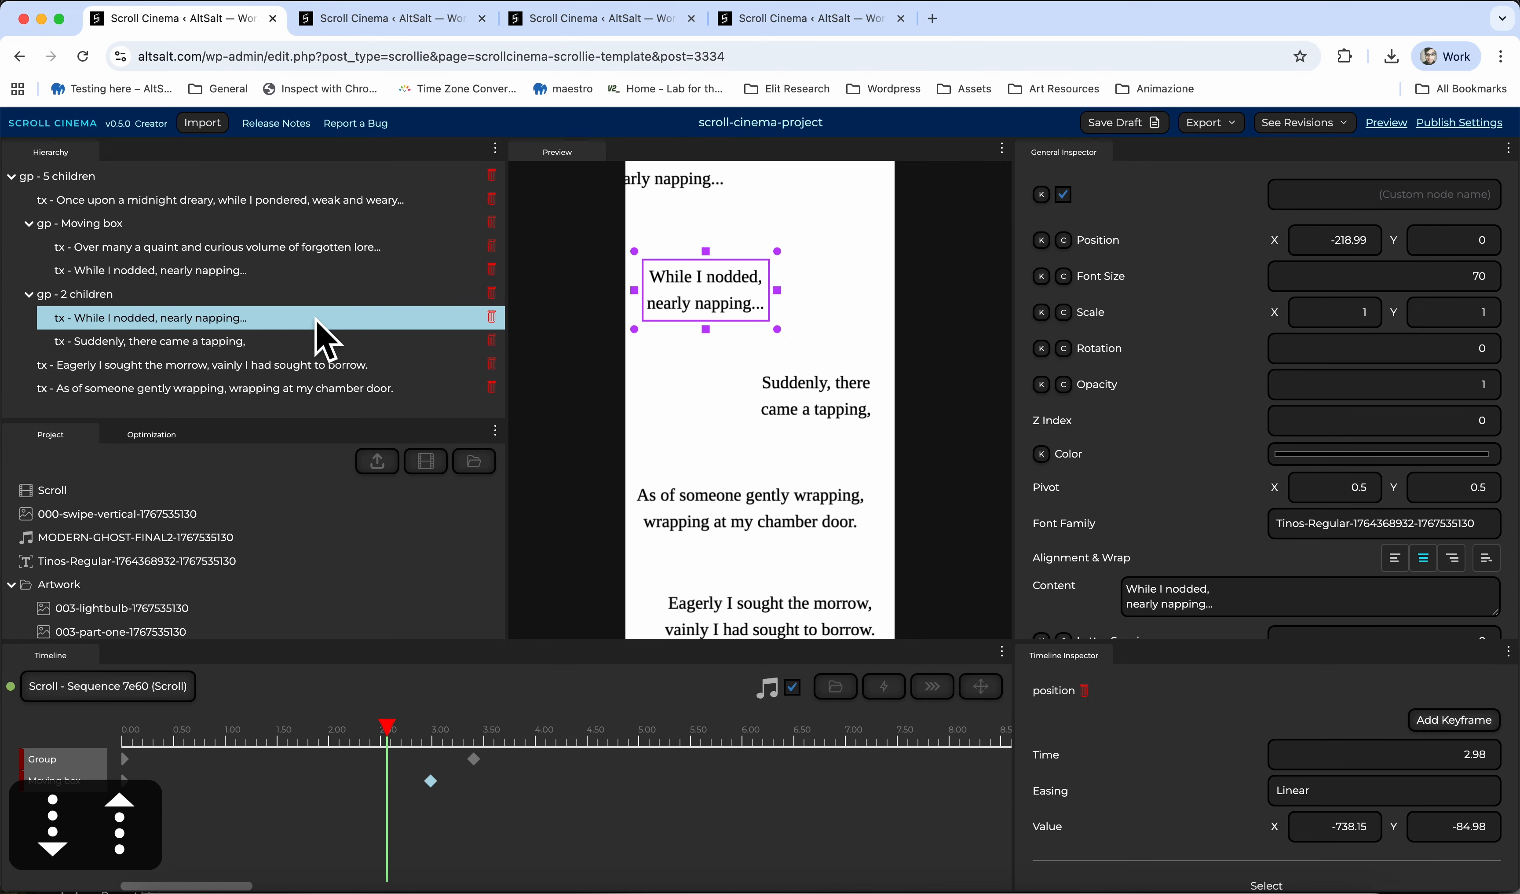
key(Down)
key(Up)
key(Down)
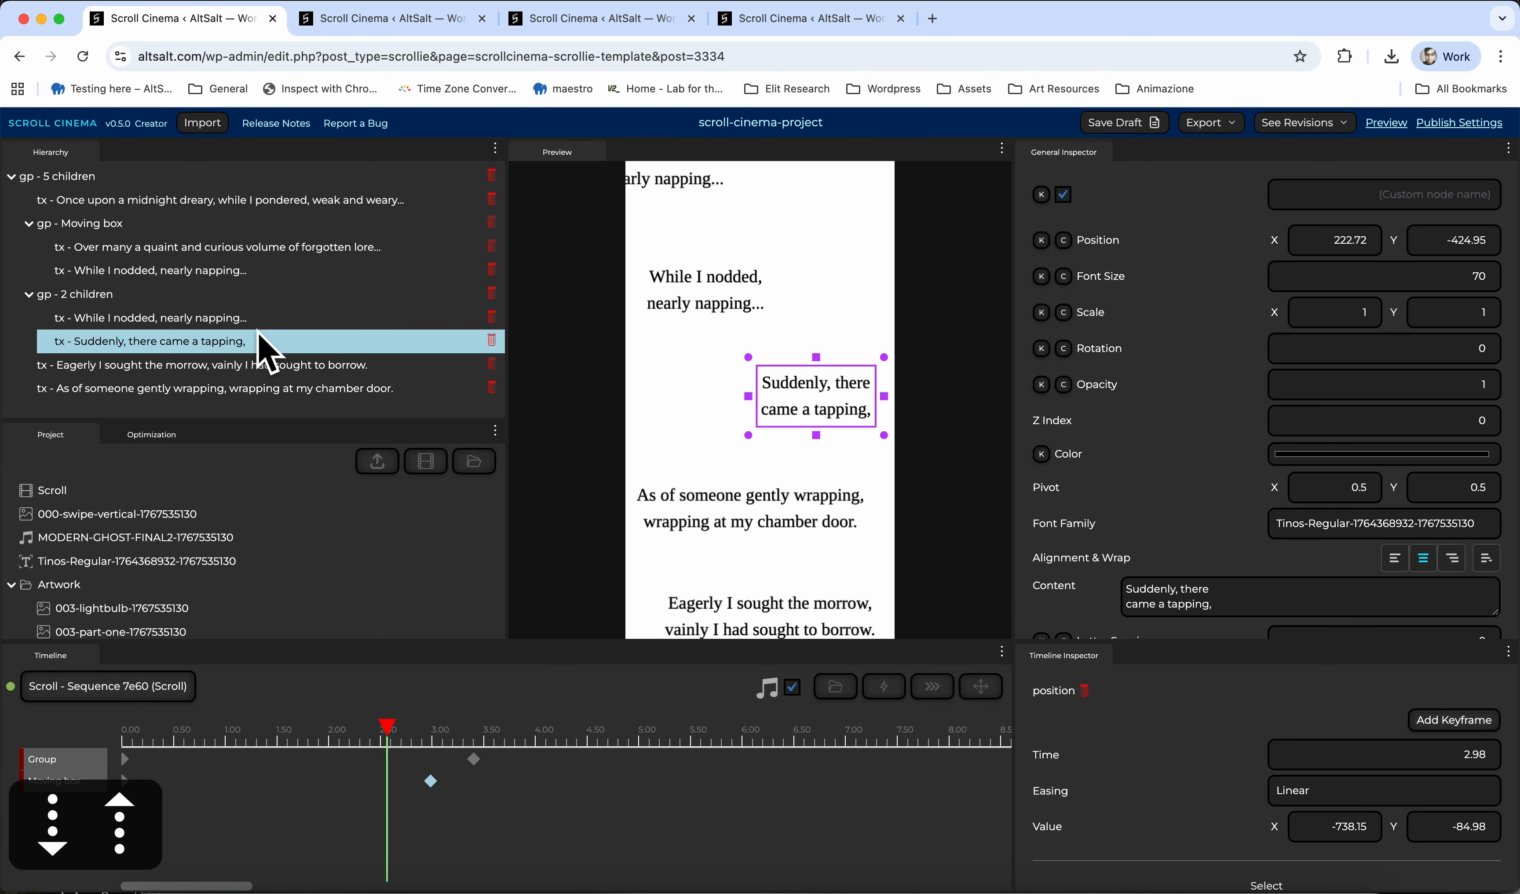
key(Up)
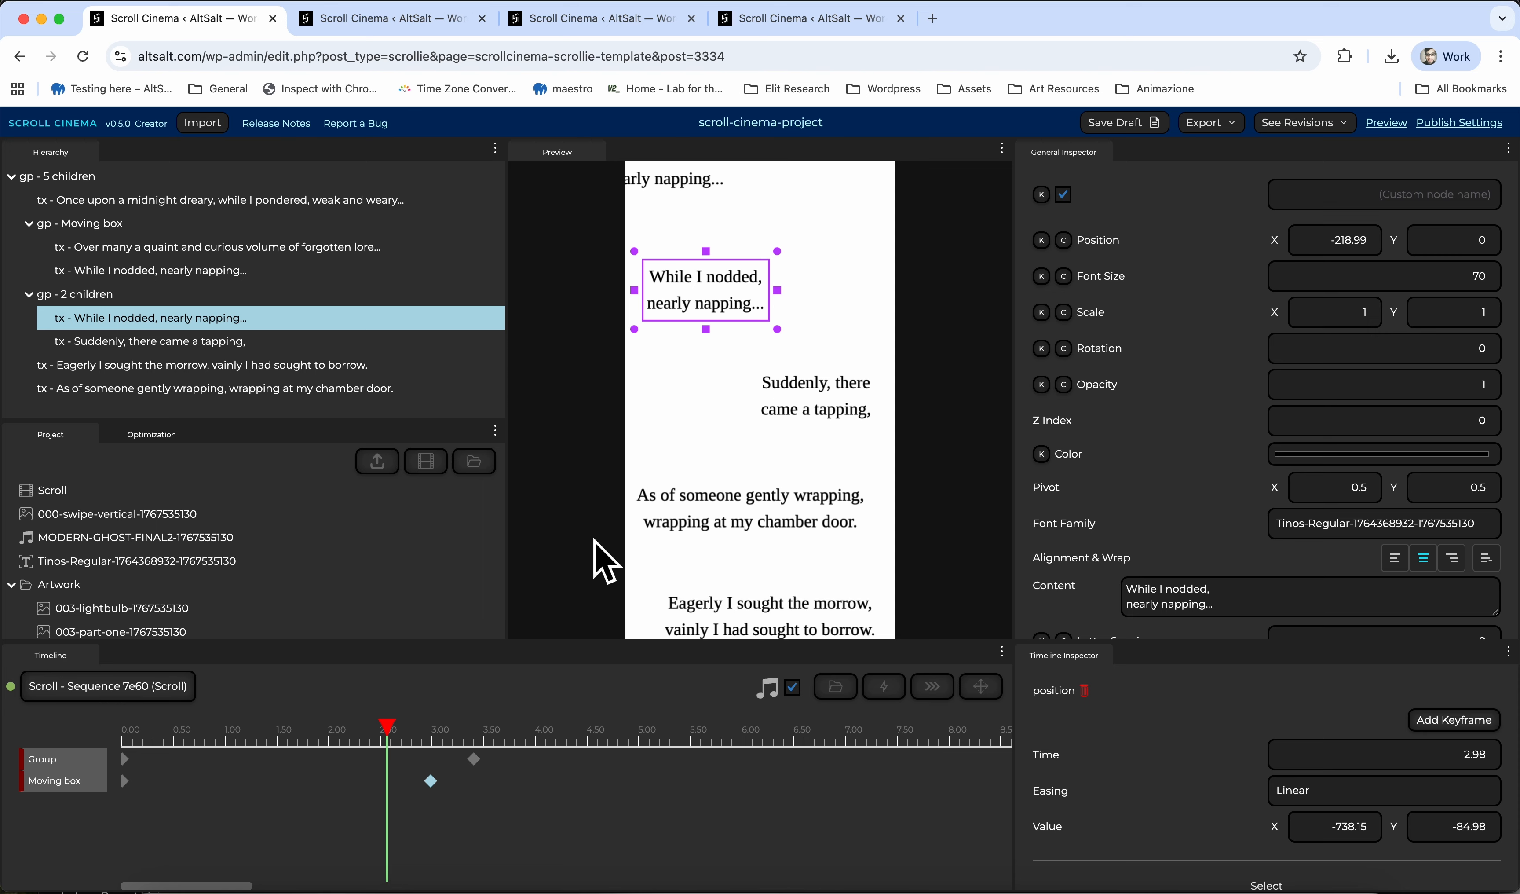
drag(382, 724, 120, 696)
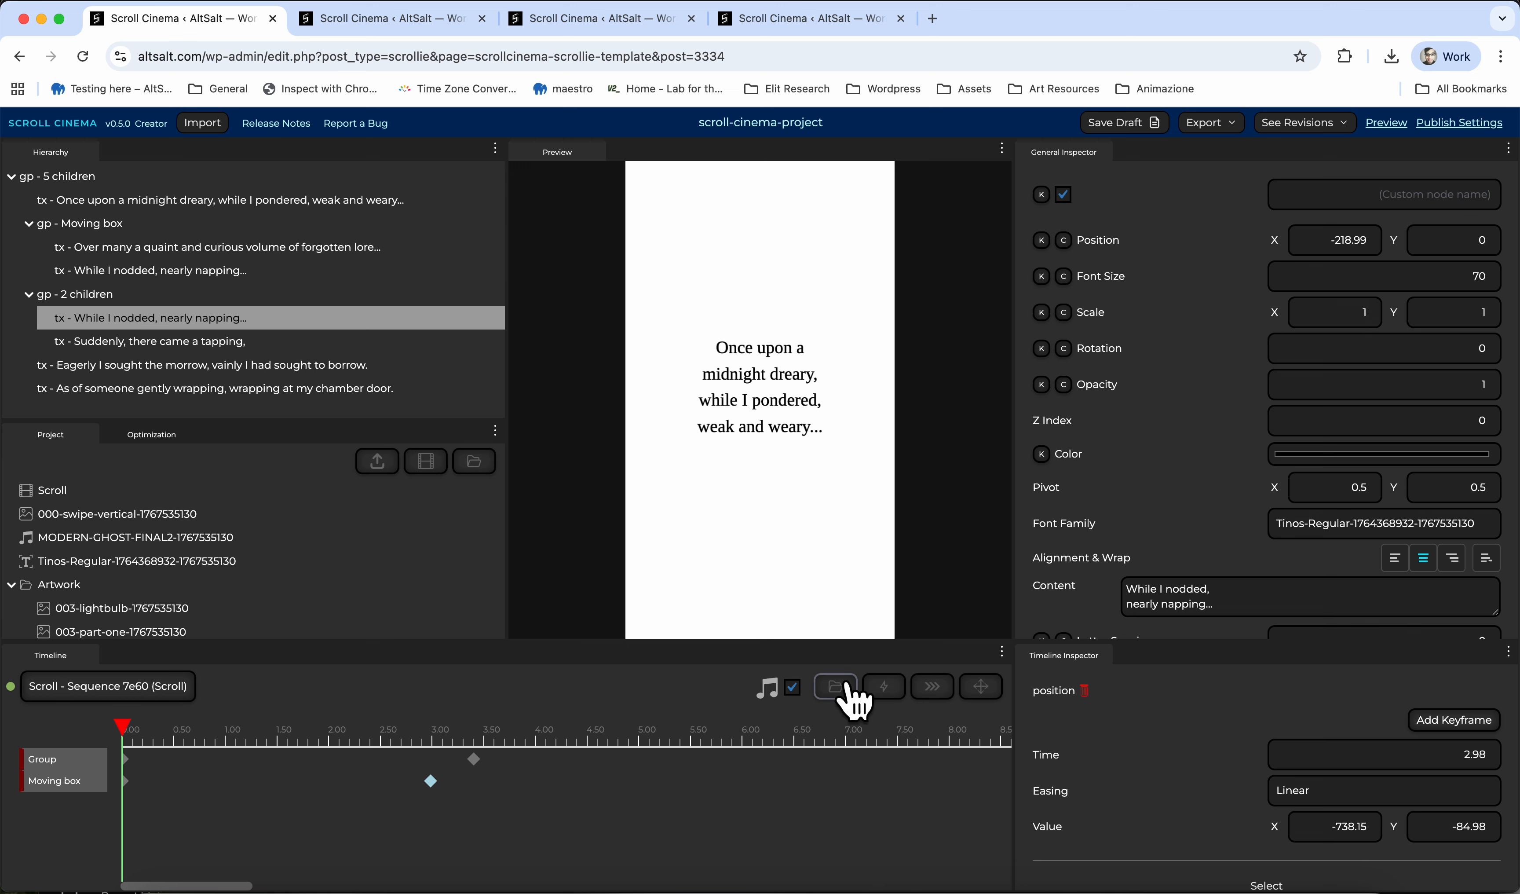
drag(210, 727, 393, 731)
Switch to the "A Modern Ghost" project, enlarge its timeline area and inspect the tracks around the end of Part A
click(550, 17)
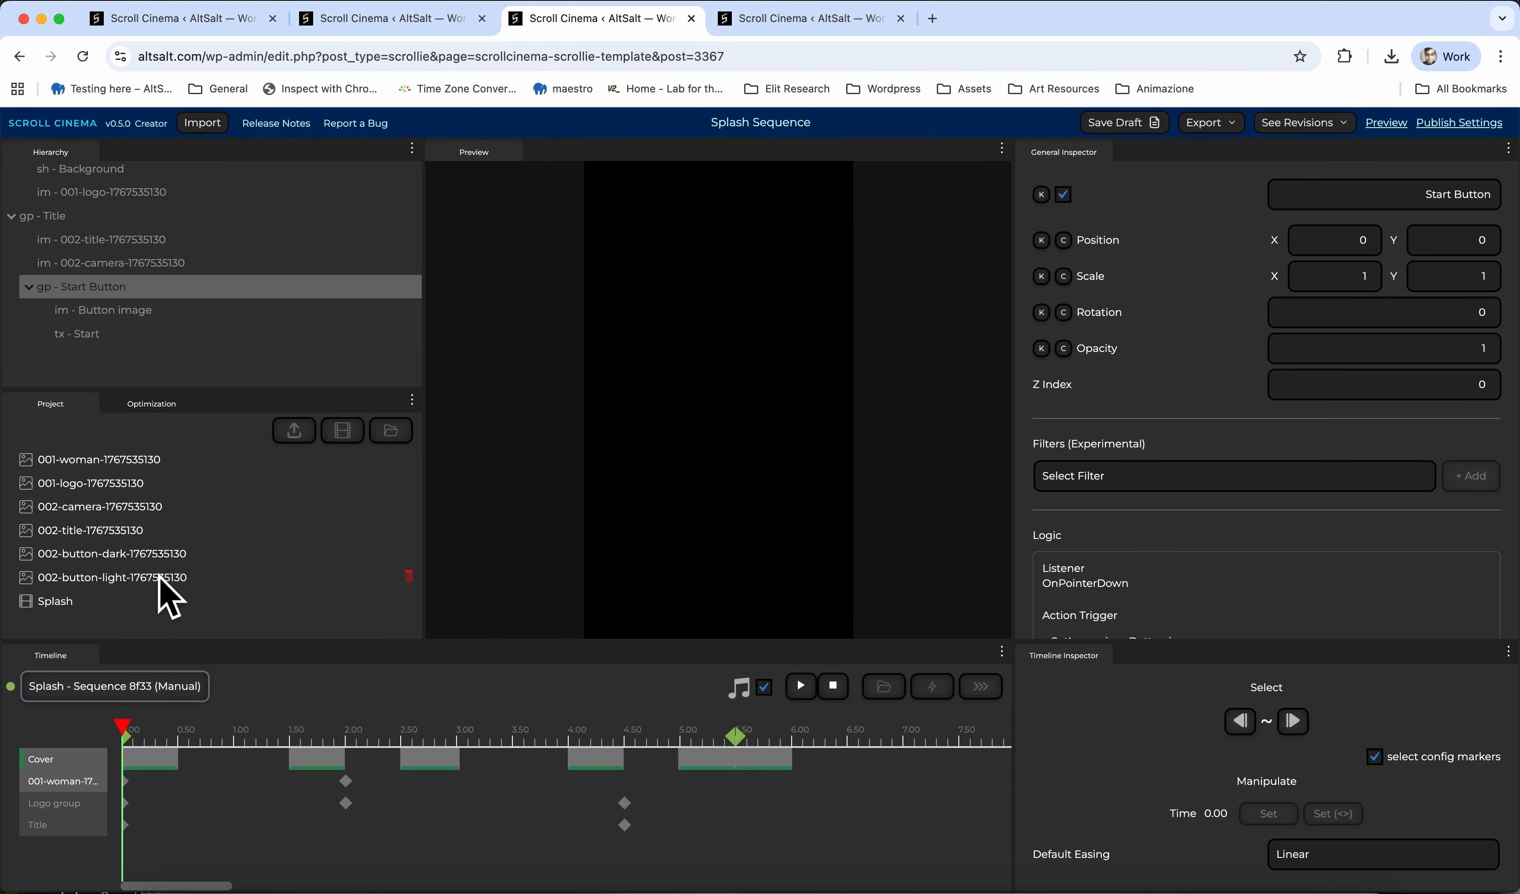
click(399, 26)
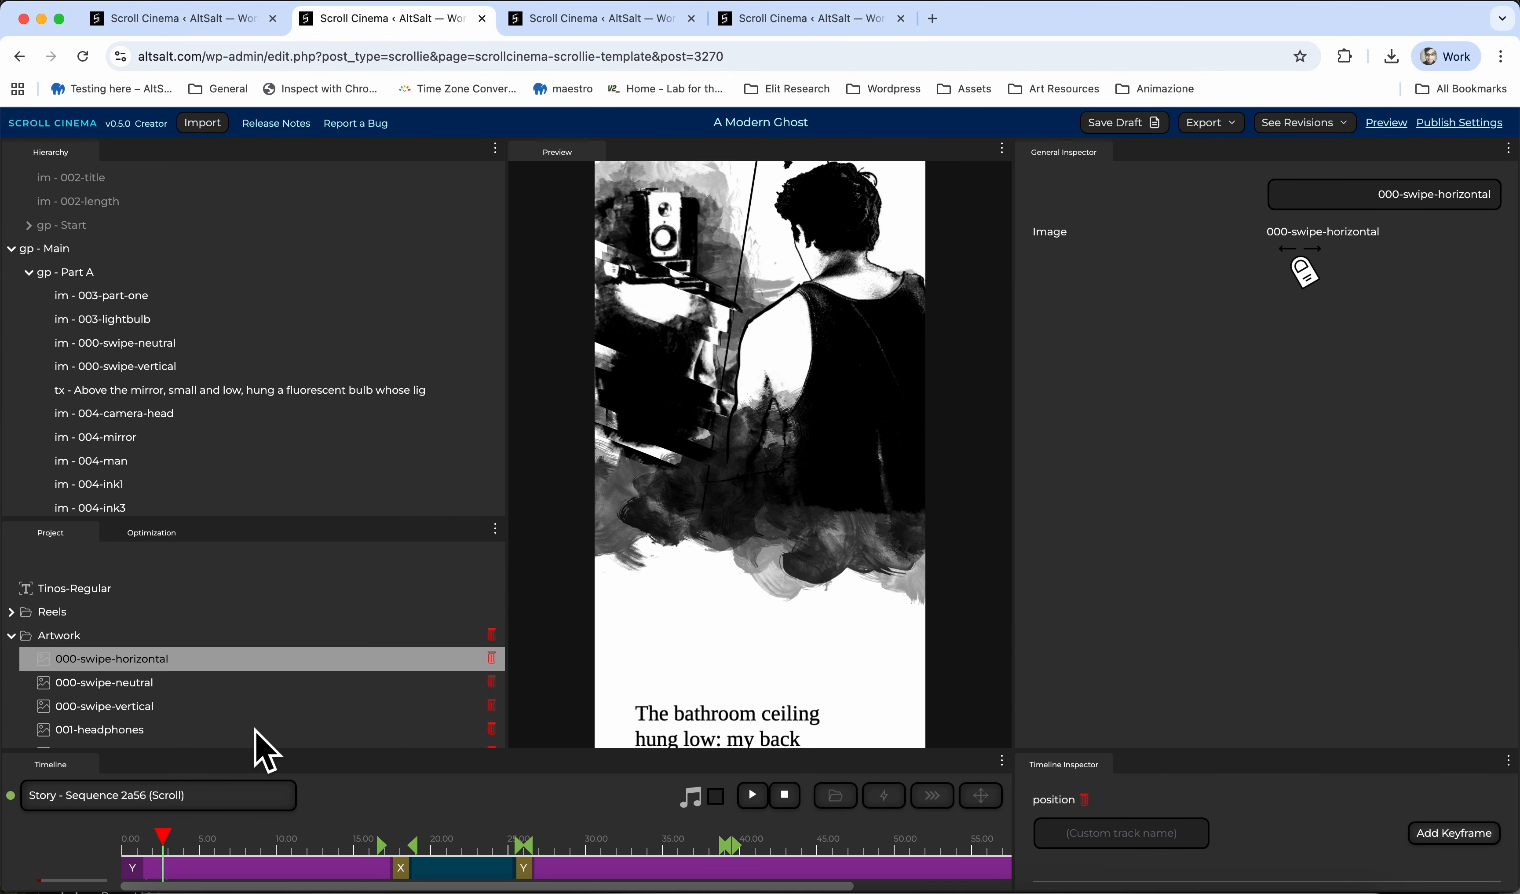
drag(289, 750, 315, 427)
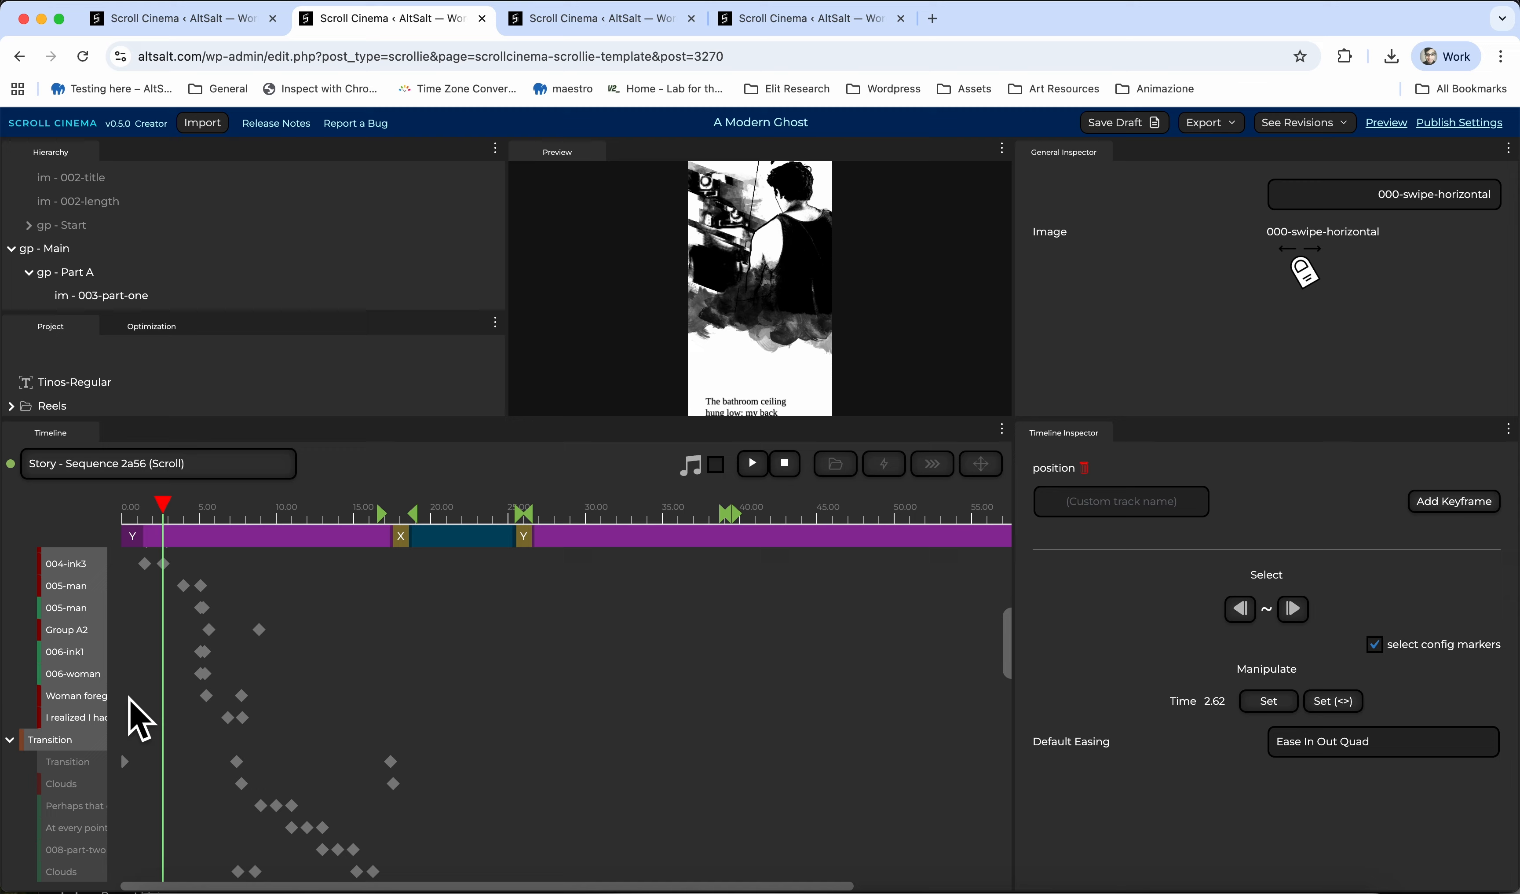
click(95, 679)
click(74, 717)
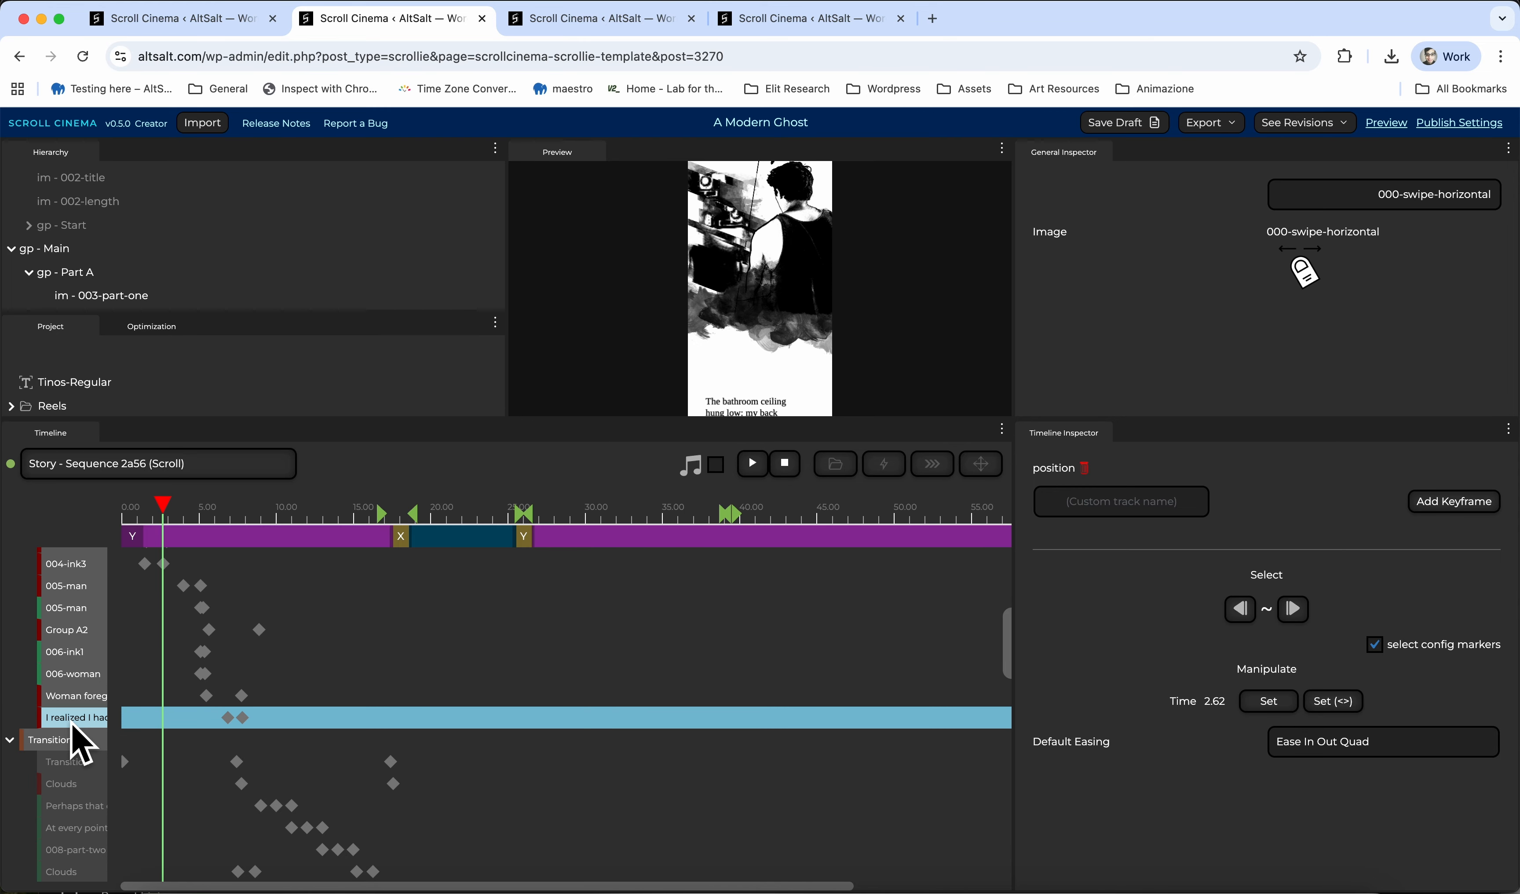
click(59, 783)
Review how the timeline tracks are organised in folders from Reset and Part A through Part B, Part C and Credits
scroll(63, 706, up, 3)
scroll(70, 724, up, 3)
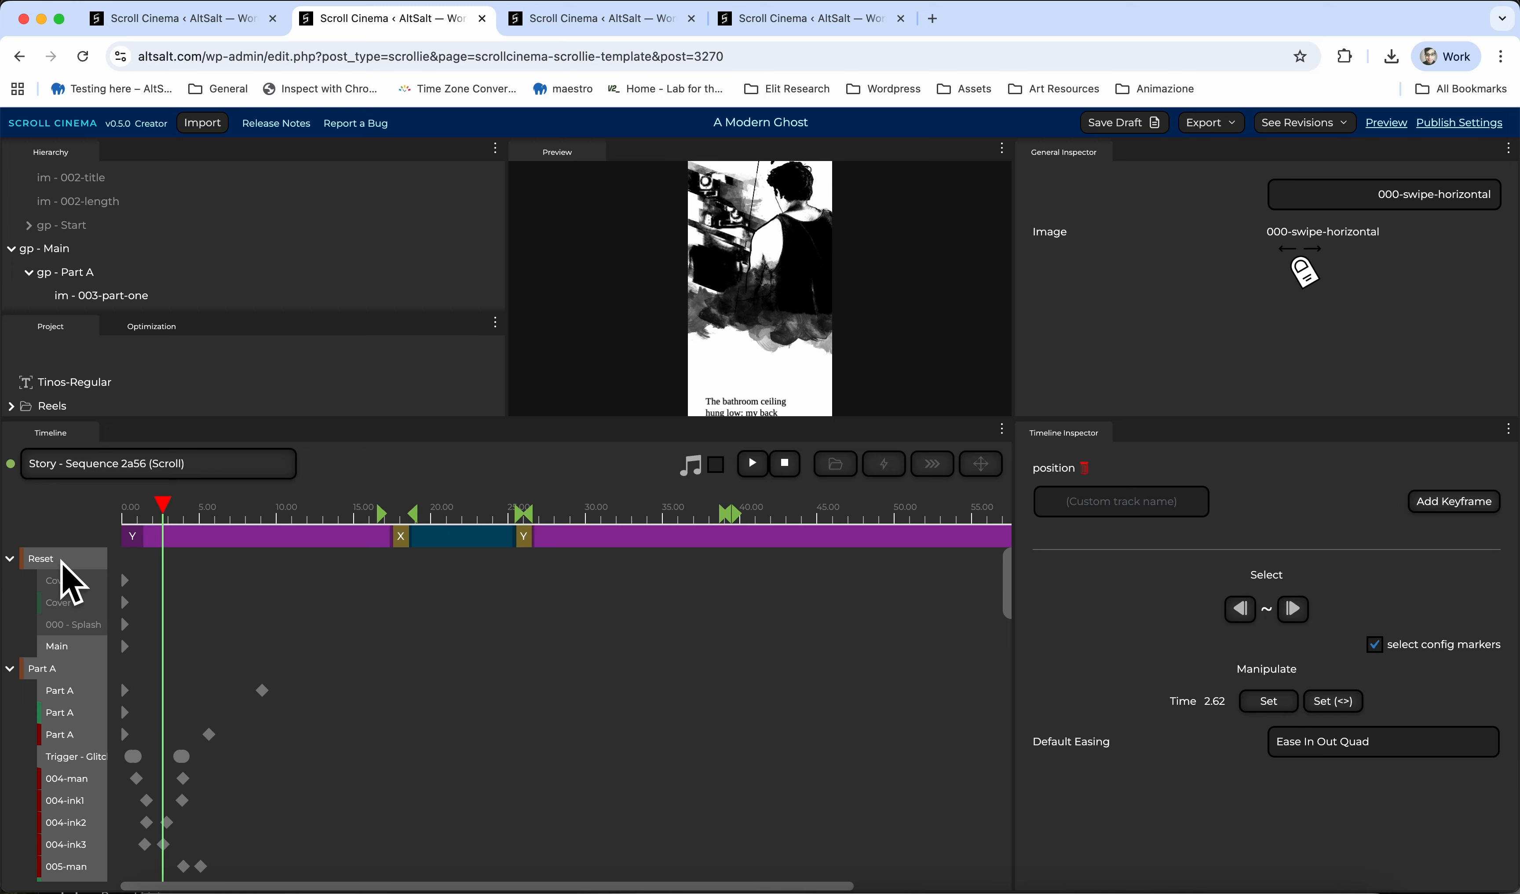
click(57, 597)
click(55, 646)
click(57, 580)
click(56, 625)
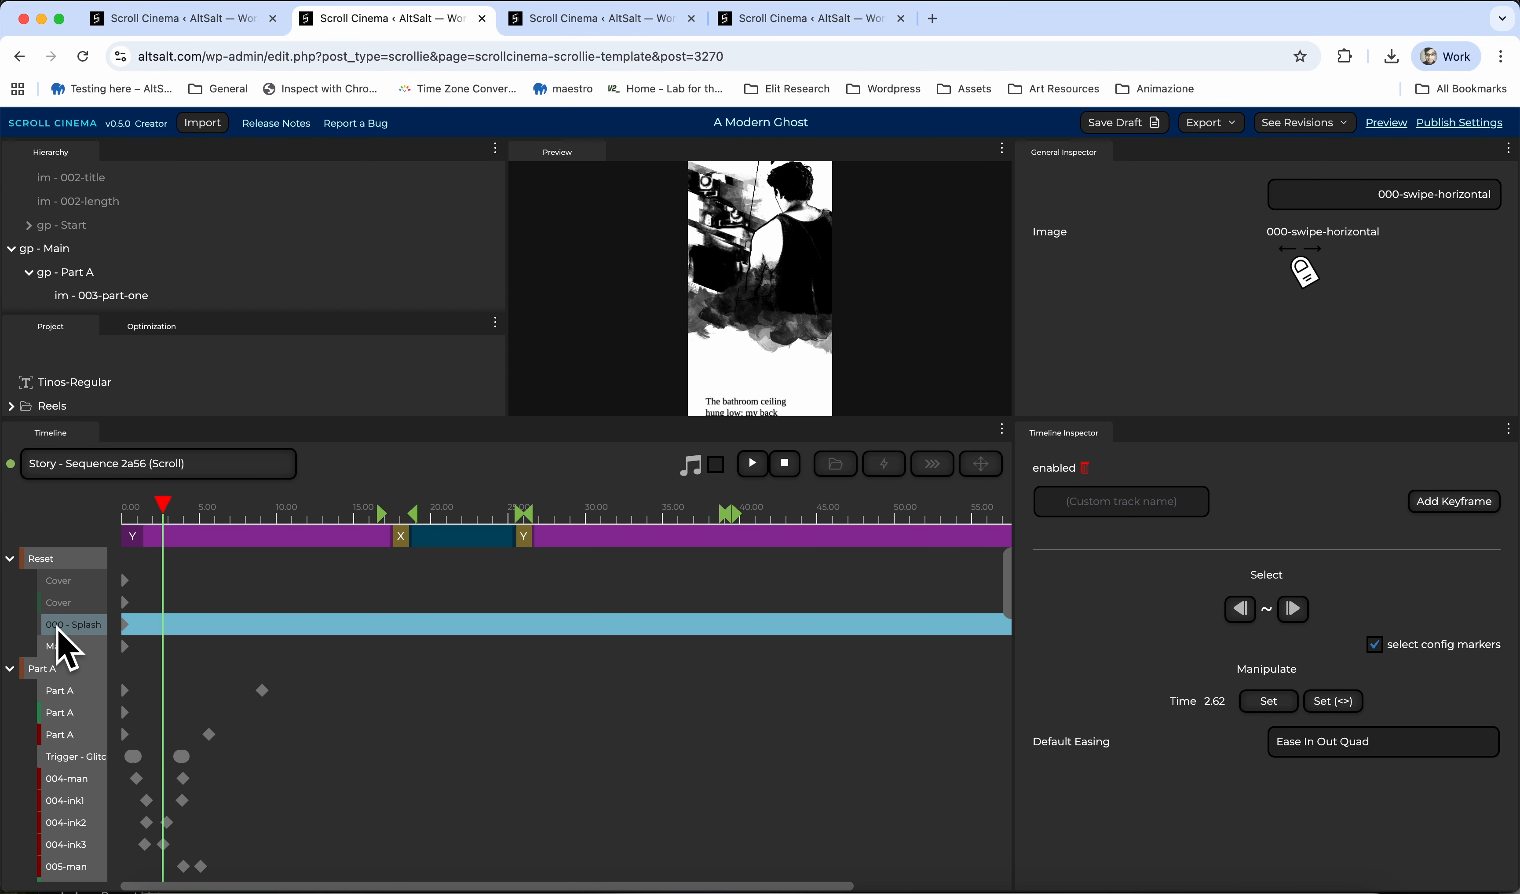
scroll(59, 730, down, 3)
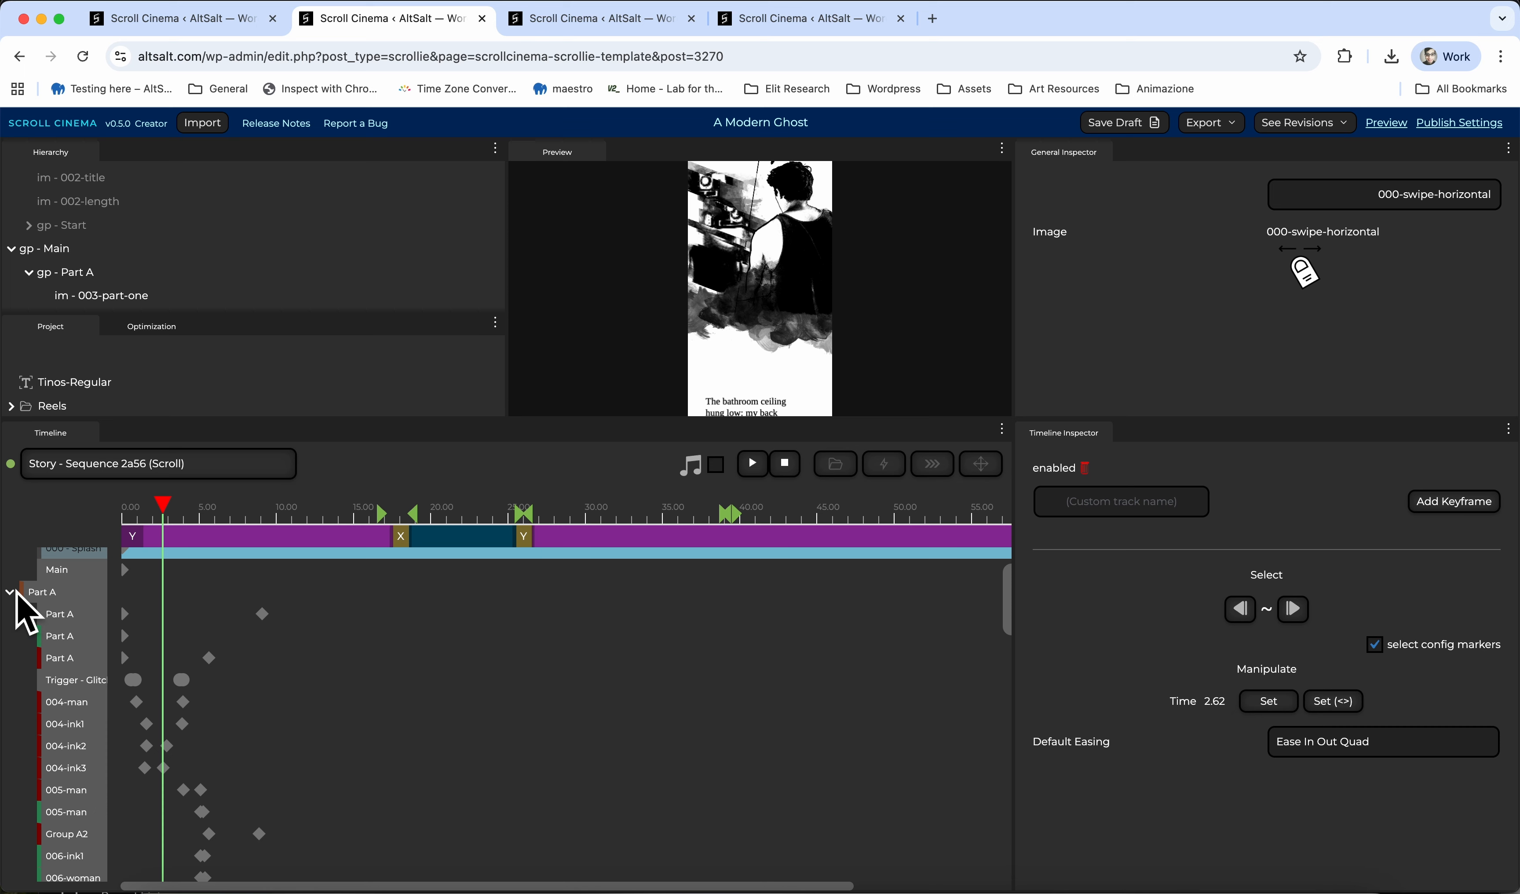
scroll(18, 608, down, 15)
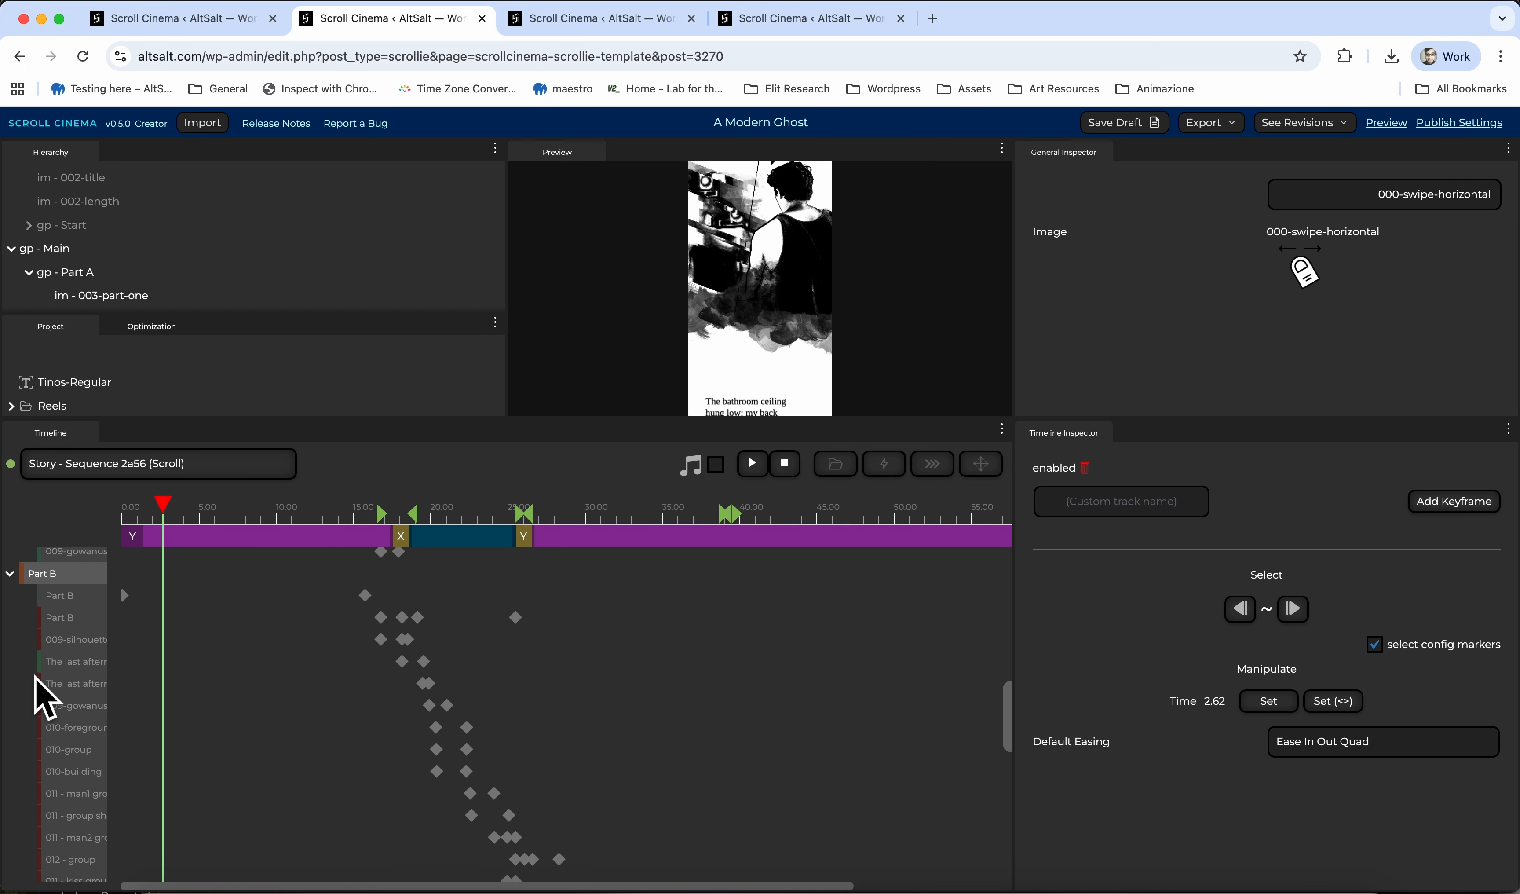
scroll(37, 681, down, 15)
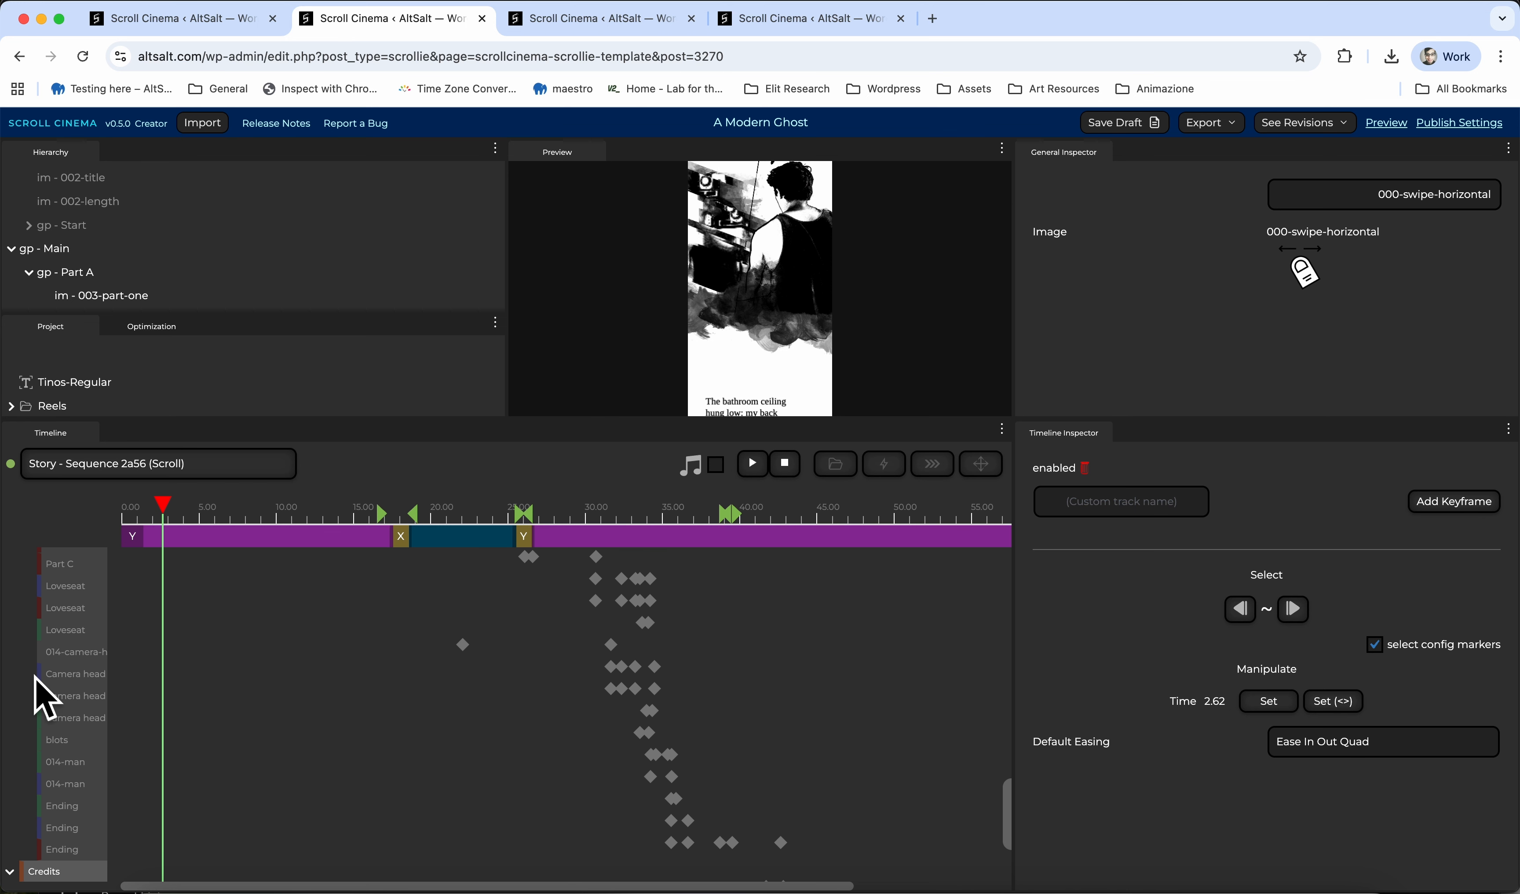
scroll(47, 697, up, 3)
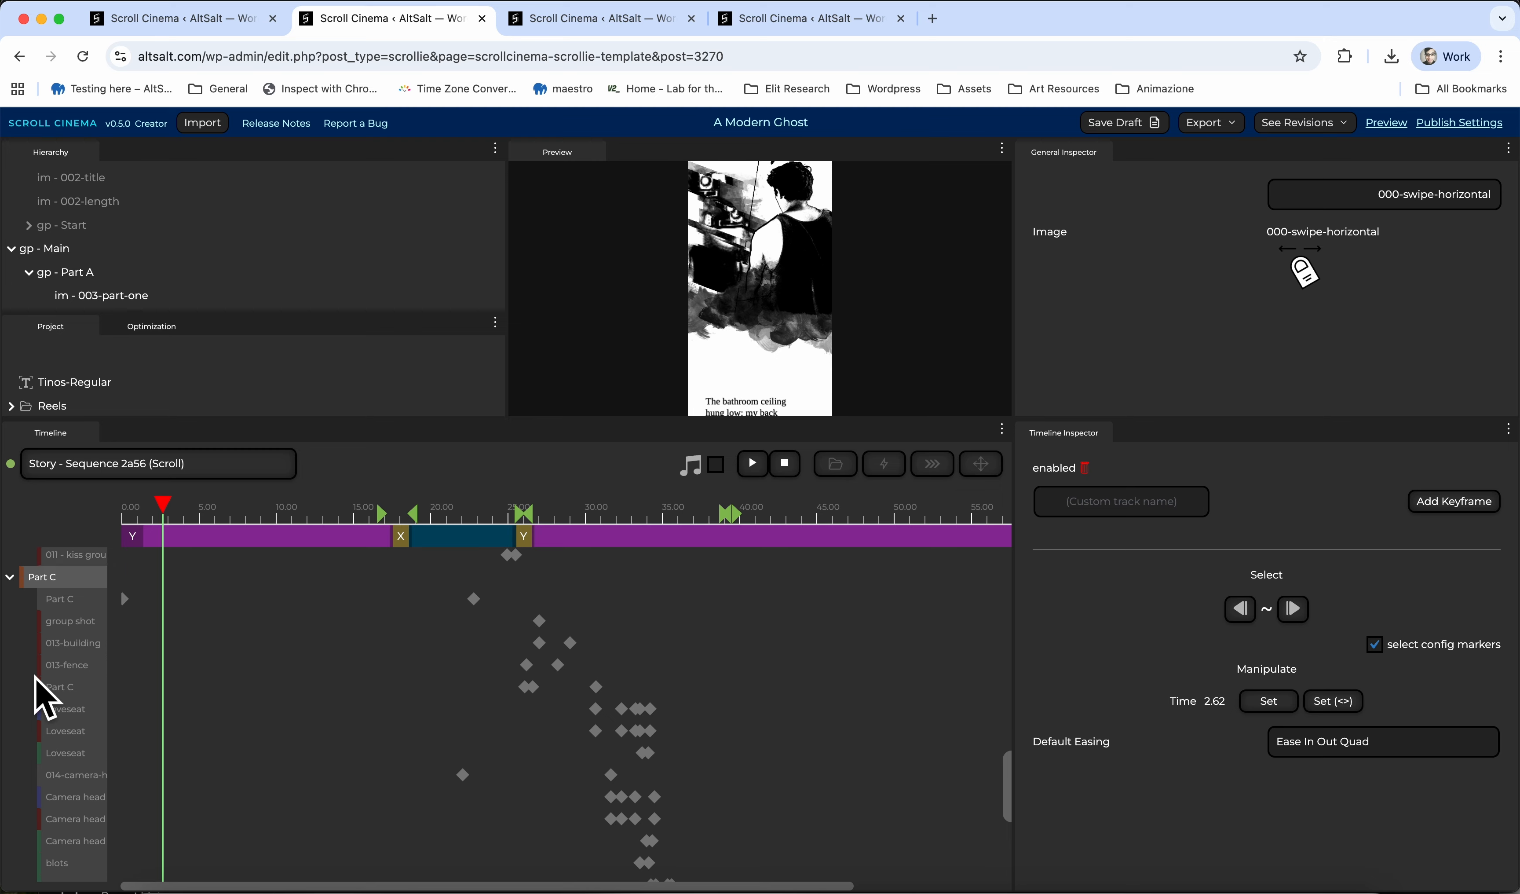
Group the three Loveseat tracks in Part C into a new timeline folder
click(61, 755)
click(72, 711)
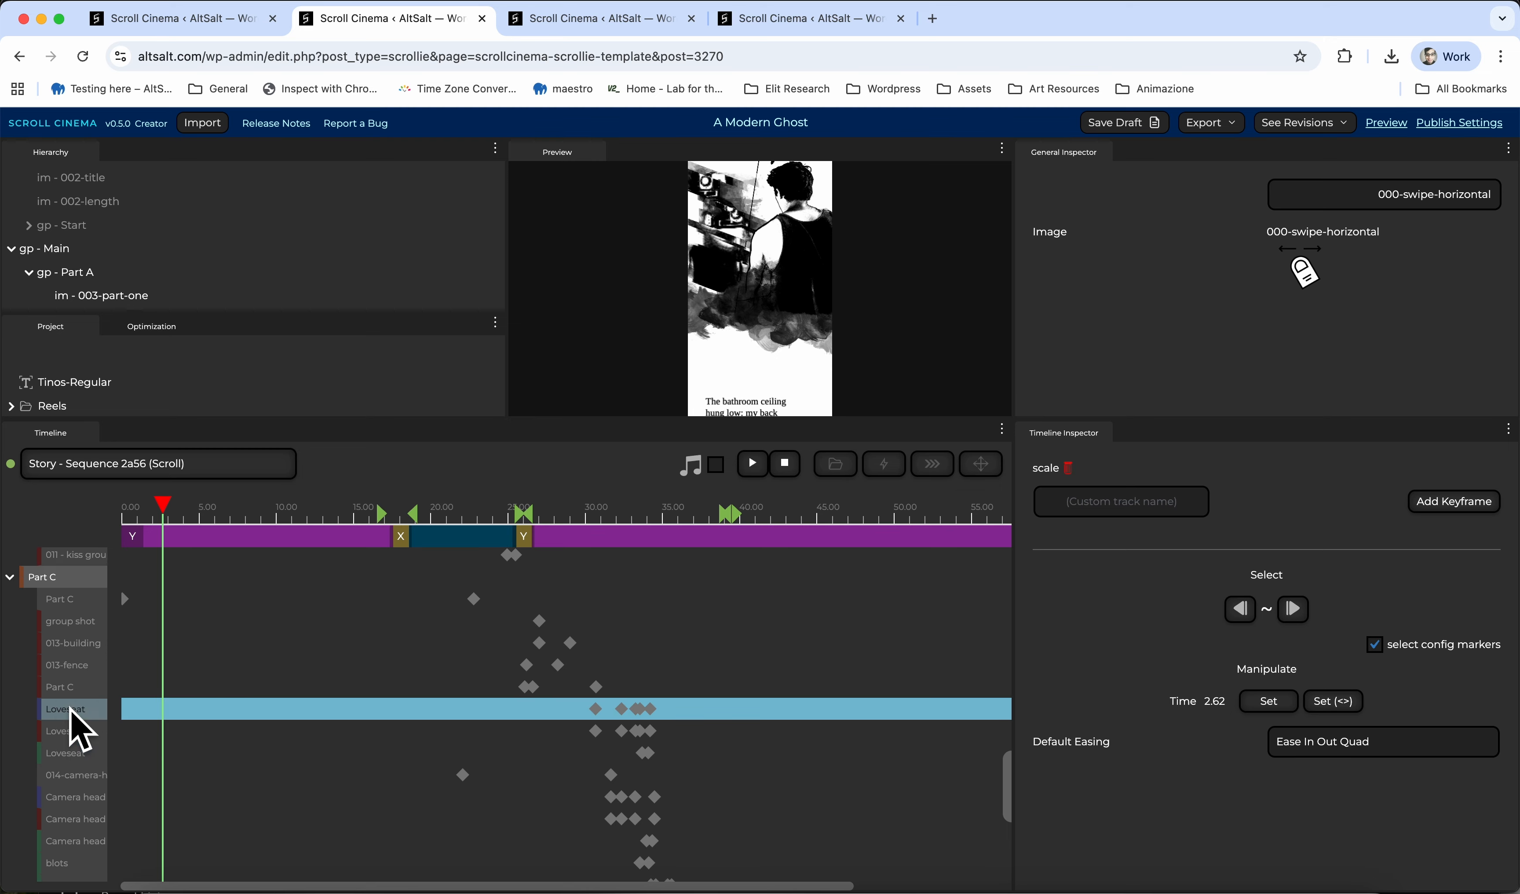
right_click(71, 709)
click(51, 712)
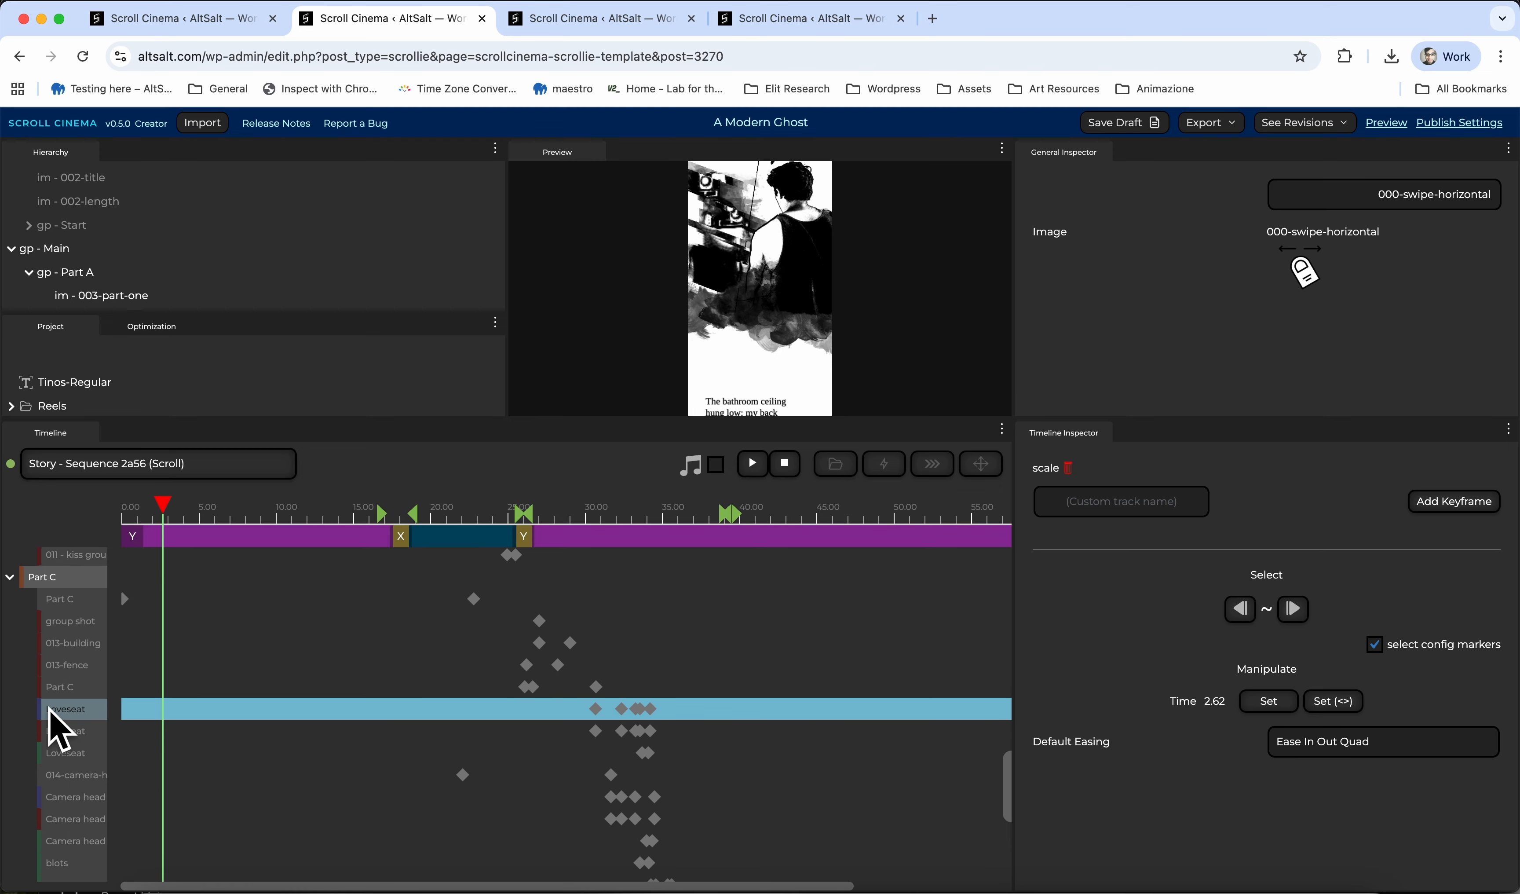
shift+click(71, 753)
click(835, 464)
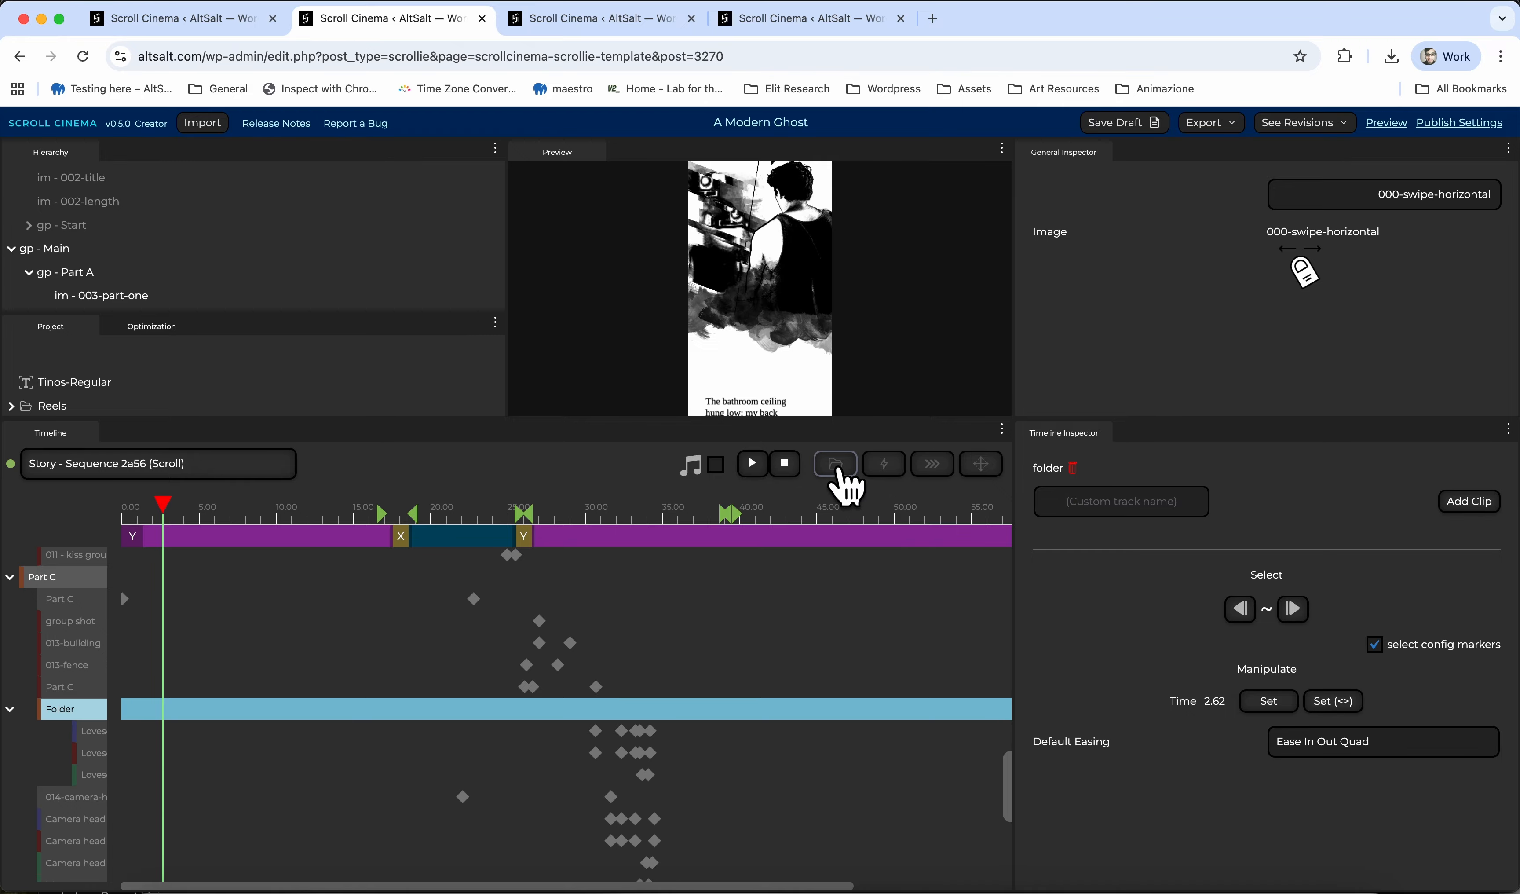
Scrub the playhead to 33.19 and examine the nested Loveseat tracks and the surrounding Part C and Credits tracks
click(611, 499)
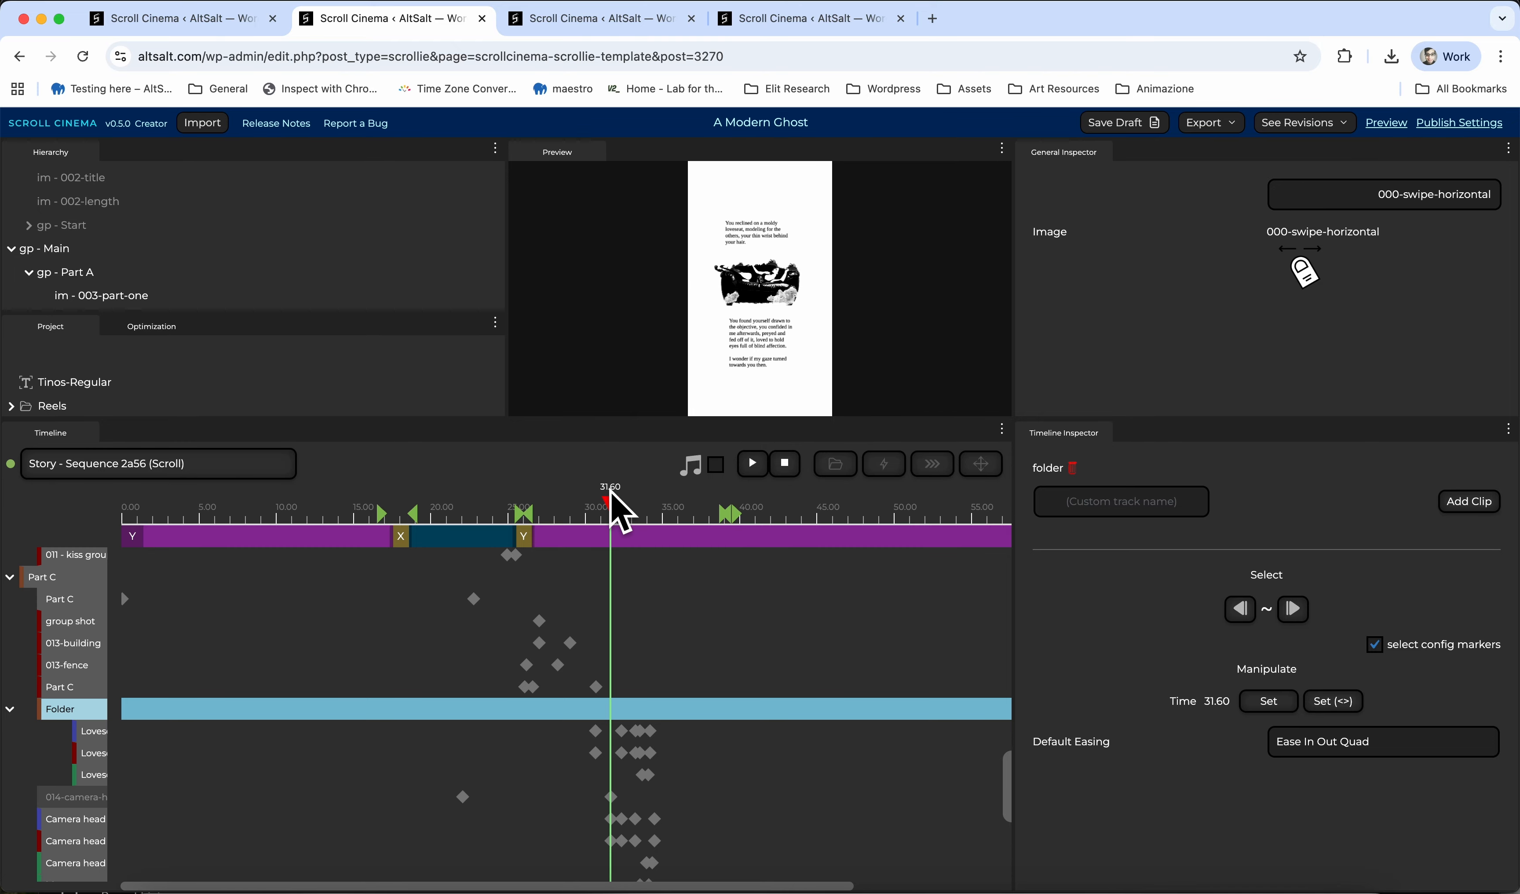
drag(611, 496, 635, 502)
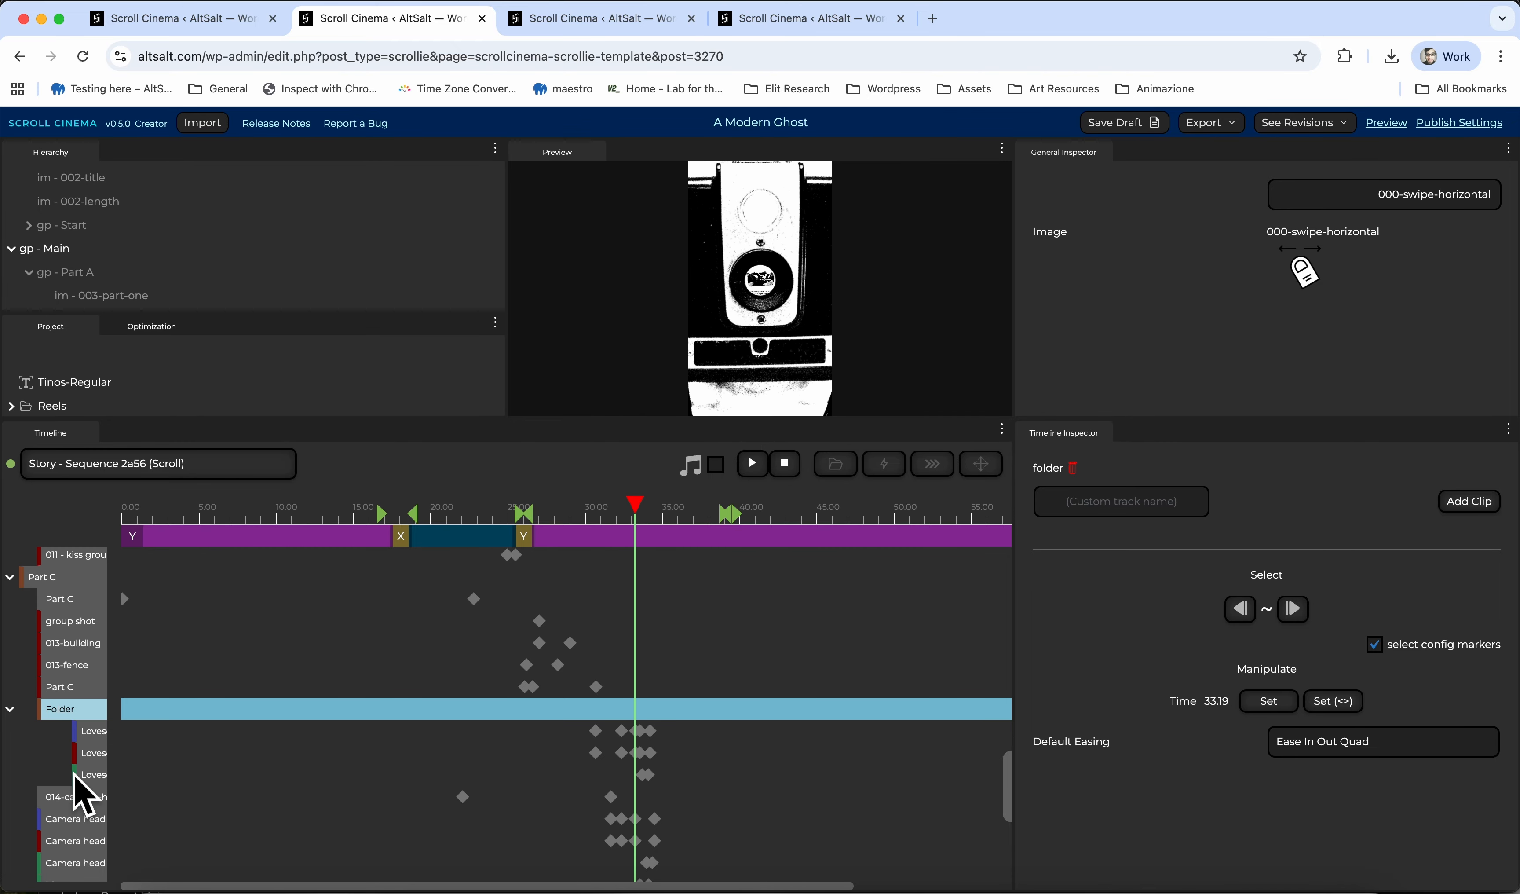
scroll(72, 773, right, 2)
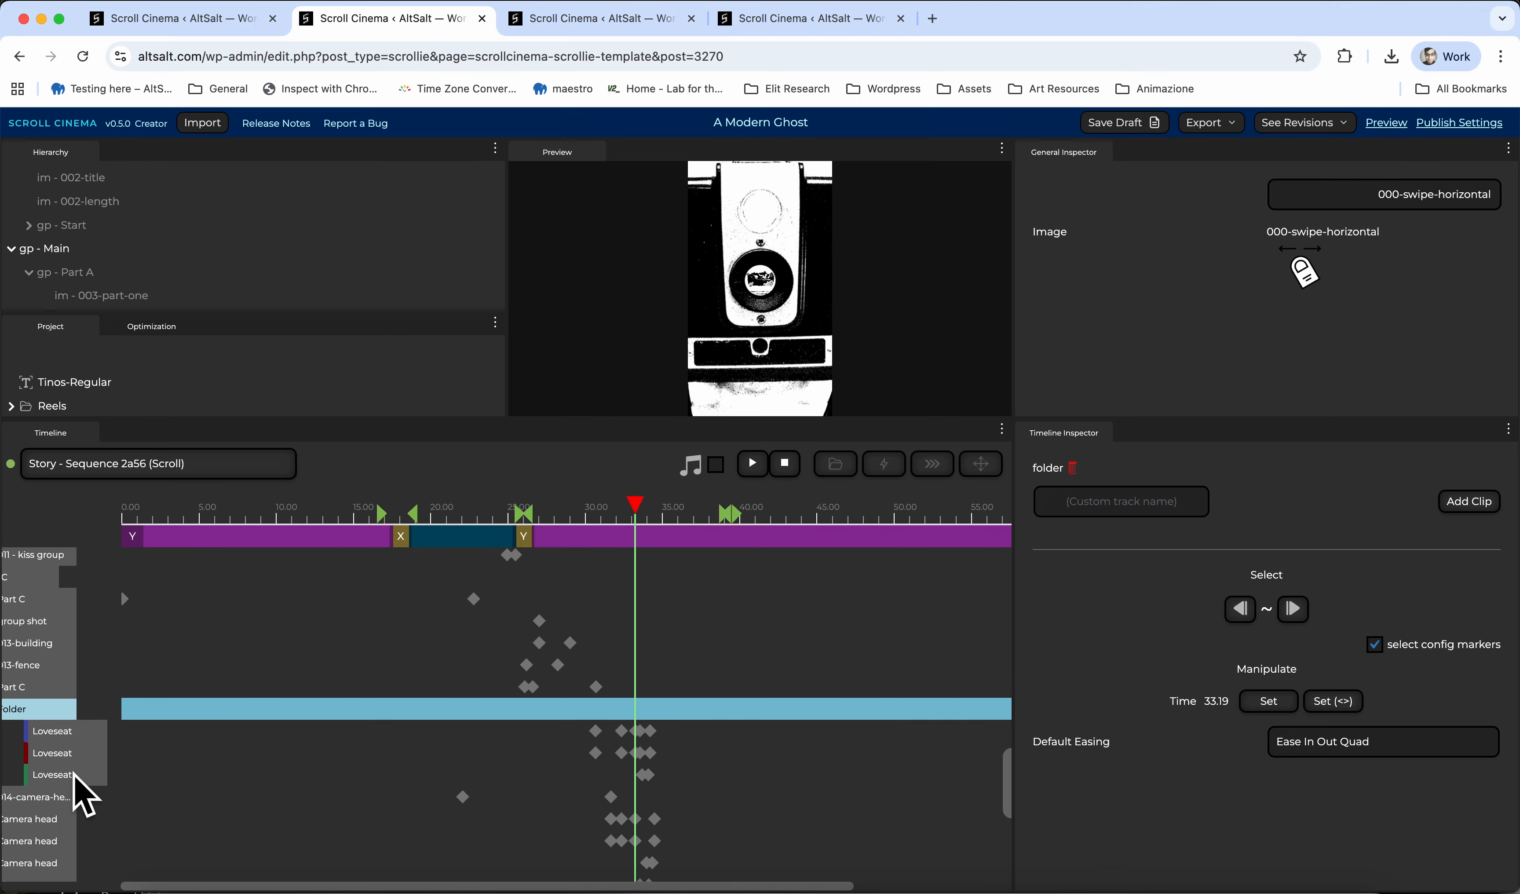
scroll(73, 772, left, 1)
scroll(74, 776, right, 3)
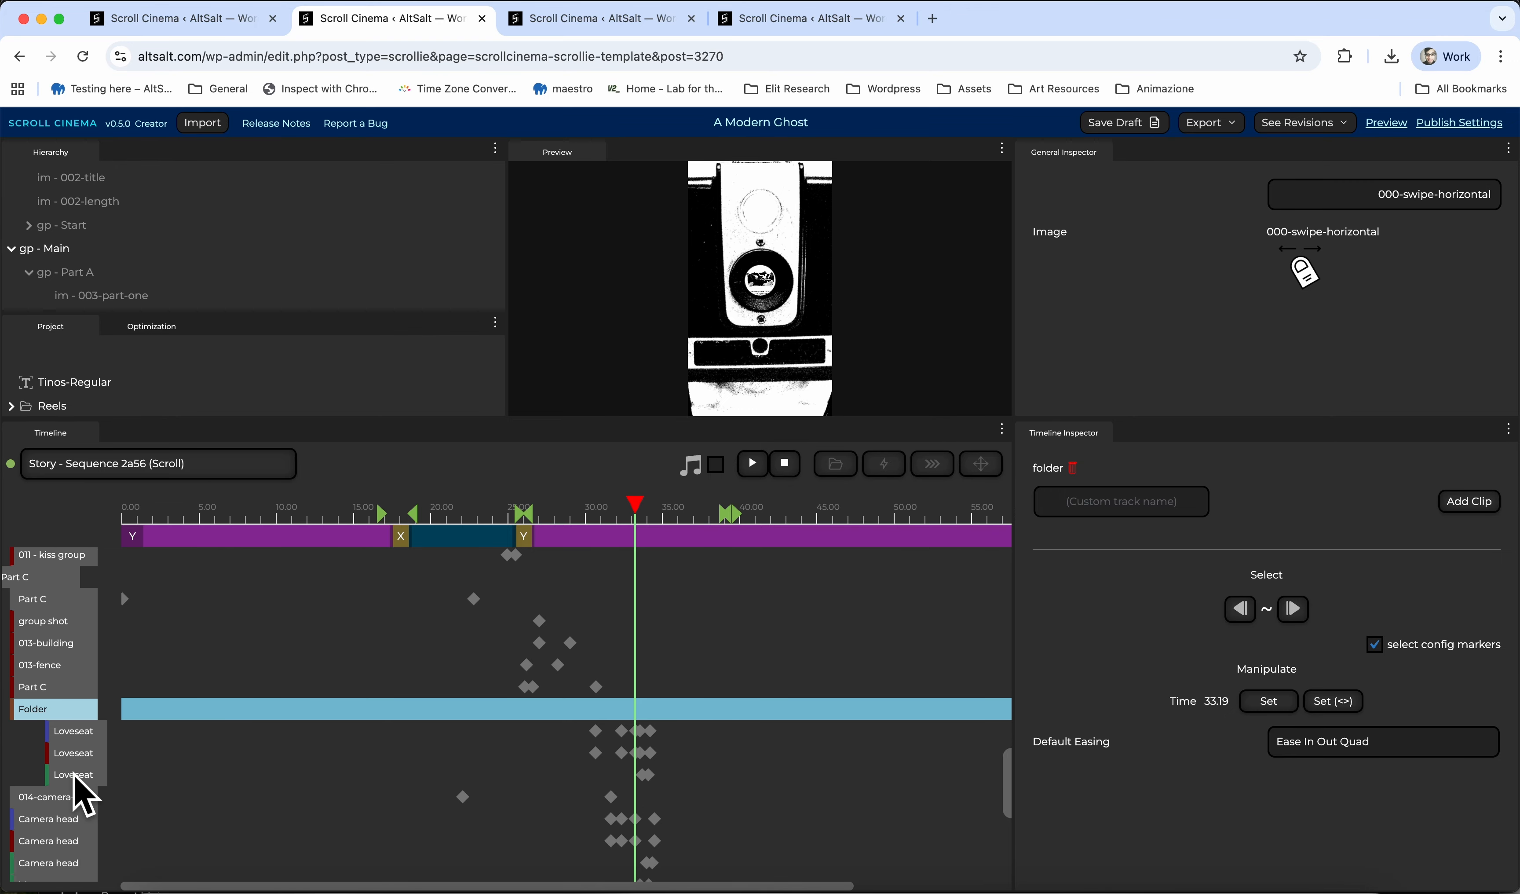
scroll(74, 776, left, 3)
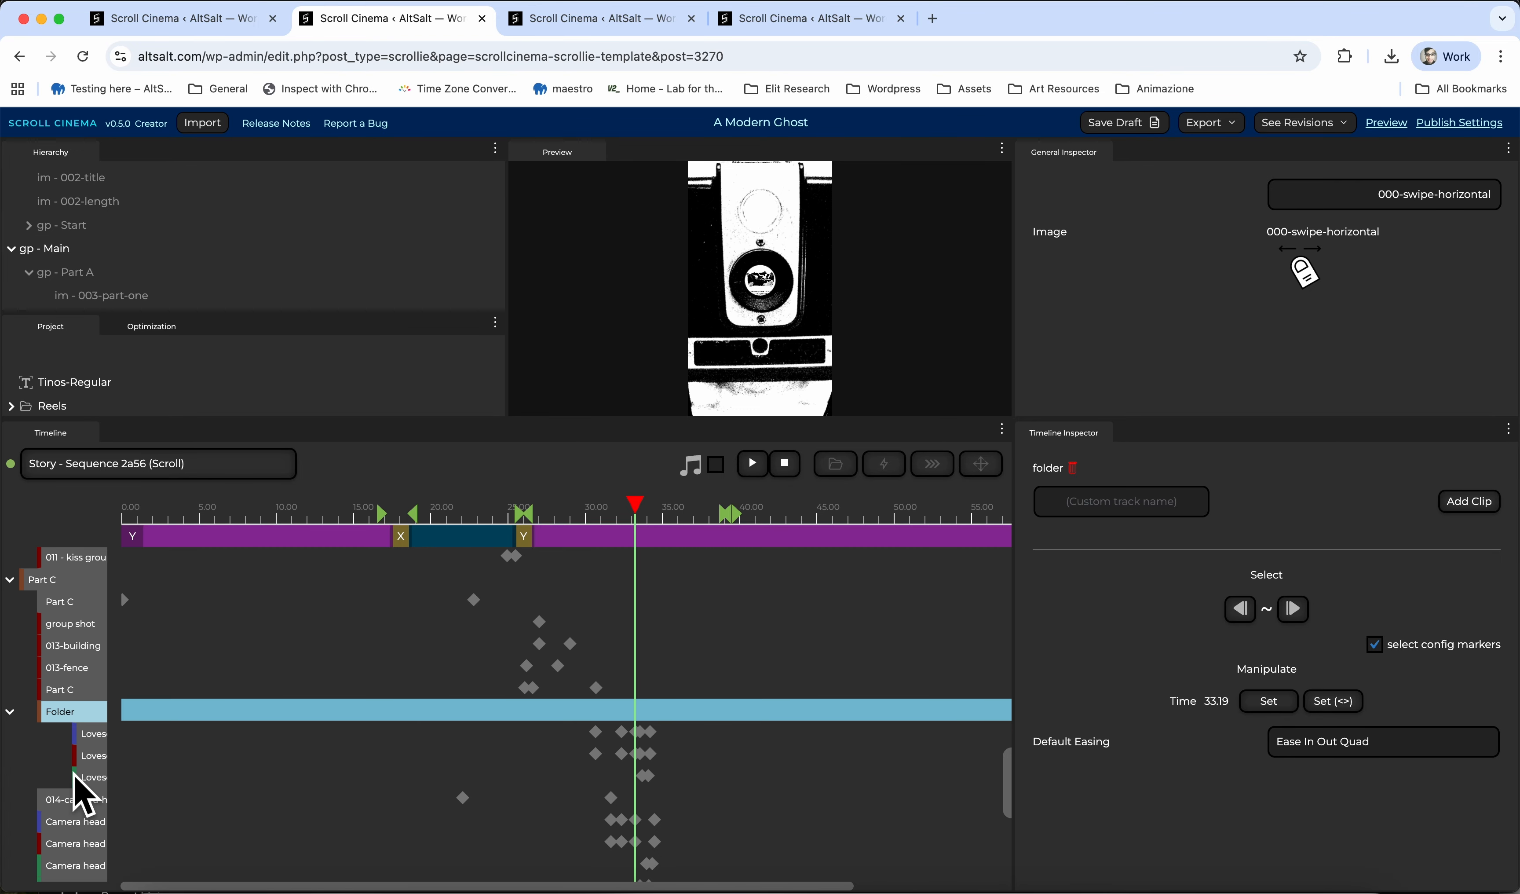
scroll(74, 777, up, 3)
scroll(74, 777, down, 5)
scroll(73, 774, up, 4)
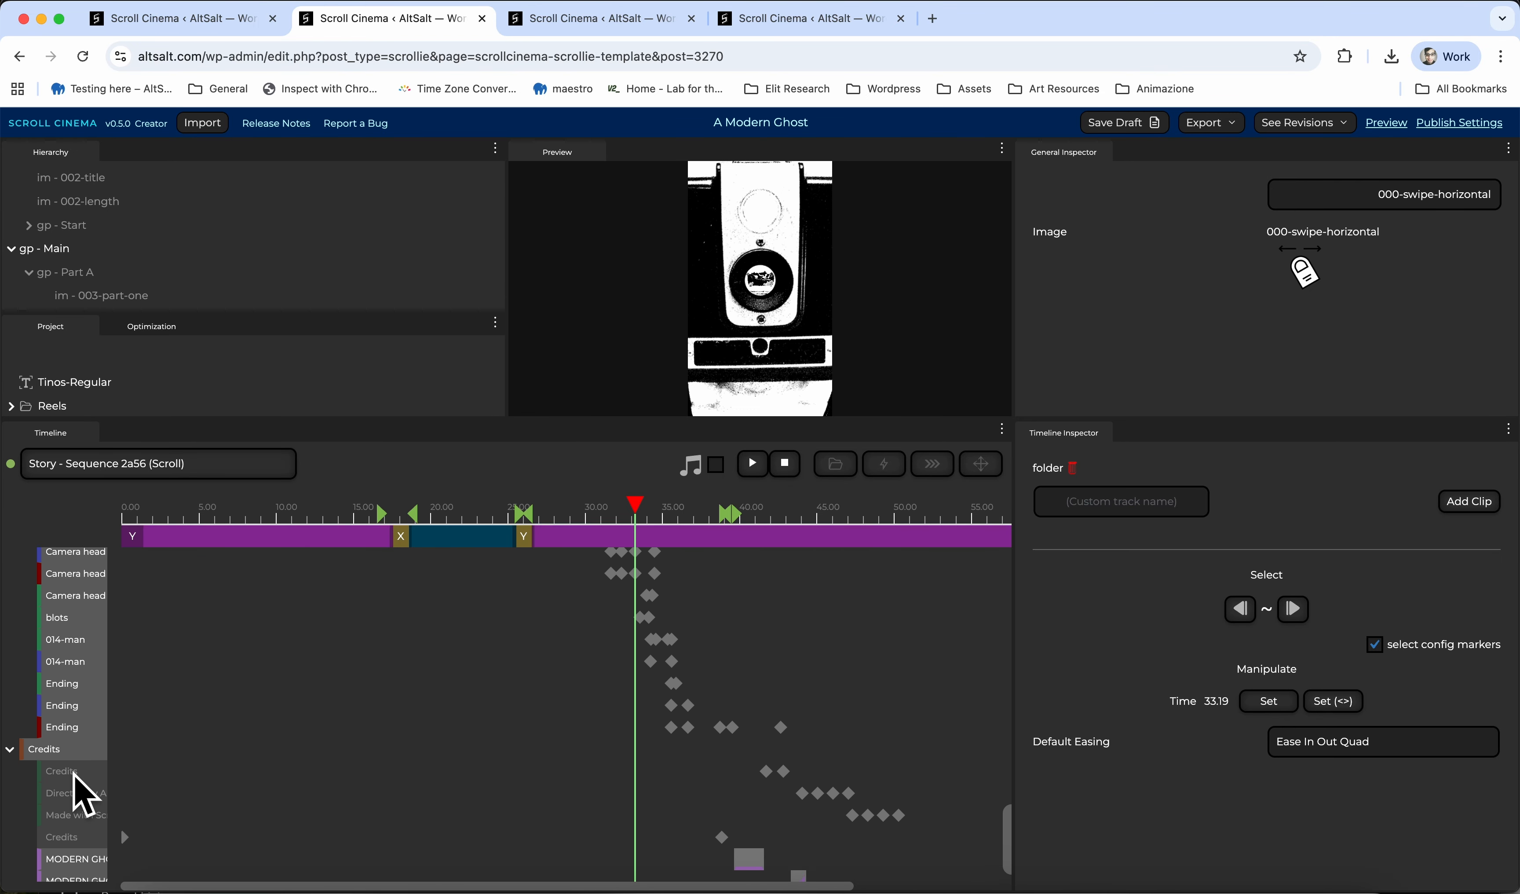
scroll(73, 774, down, 2)
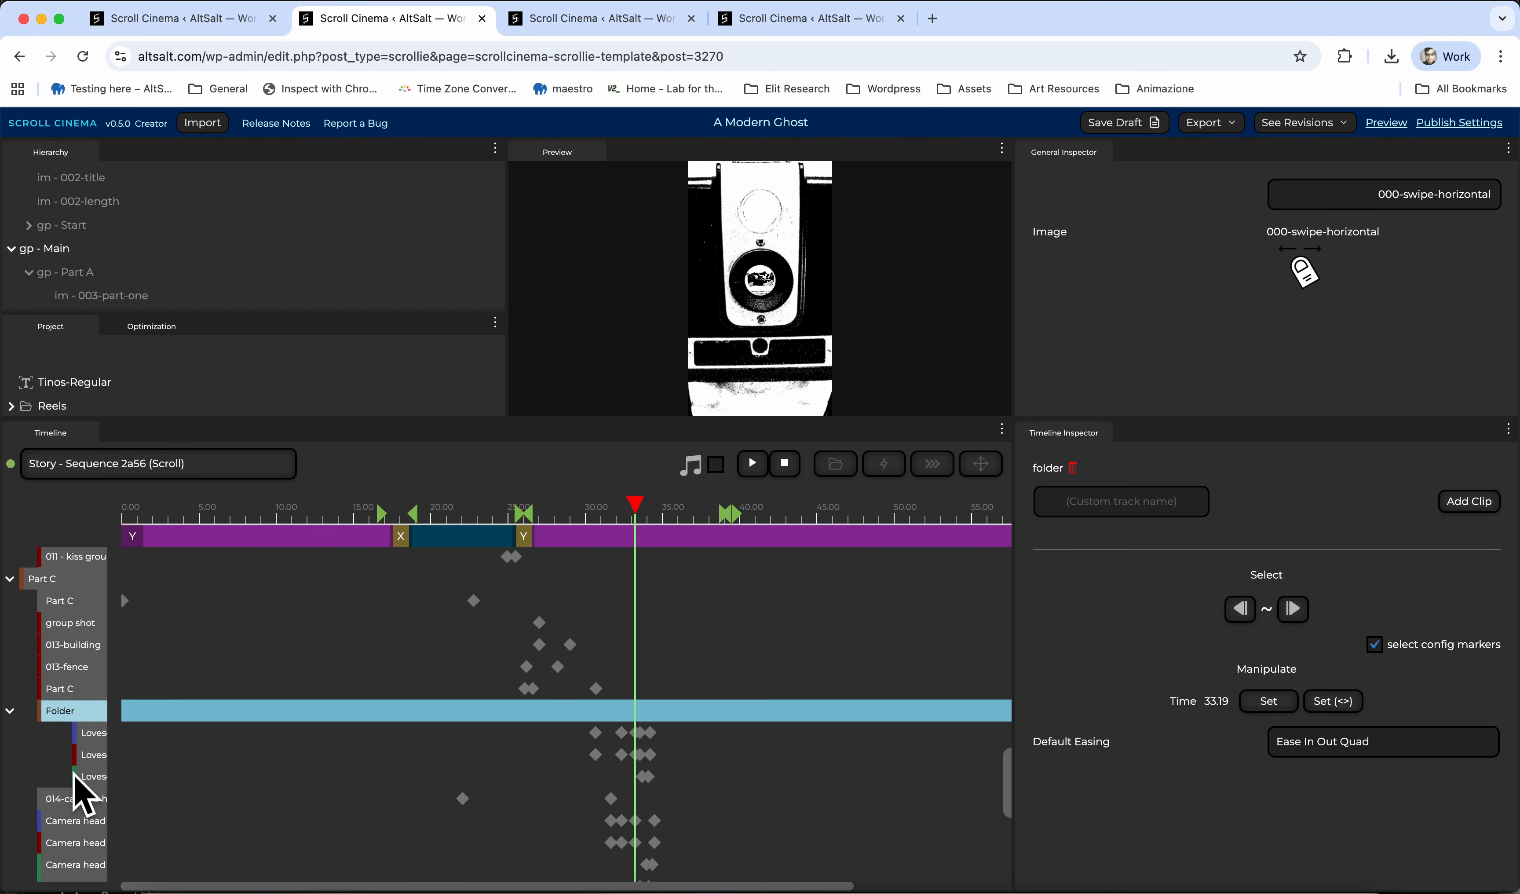
Undo the folder grouping of the Loveseat tracks and shrink the timeline area to enlarge the hierarchy and preview
key(super+z)
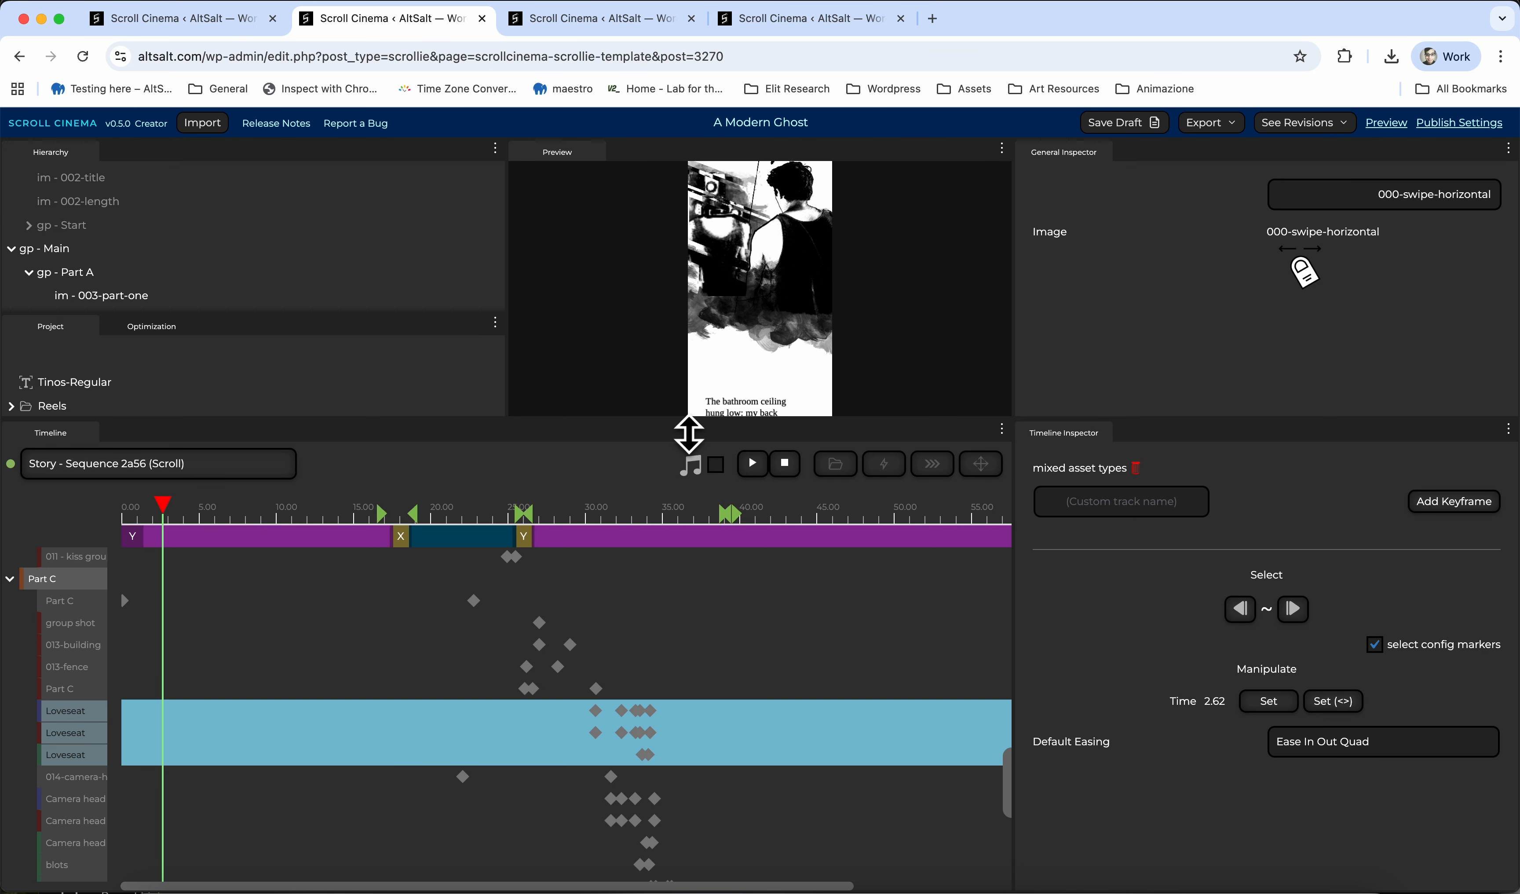
drag(688, 433, 682, 635)
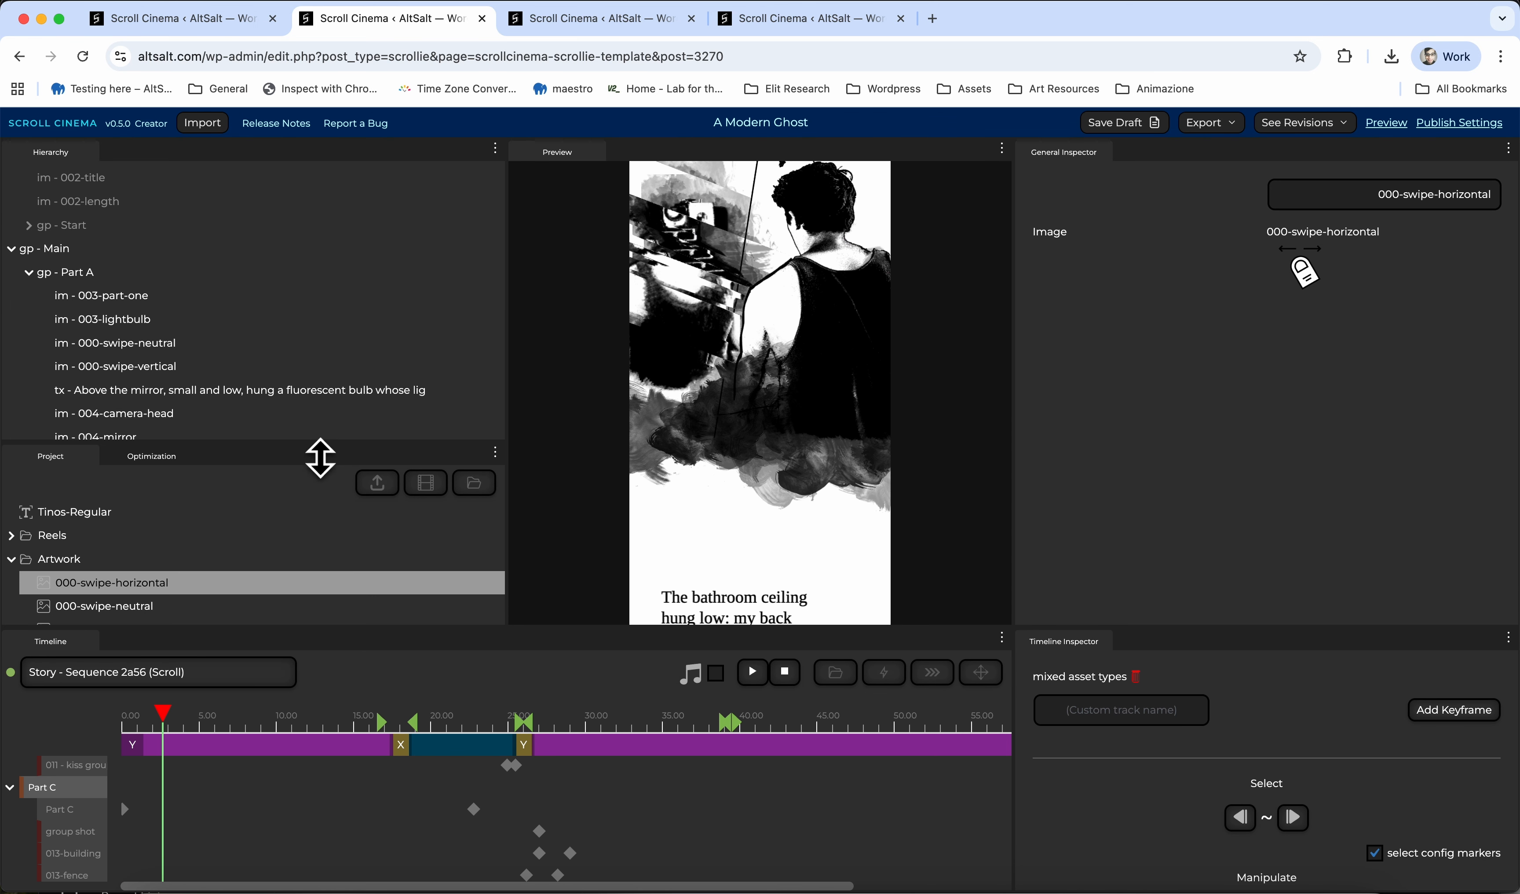
click(331, 433)
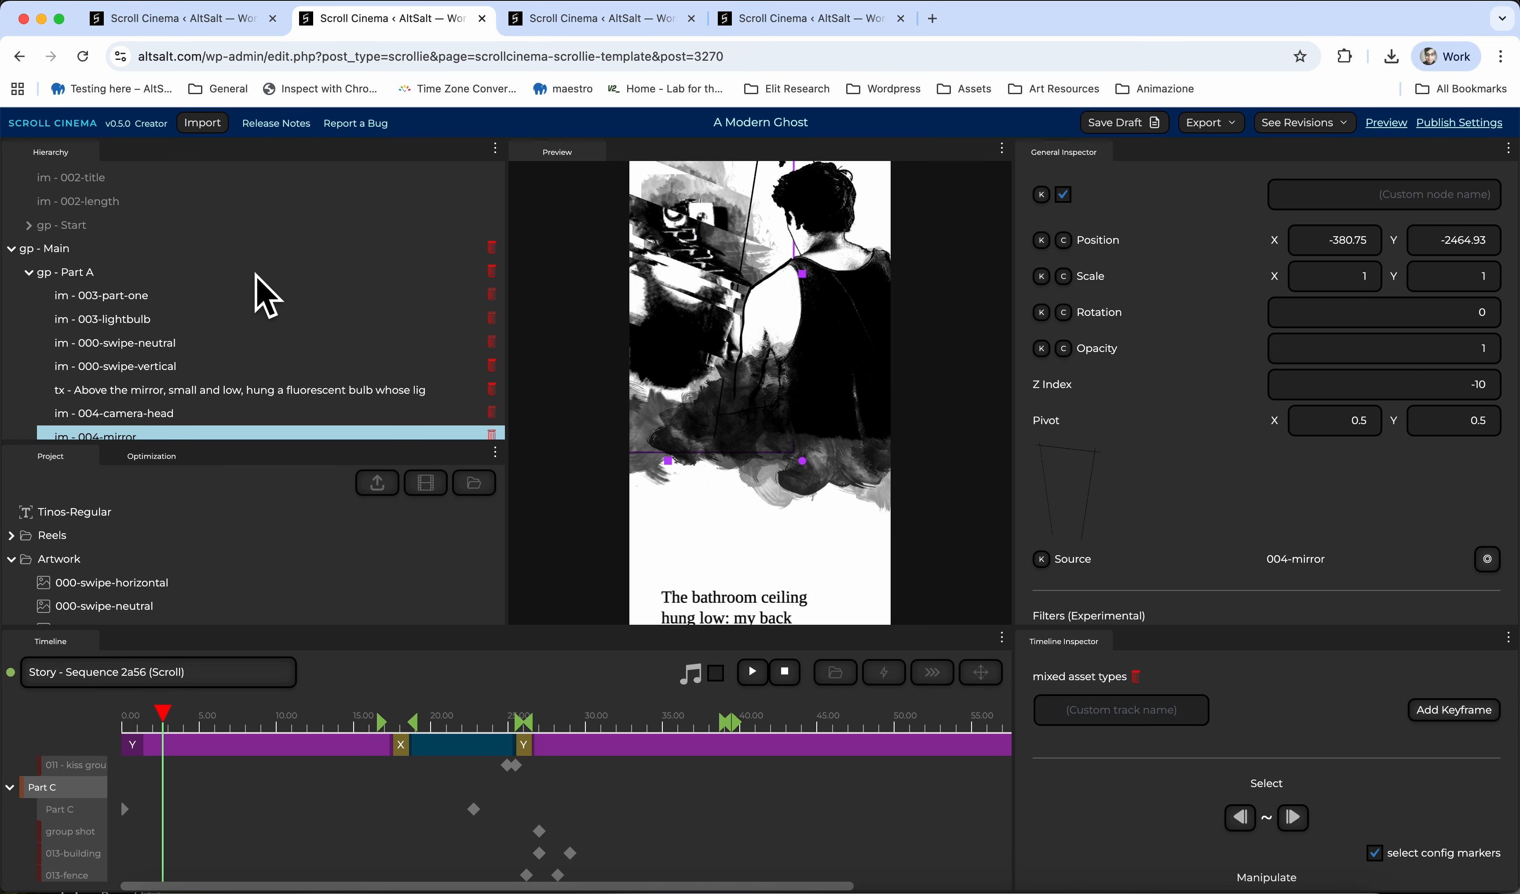
In scroll-cinema-project, duplicate the "As of someone gently wrapping, wrapping at my chamber door." text and move the copy to about X 31, Y -2677
click(239, 20)
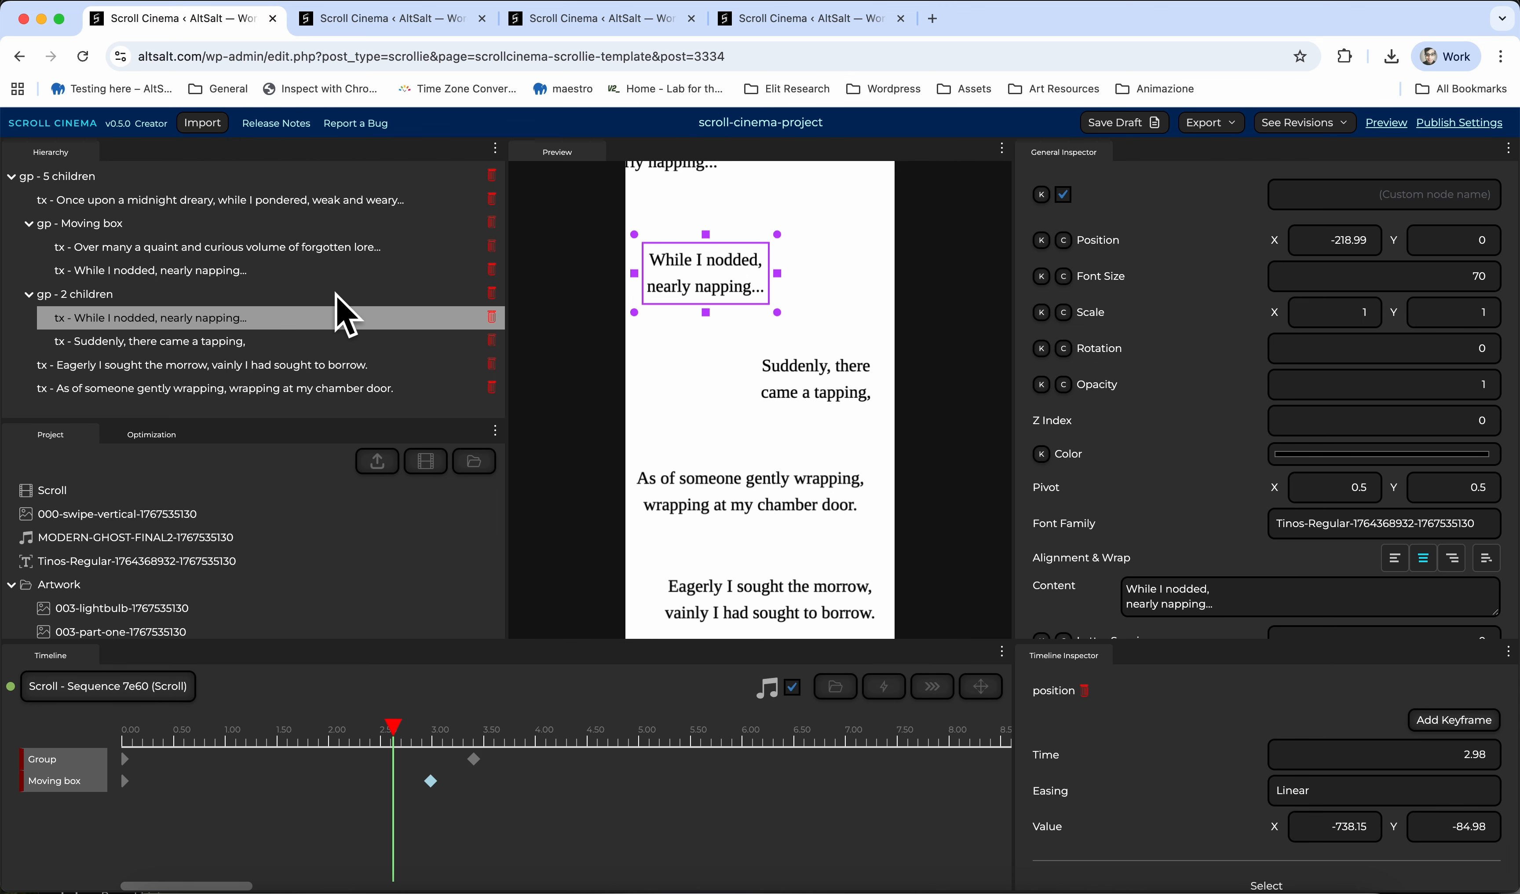
scroll(325, 326, down, 1)
click(291, 379)
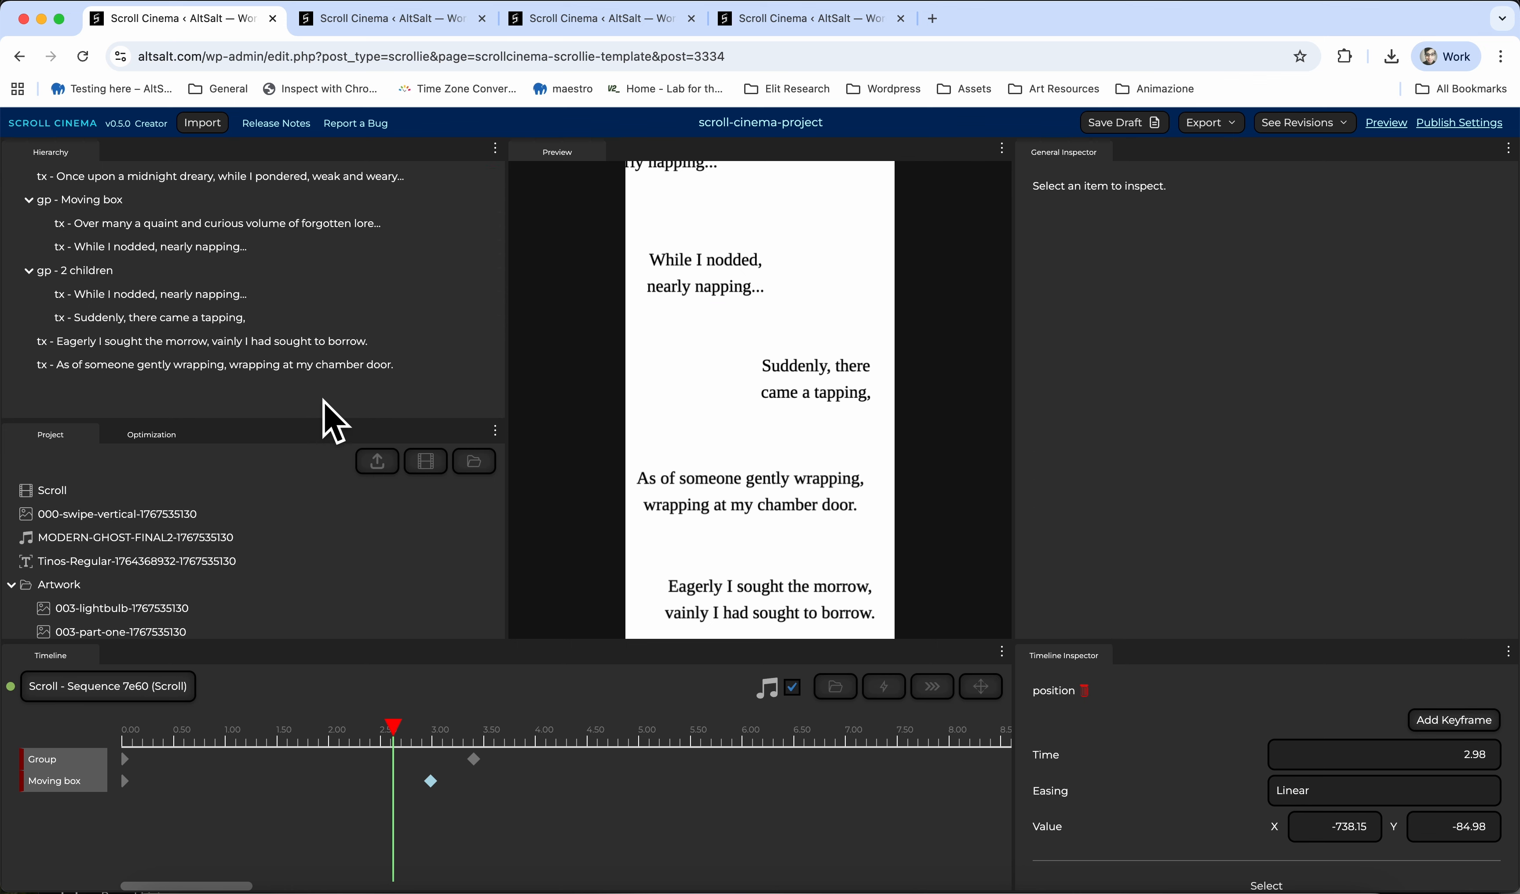
click(268, 371)
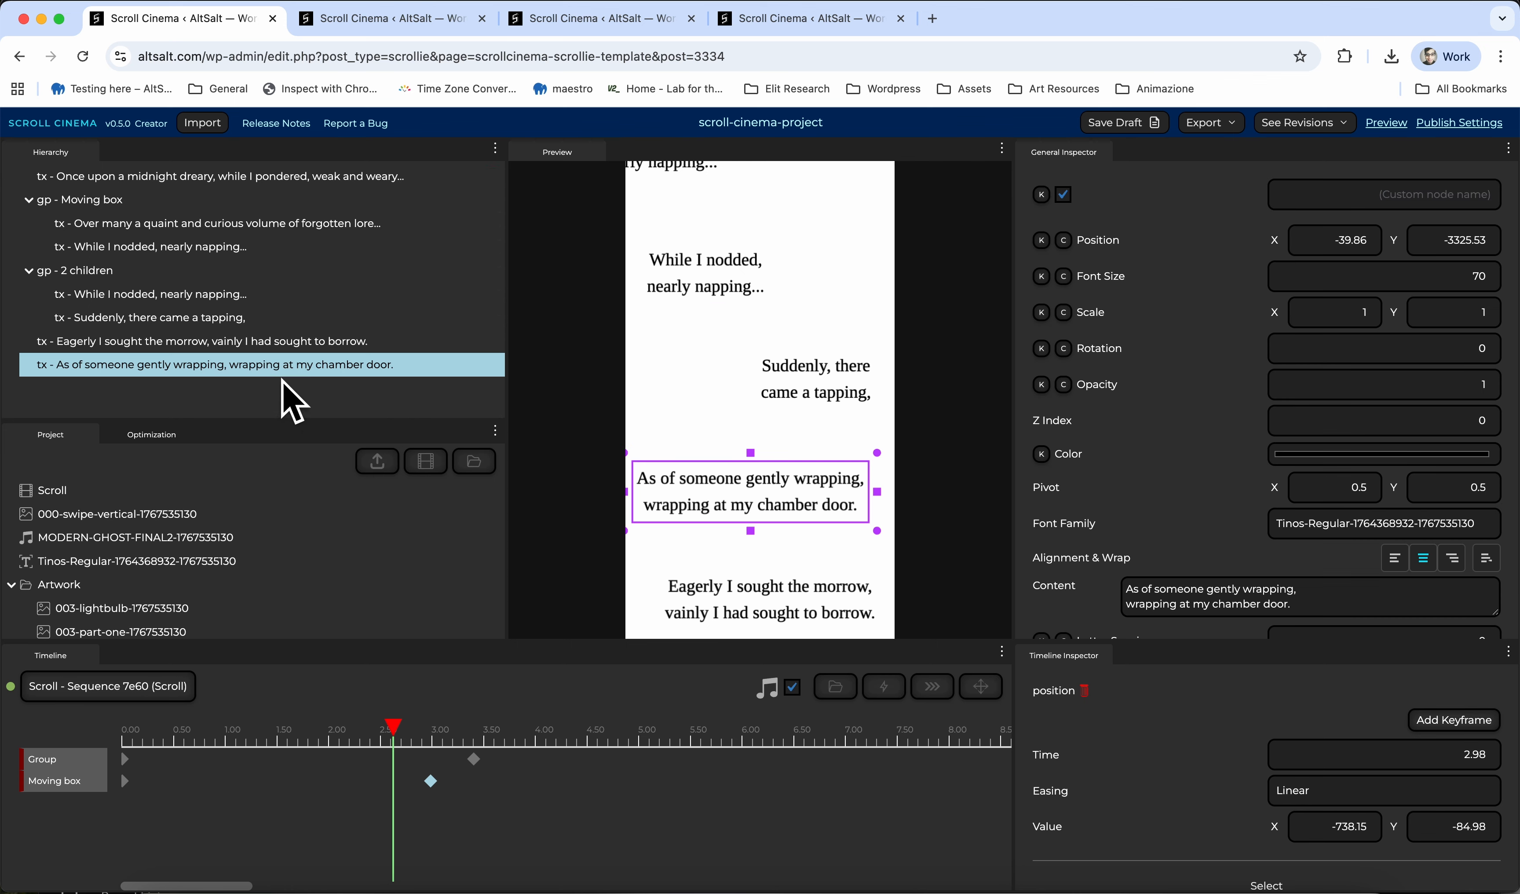
key(super+c)
key(super+v)
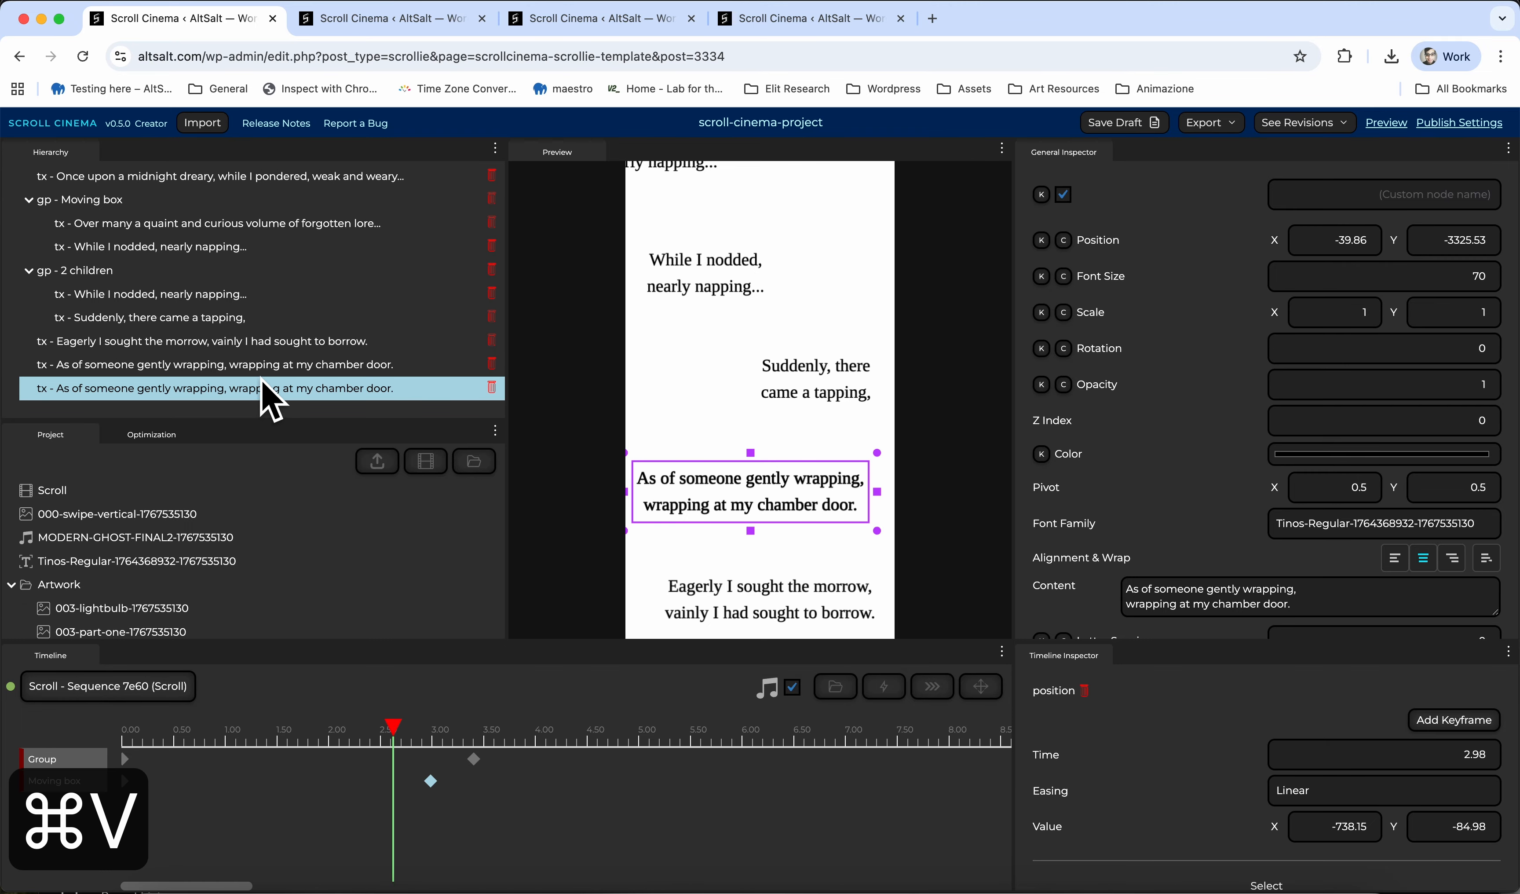
drag(801, 503, 825, 334)
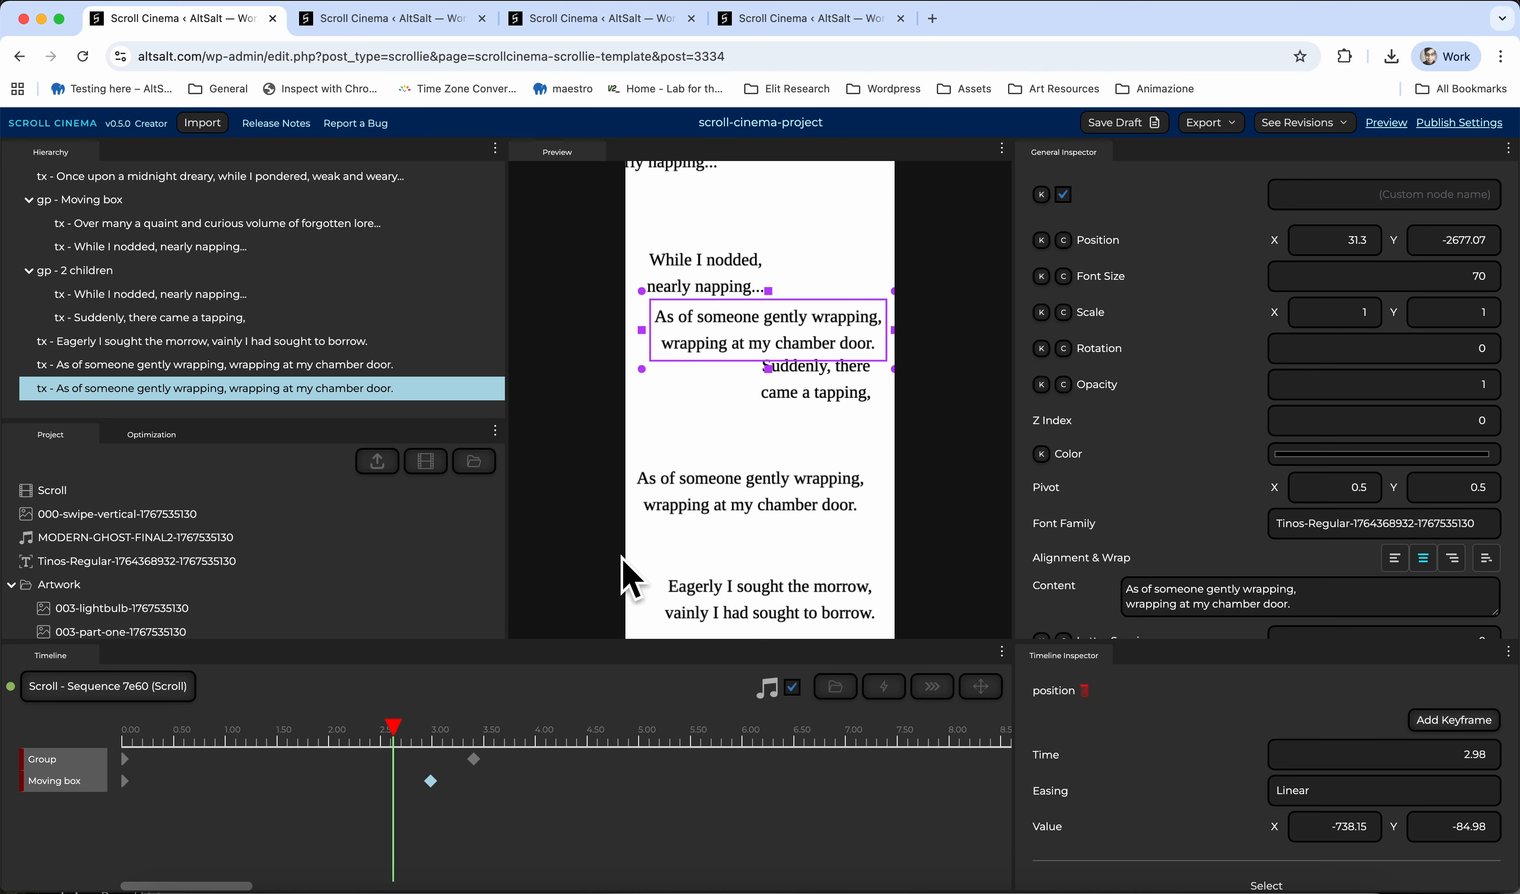
Undo the copied text's move and its duplication, going back to the "Suddenly, there came a tapping," selection
key(super+z)
key(super+z)
key(super+z)
key(super+z)
key(super+z)
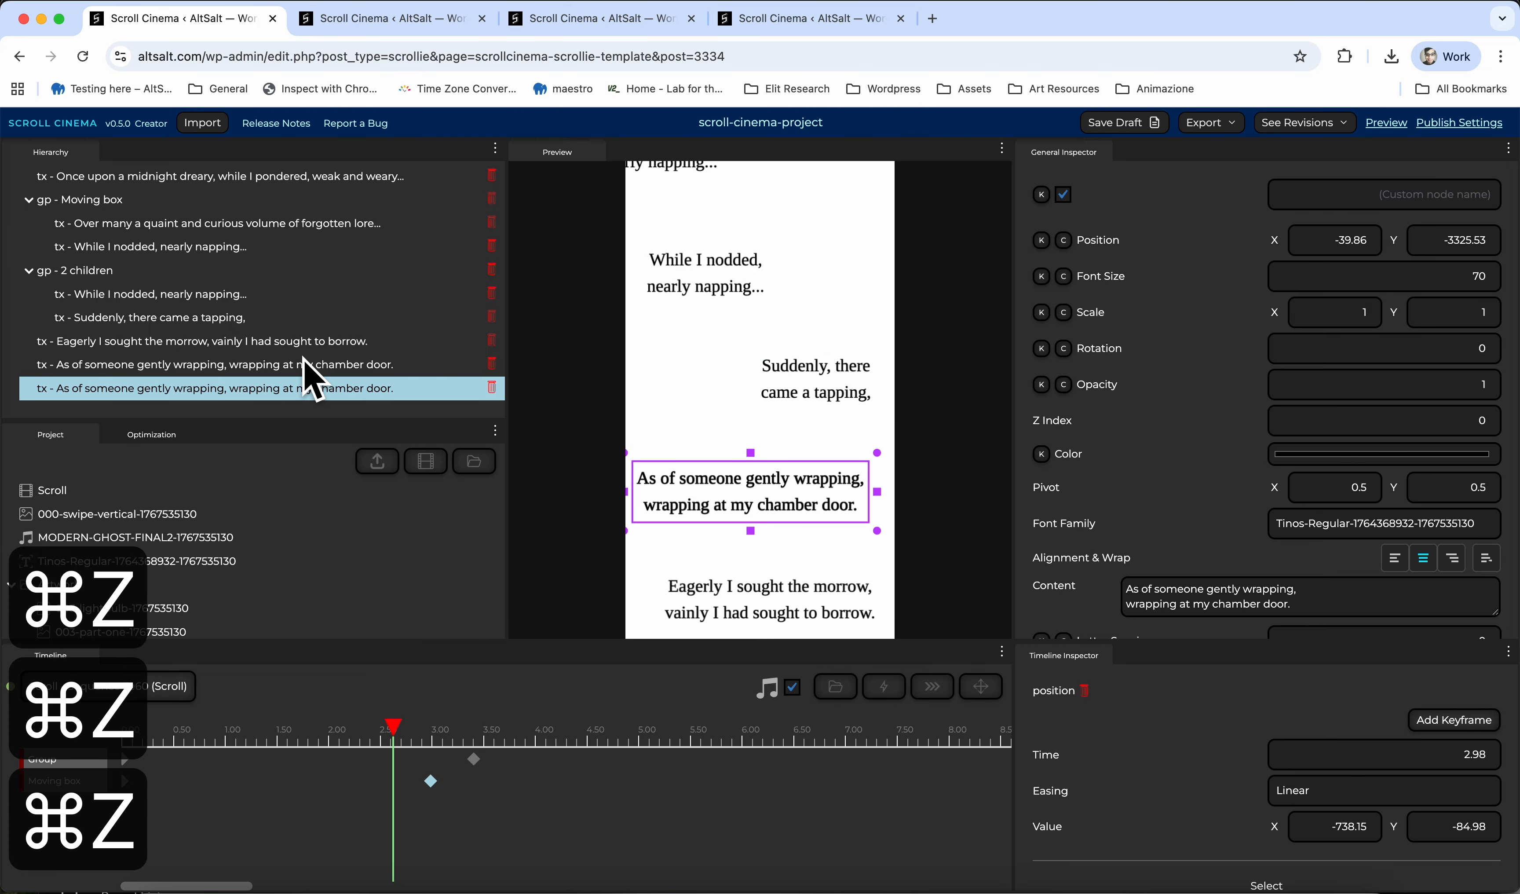
key(super+z)
key(super+z)
key(super+z)
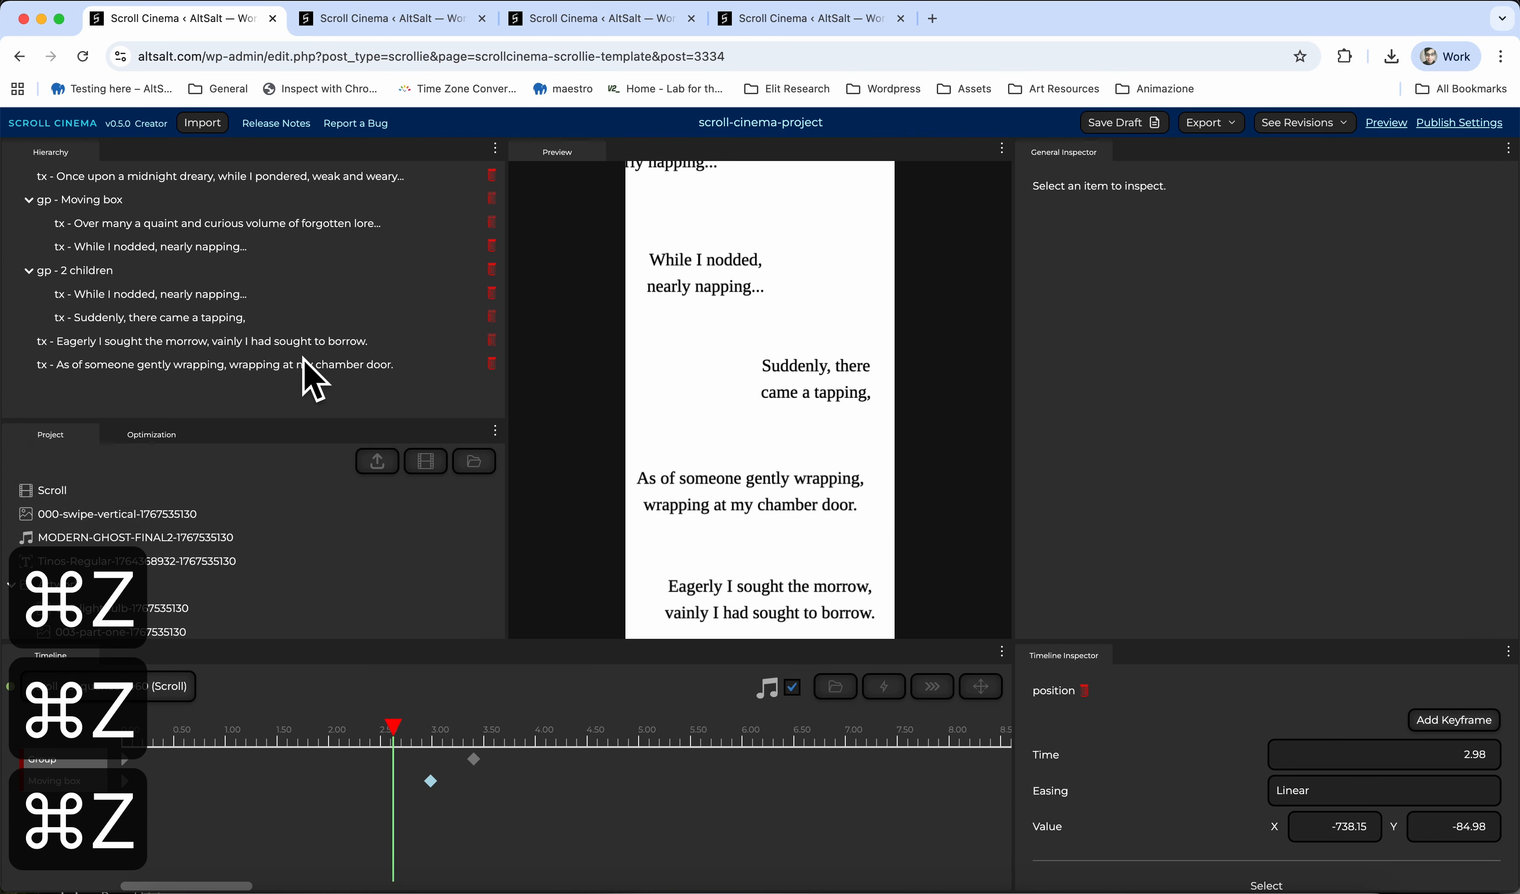
key(super+z)
key(super+z)
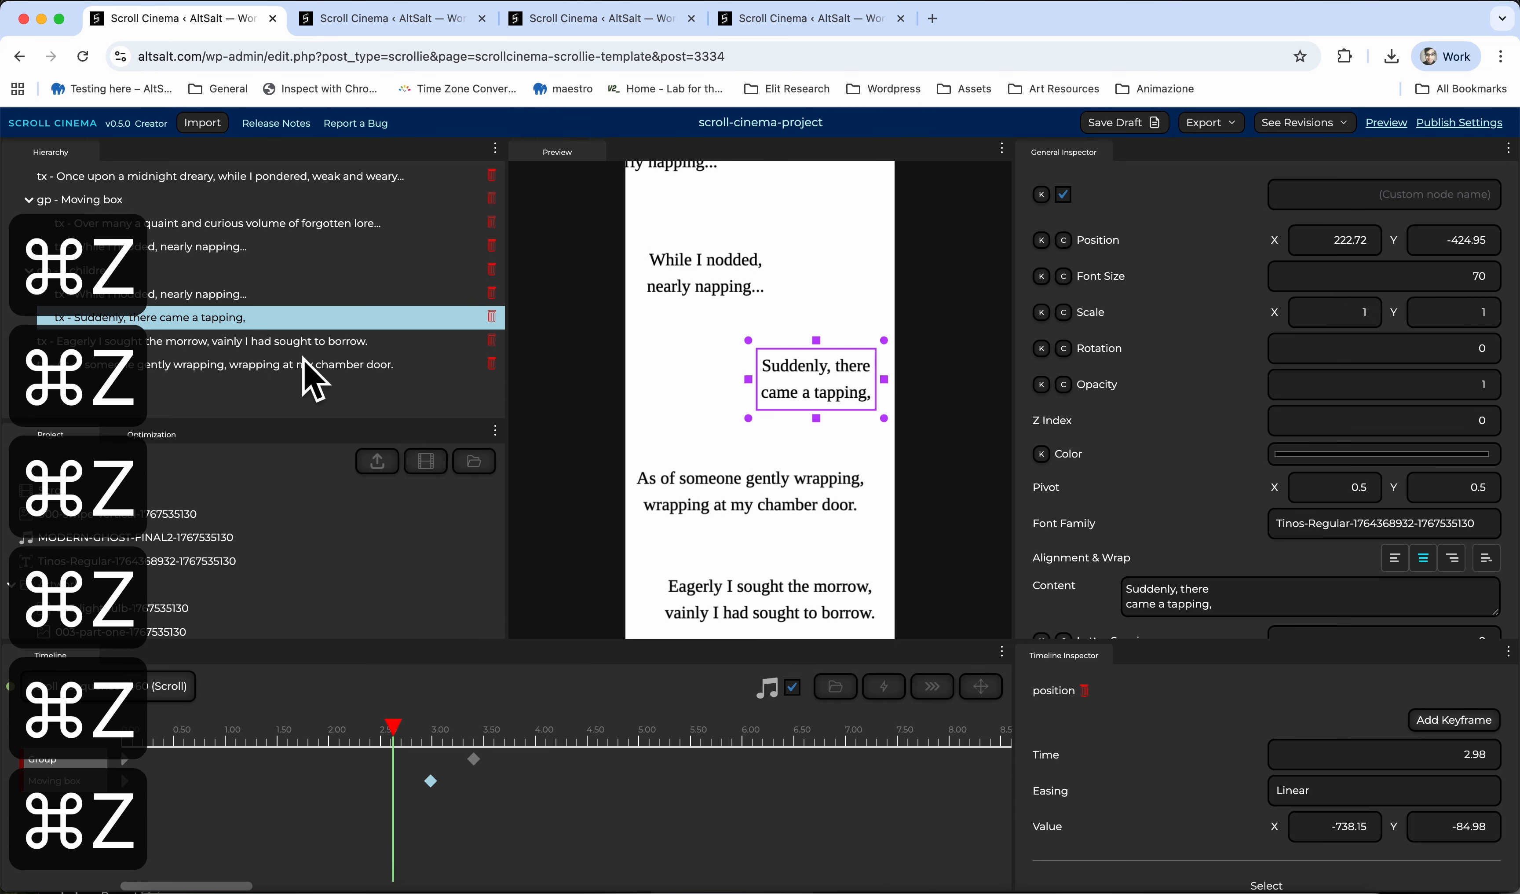
Delete the "As of someone gently wrapping, wrapping at my chamber door." text from the hierarchy
click(491, 363)
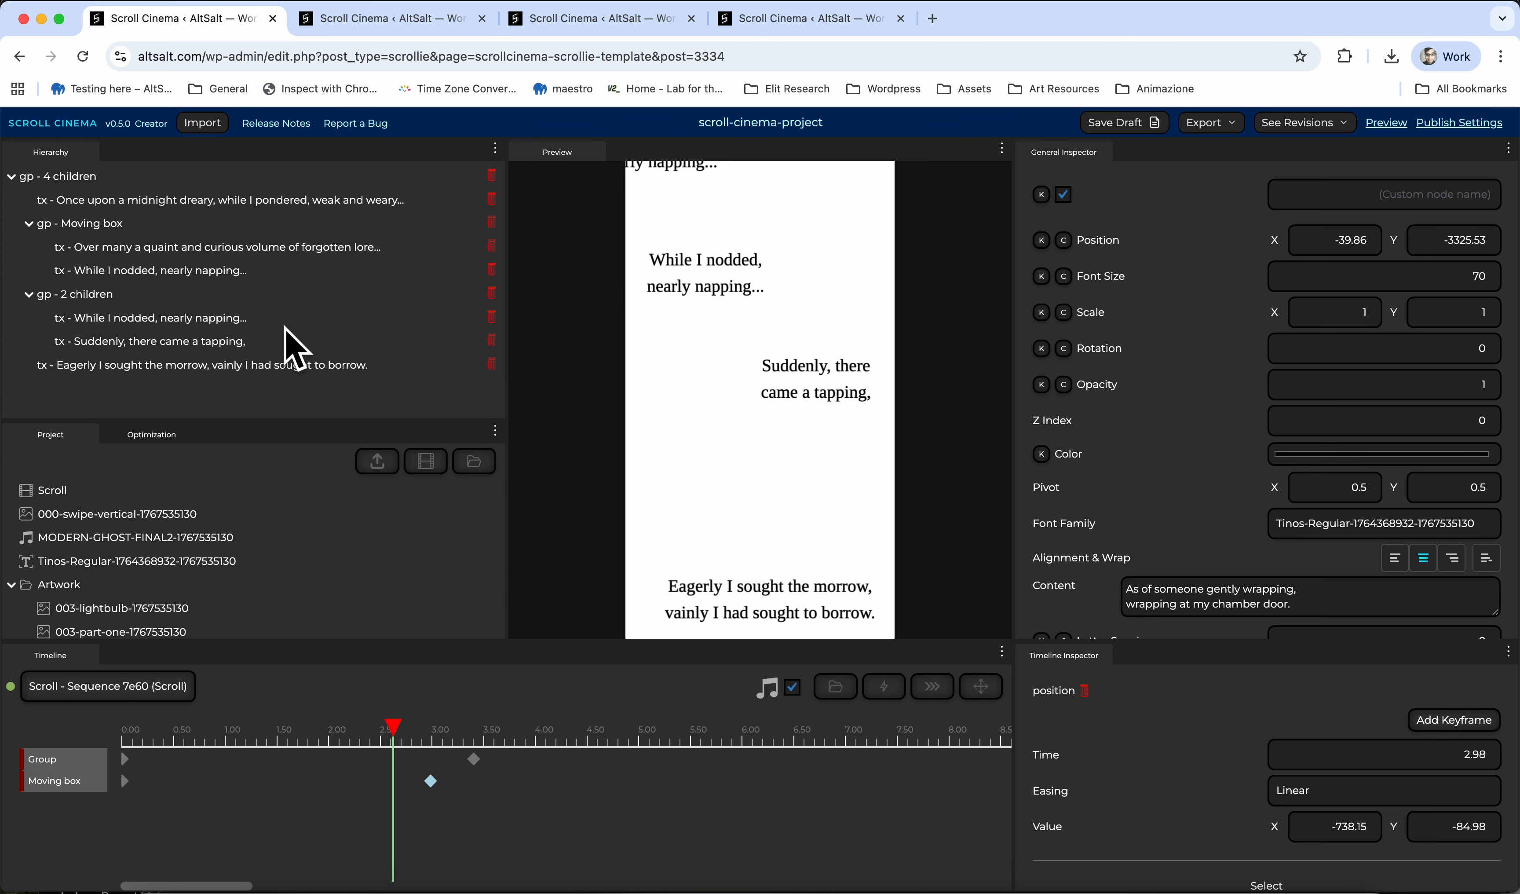
scroll(288, 335, up, 2)
Scrub through the Moving box group's motion from 0.00 and add a default "(Content here)" text inside that group
click(191, 255)
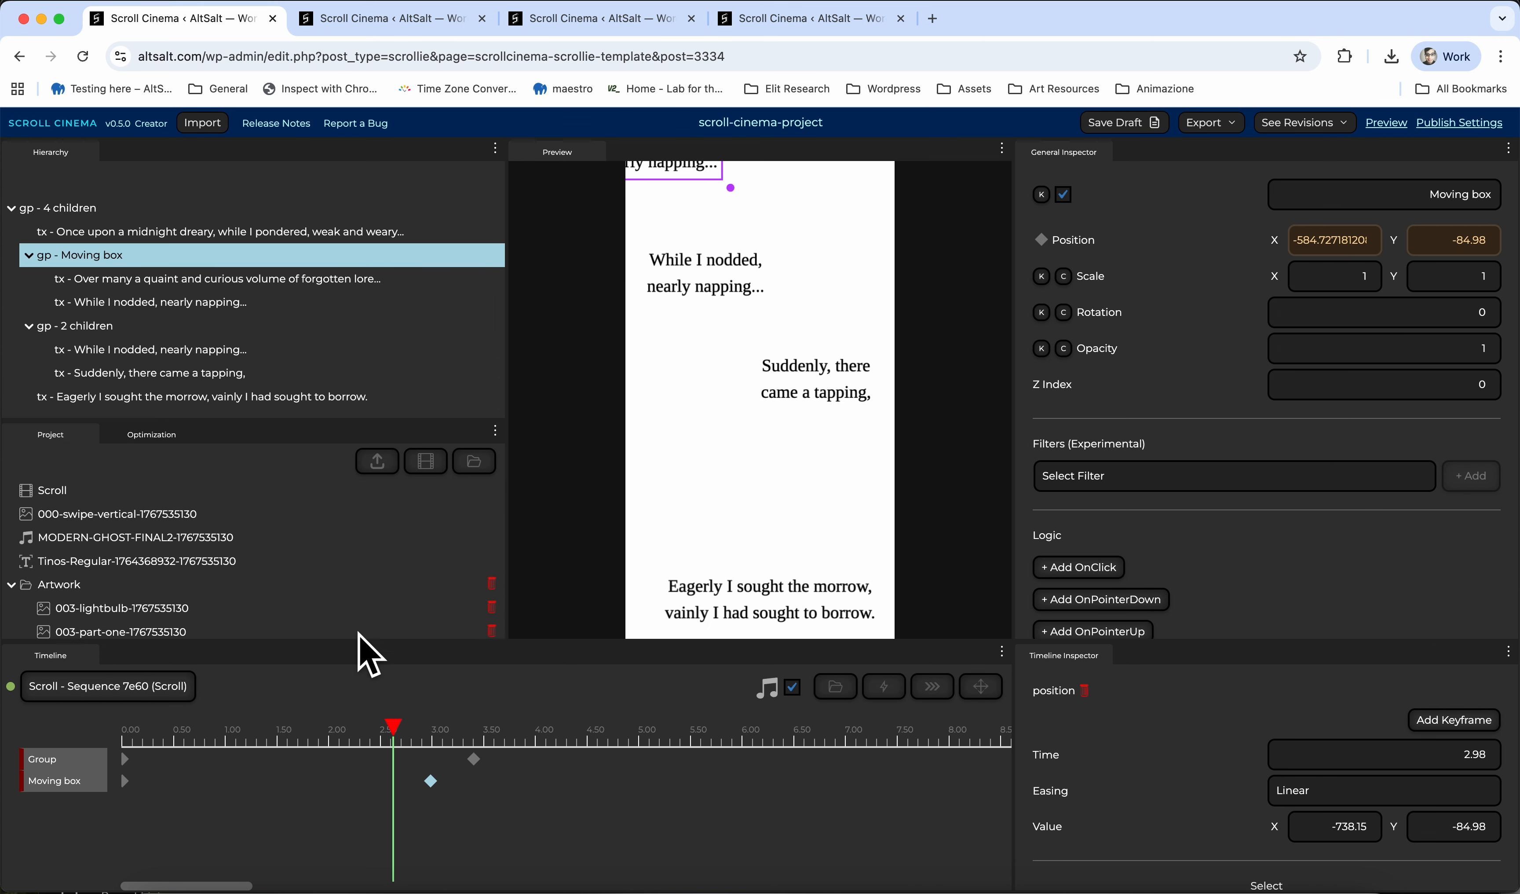
drag(386, 721, 107, 707)
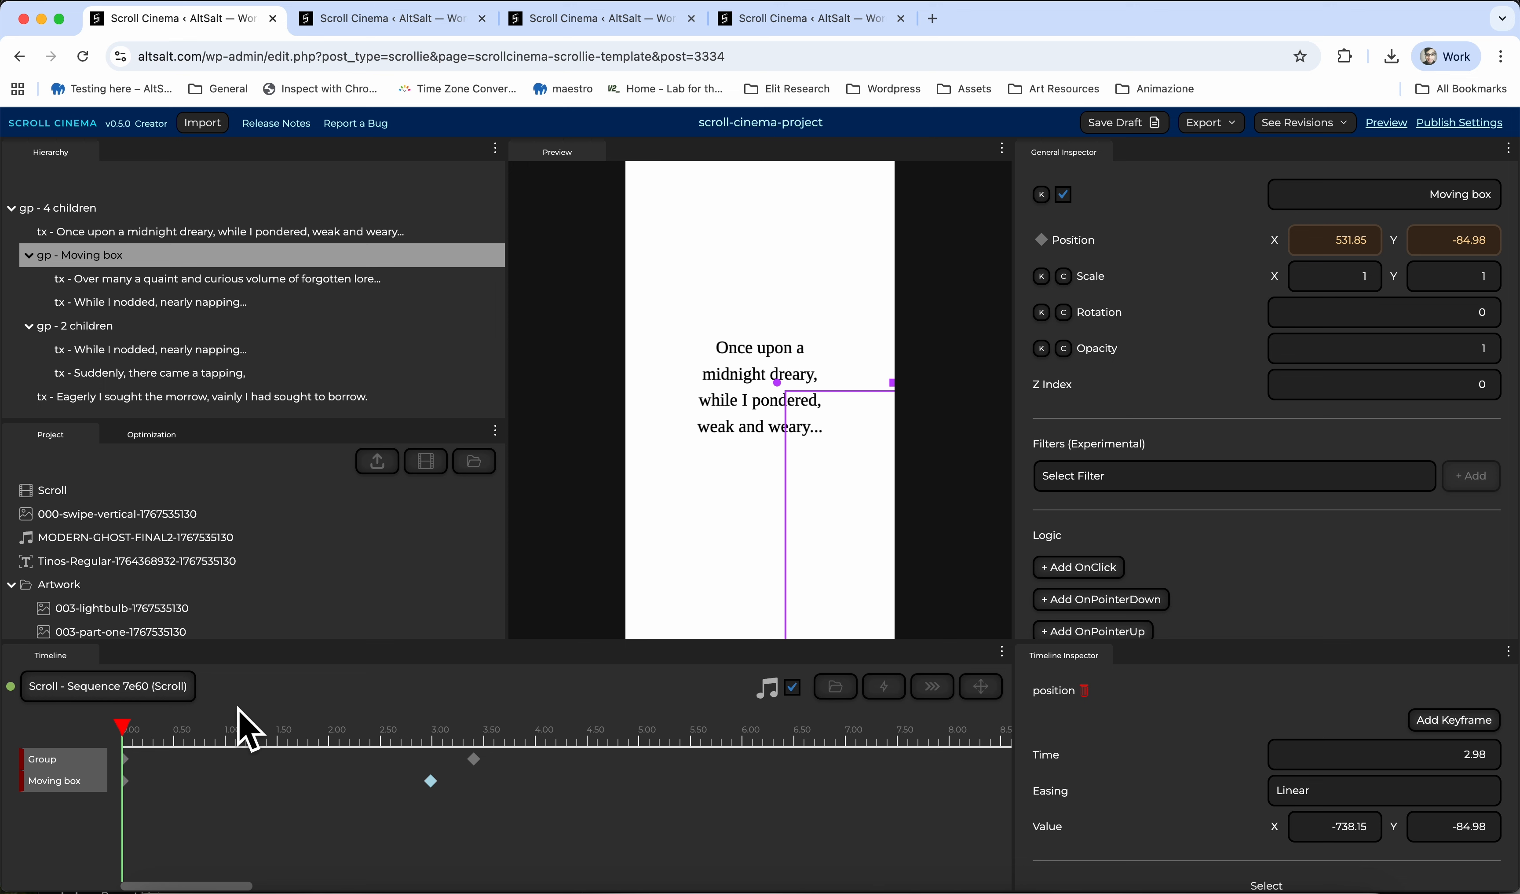
drag(238, 709, 272, 715)
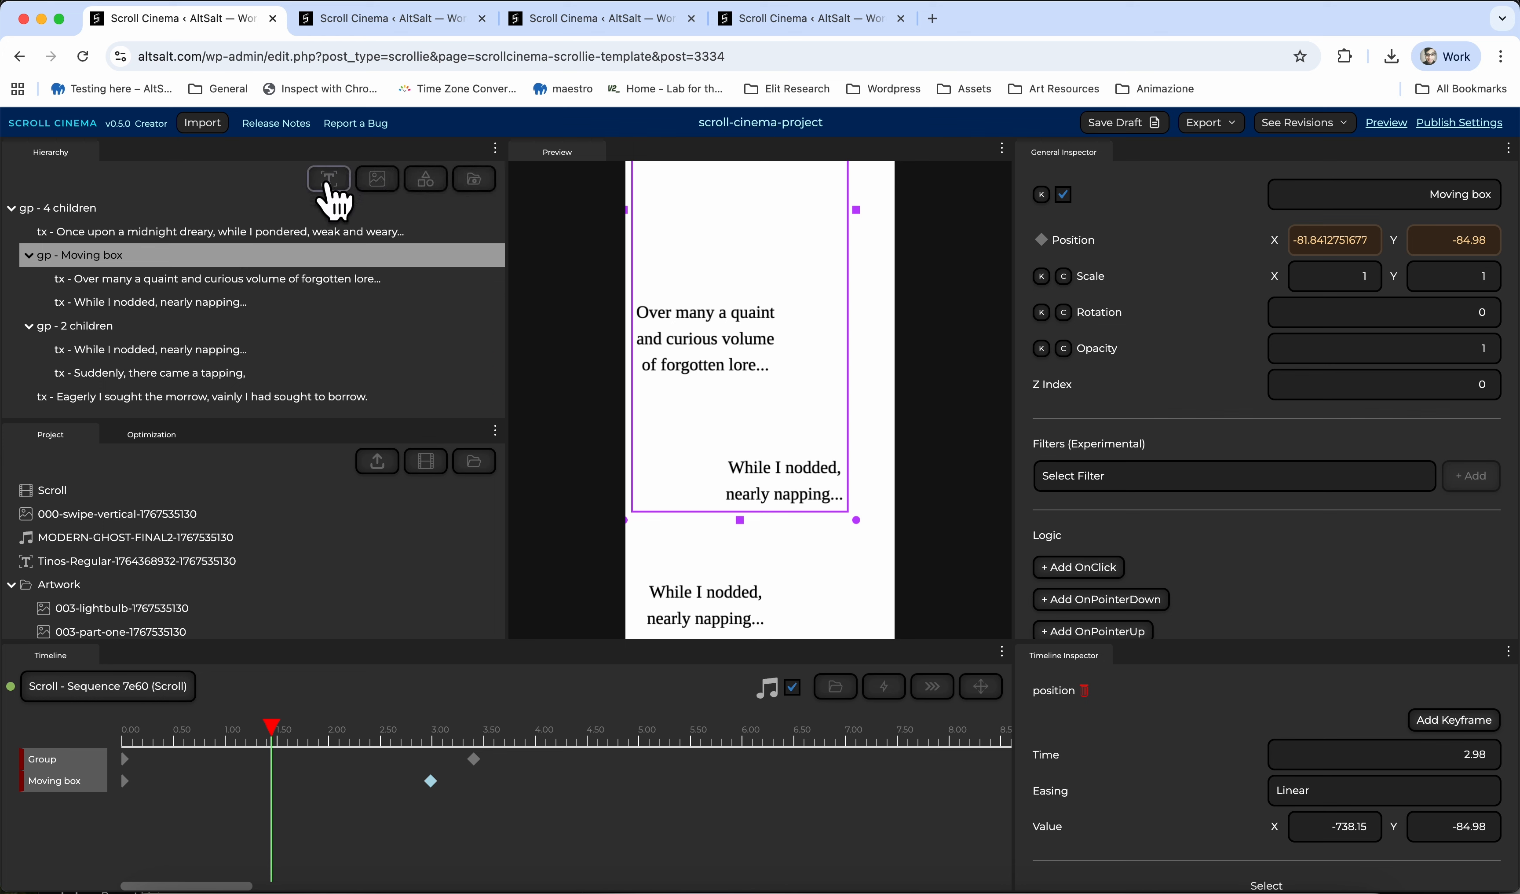
click(328, 181)
click(331, 209)
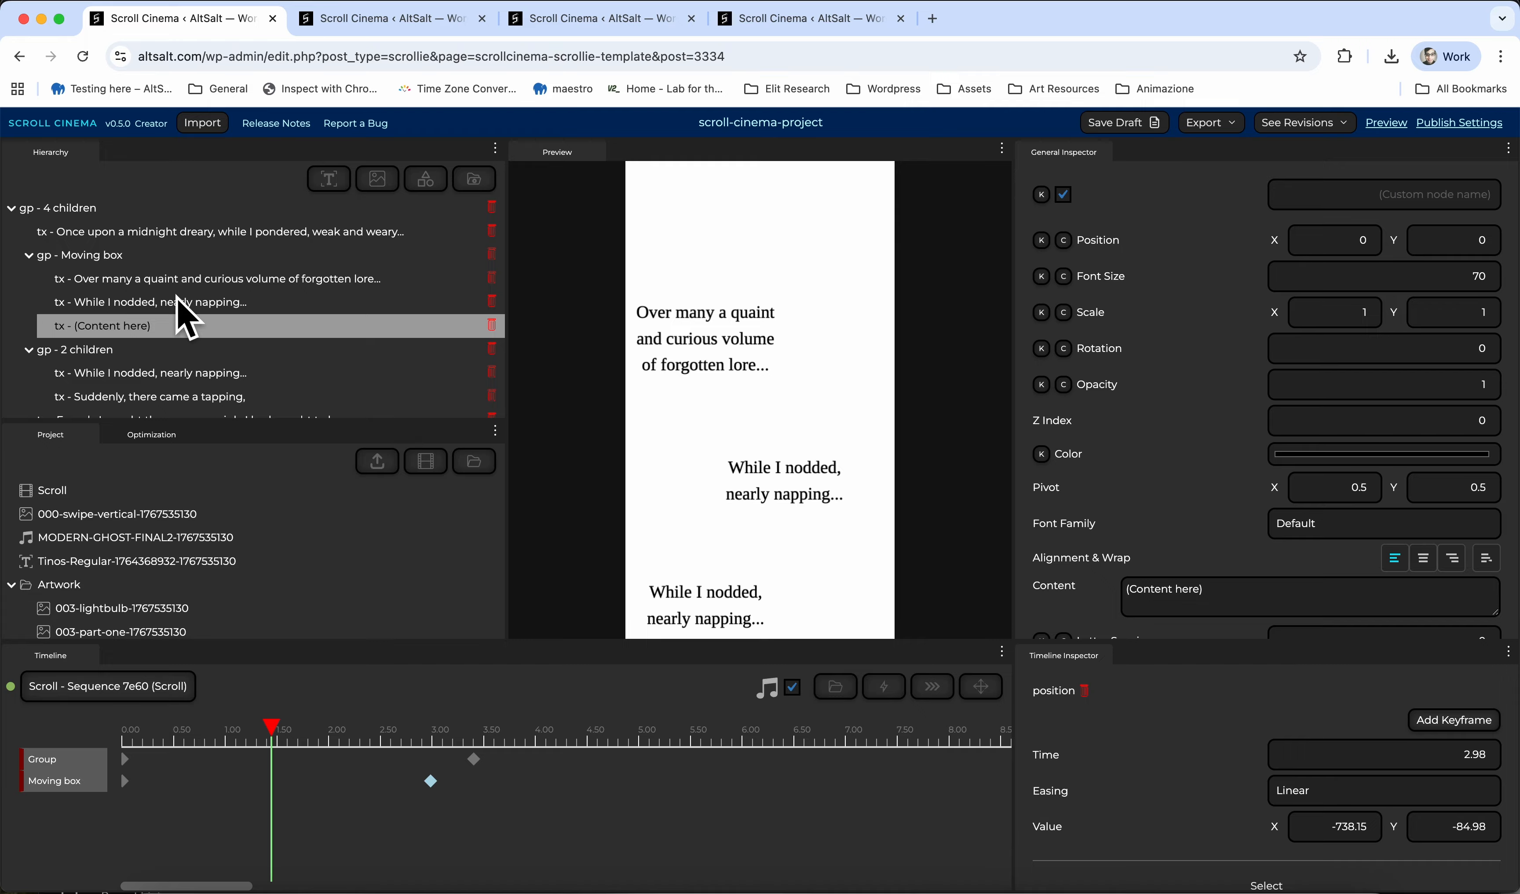
click(122, 256)
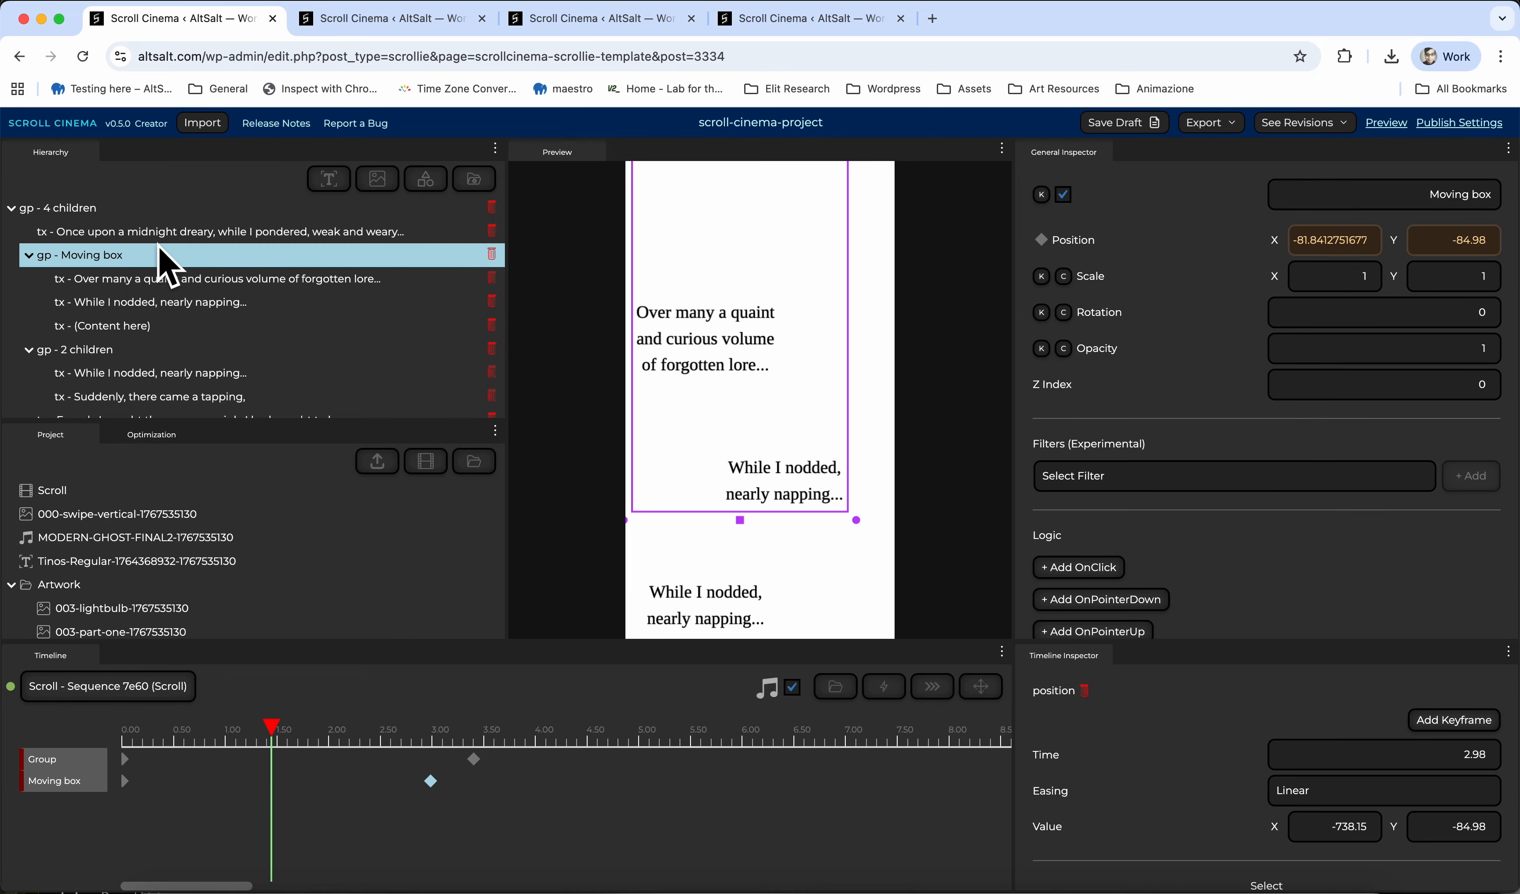
click(122, 325)
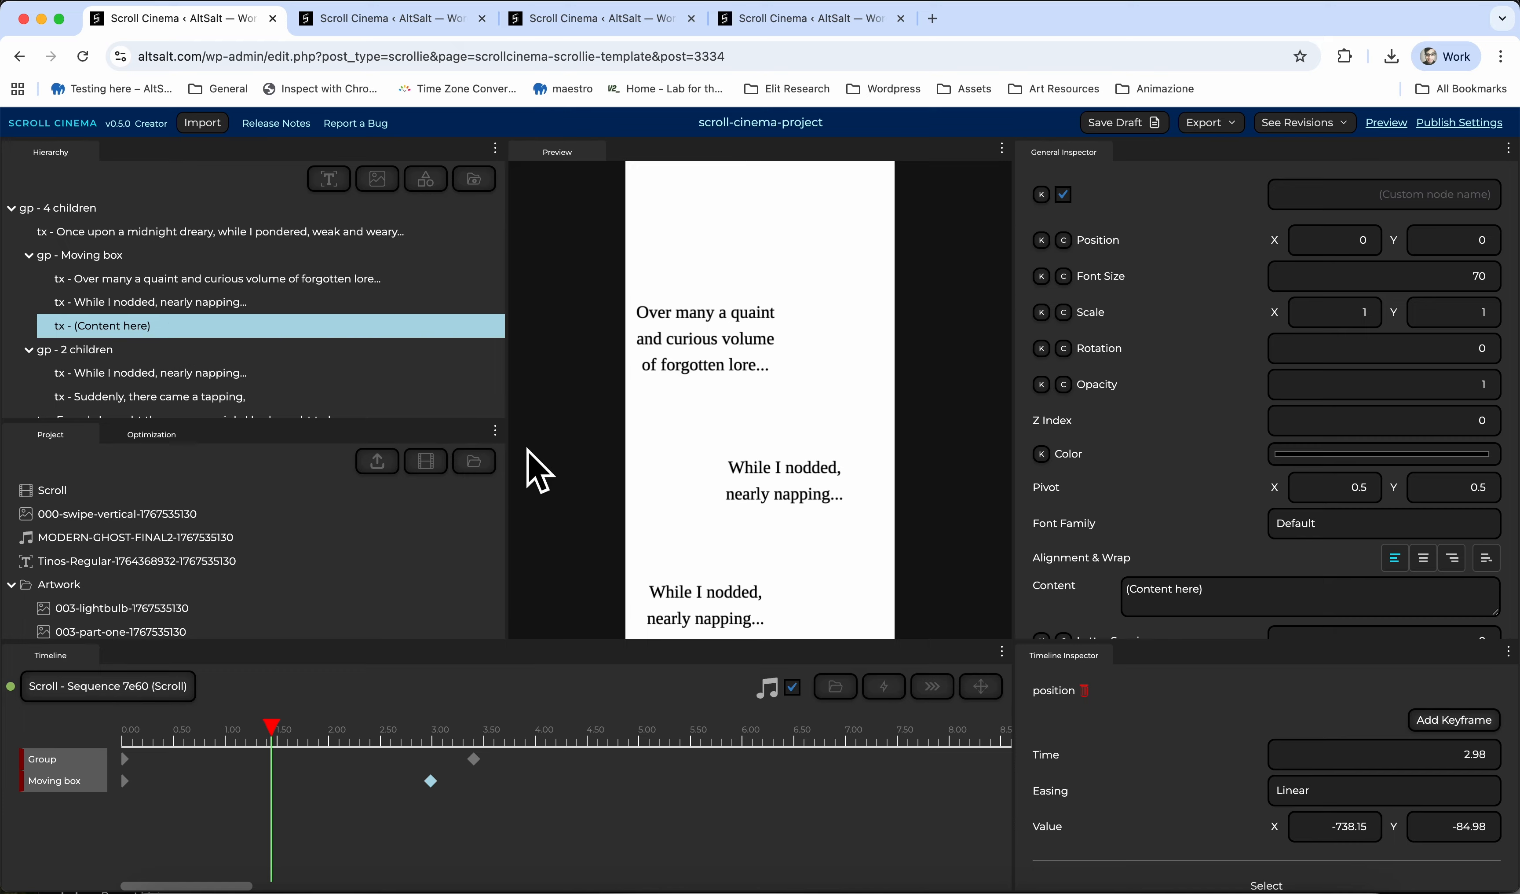
Move the Moving box group's "(Content here)" text to about X 460, Y -1589 and scrub the playhead to about 1.49
drag(267, 709, 163, 747)
drag(876, 306, 816, 654)
drag(232, 703, 303, 739)
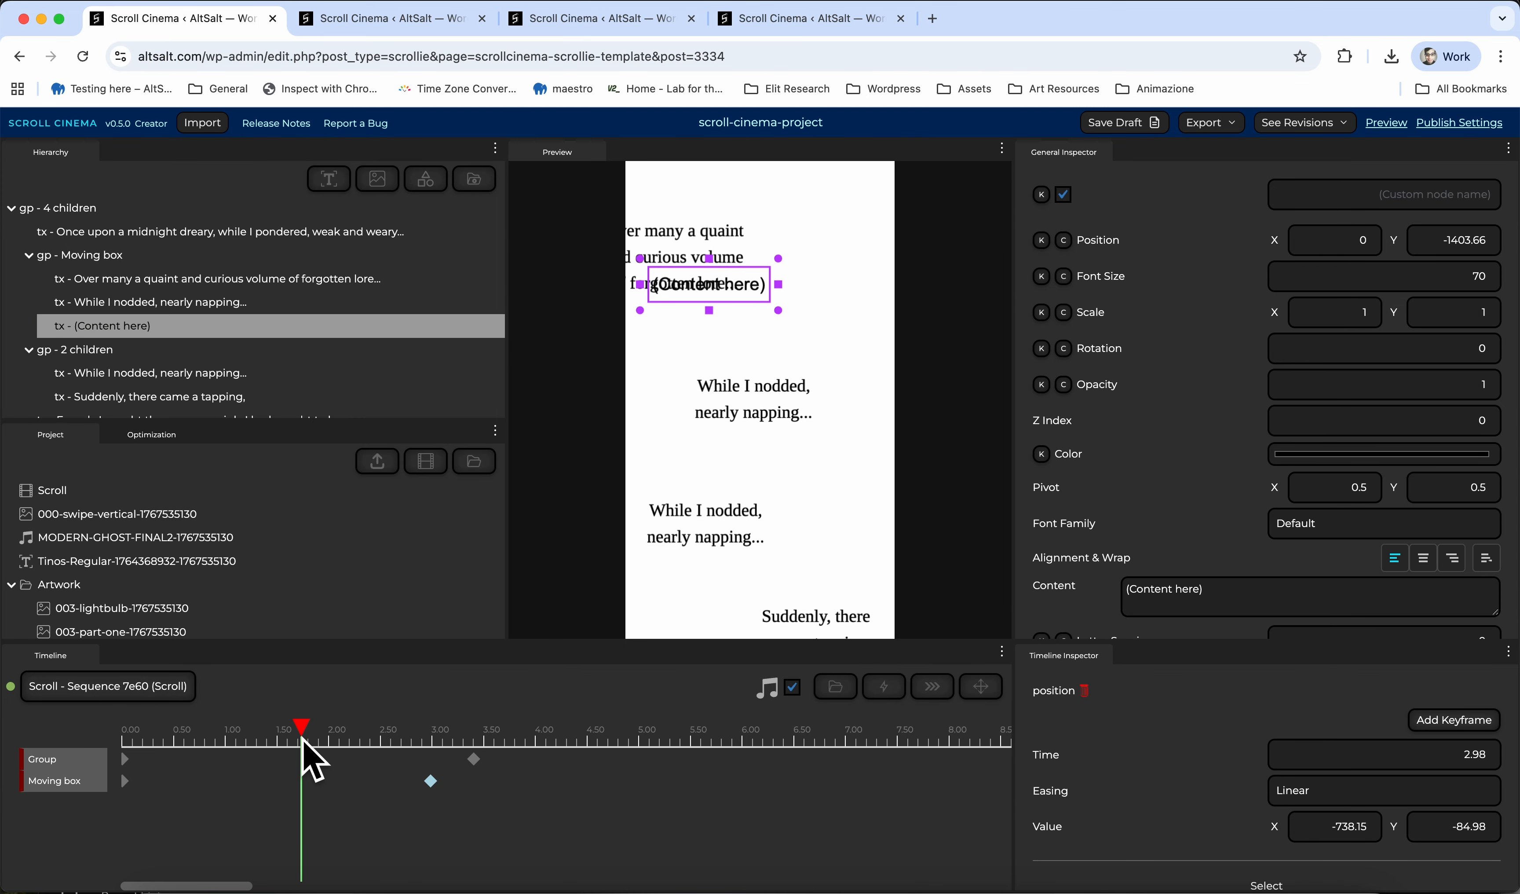
drag(775, 331, 875, 346)
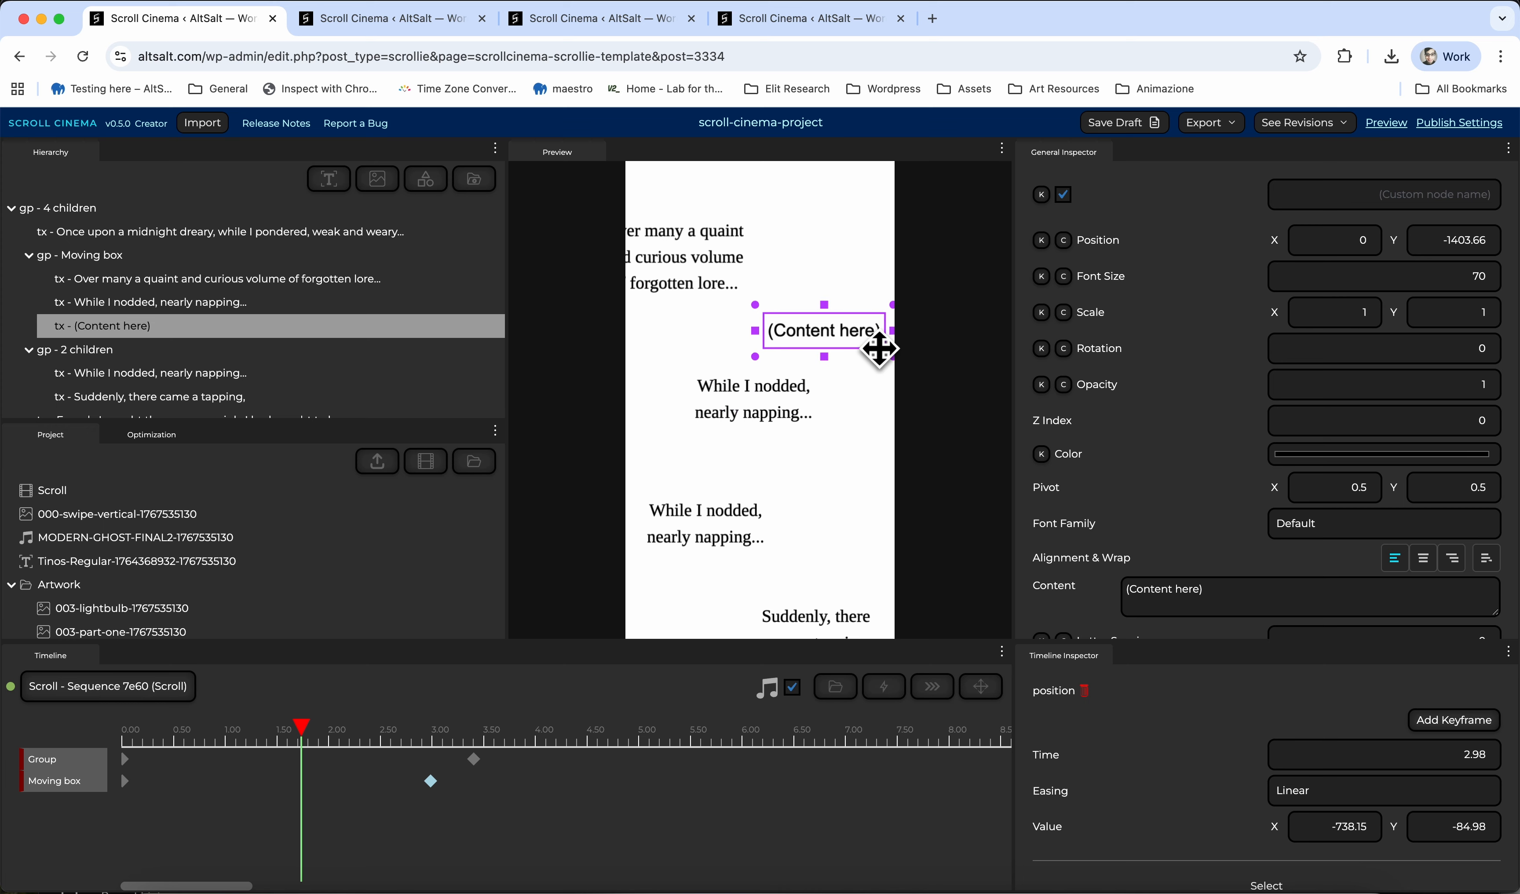
click(314, 738)
drag(314, 734, 277, 719)
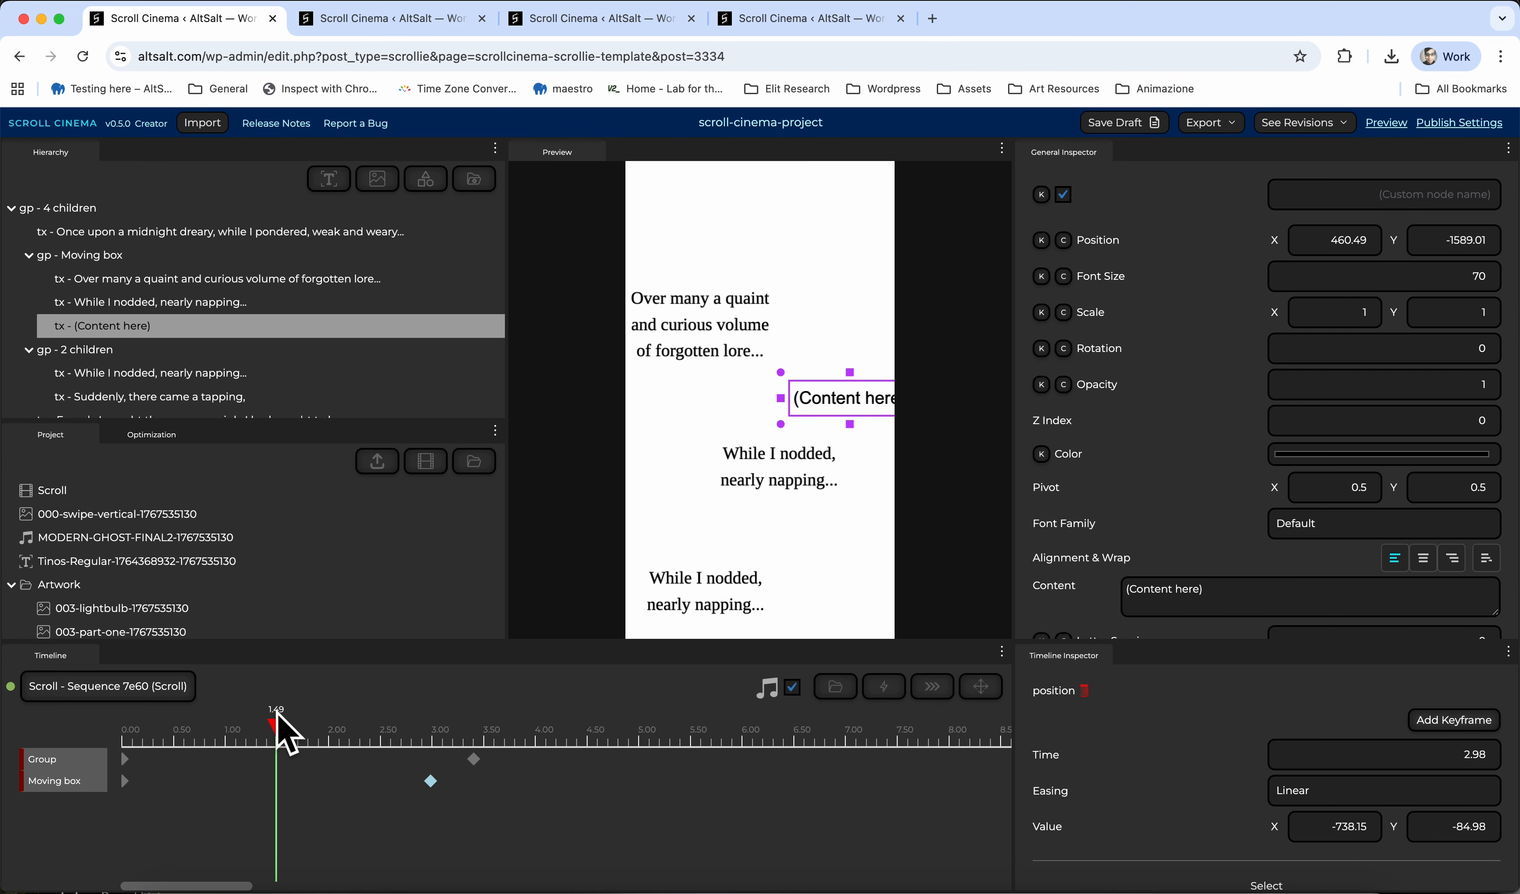
Add a default text to the group containing "Suddenly, there came a tapping," and move it to about X 136, Y 248
click(193, 304)
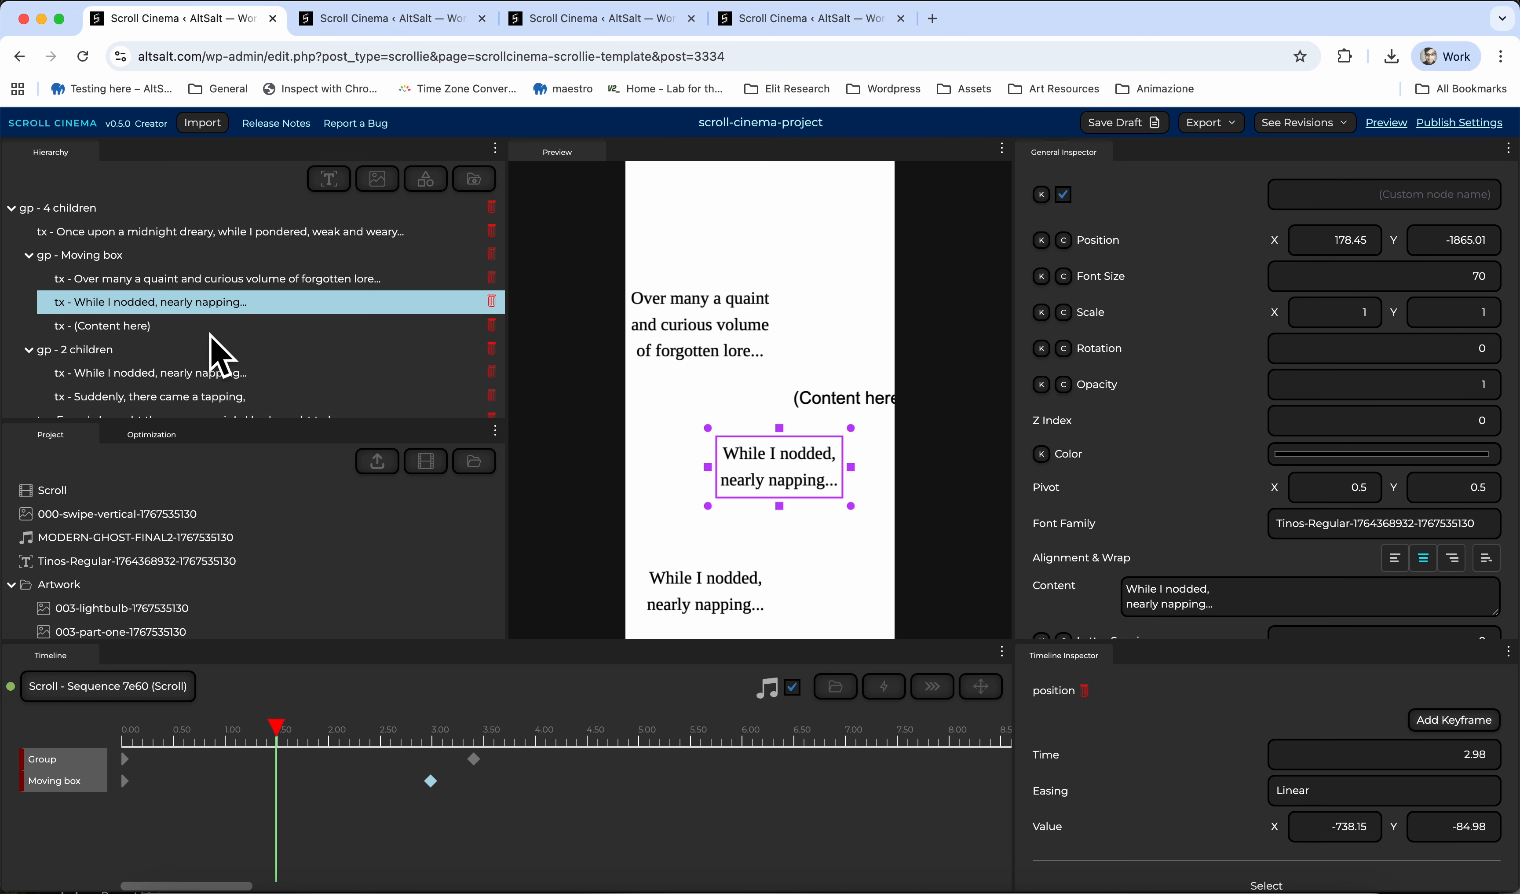
scroll(208, 341, down, 2)
click(186, 335)
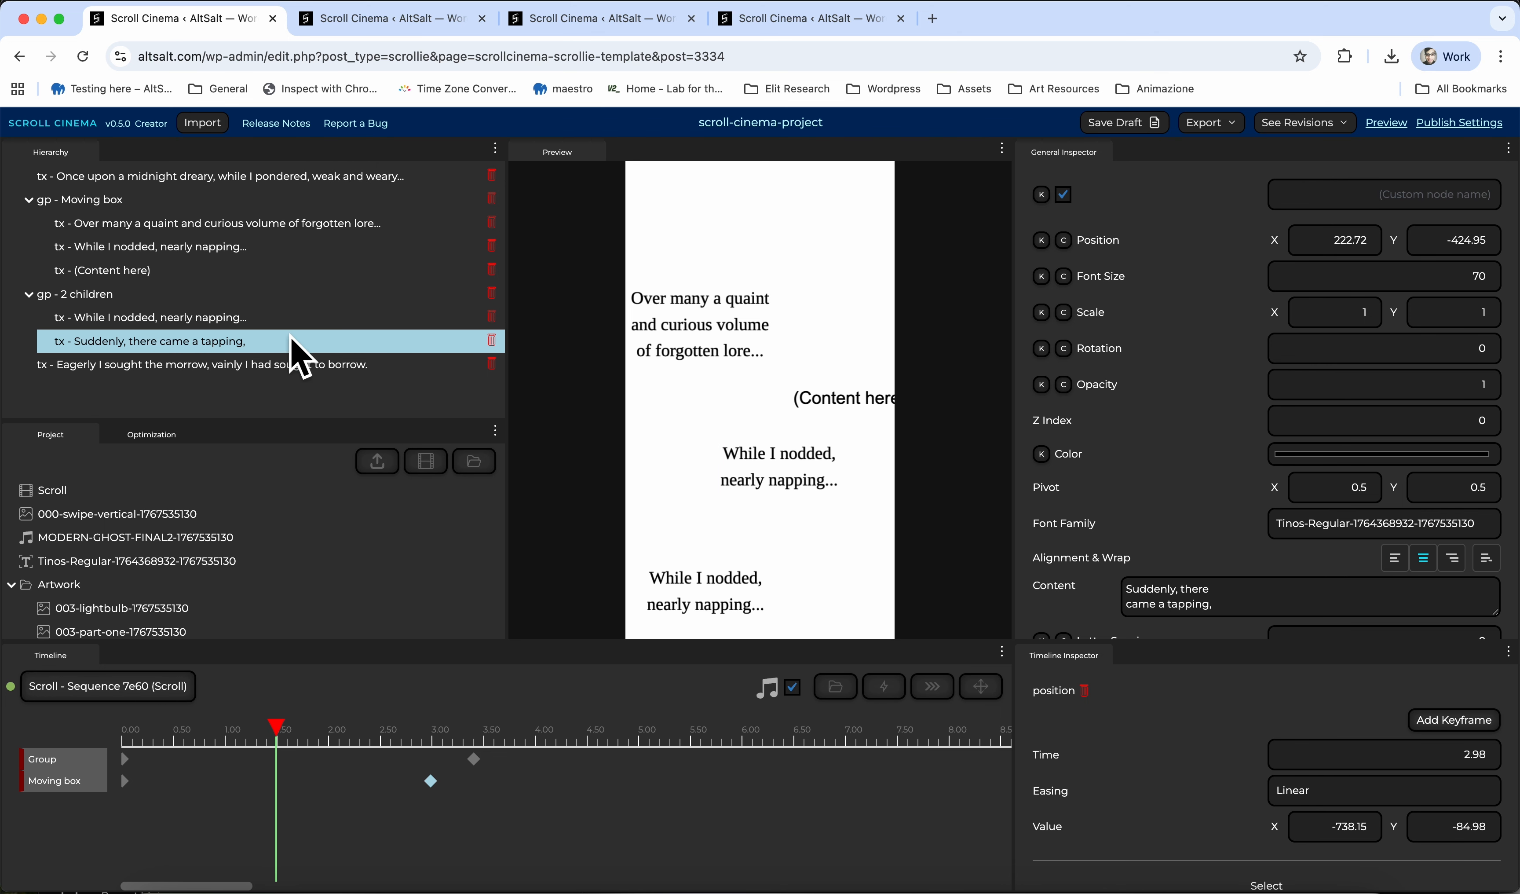
mouse_move(328, 178)
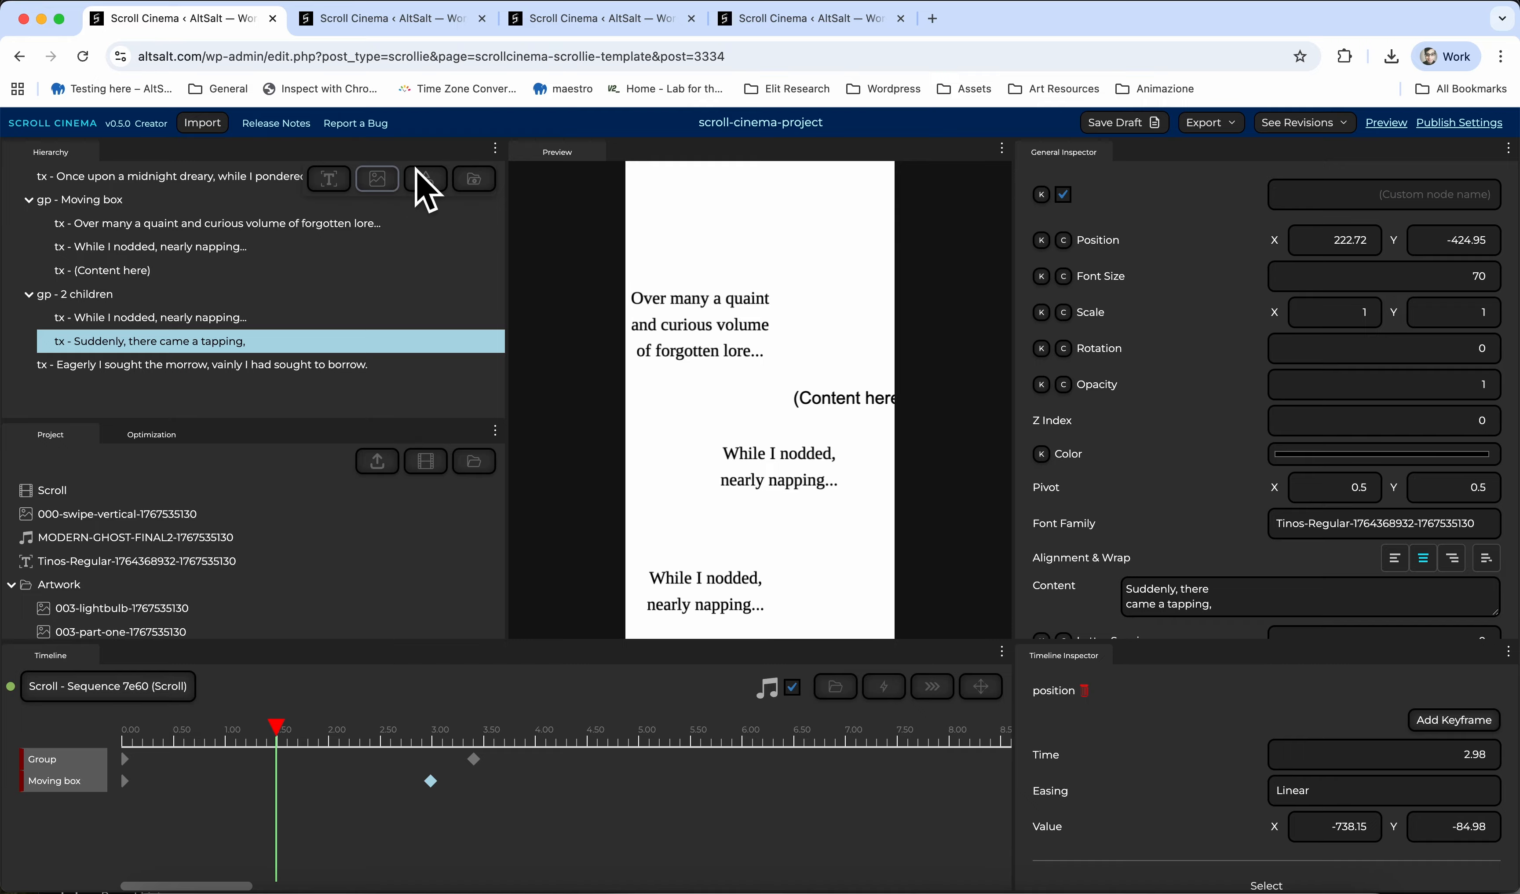
click(329, 180)
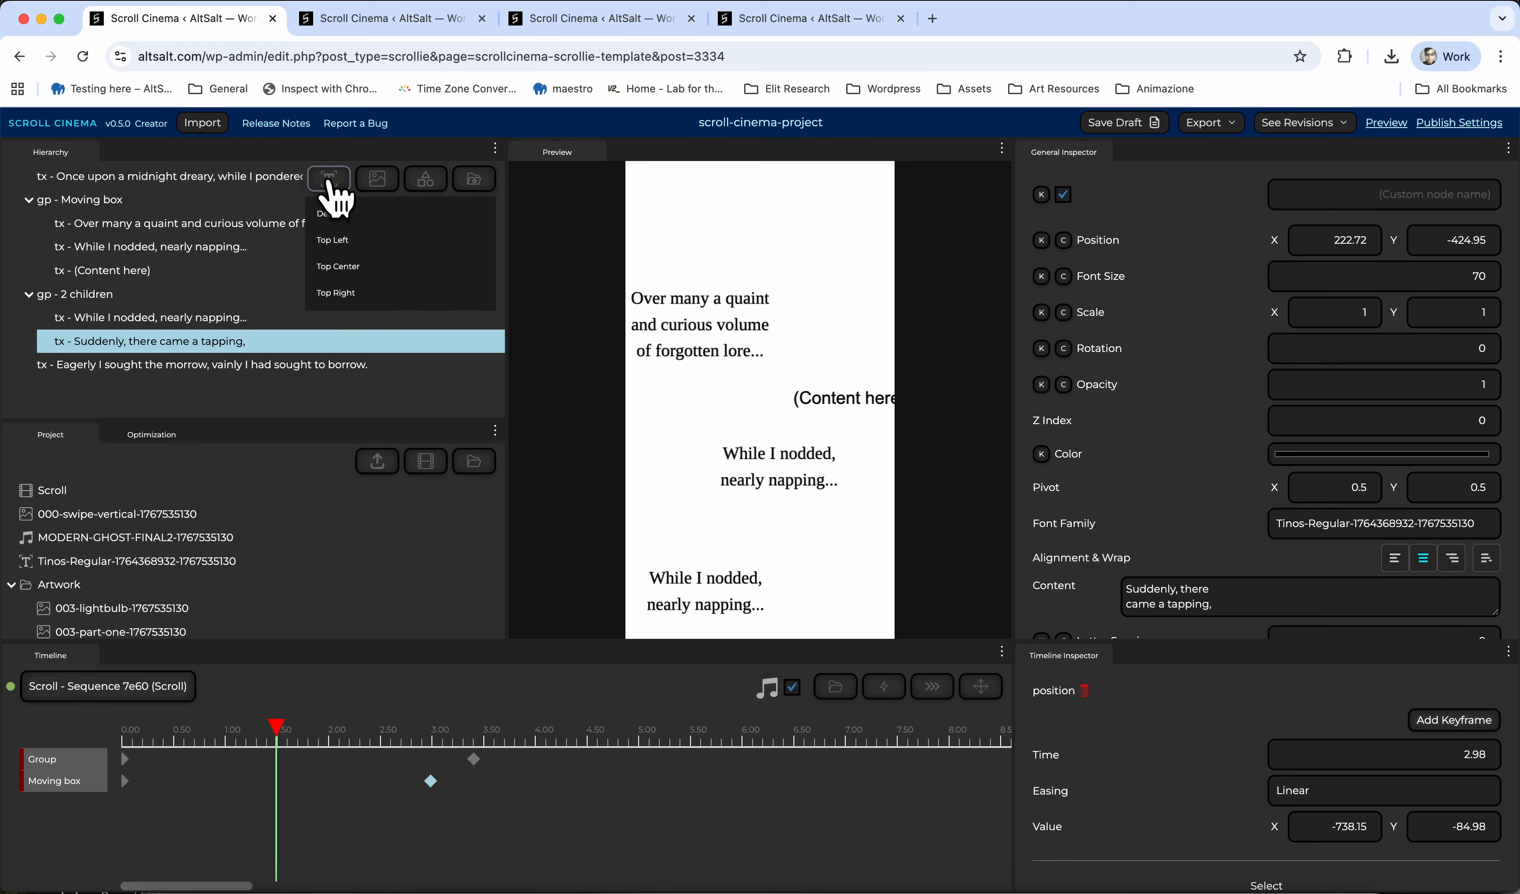
click(328, 213)
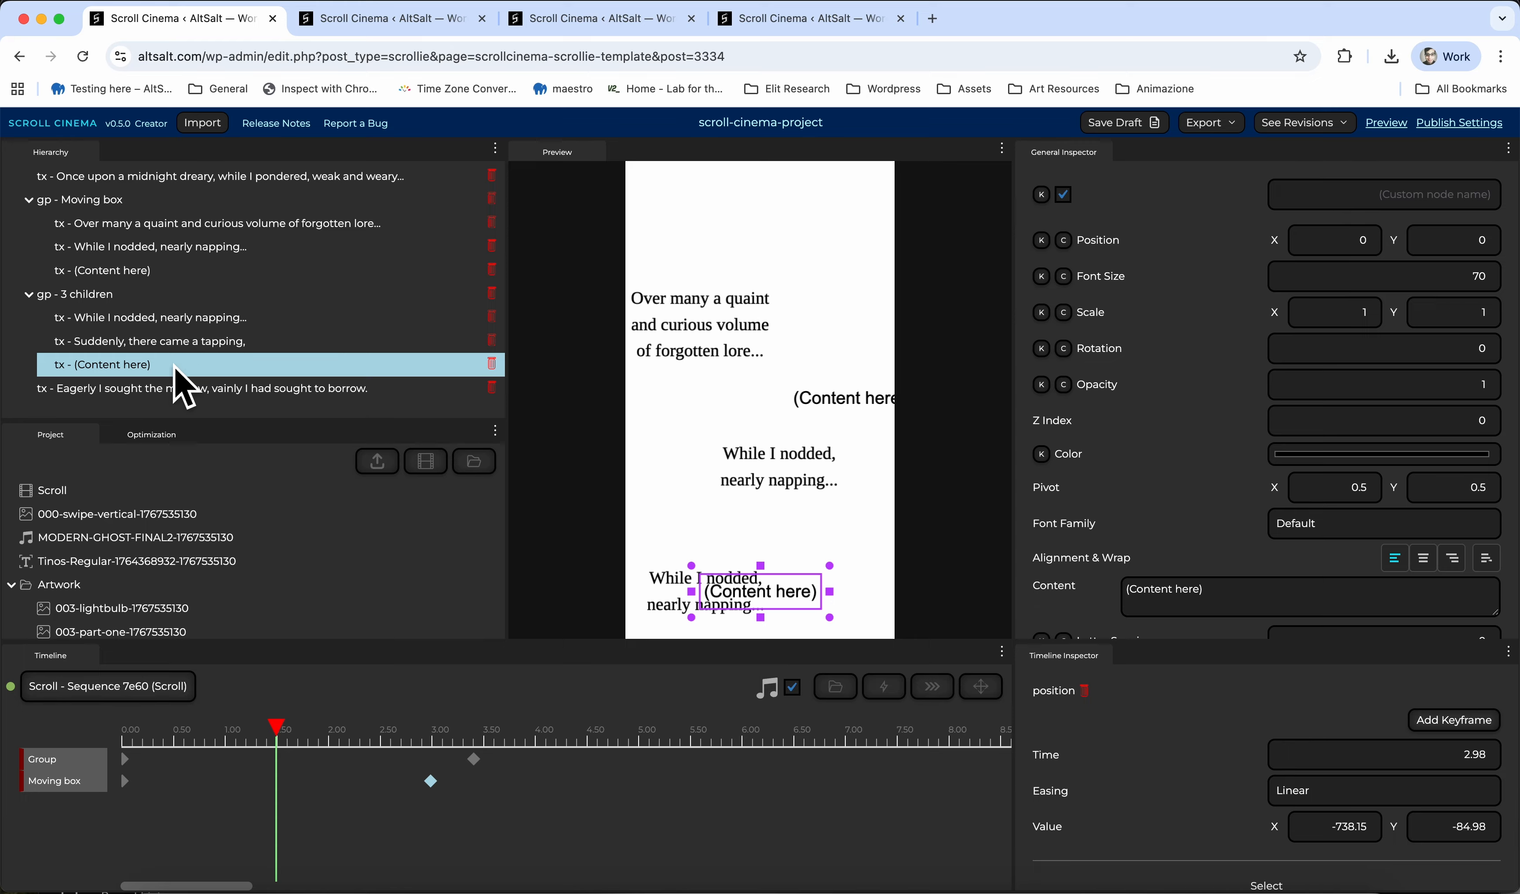
drag(771, 610, 805, 547)
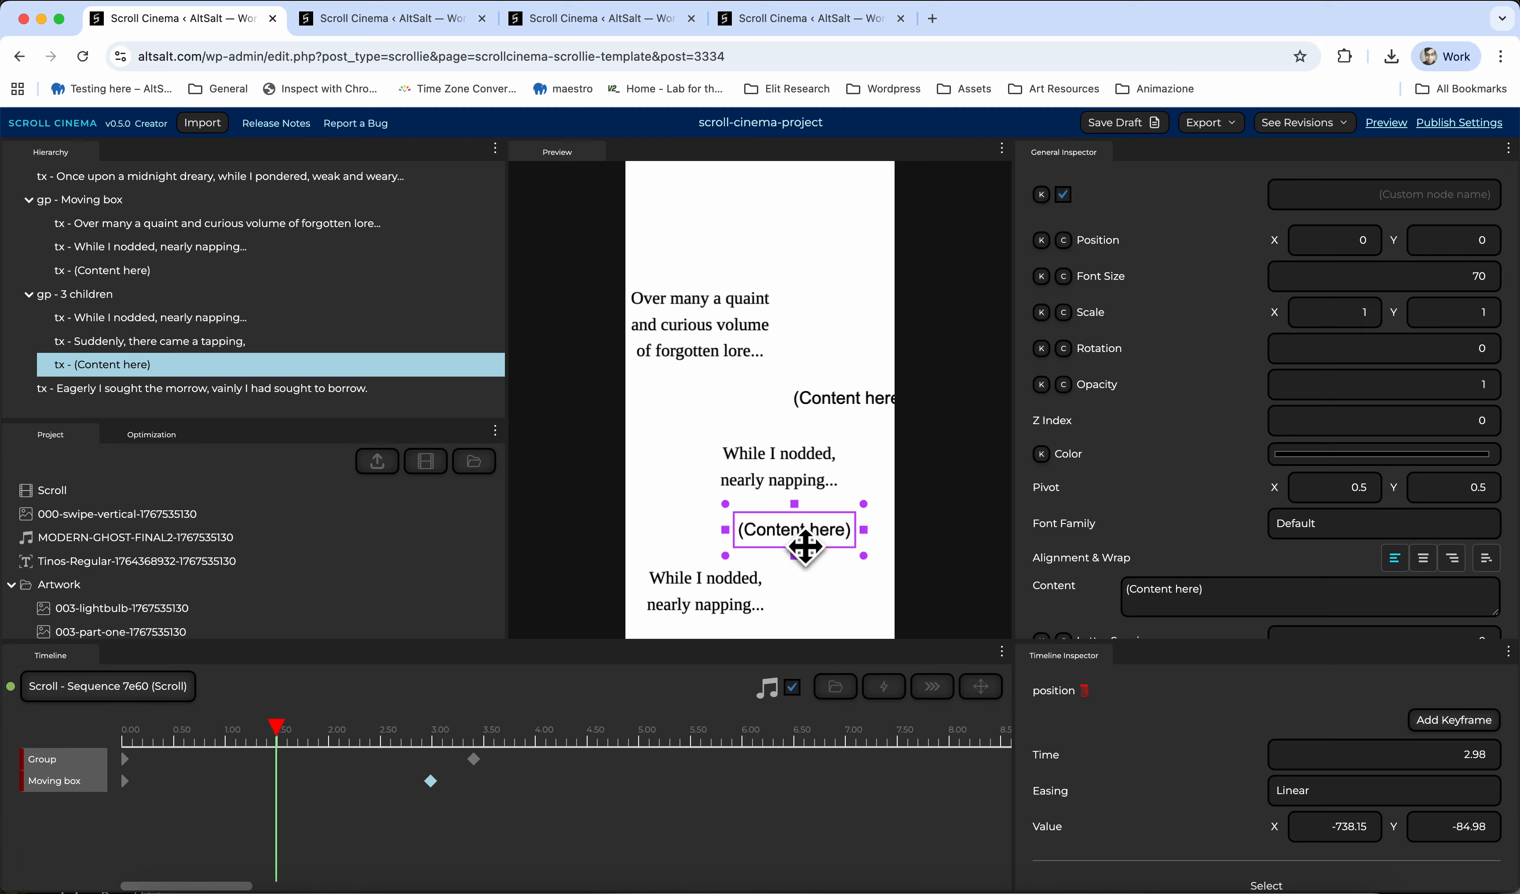
click(307, 720)
mouse_move(409, 718)
mouse_down()
mouse_move(288, 711)
mouse_move(430, 707)
mouse_up()
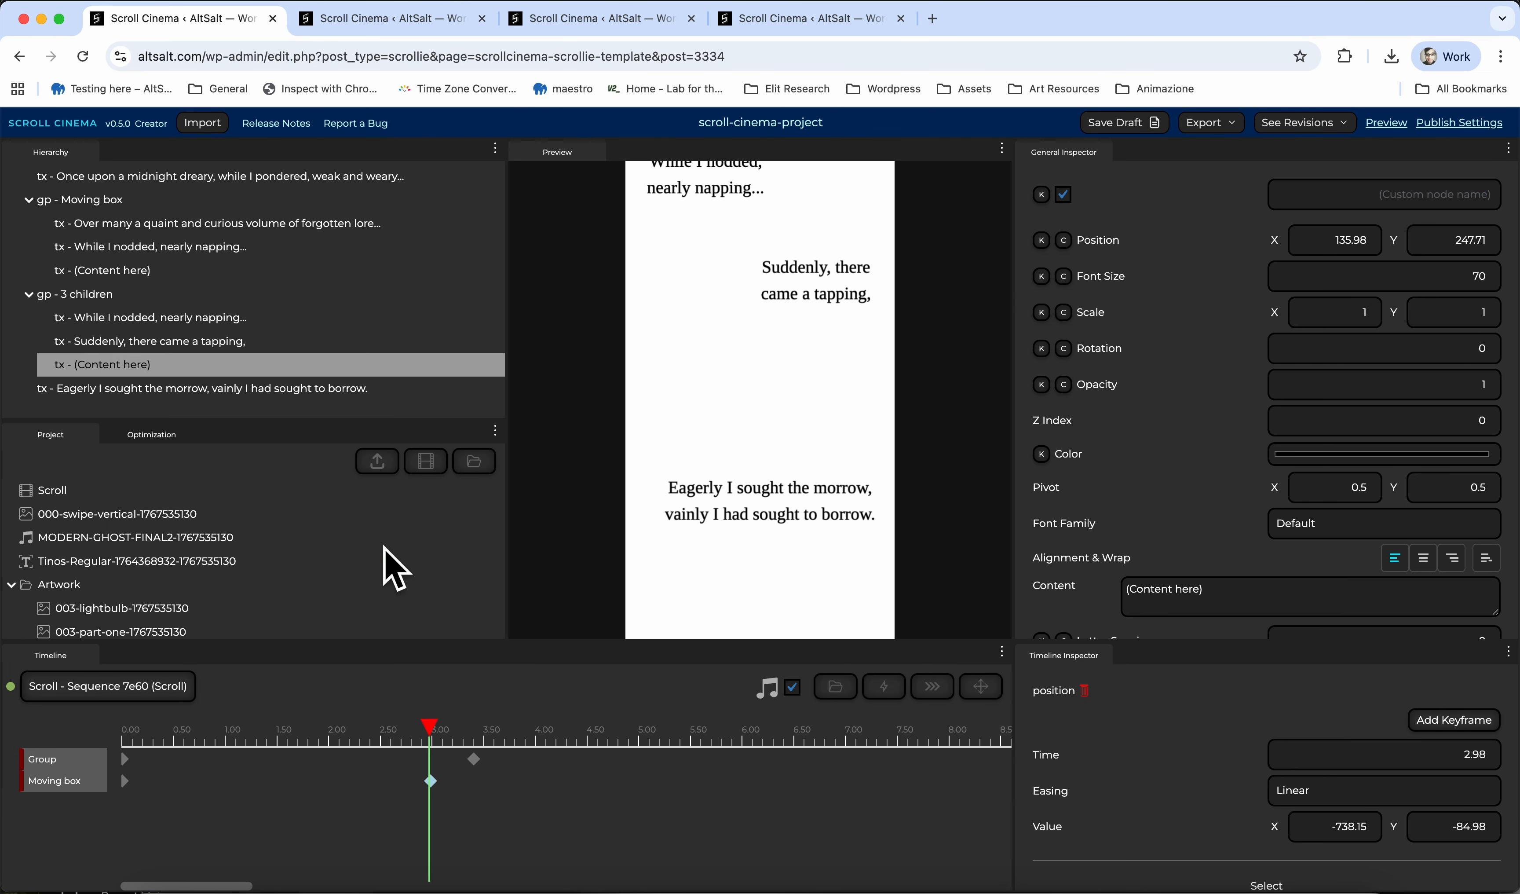
Collapse both subgroups, reorder "Eagerly I sought the morrow, vainly I had sought to borrow." above Moving box, and expand them again
scroll(342, 321, up, 2)
scroll(342, 320, down, 2)
scroll(318, 319, up, 3)
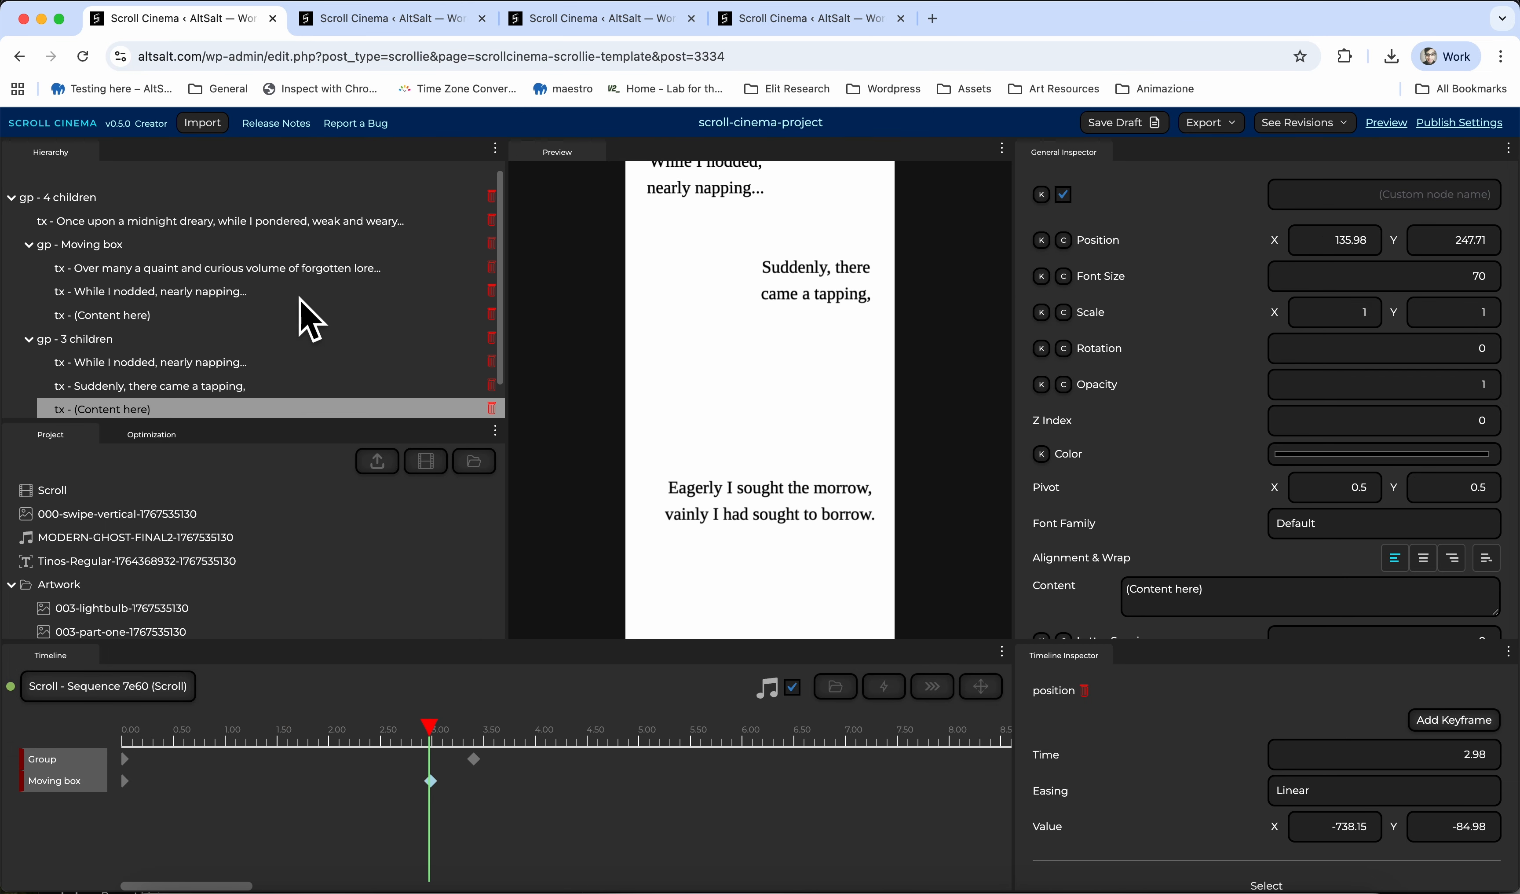
click(28, 255)
click(28, 279)
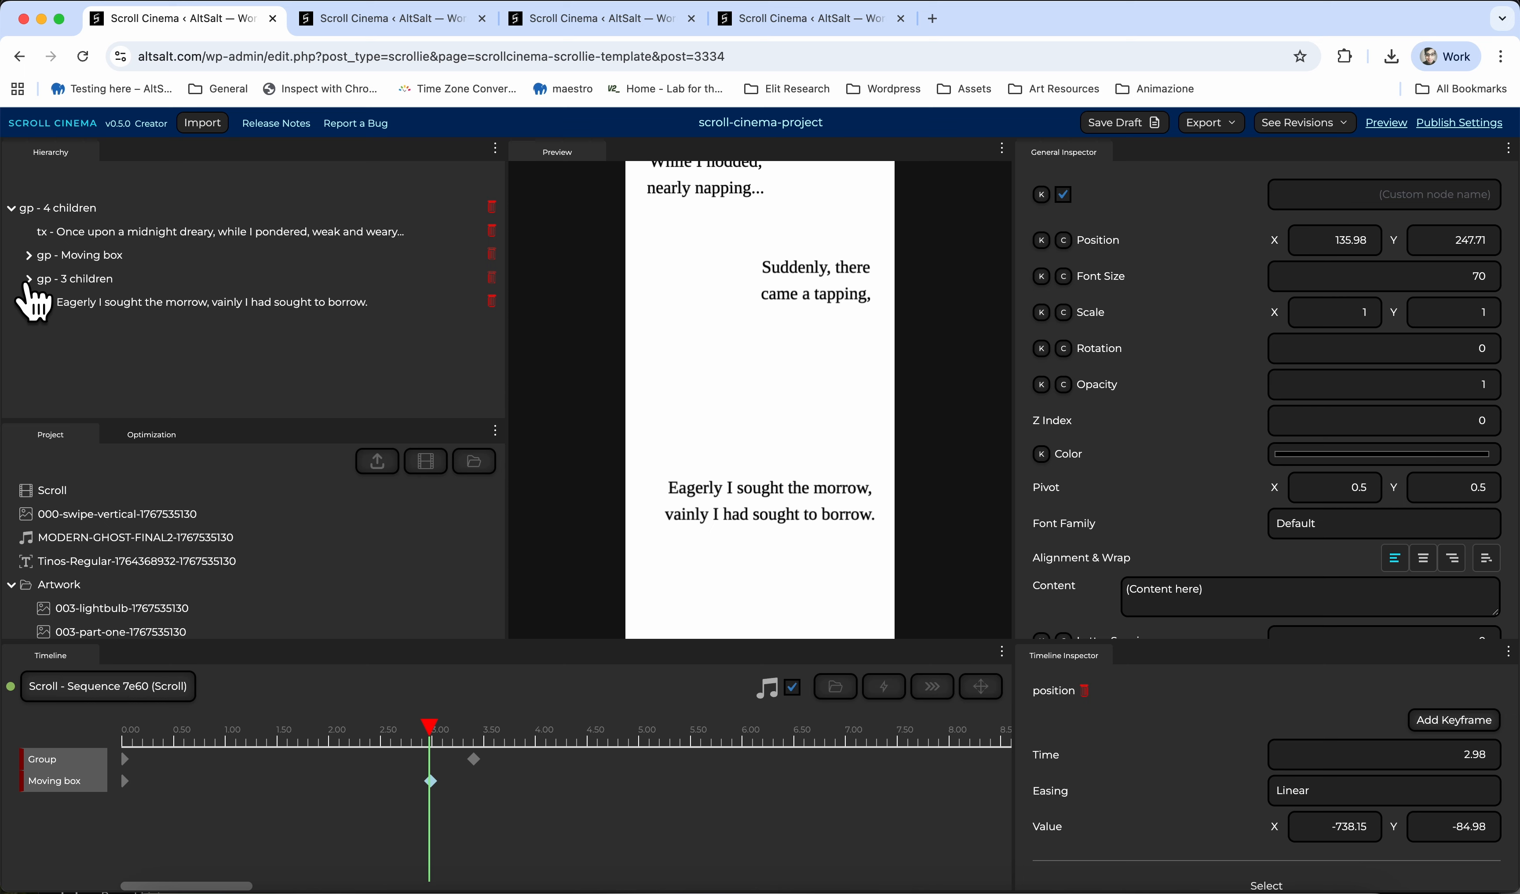
click(109, 307)
drag(161, 304, 170, 254)
click(28, 279)
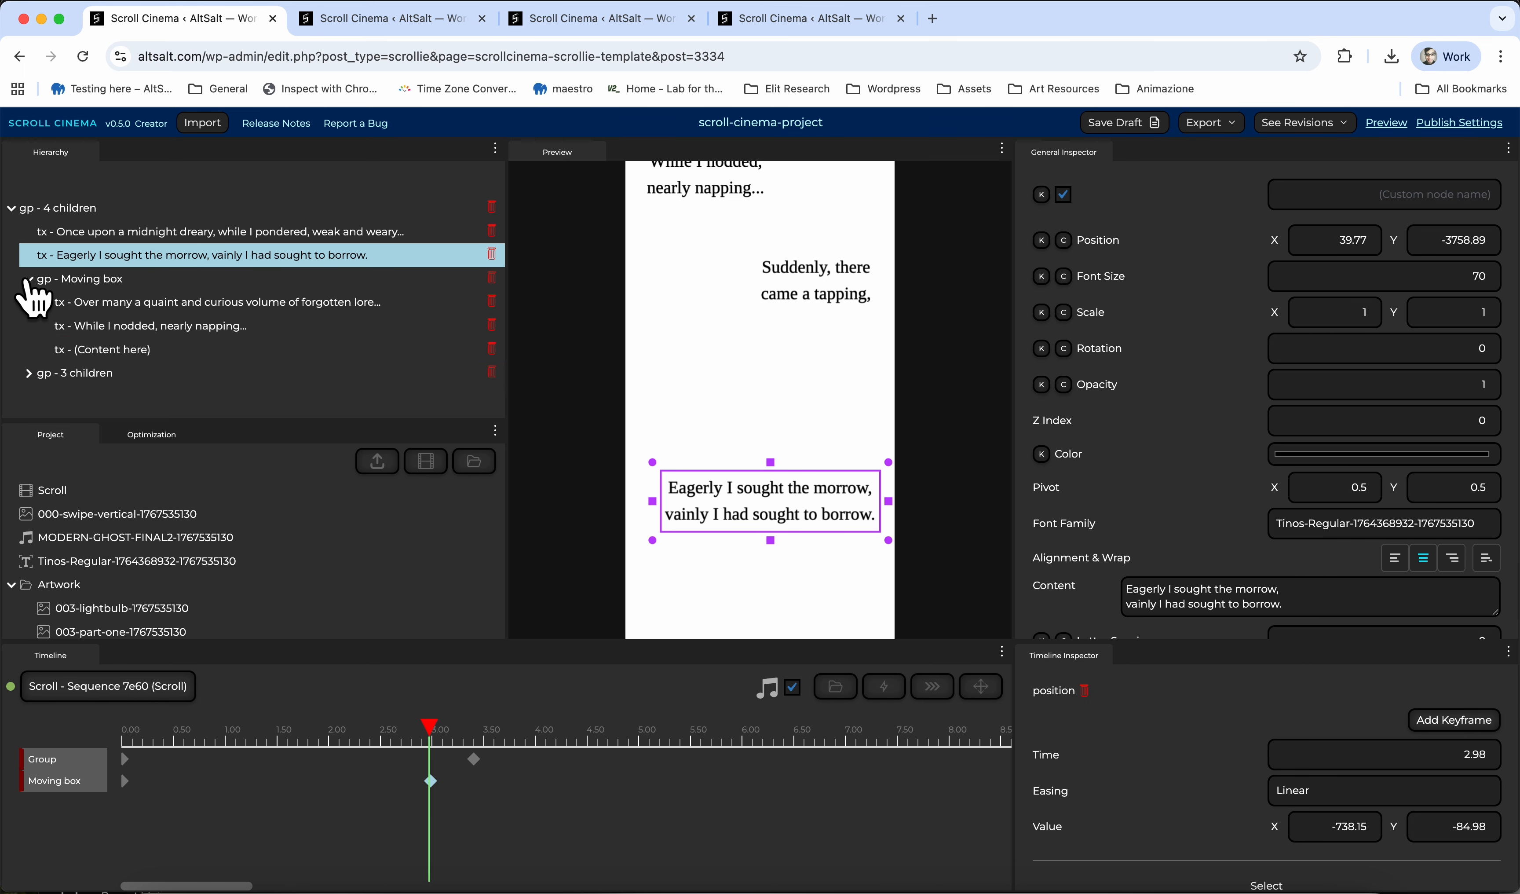
click(28, 372)
scroll(172, 334, down, 3)
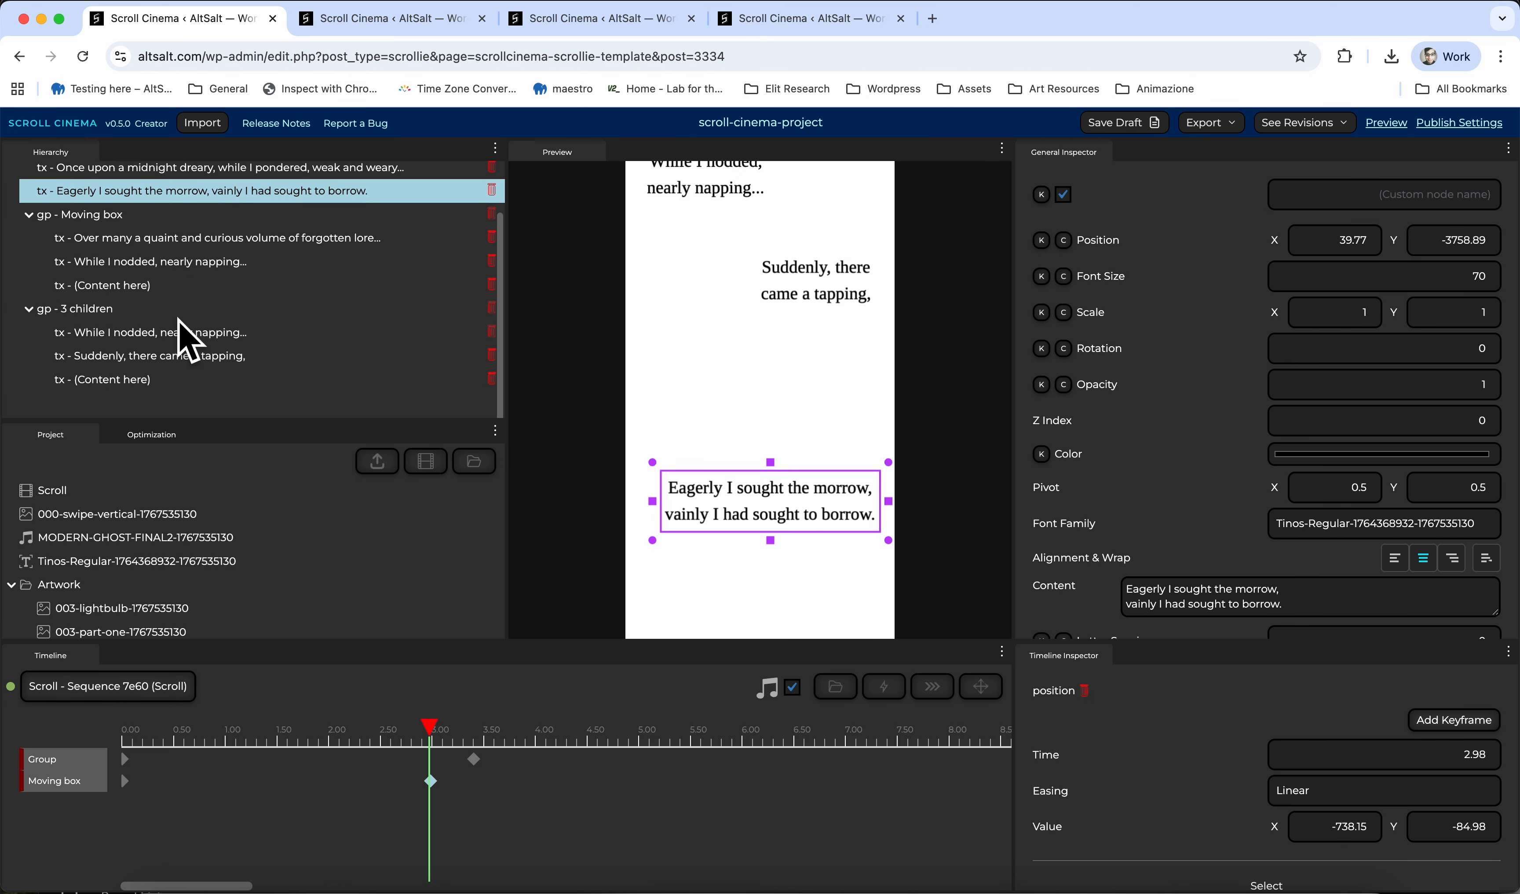
scroll(170, 377, up, 3)
scroll(172, 377, down, 3)
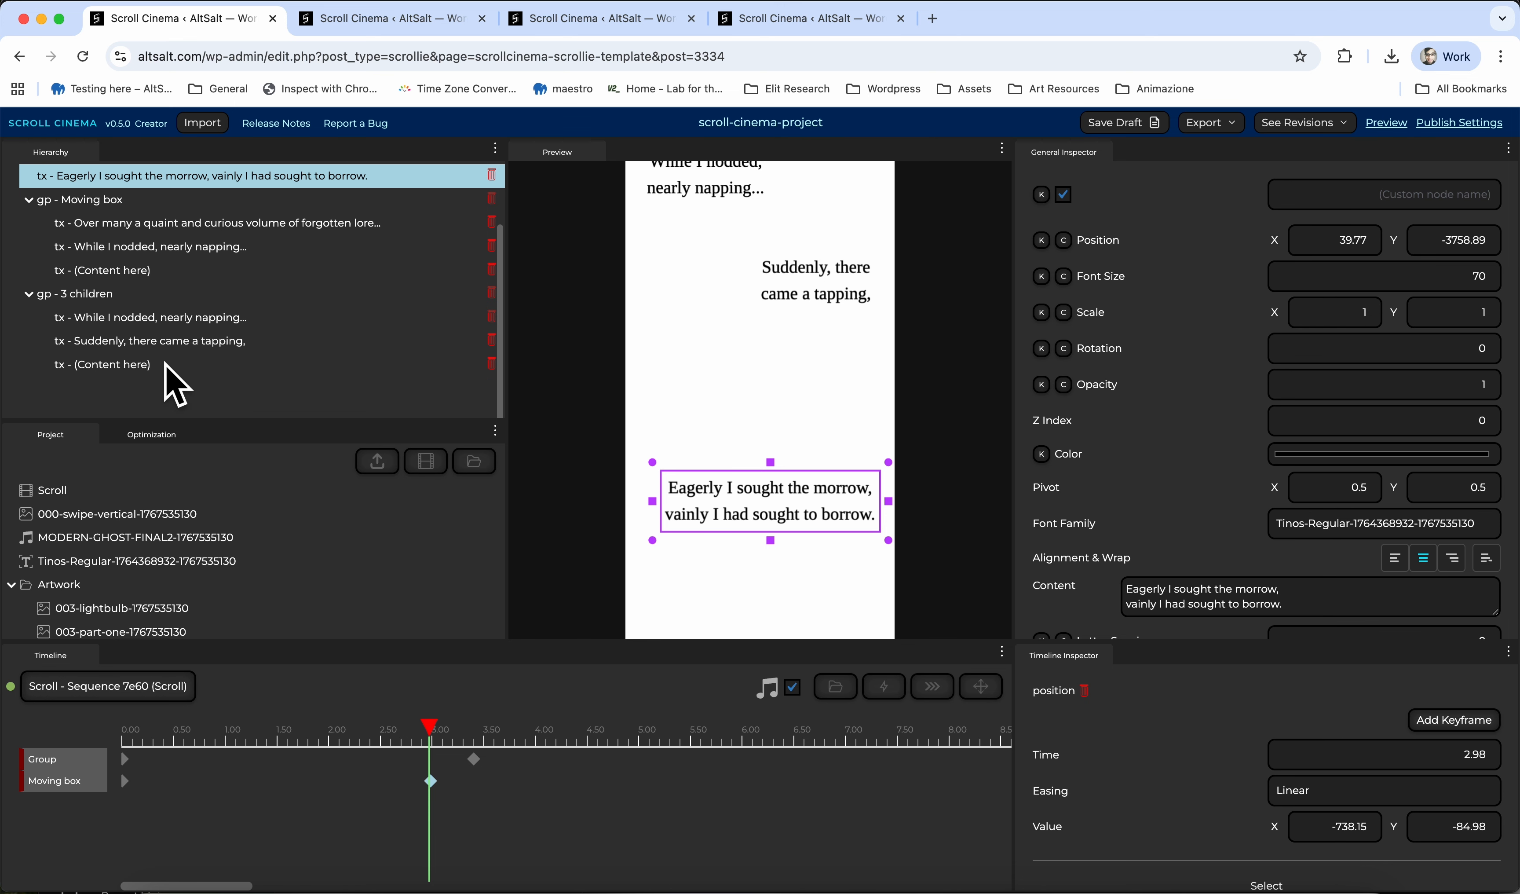
Set the content of the "(Content here)" text below "Suddenly, there came a tapping," to "Here is the content"
mouse_move(430, 731)
mouse_down()
mouse_move(204, 714)
mouse_move(317, 706)
mouse_move(416, 723)
mouse_up()
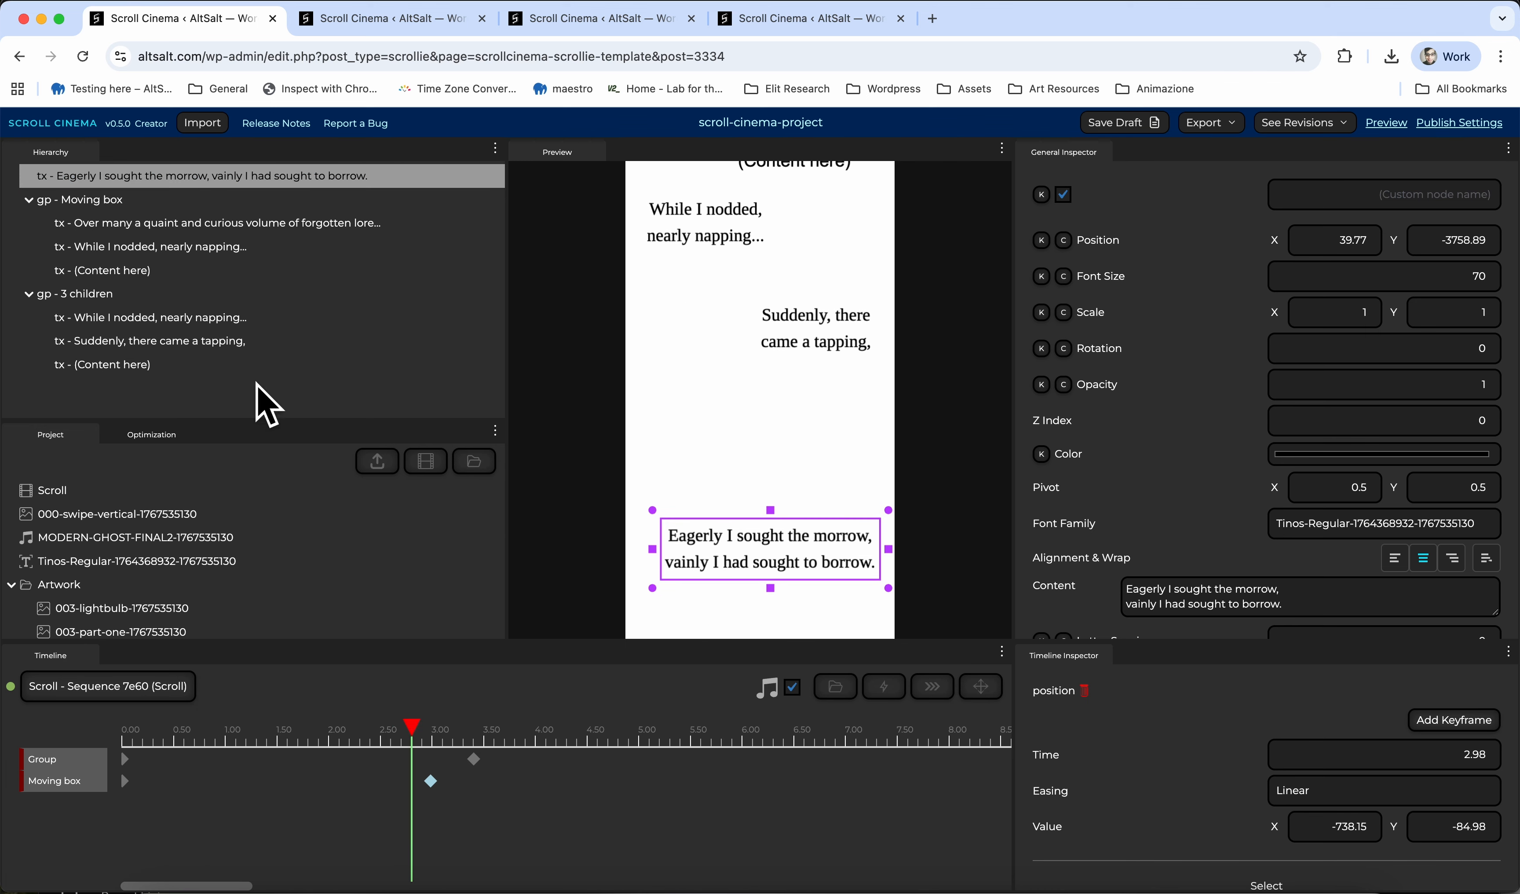
click(238, 363)
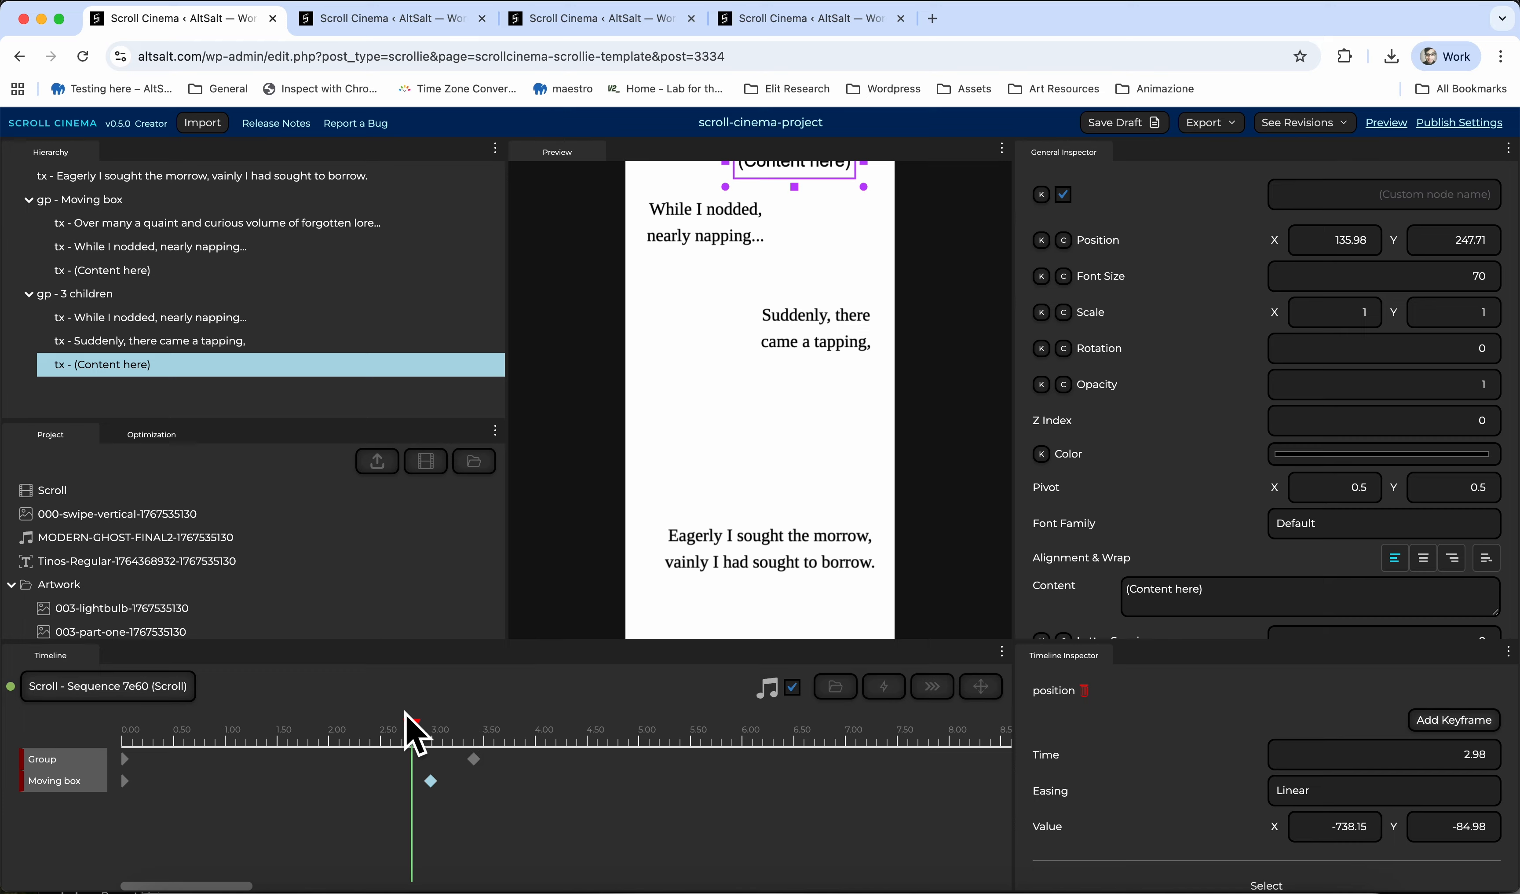
drag(406, 715, 354, 723)
click(1175, 598)
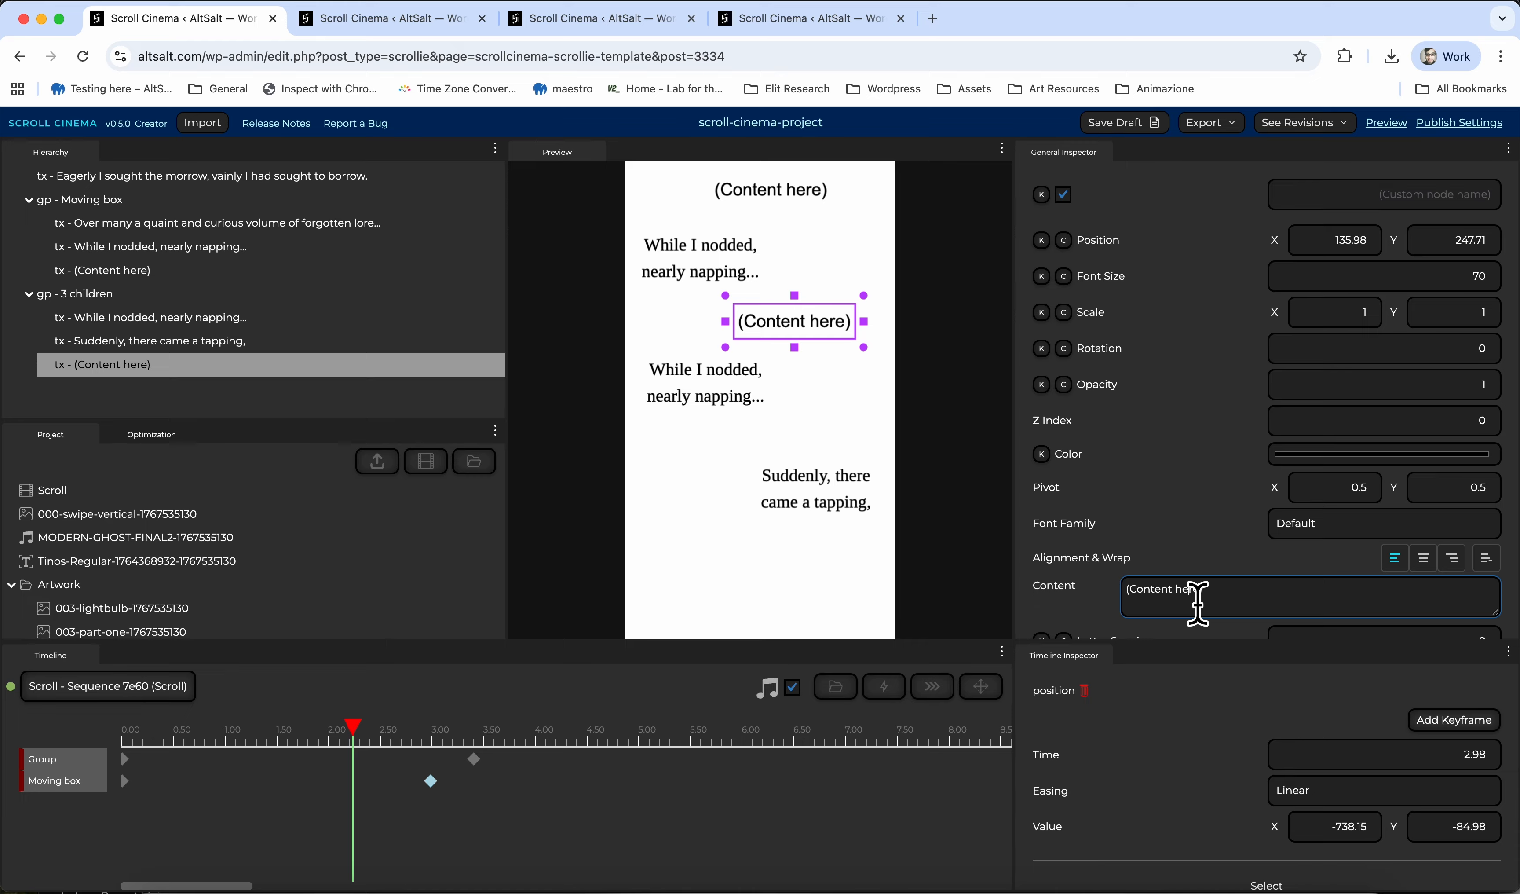
key(super+a)
text(Jere o)
key(BackSpace)
key(BackSpace)
key(BackSpace)
key(BackSpace)
key(BackSpace)
key(BackSpace)
text(H)
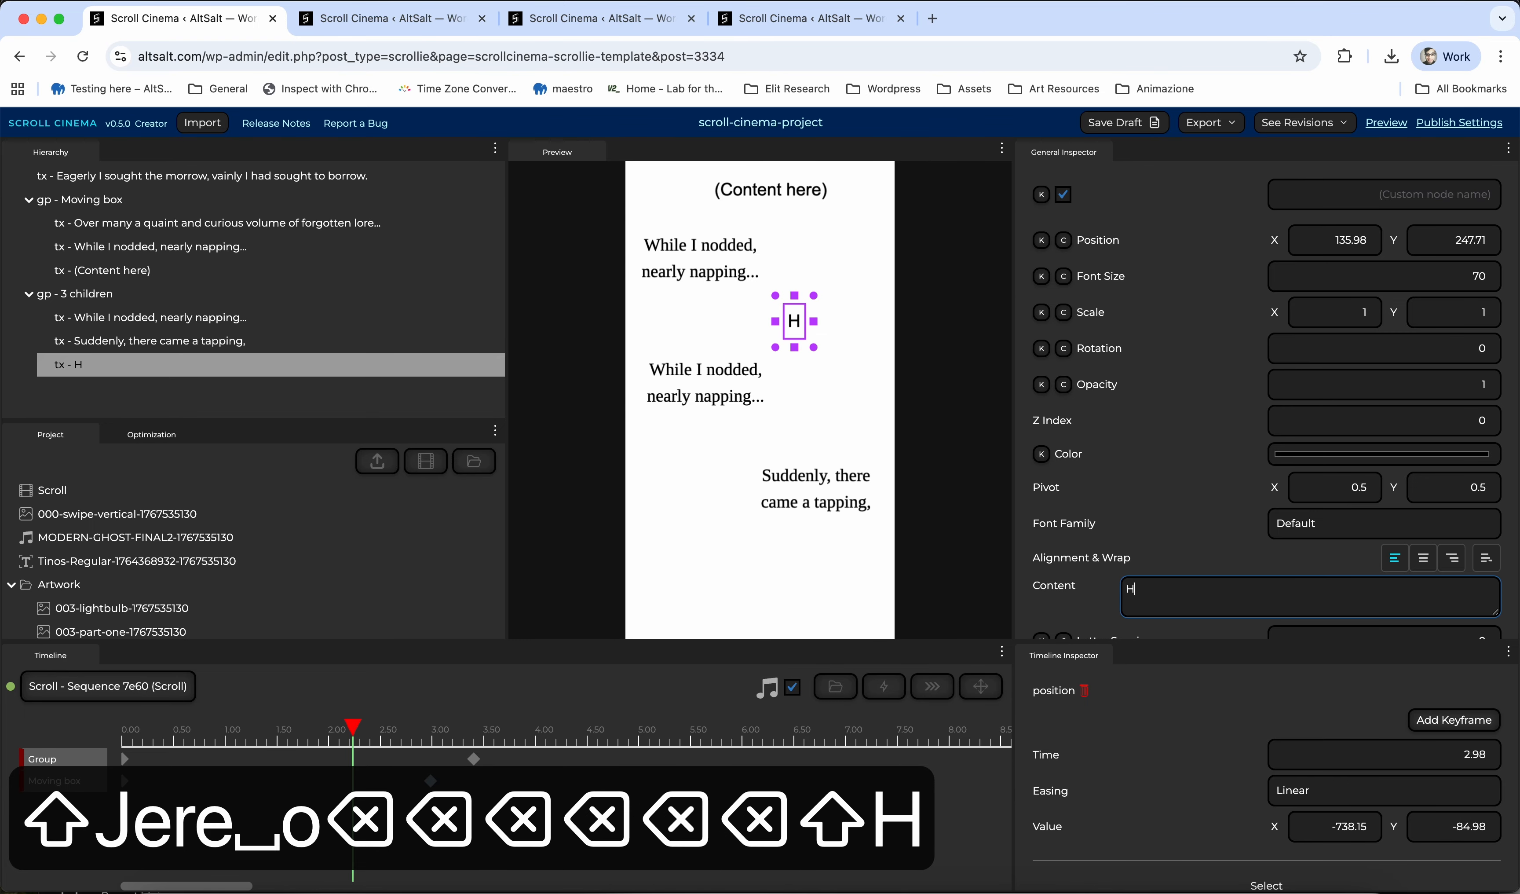
text(ere is the content)
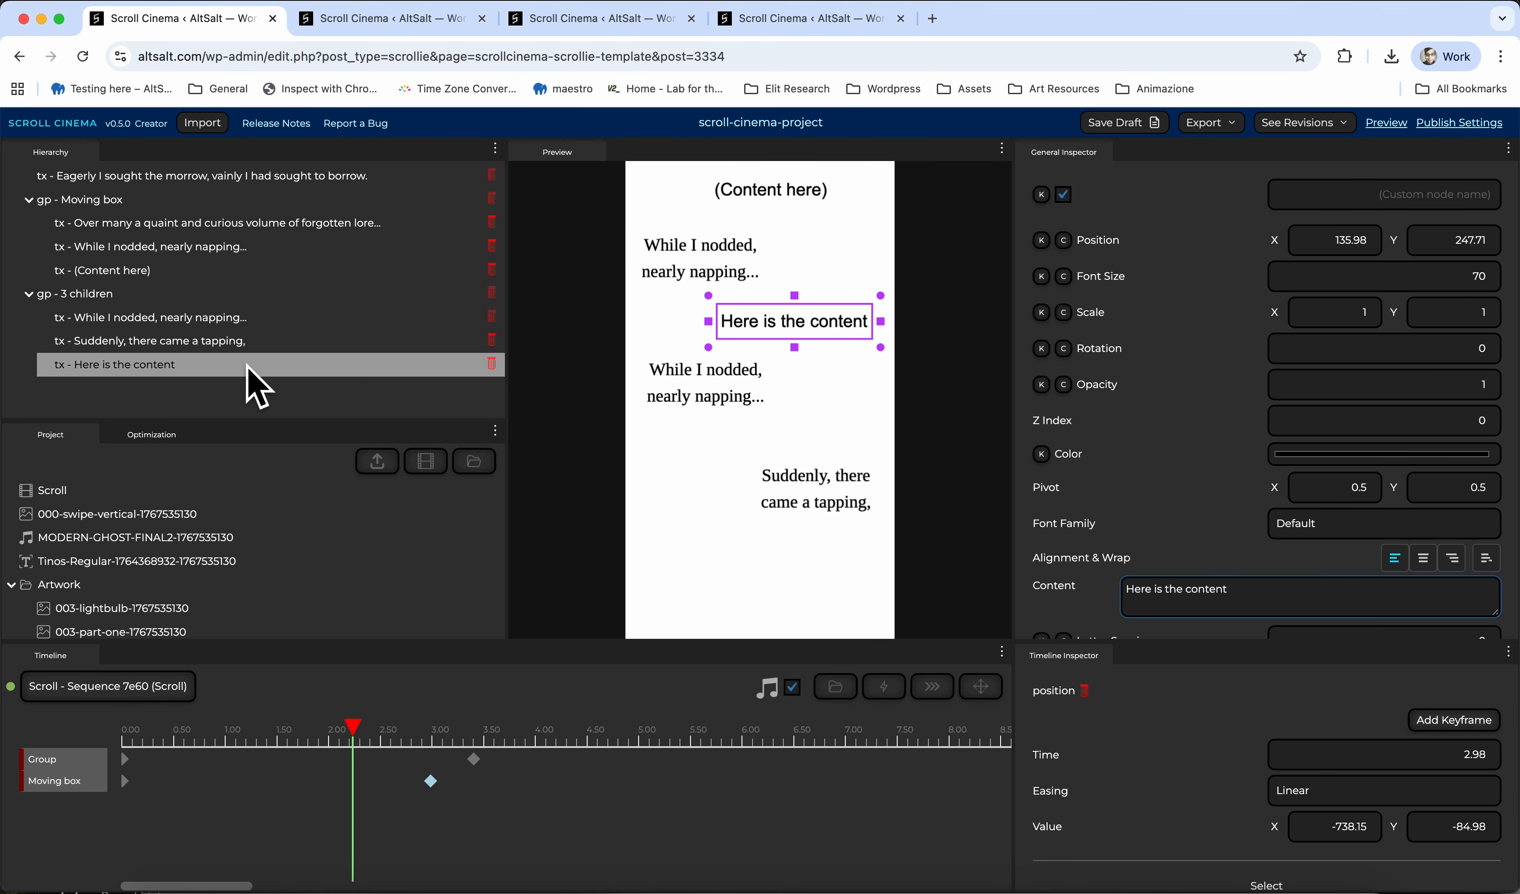
Give the "Here is the content" text the custom name "Custom Name" in the hierarchy
double_click(157, 363)
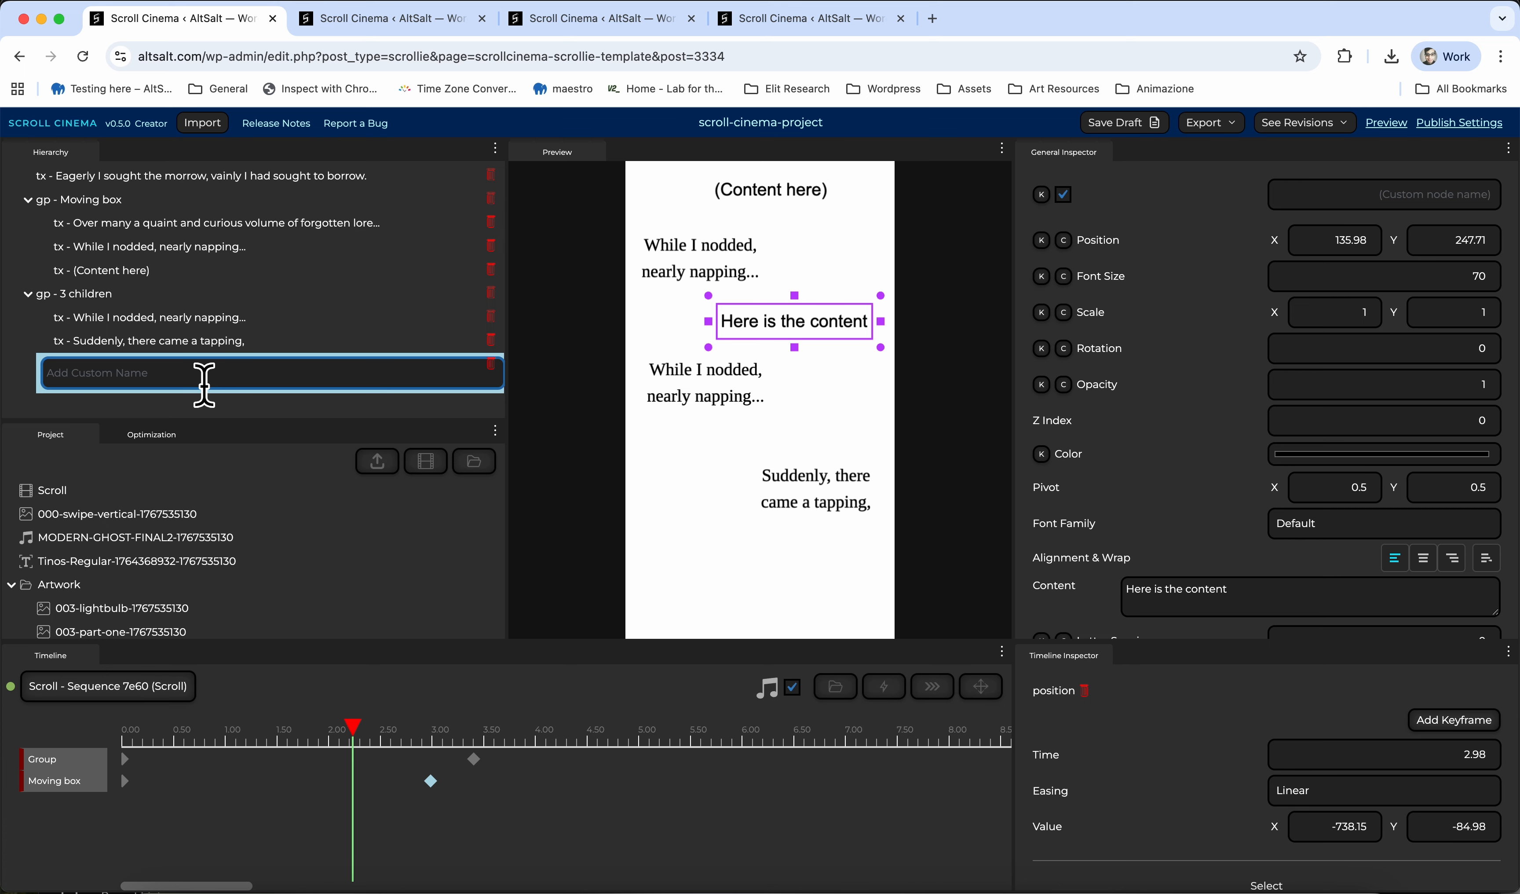
text(Custom Name)
key(Return)
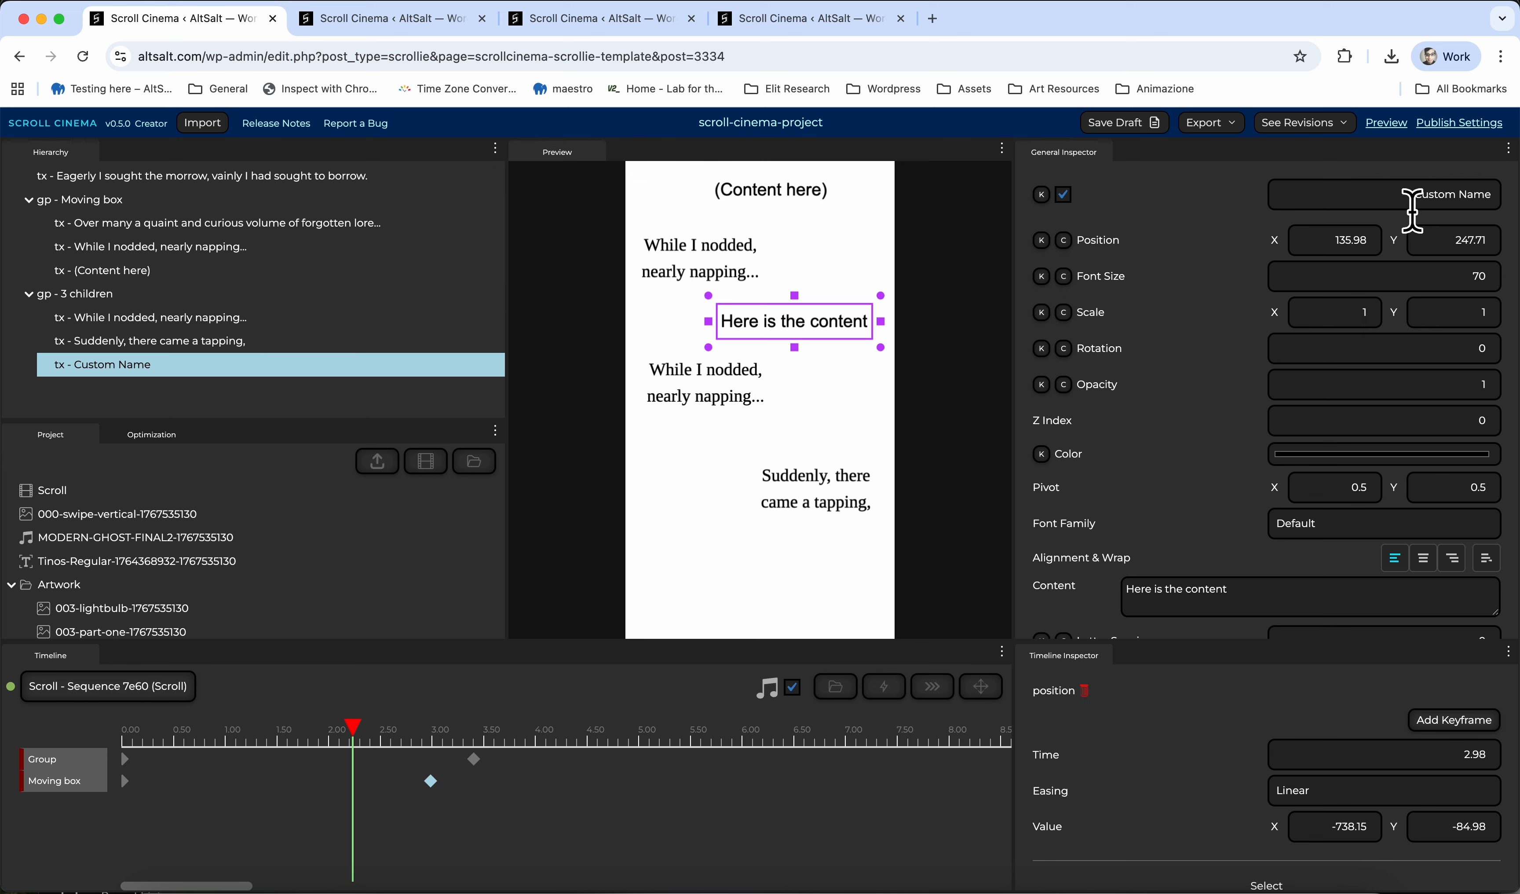
Replace the "Here is the content" text's custom node name with "Custom name from input" and deselect the text
drag(1412, 211, 1502, 204)
key(BackSpace)
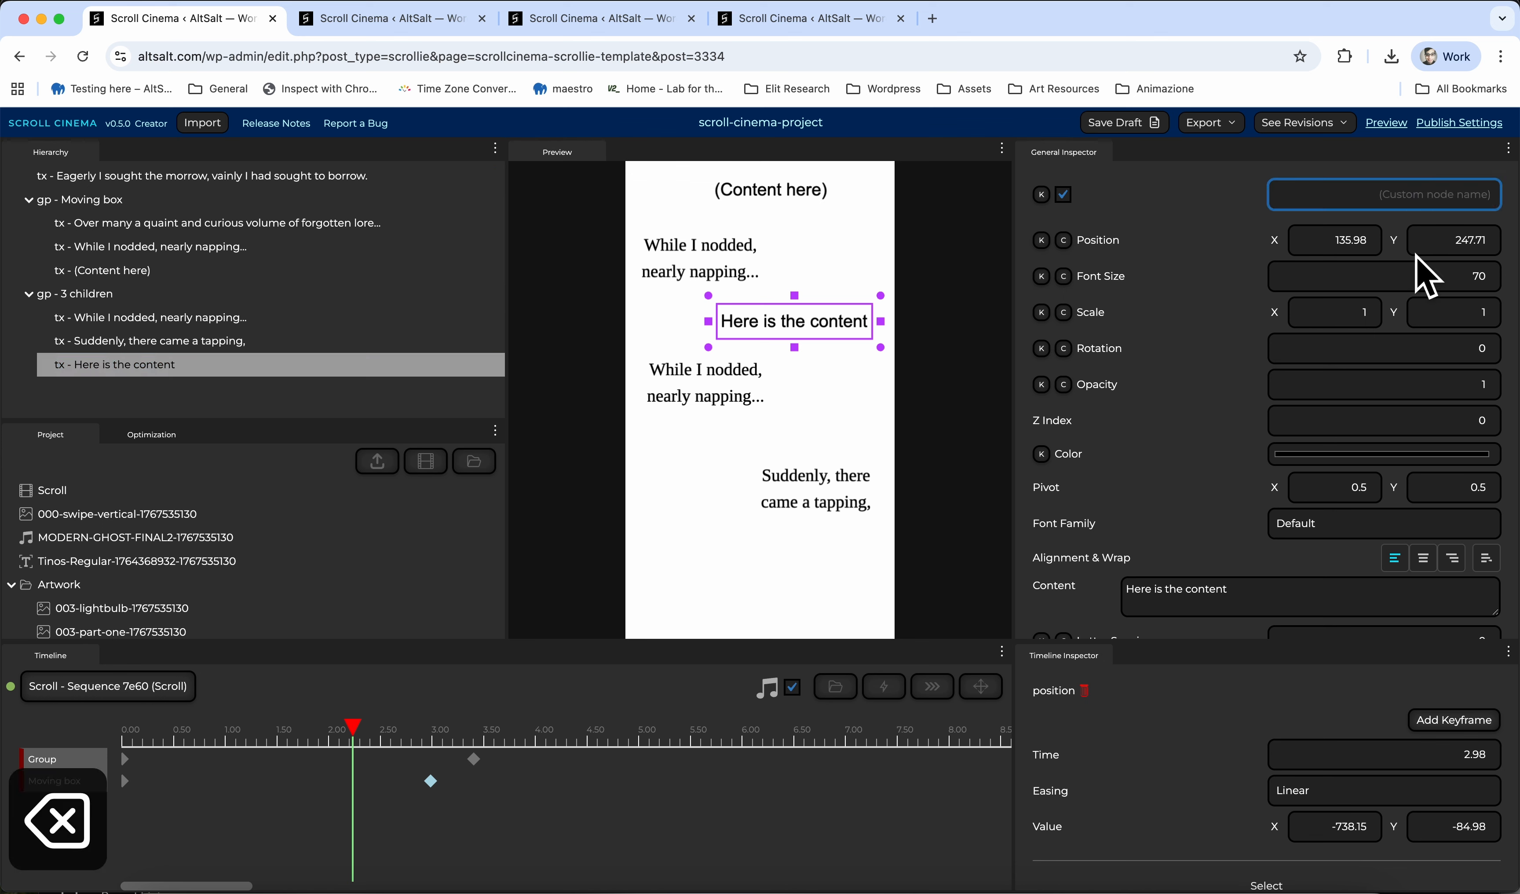
text(dfdsafd)
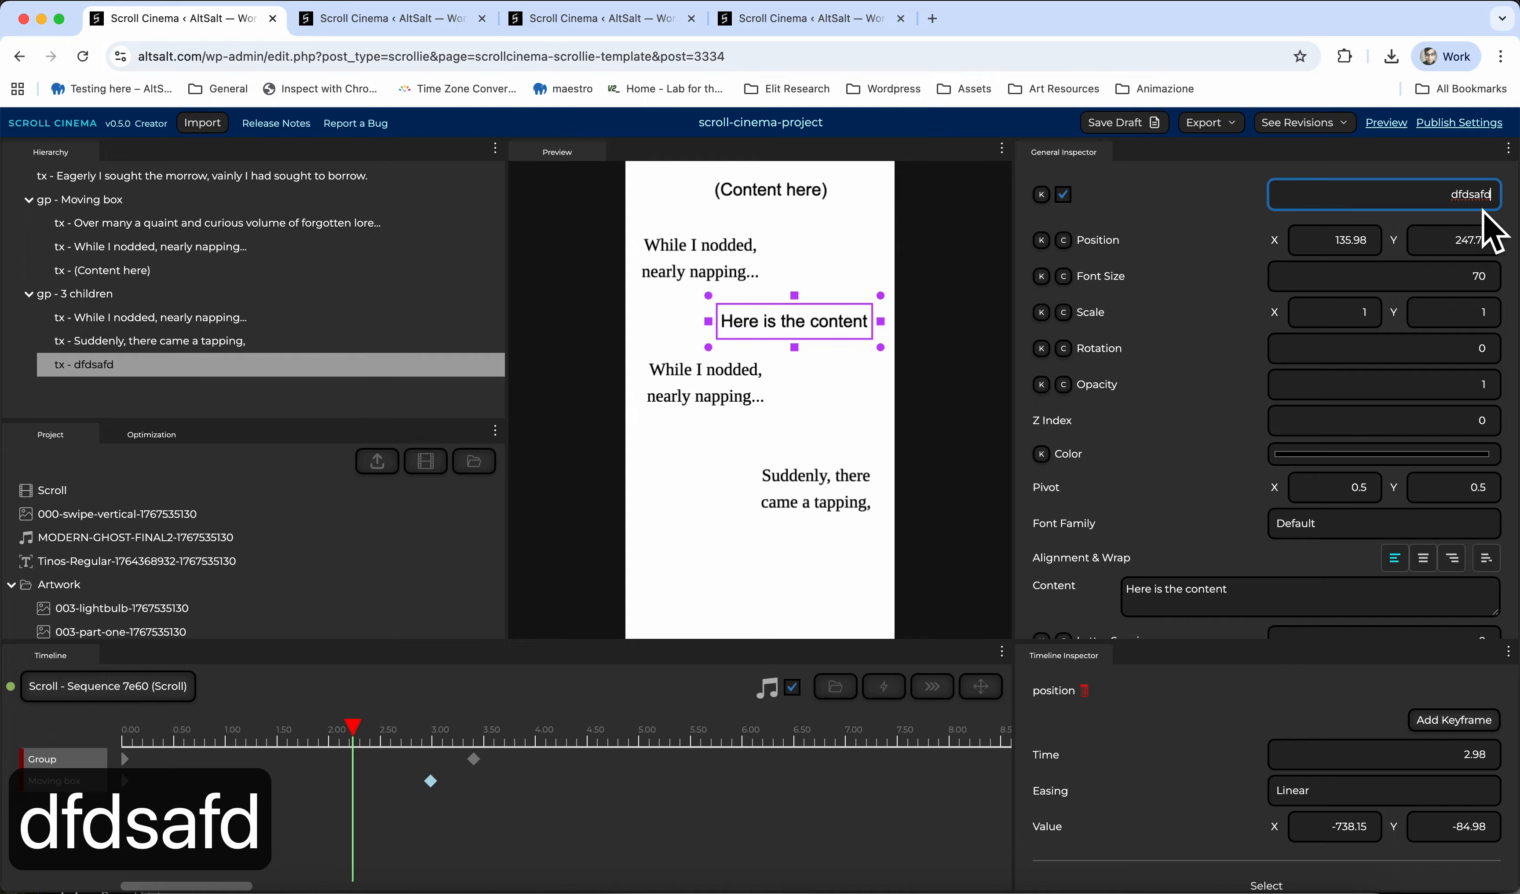
key(super+a)
text(C)
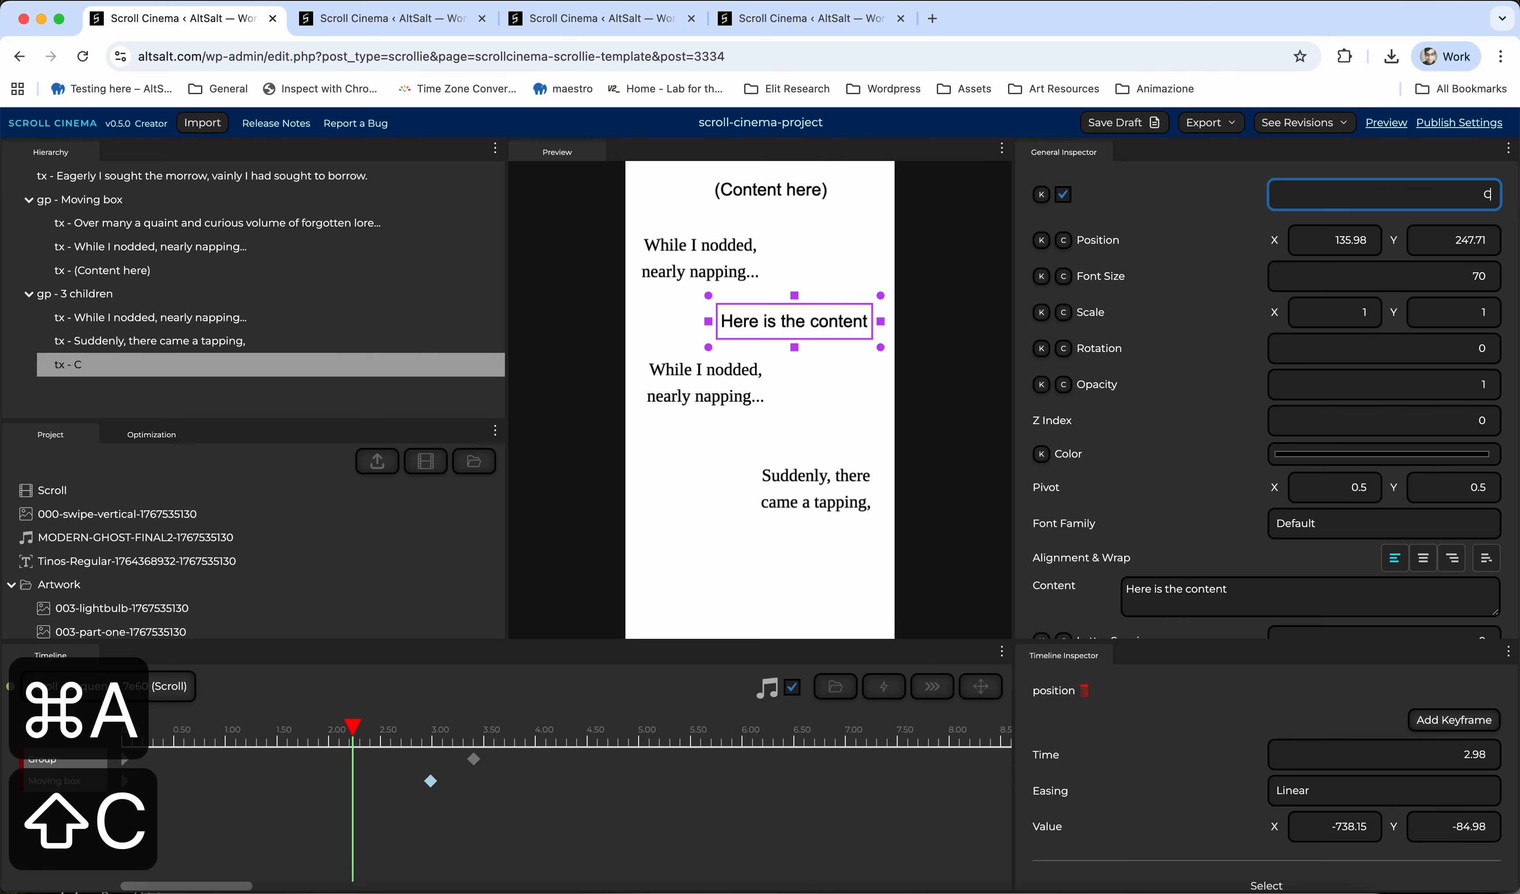
text(ustom name)
key(BackSpace)
text(name f)
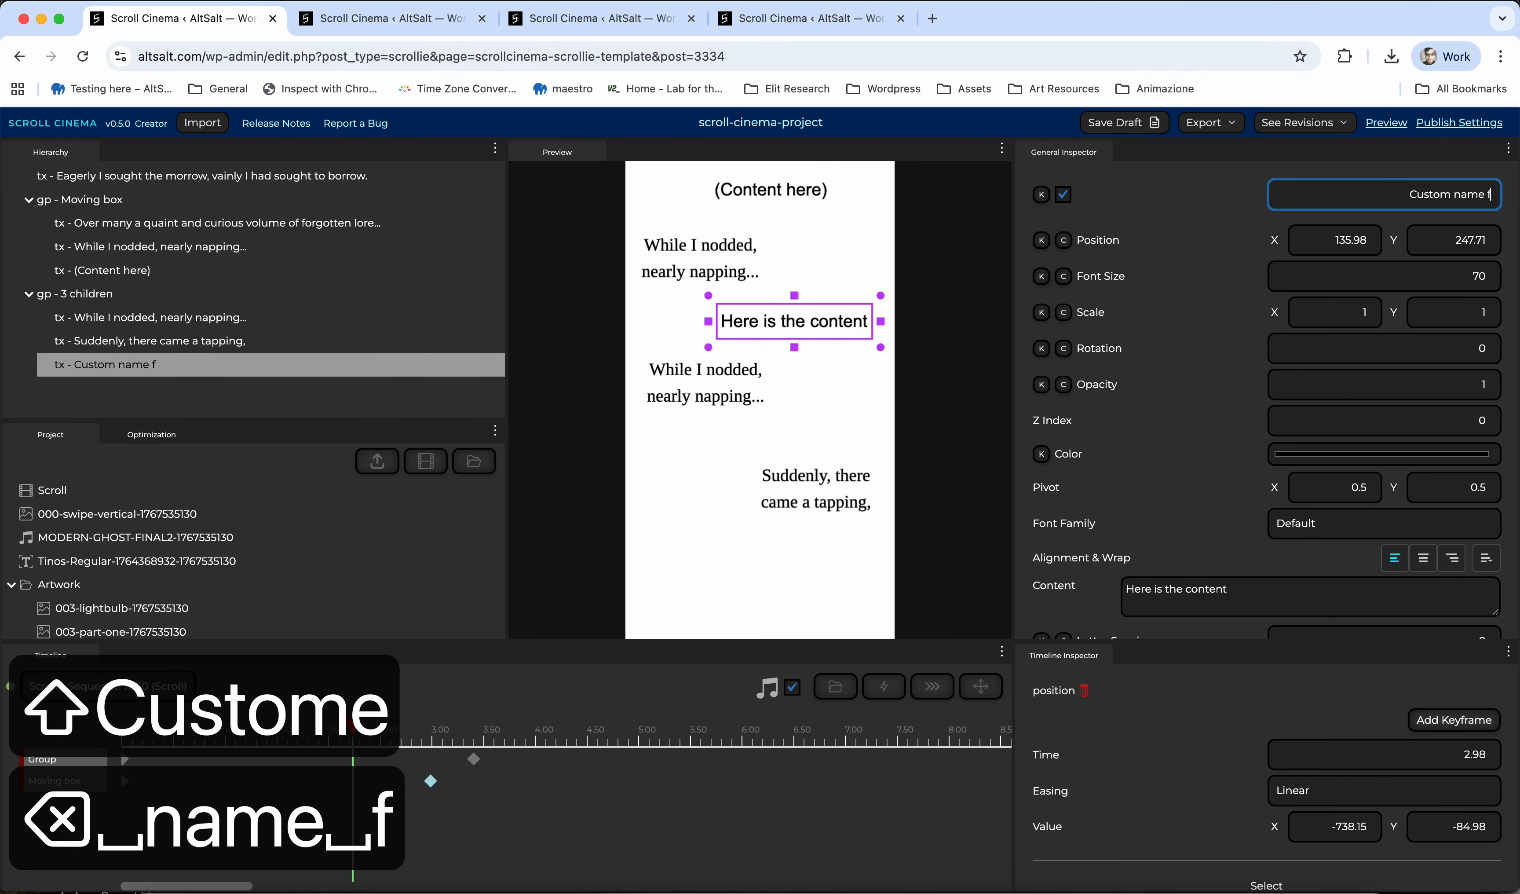
text(rom input)
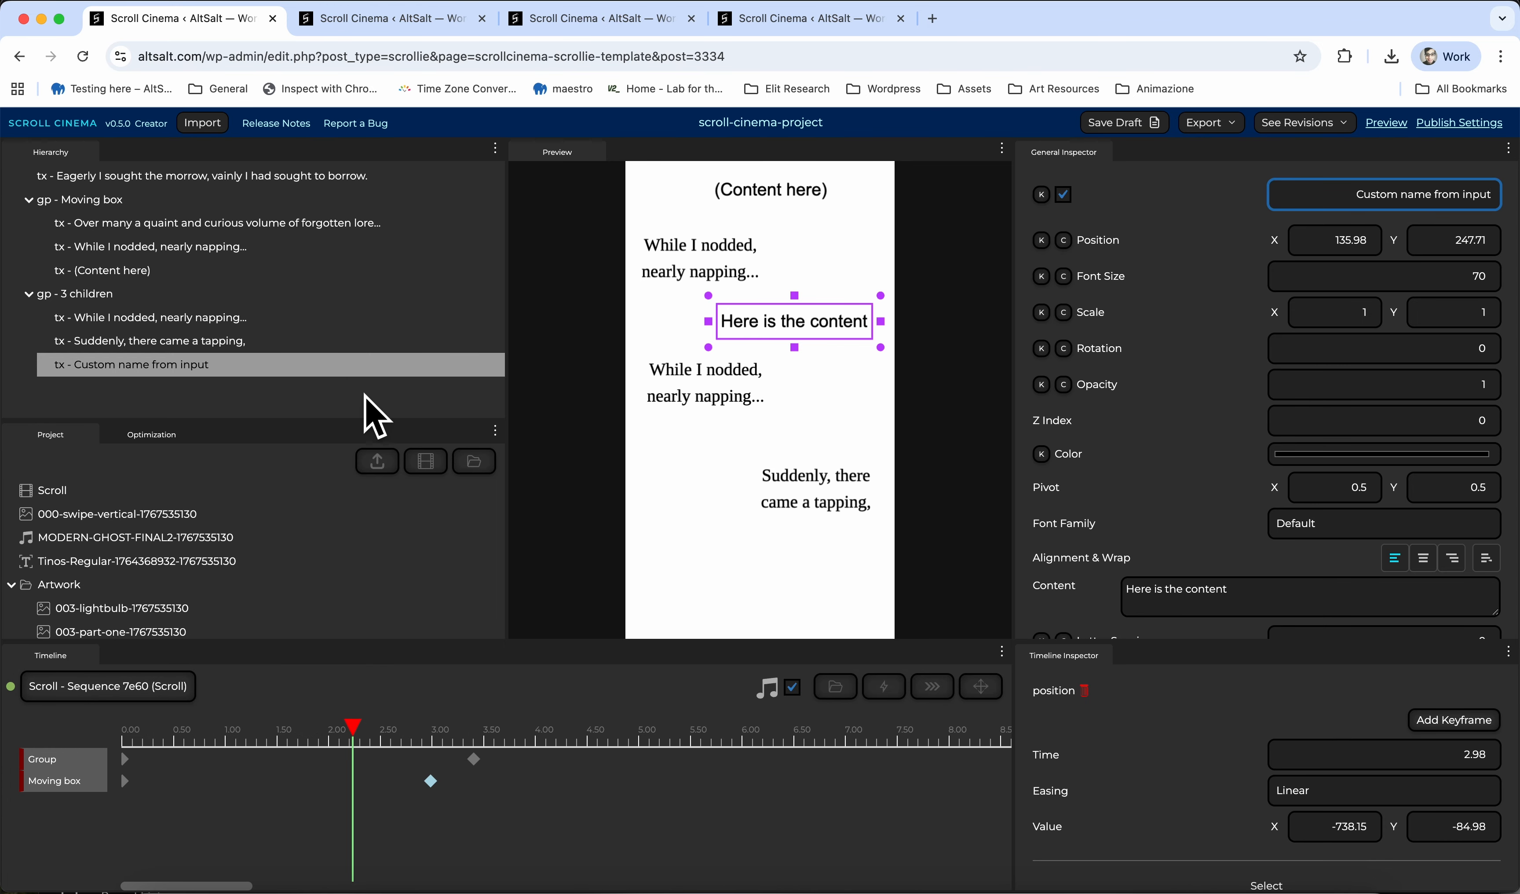
click(283, 400)
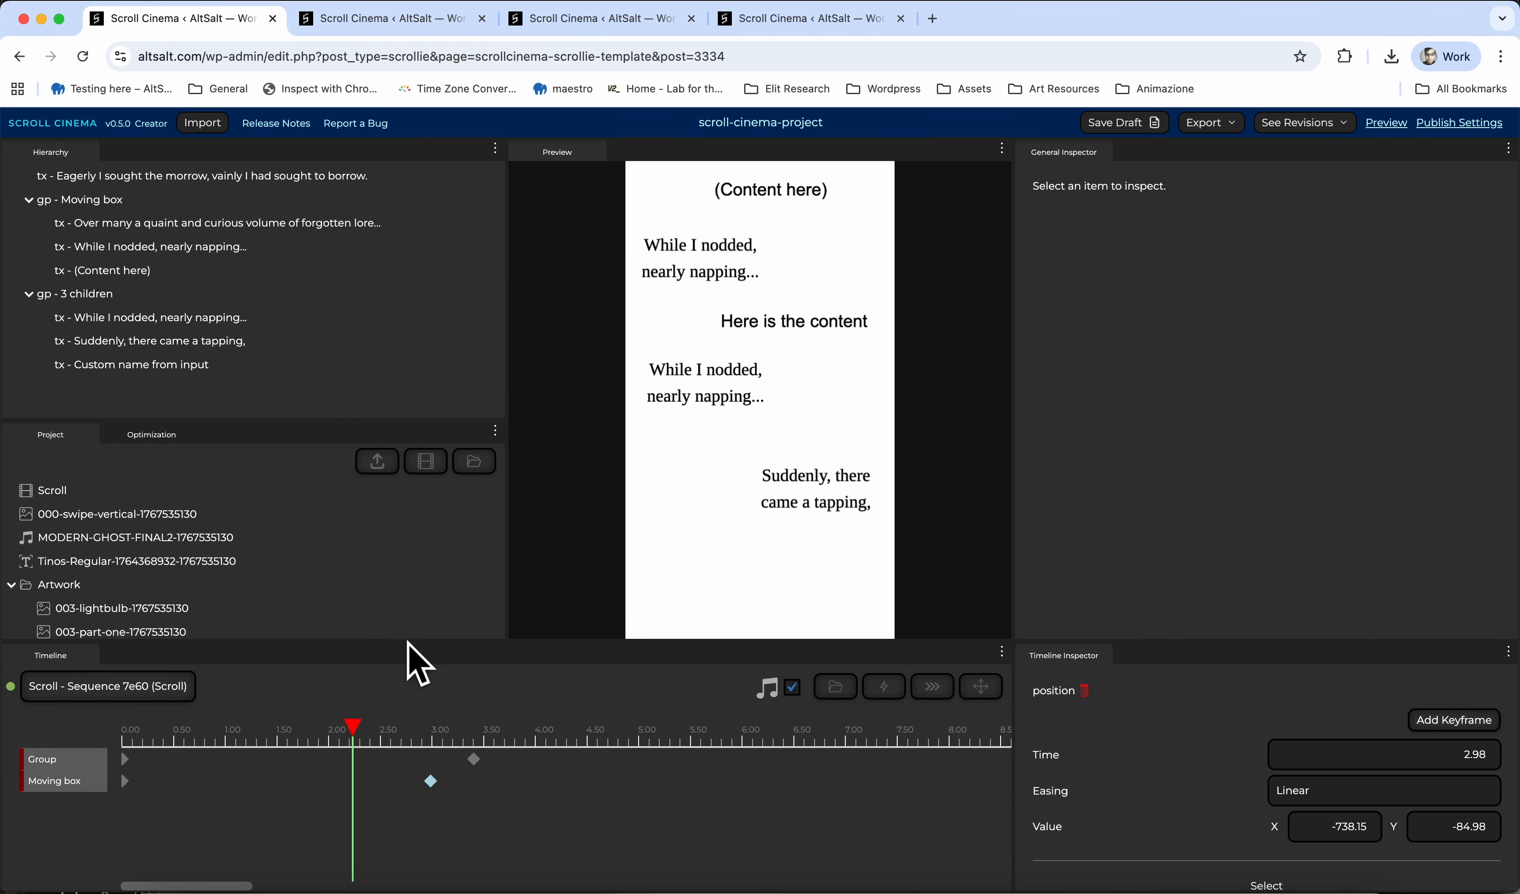
Enlarge the project file list, collapse and re-expand the Artwork folder, and look through its images
drag(407, 657, 404, 758)
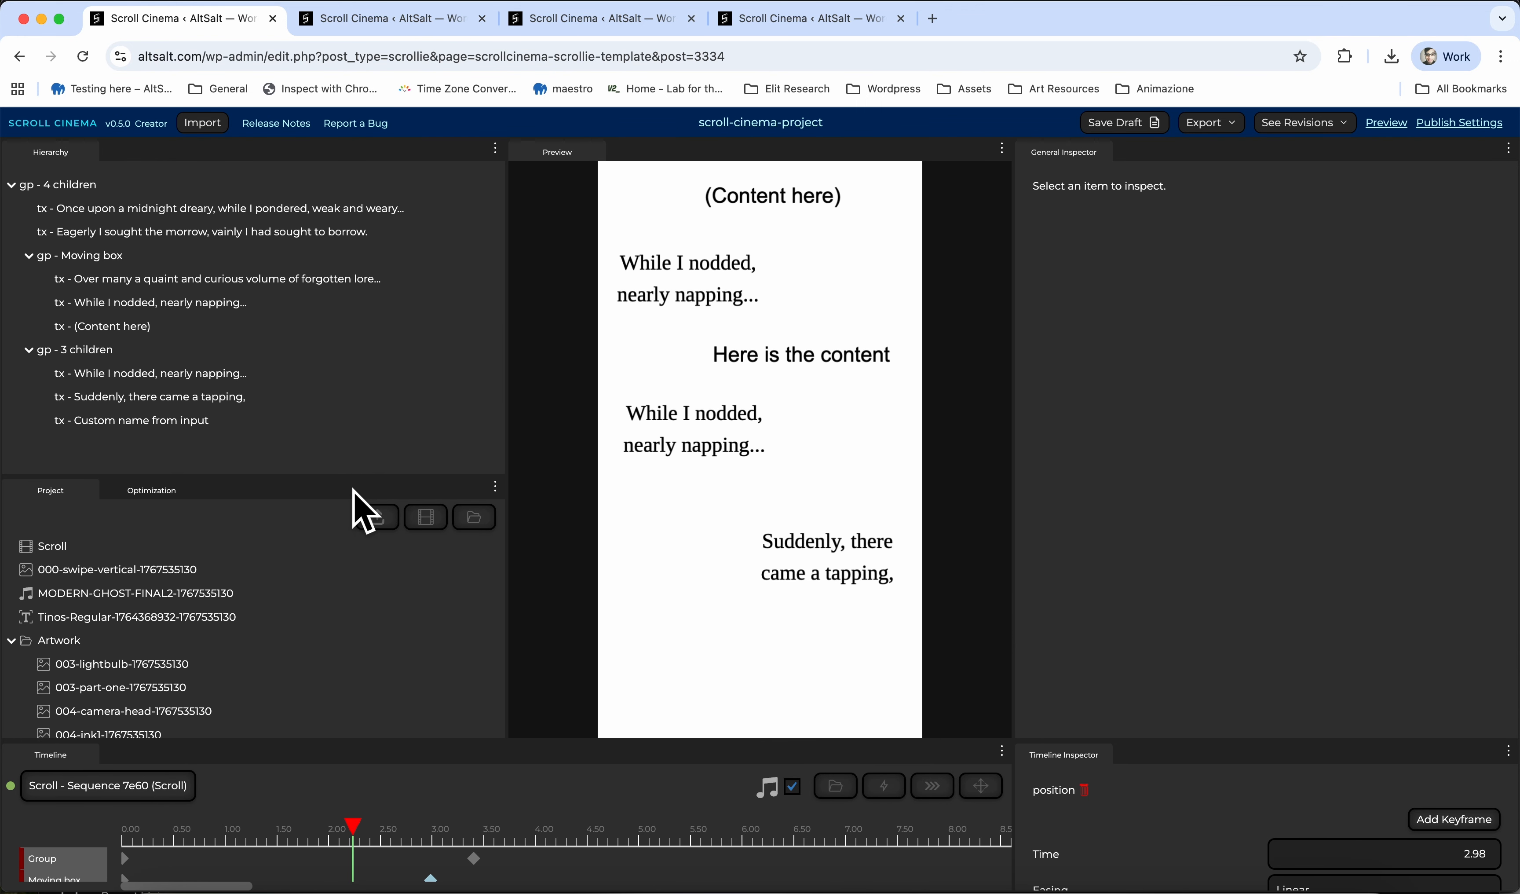
drag(374, 494, 404, 337)
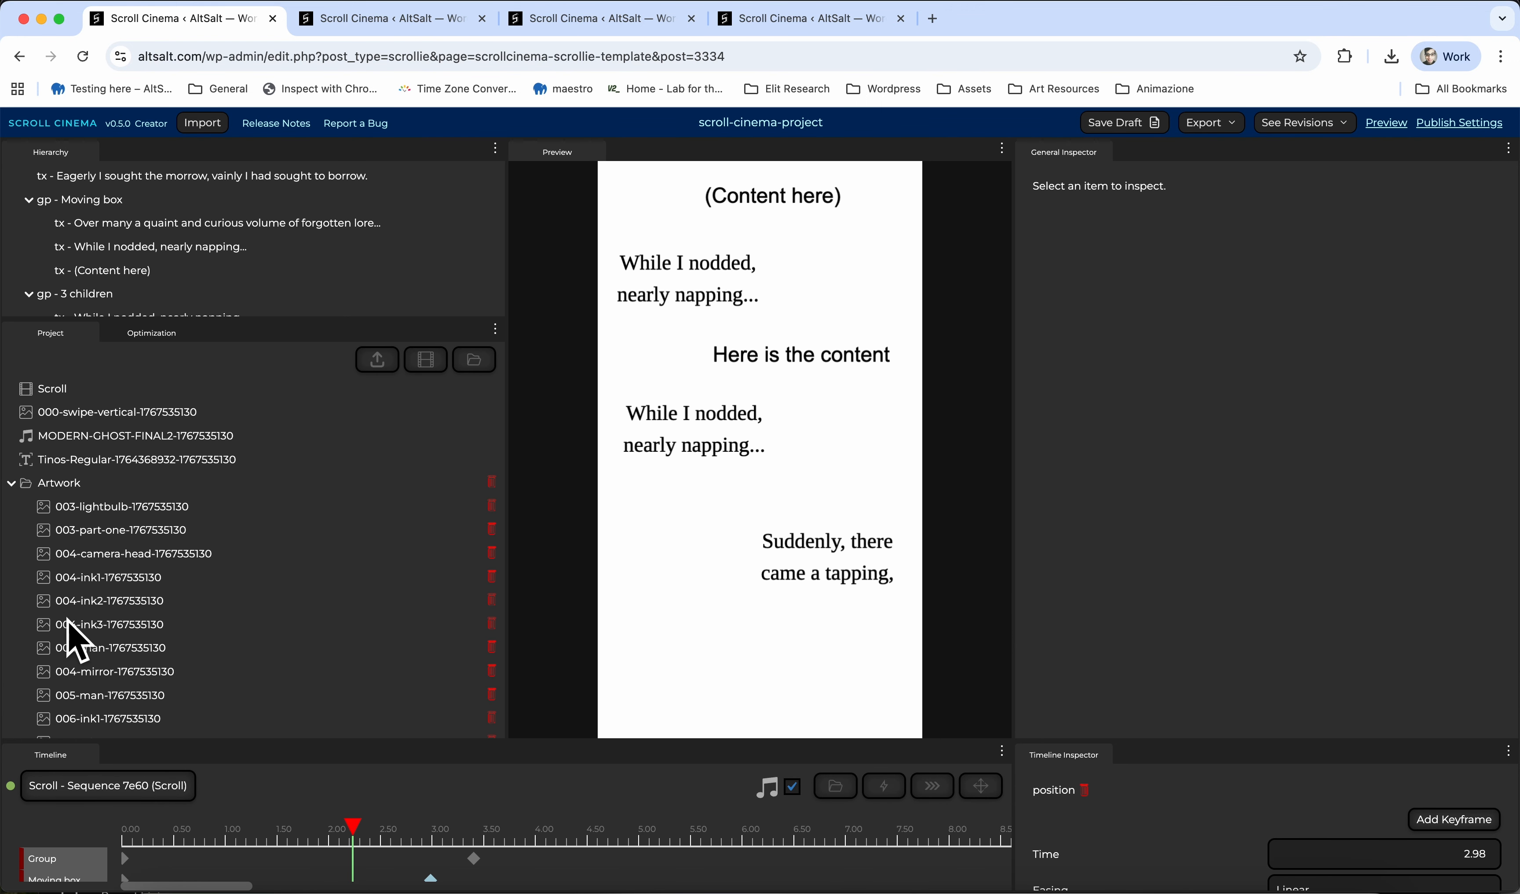
click(9, 482)
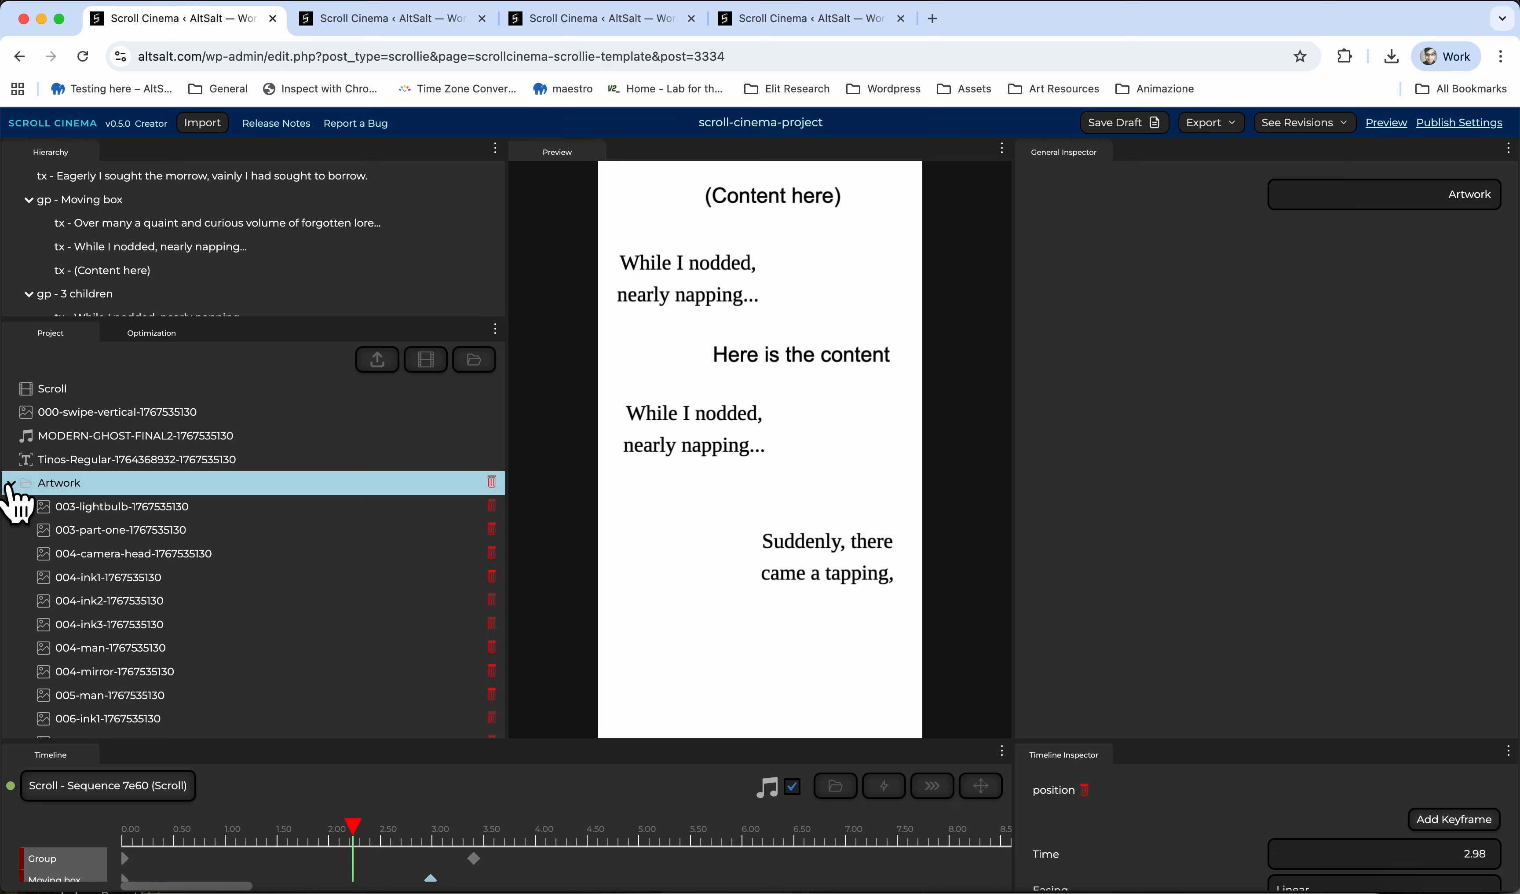
click(10, 485)
click(125, 589)
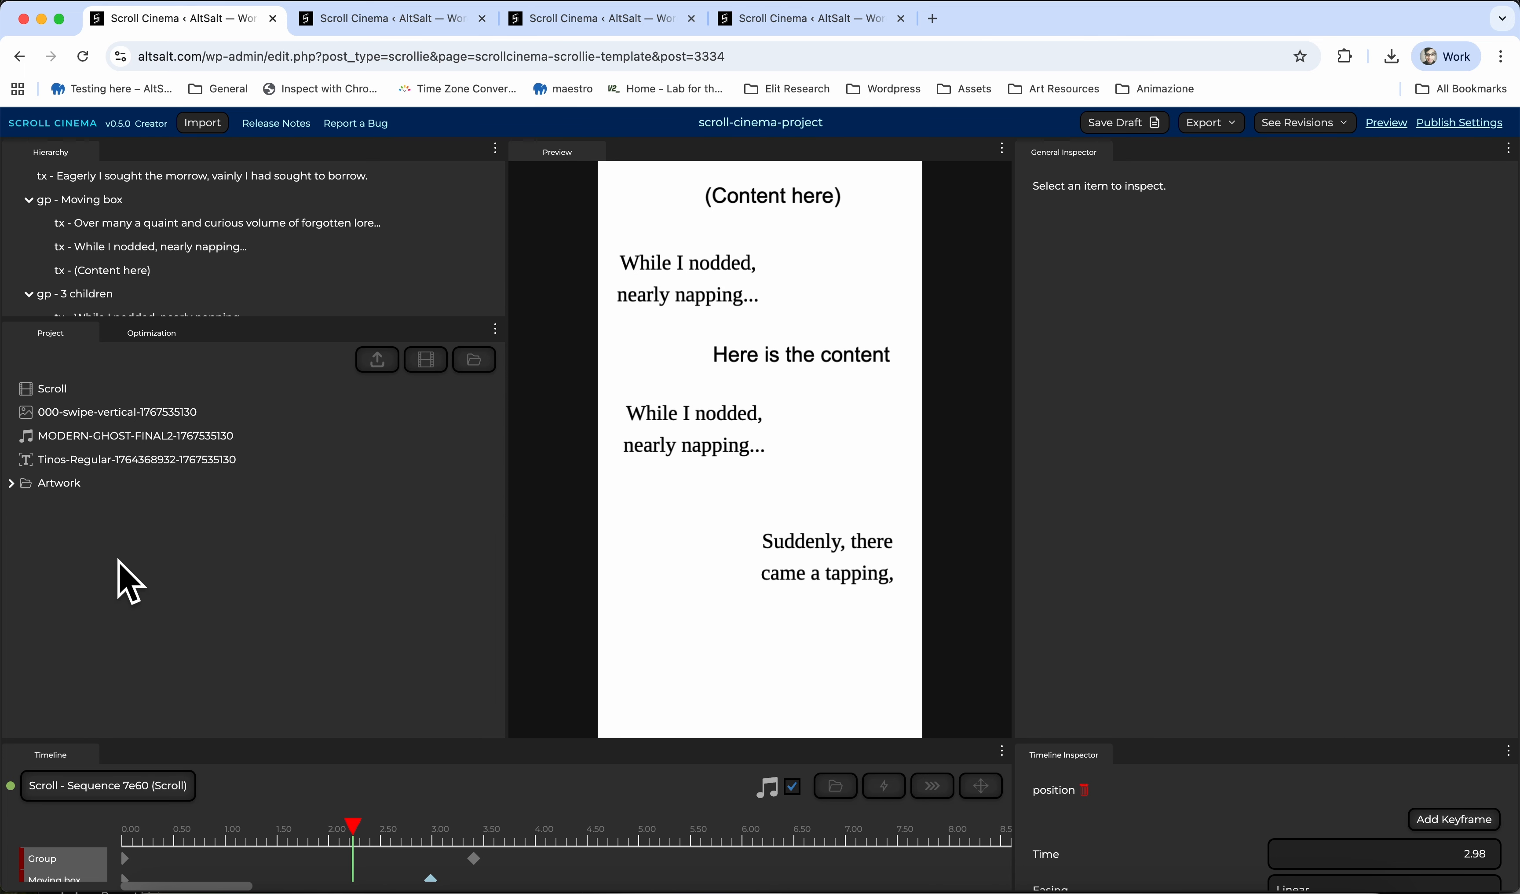
click(11, 483)
scroll(159, 668, down, 3)
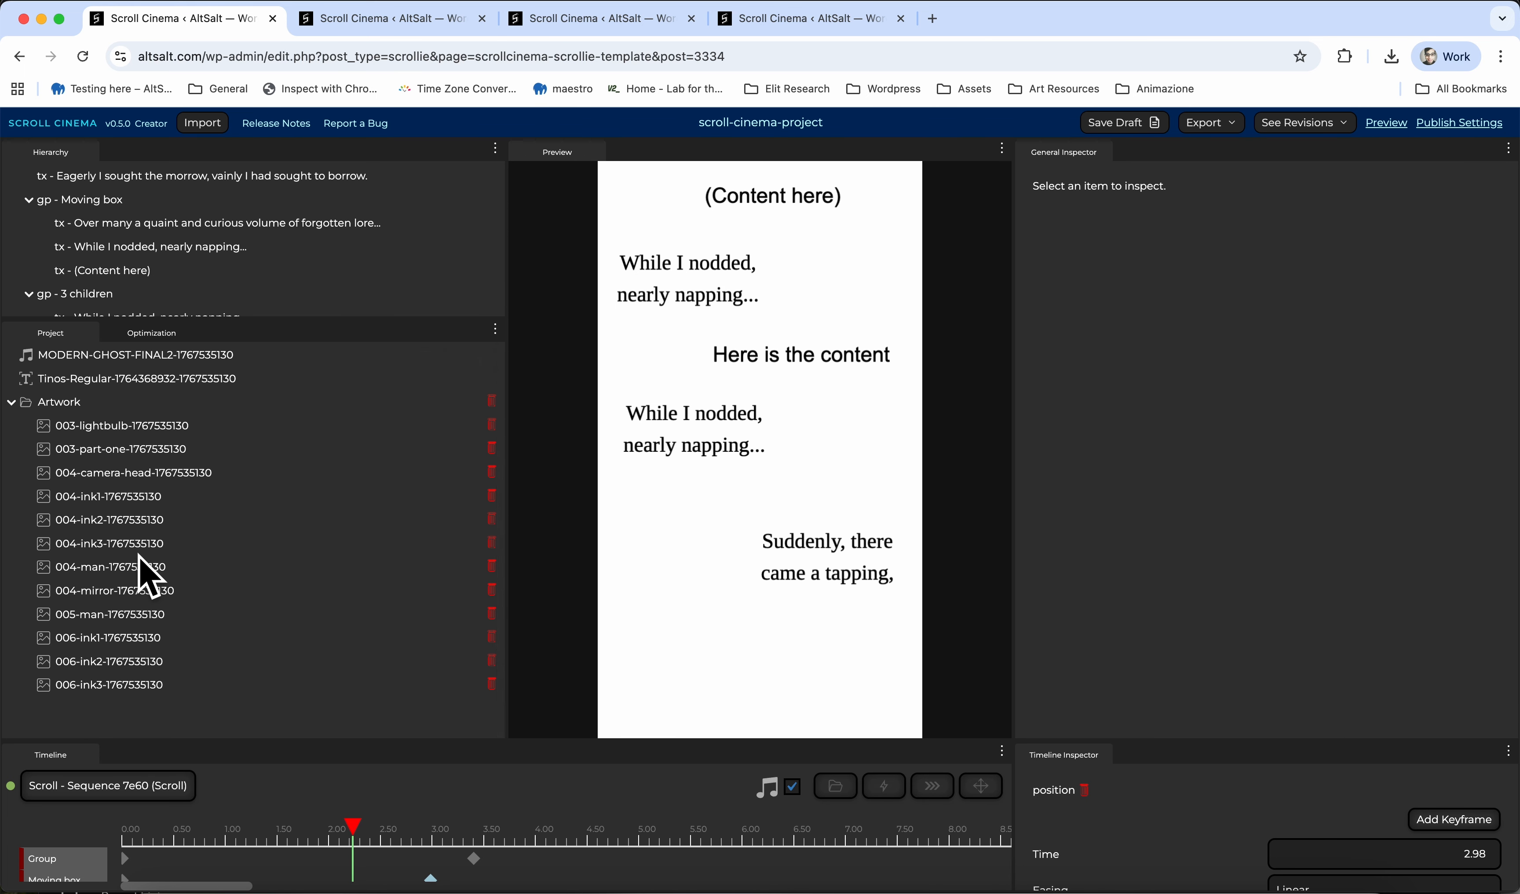
scroll(146, 574, up, 3)
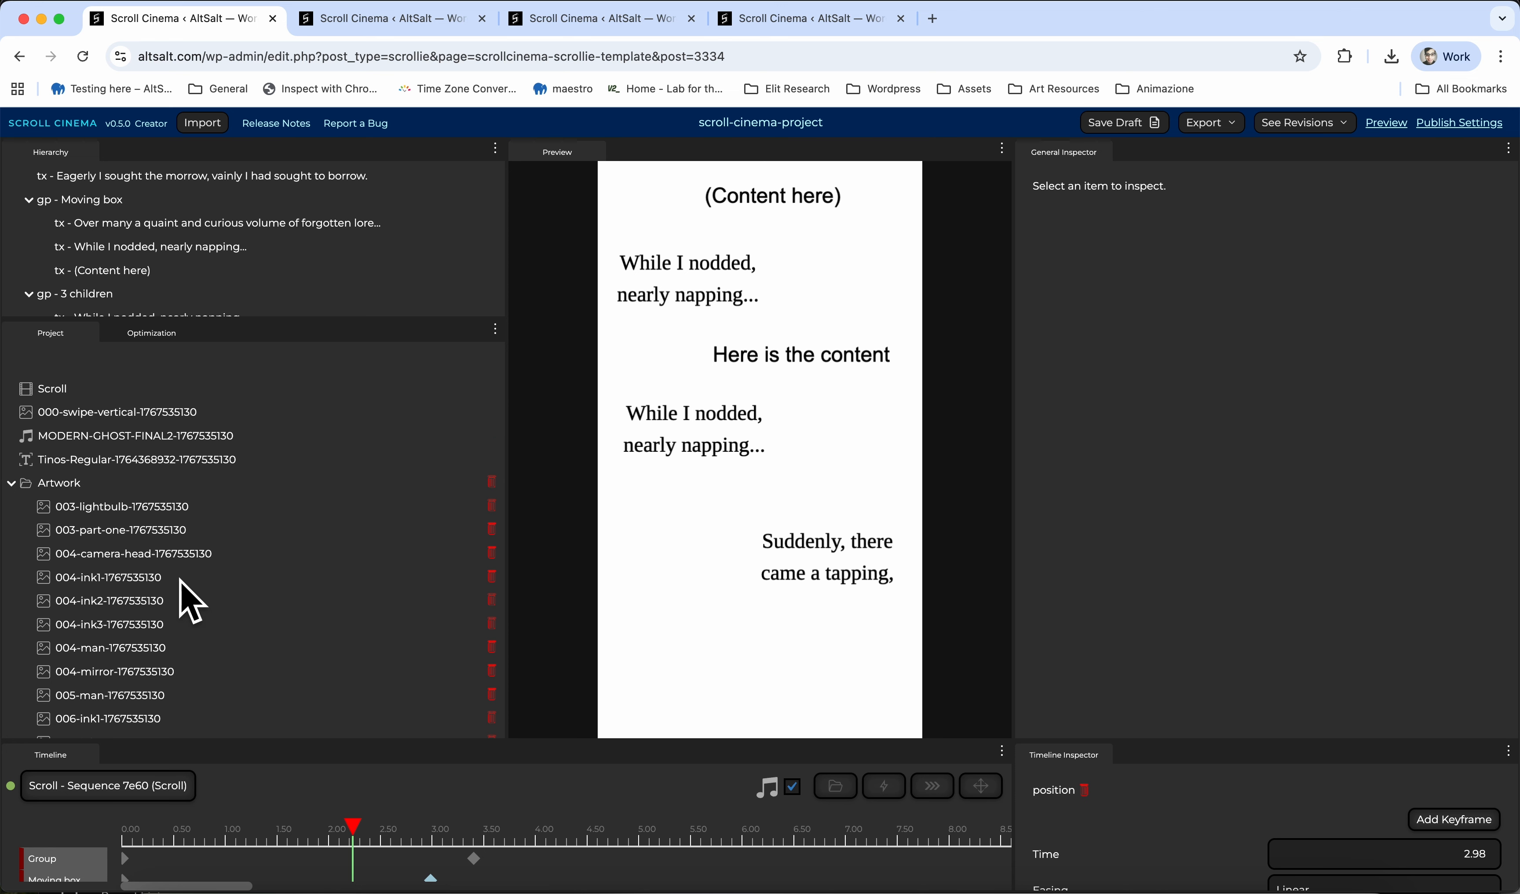
Switch to the "A Modern Ghost" project, enlarge its file list, expand the Reels folder and look through the reels and artwork
click(385, 25)
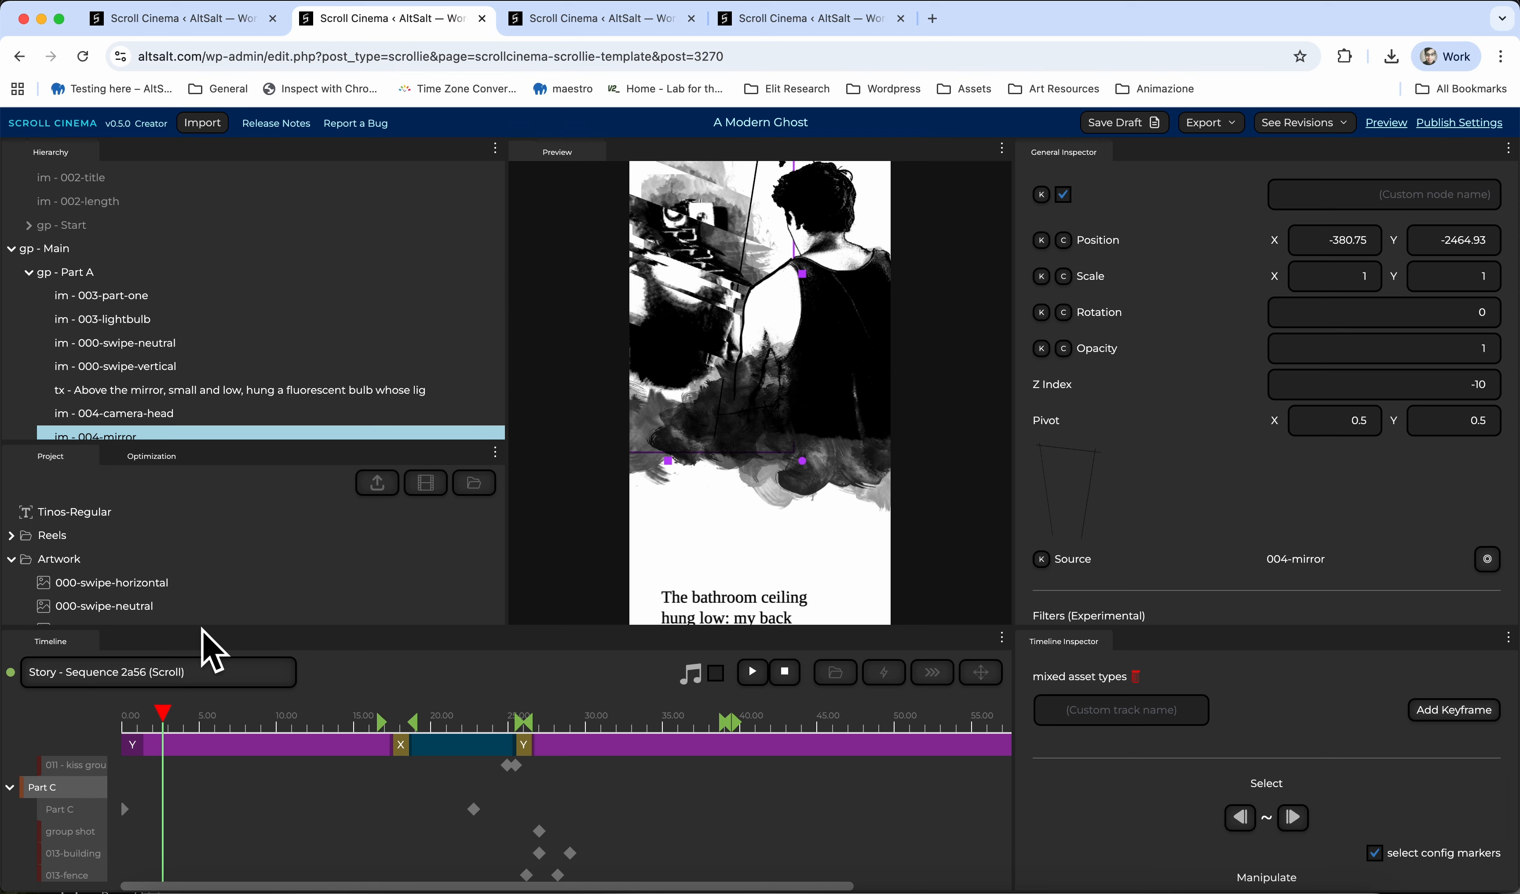
drag(204, 627, 217, 728)
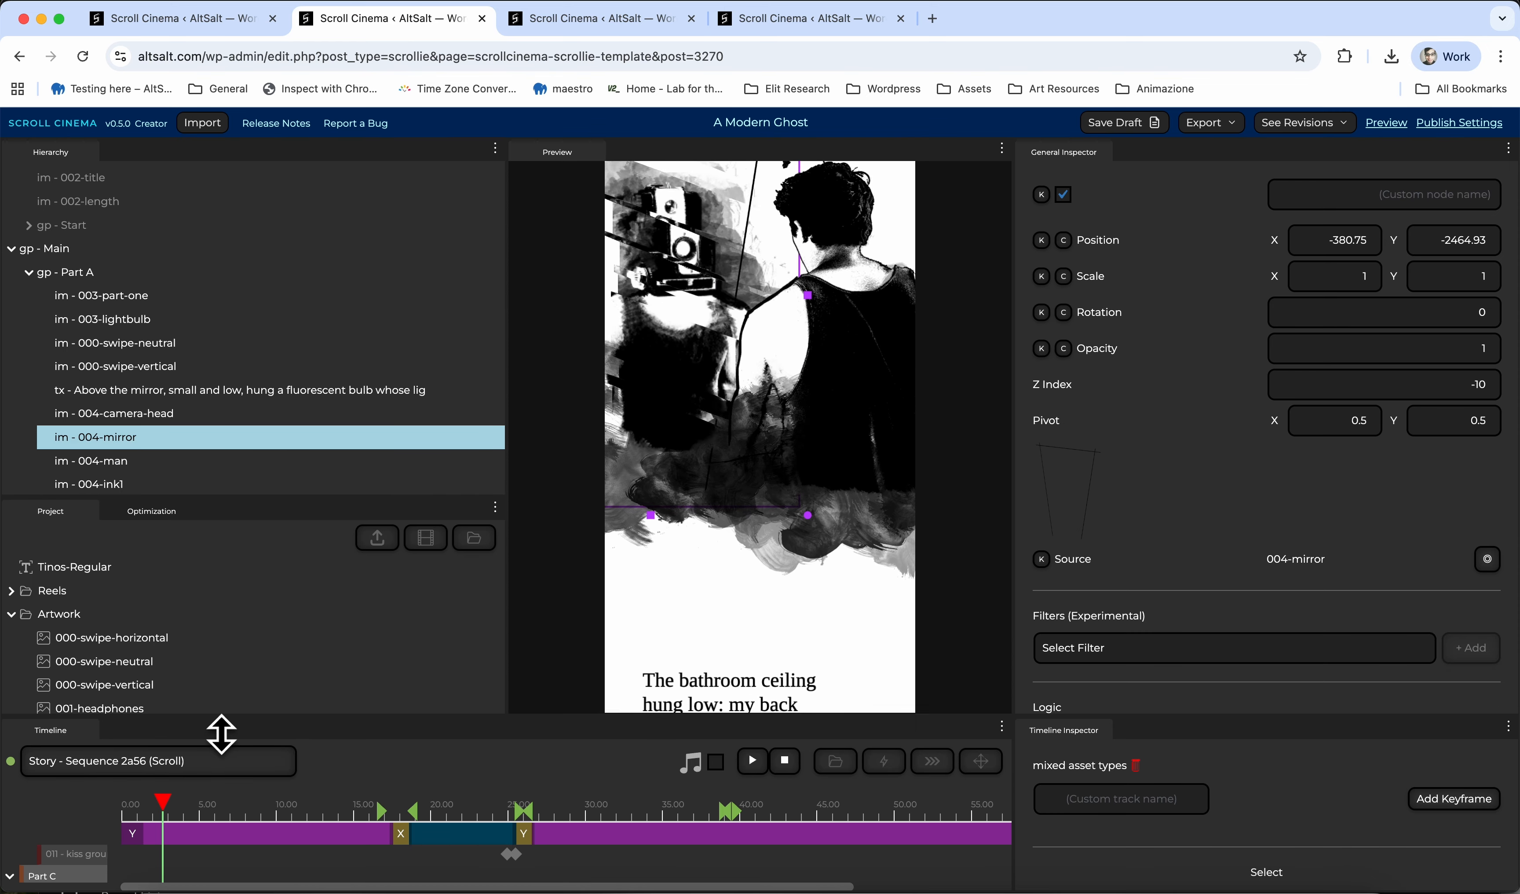
click(11, 590)
scroll(123, 629, down, 3)
scroll(122, 635, up, 2)
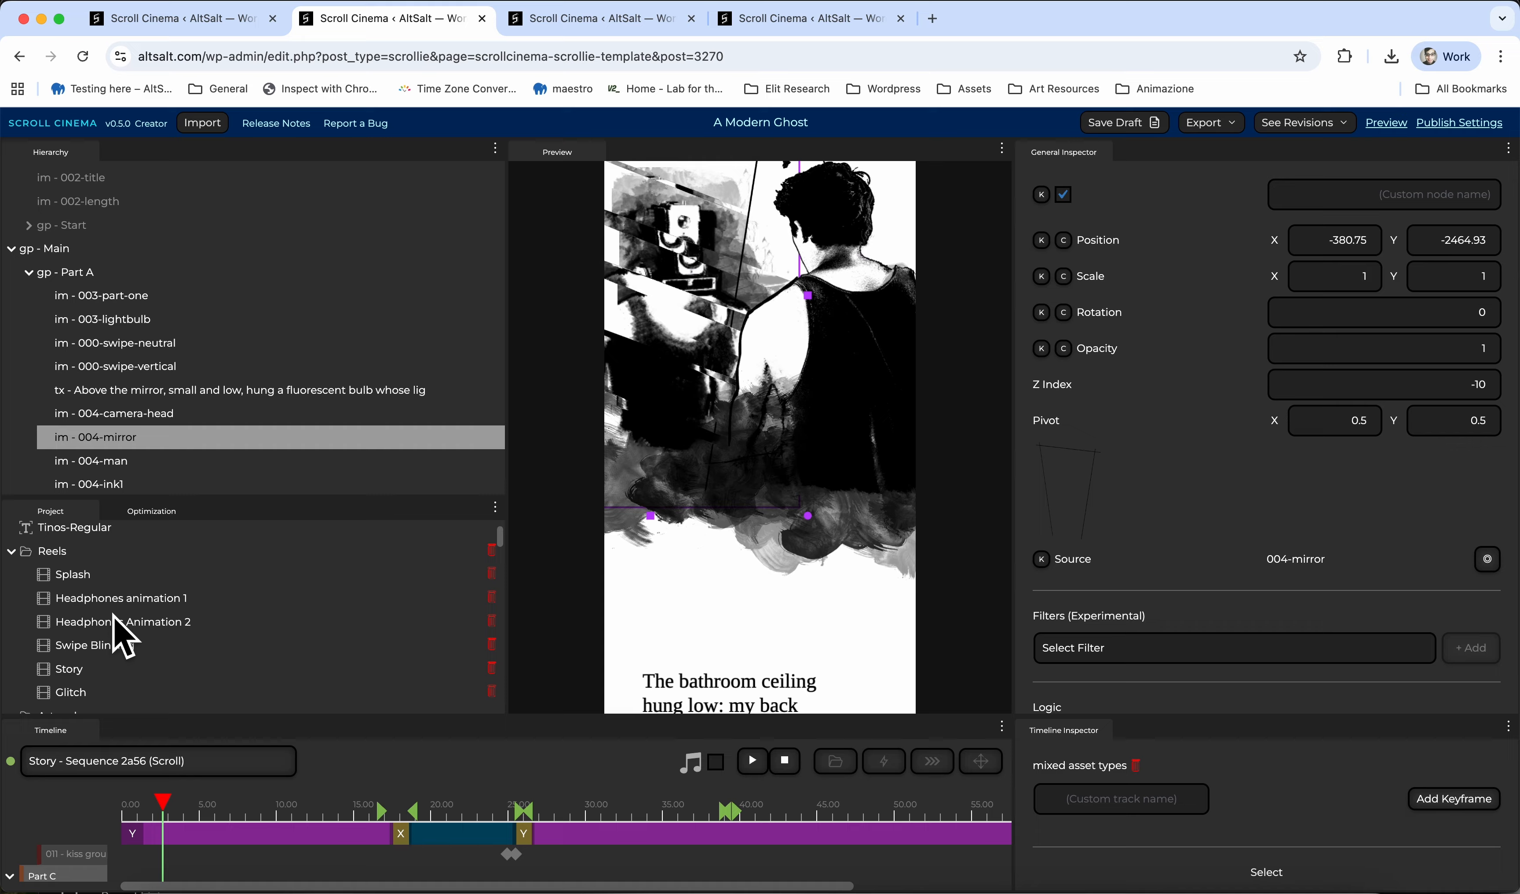
scroll(113, 615, down, 10)
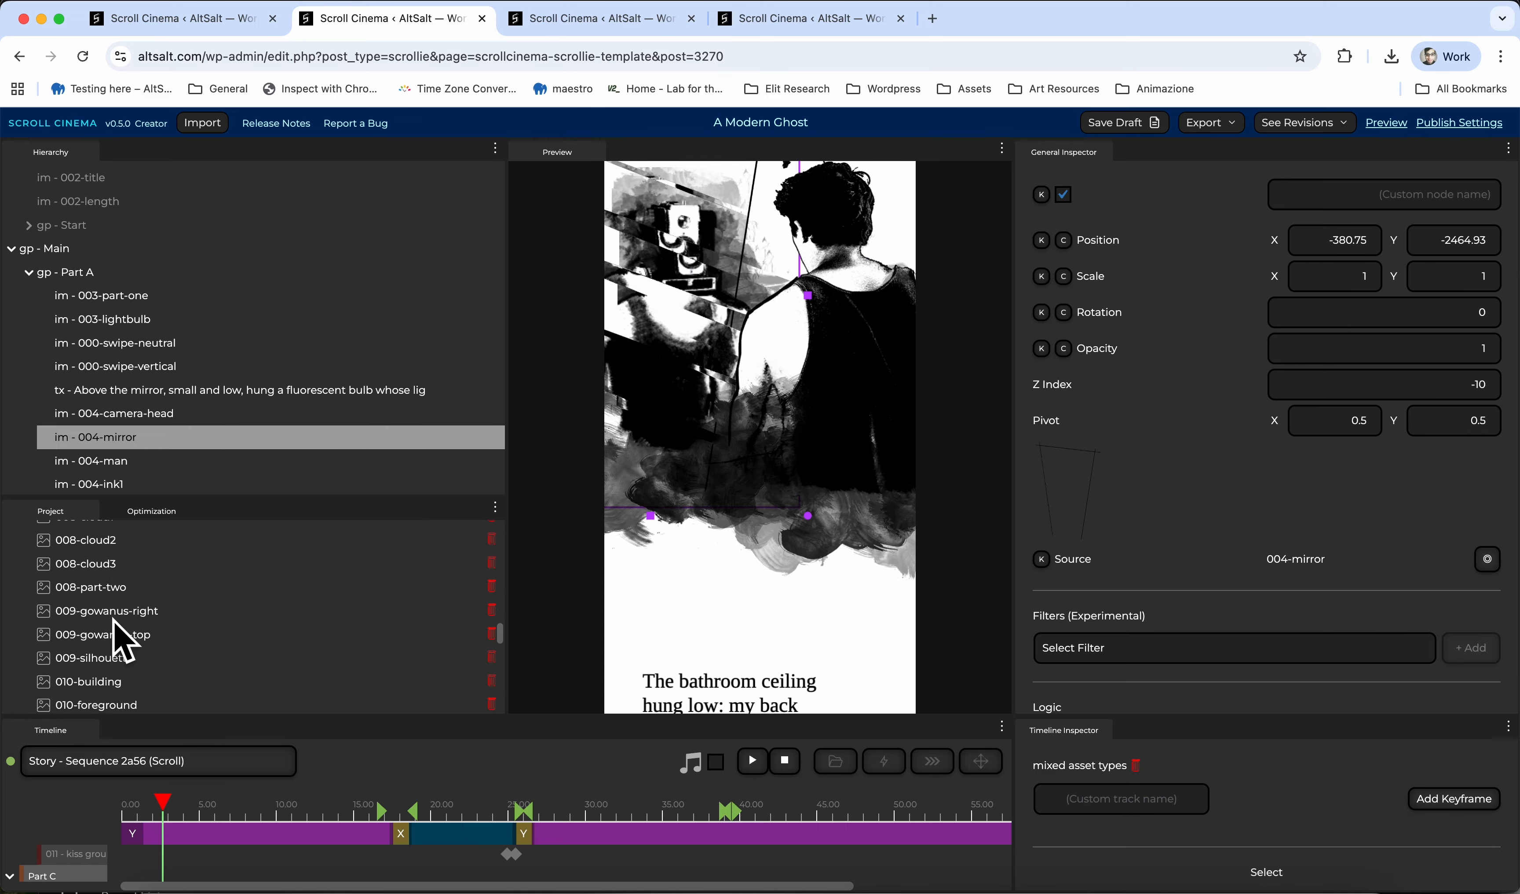
scroll(113, 620, down, 5)
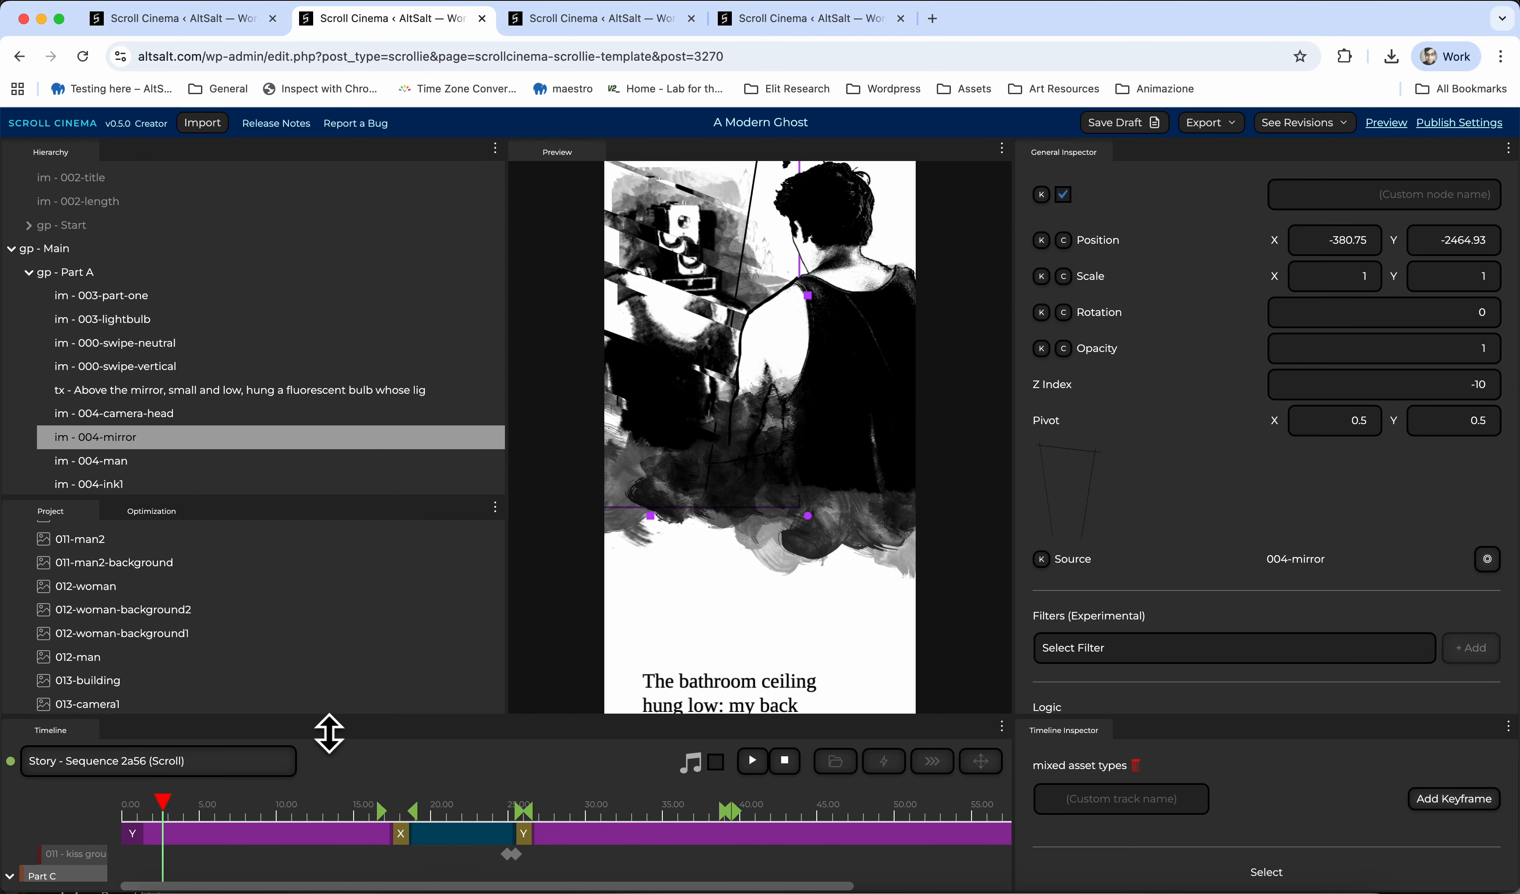
Enlarge the timeline and delete all opacity keyframes on the "Made with Scroll Cinema" track in the Credits group
drag(329, 734, 343, 582)
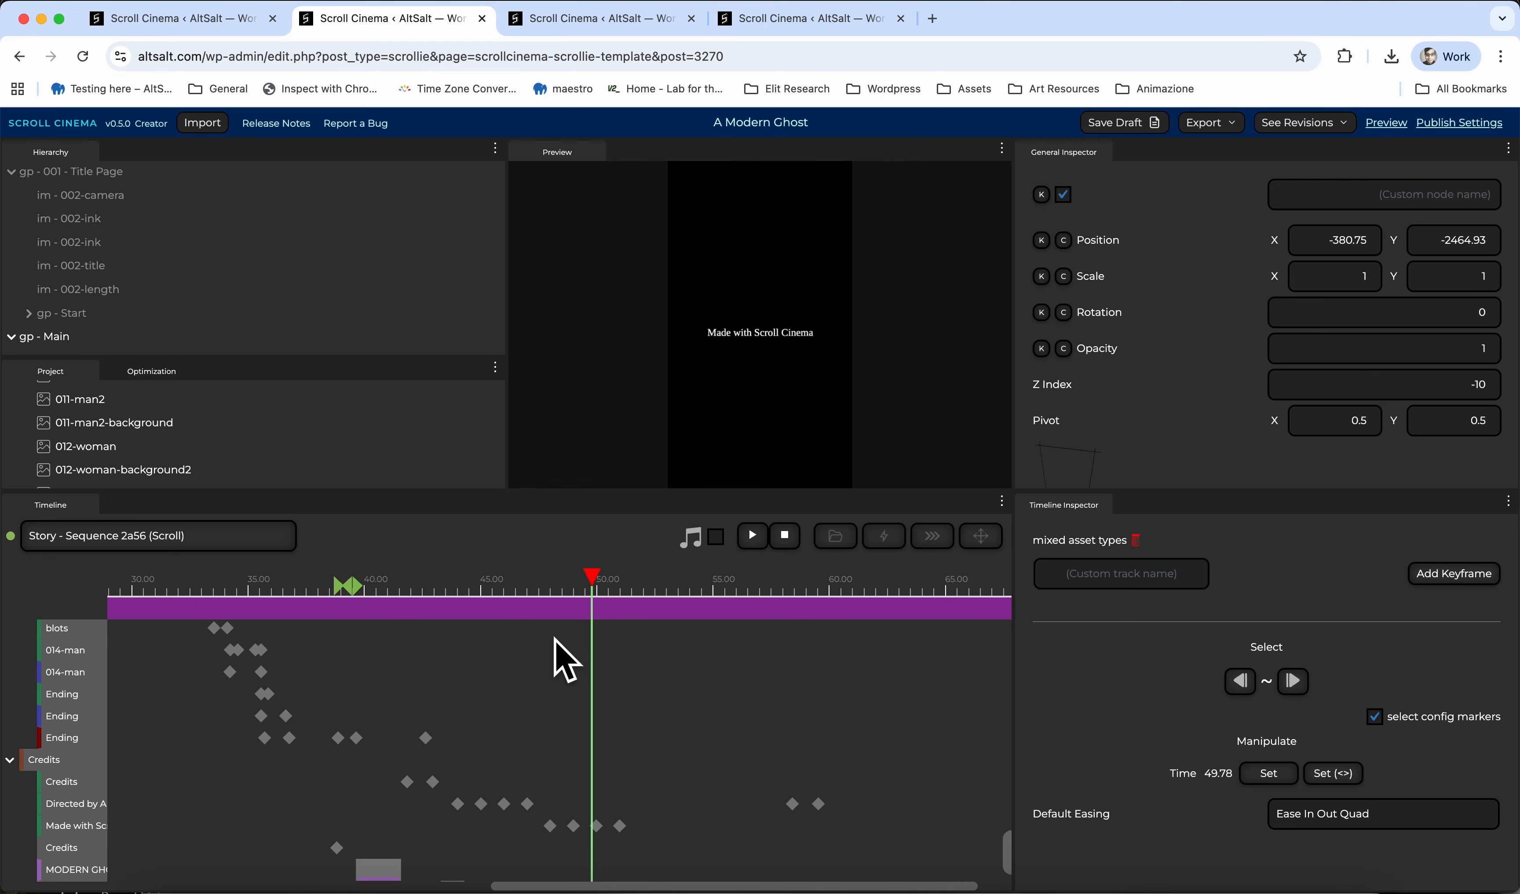
drag(578, 573, 679, 602)
drag(516, 808, 644, 838)
click(1081, 540)
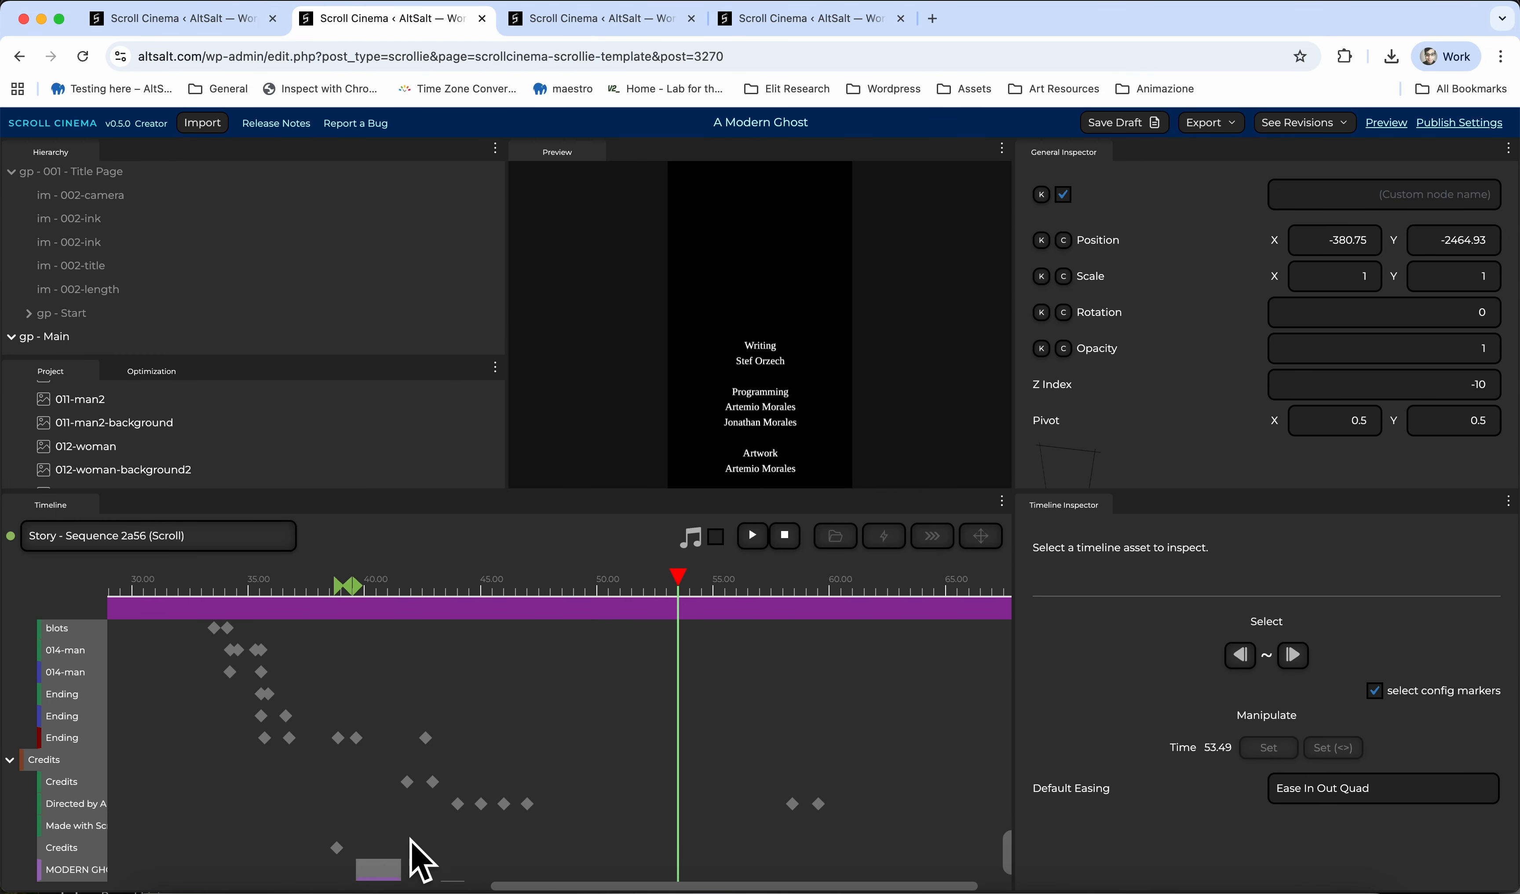
Copy the first four keyframes of the "Directed by" opacity track and paste them onto the "Made with Scroll Cinema" track at 47.70
click(83, 825)
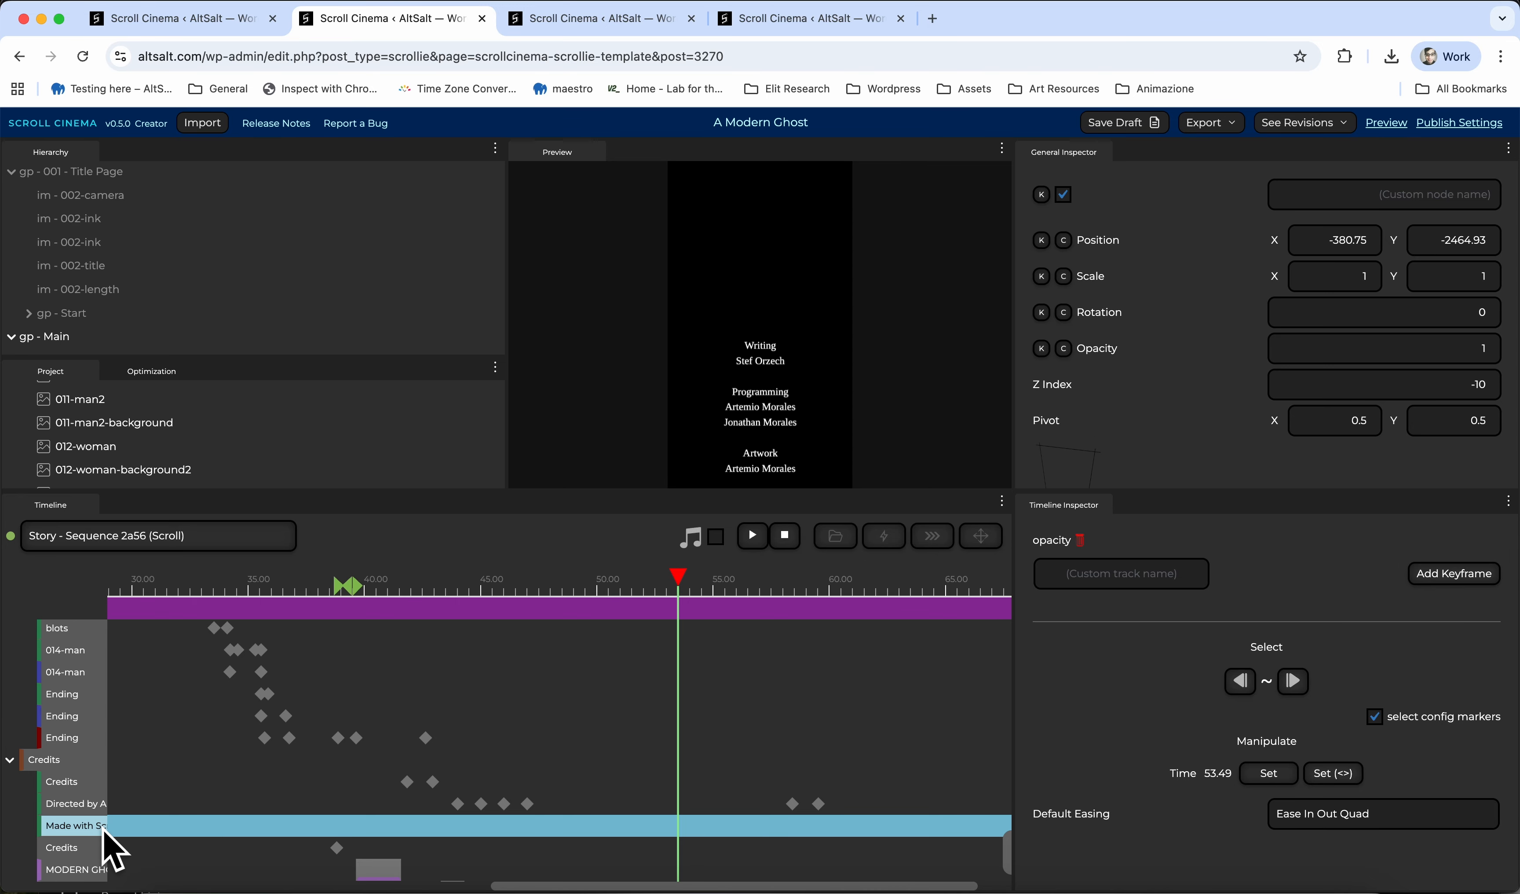
drag(605, 586, 646, 592)
drag(390, 793, 571, 793)
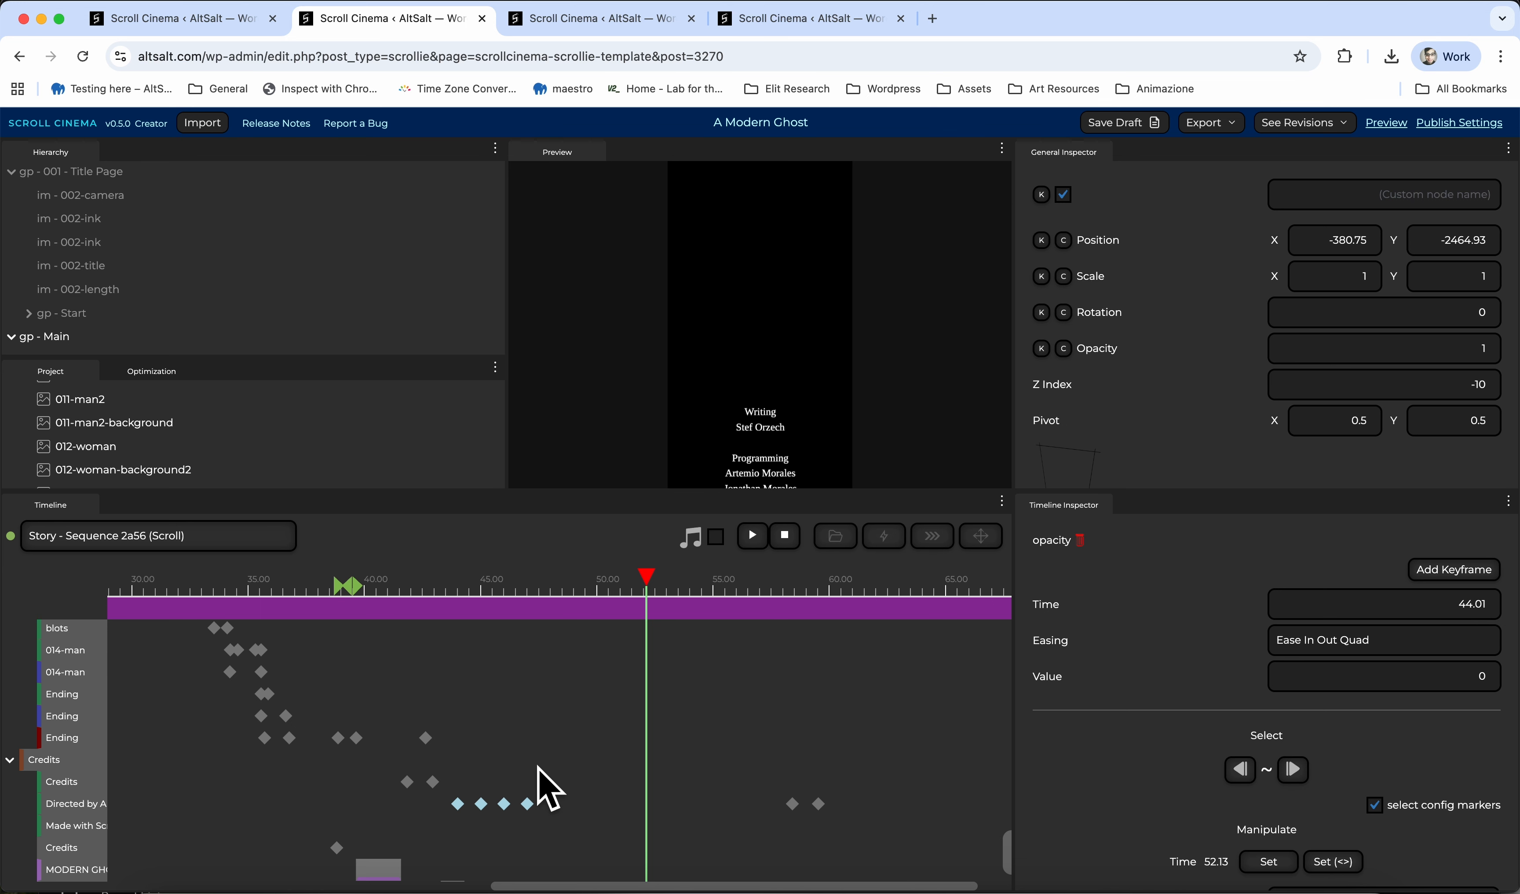
key(super+c)
click(86, 827)
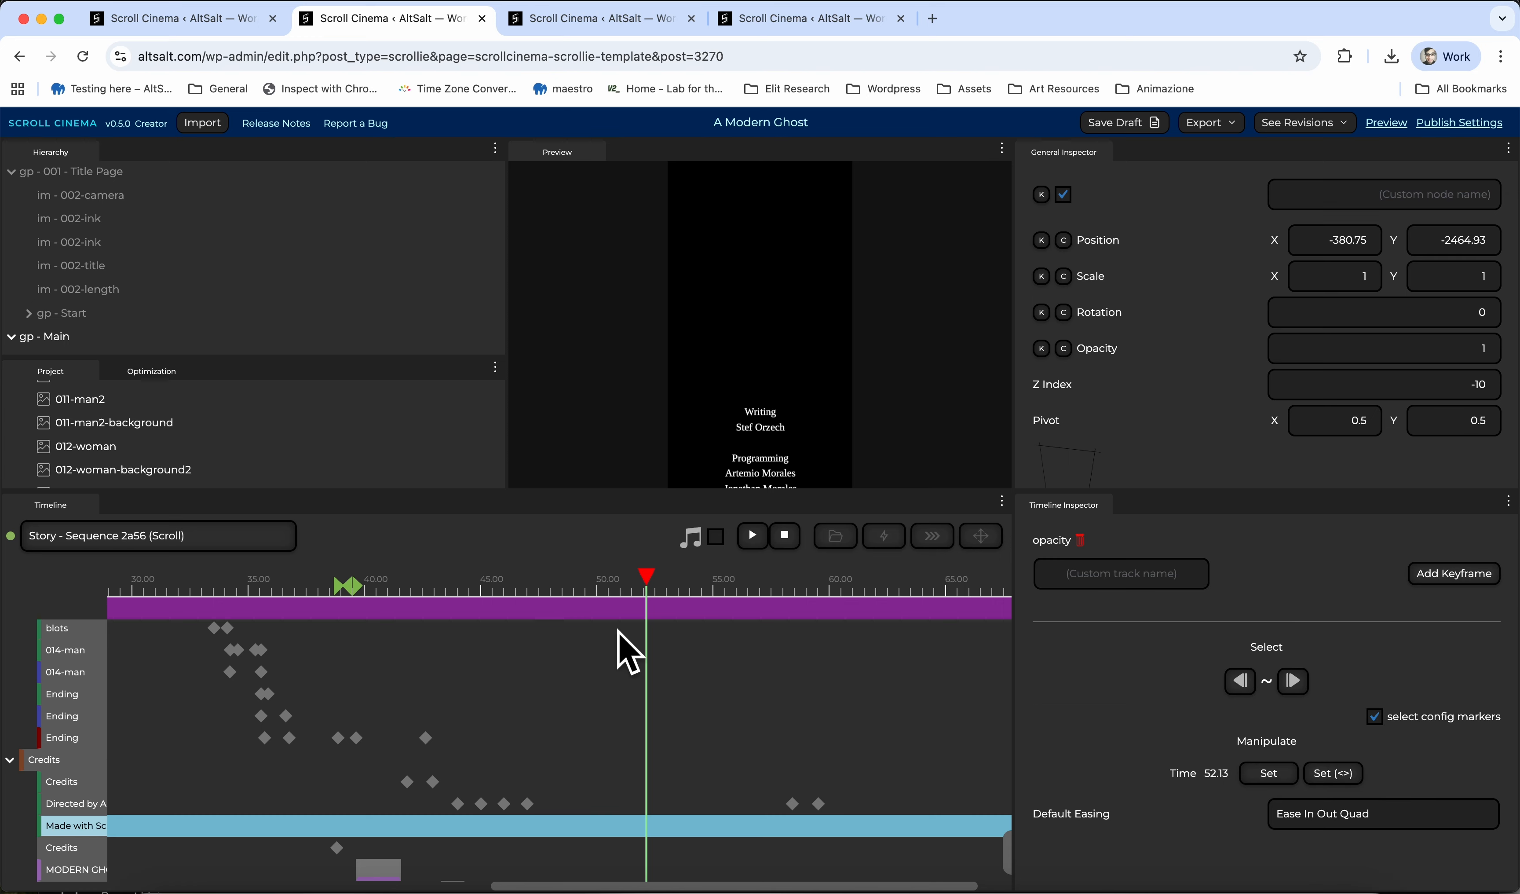
click(547, 593)
click(544, 592)
key(super+v)
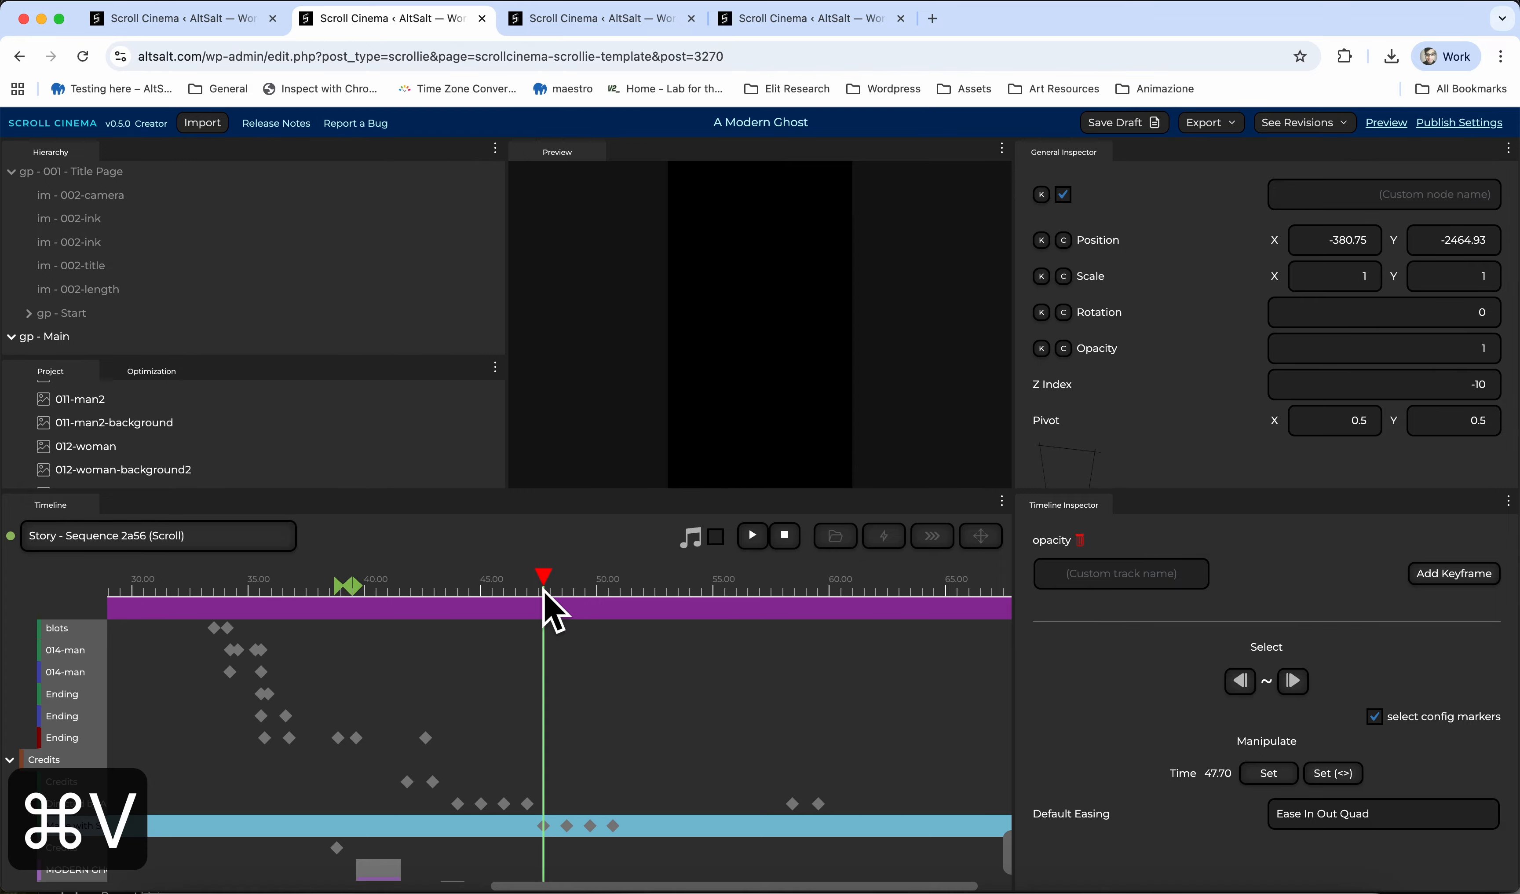
Copy the first four "Directed by" and all "Made with Scroll Cinema" keyframes, paste them onto their own tracks at 52.43, and undo the paste
drag(538, 591, 654, 594)
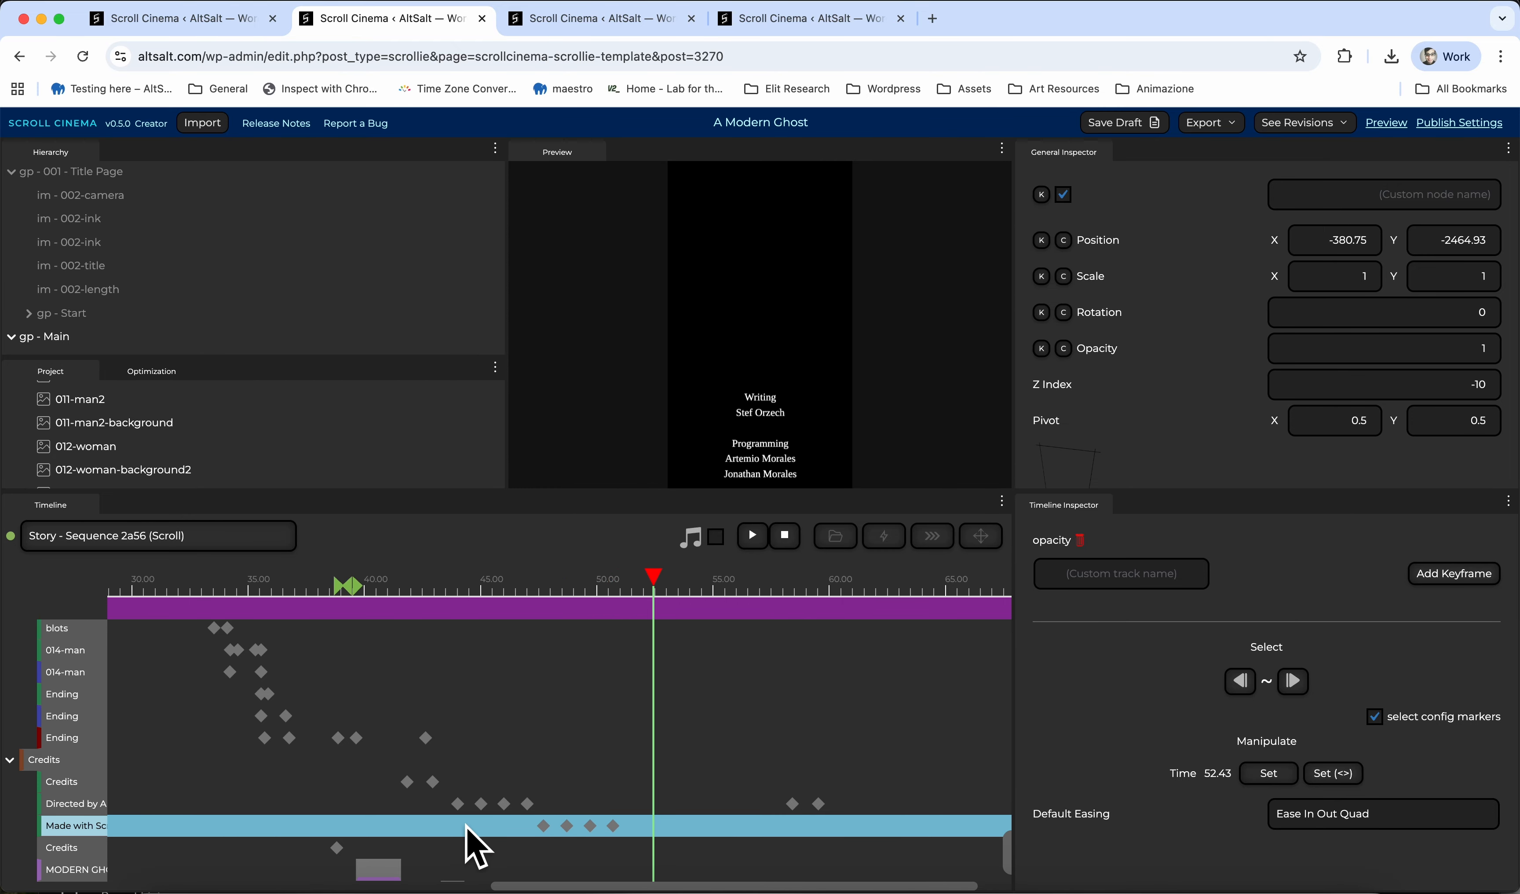
click(446, 830)
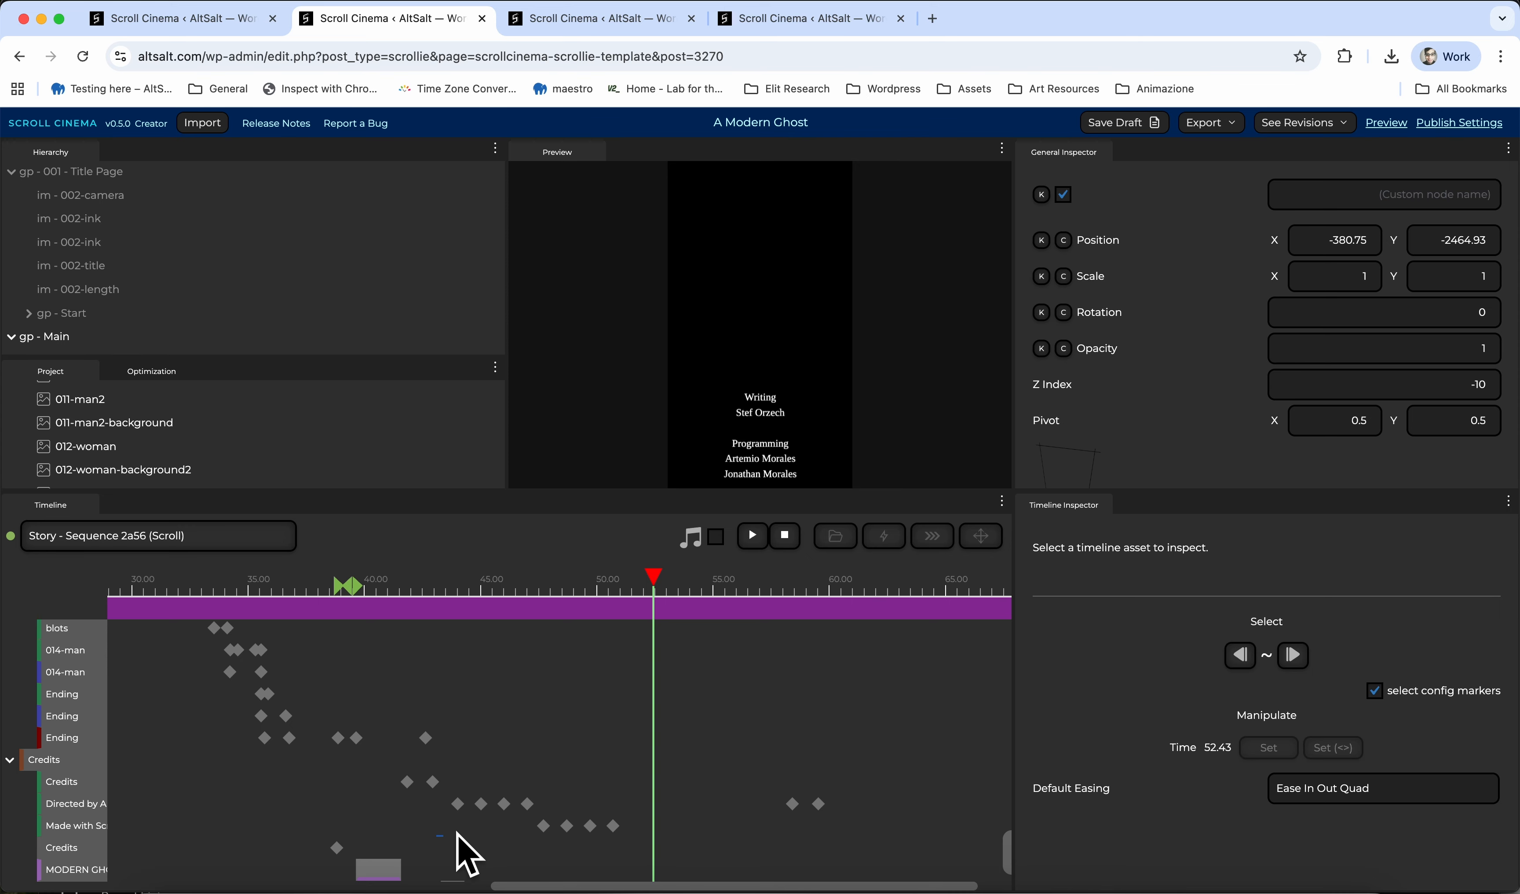
drag(466, 853, 644, 791)
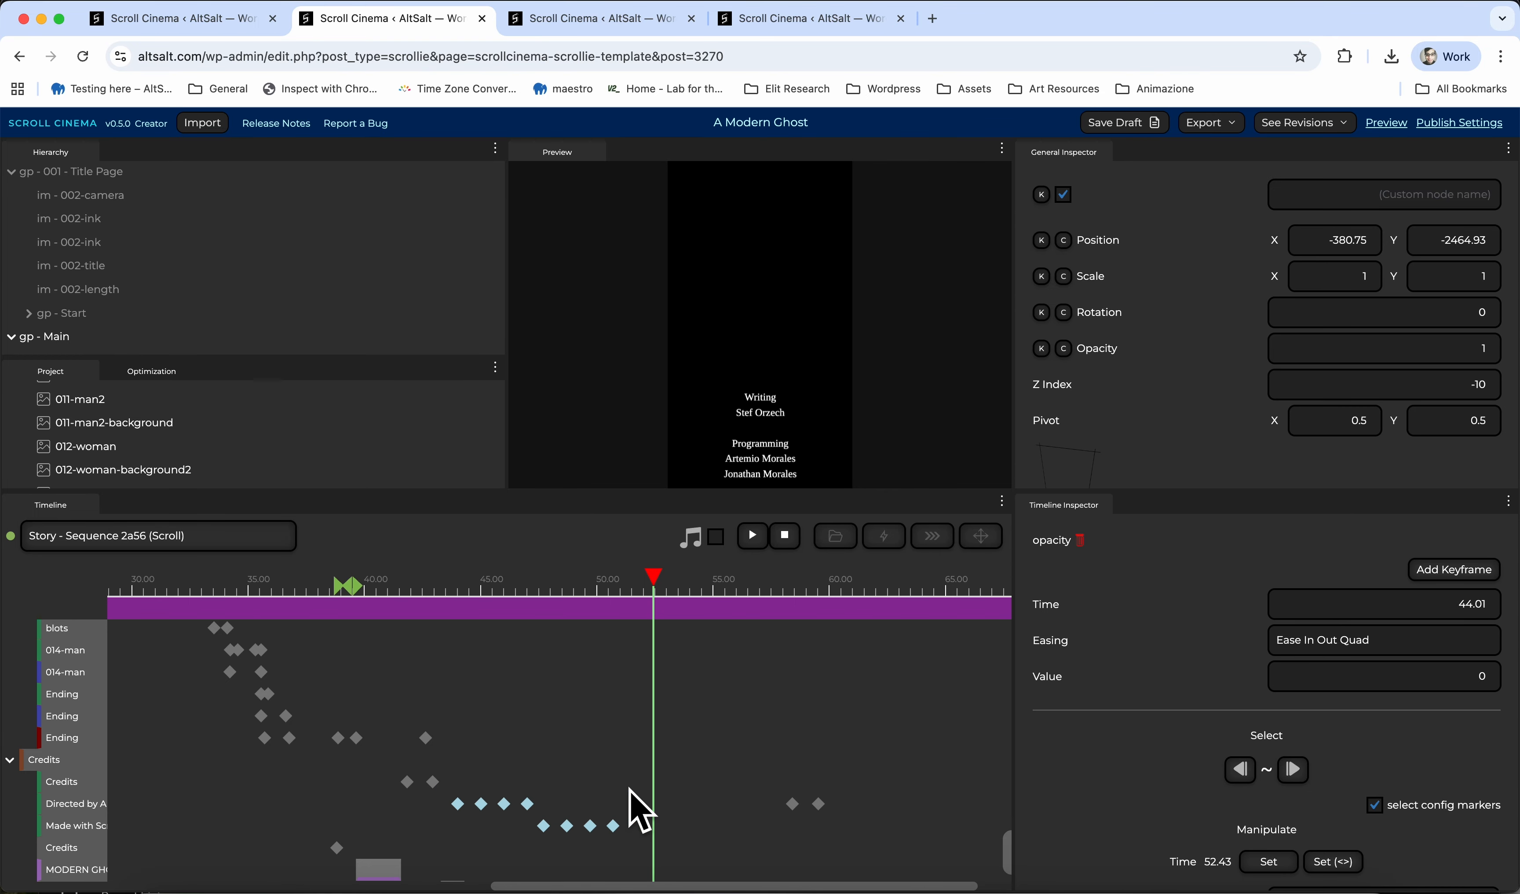
key(super+c)
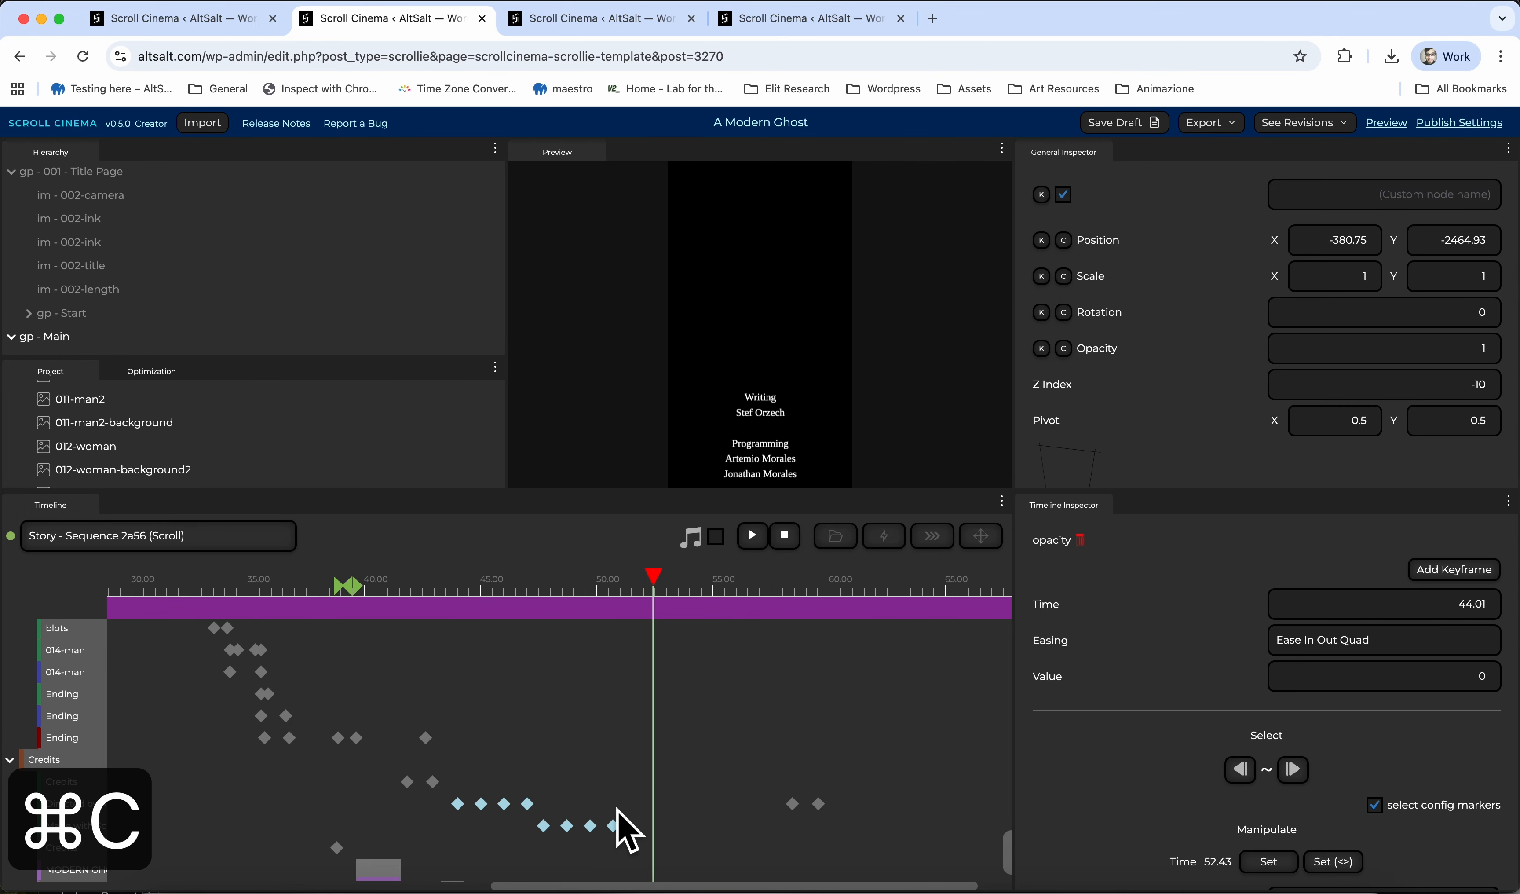
key(super+v)
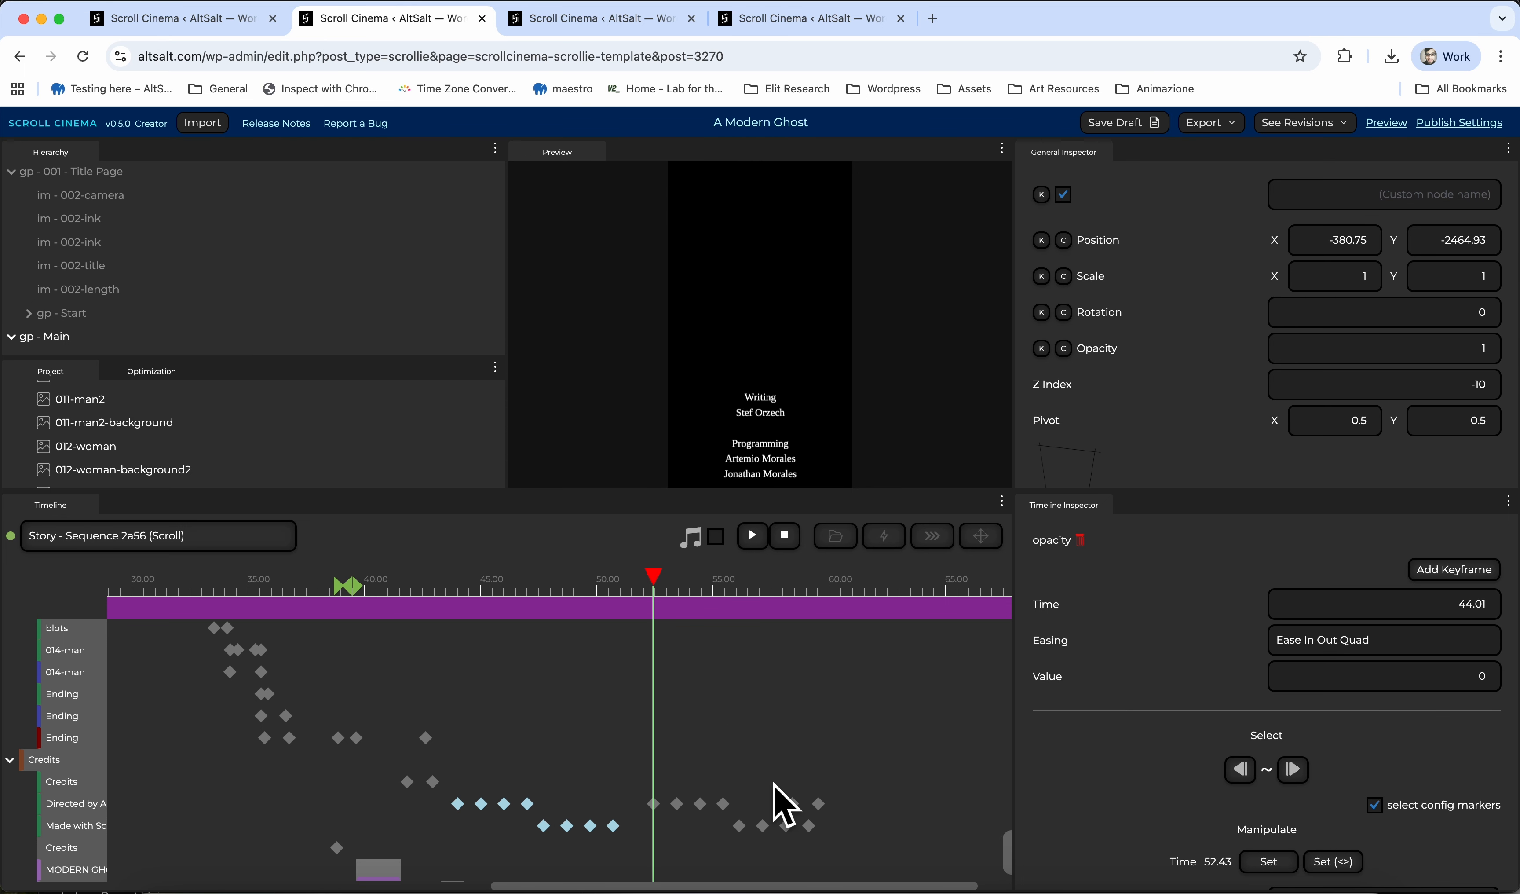
drag(654, 586, 617, 583)
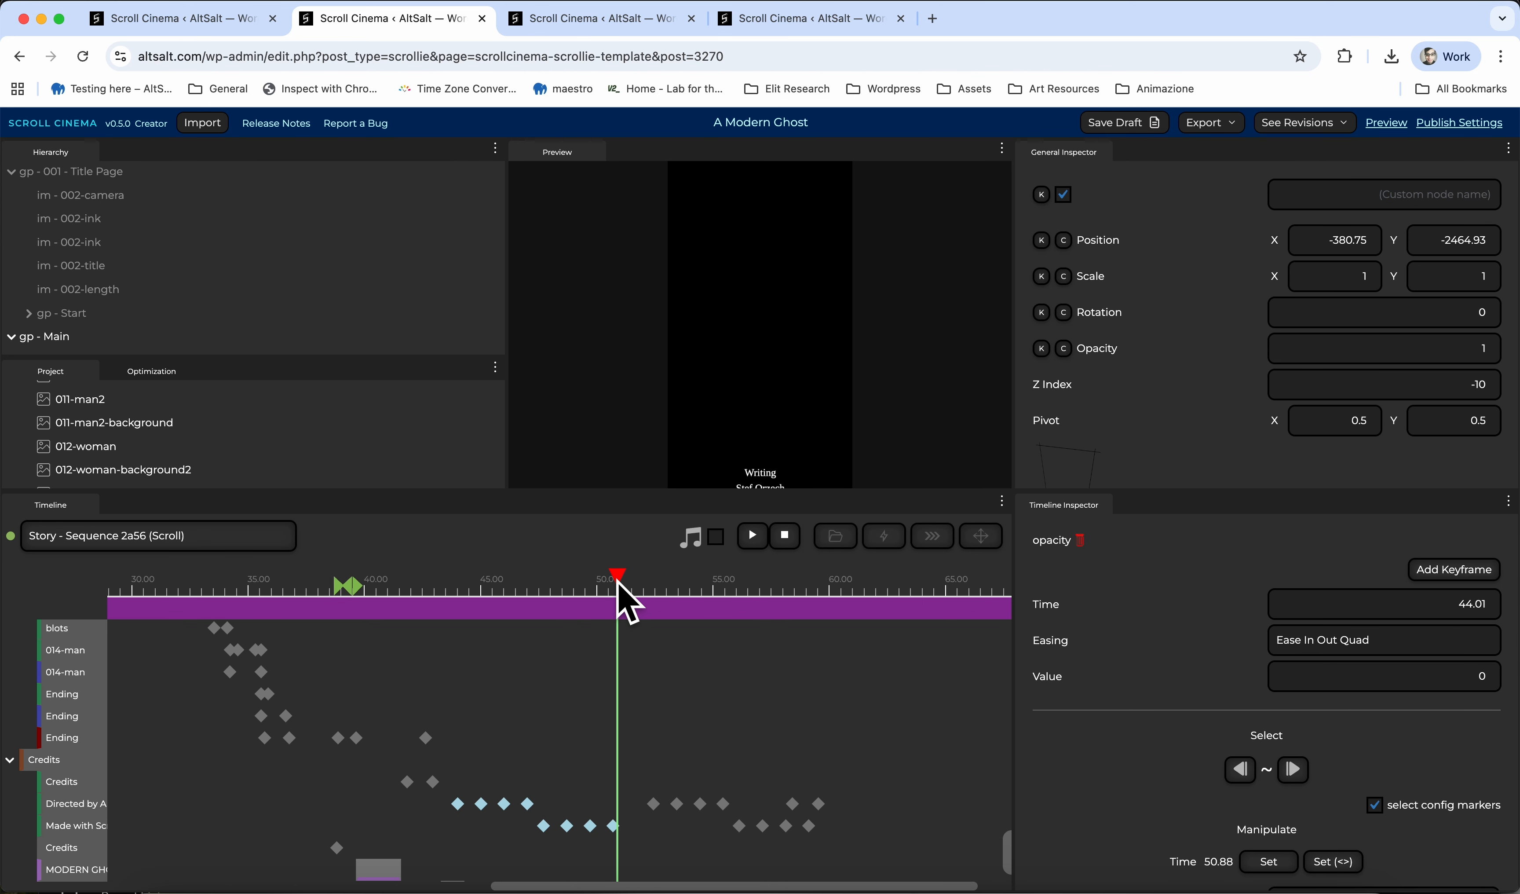
key(super+z)
Try to paste the four "Made with Scroll Cinema" opacity keyframes onto the Ending position track at 44.52, and deselect the track
click(338, 795)
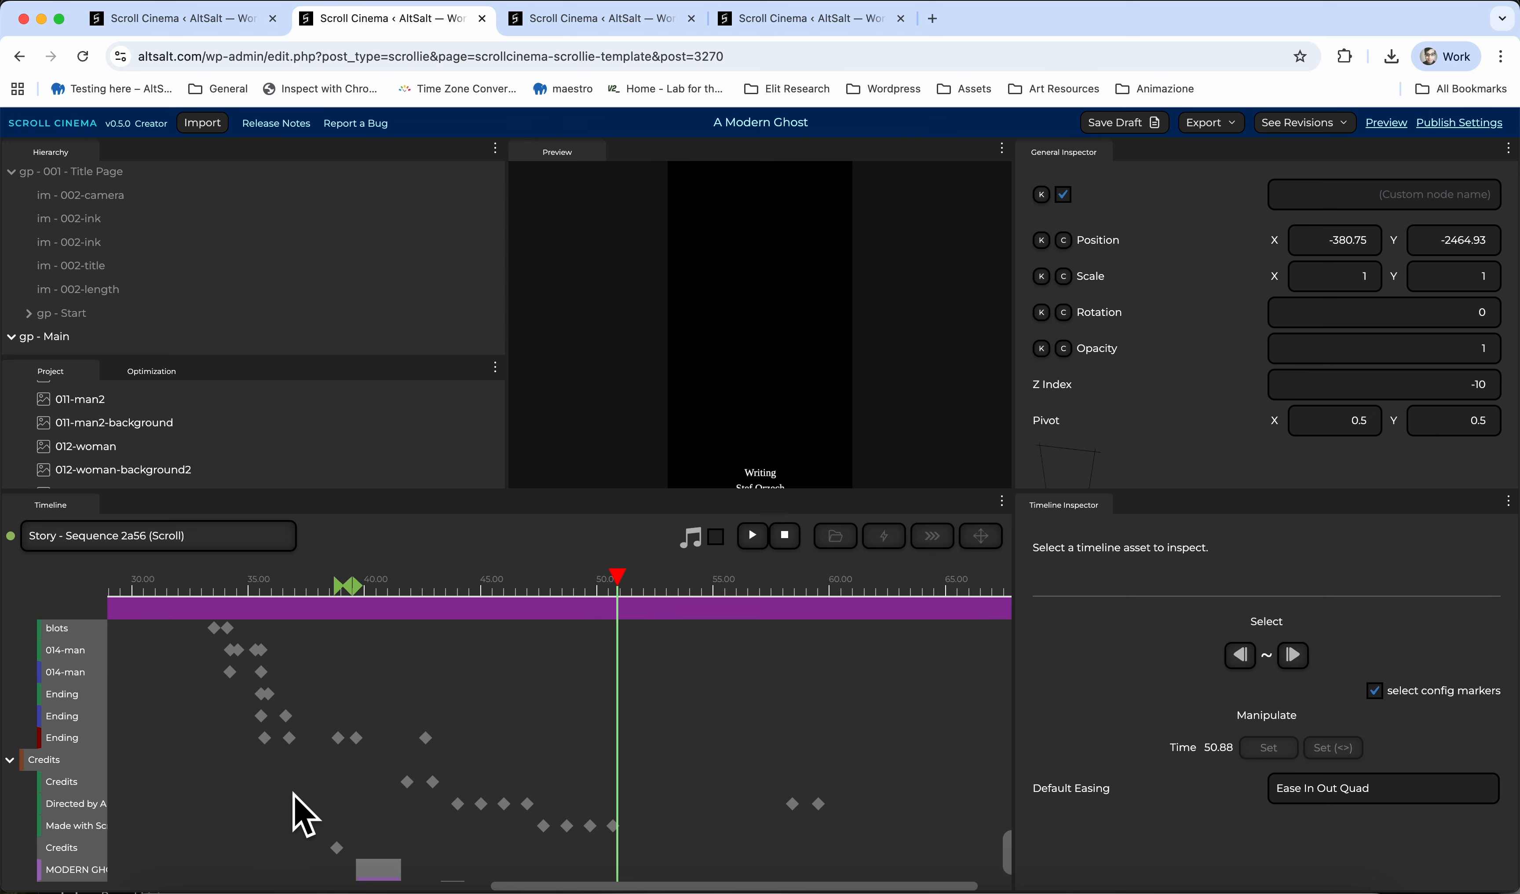
drag(503, 872, 635, 821)
key(super+c)
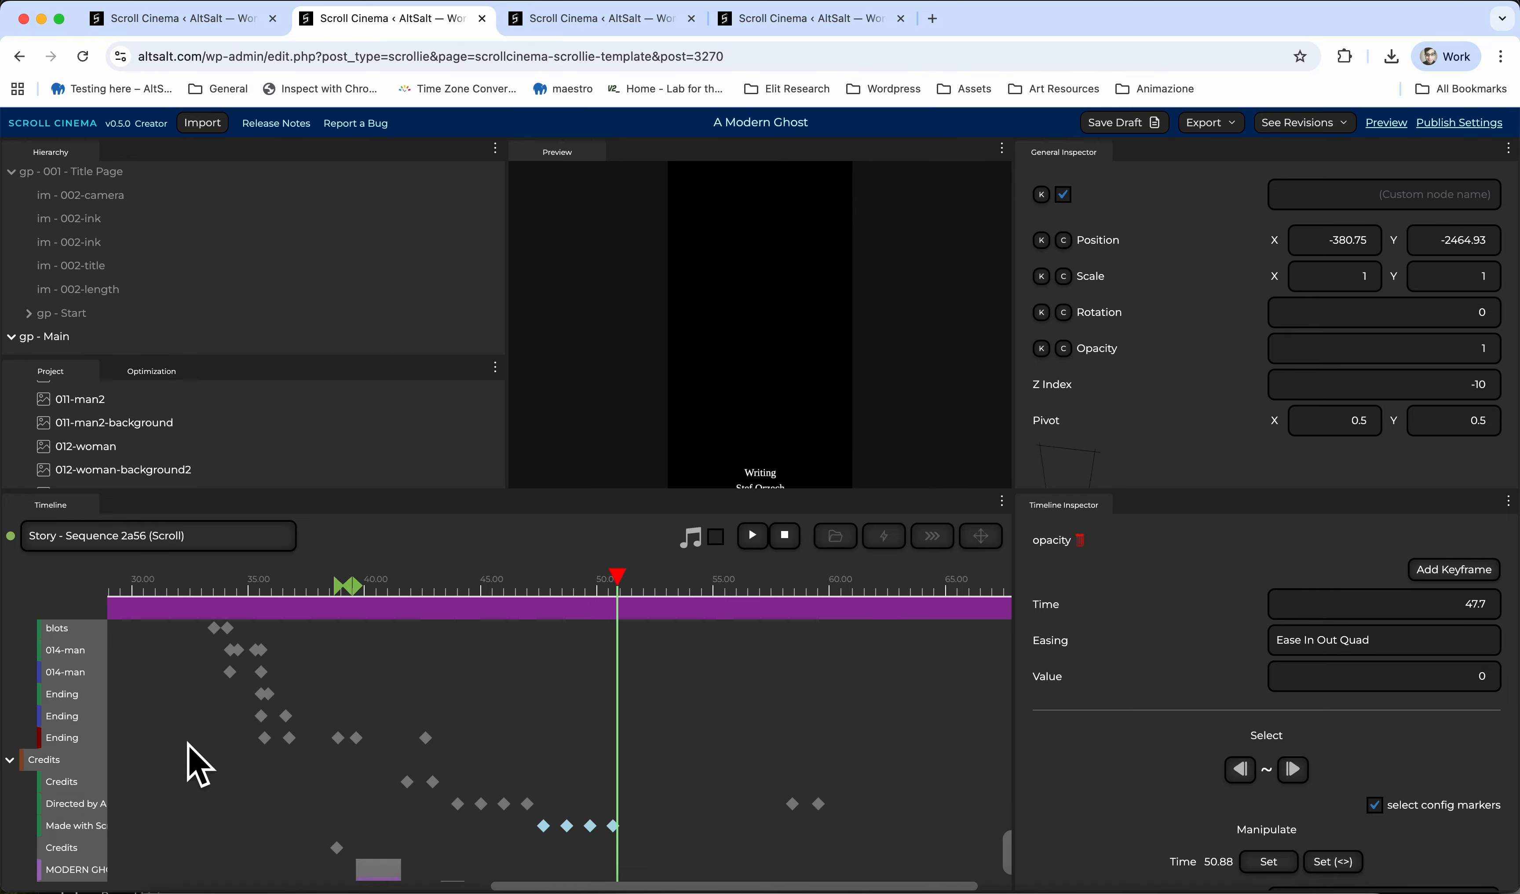
click(80, 740)
click(471, 591)
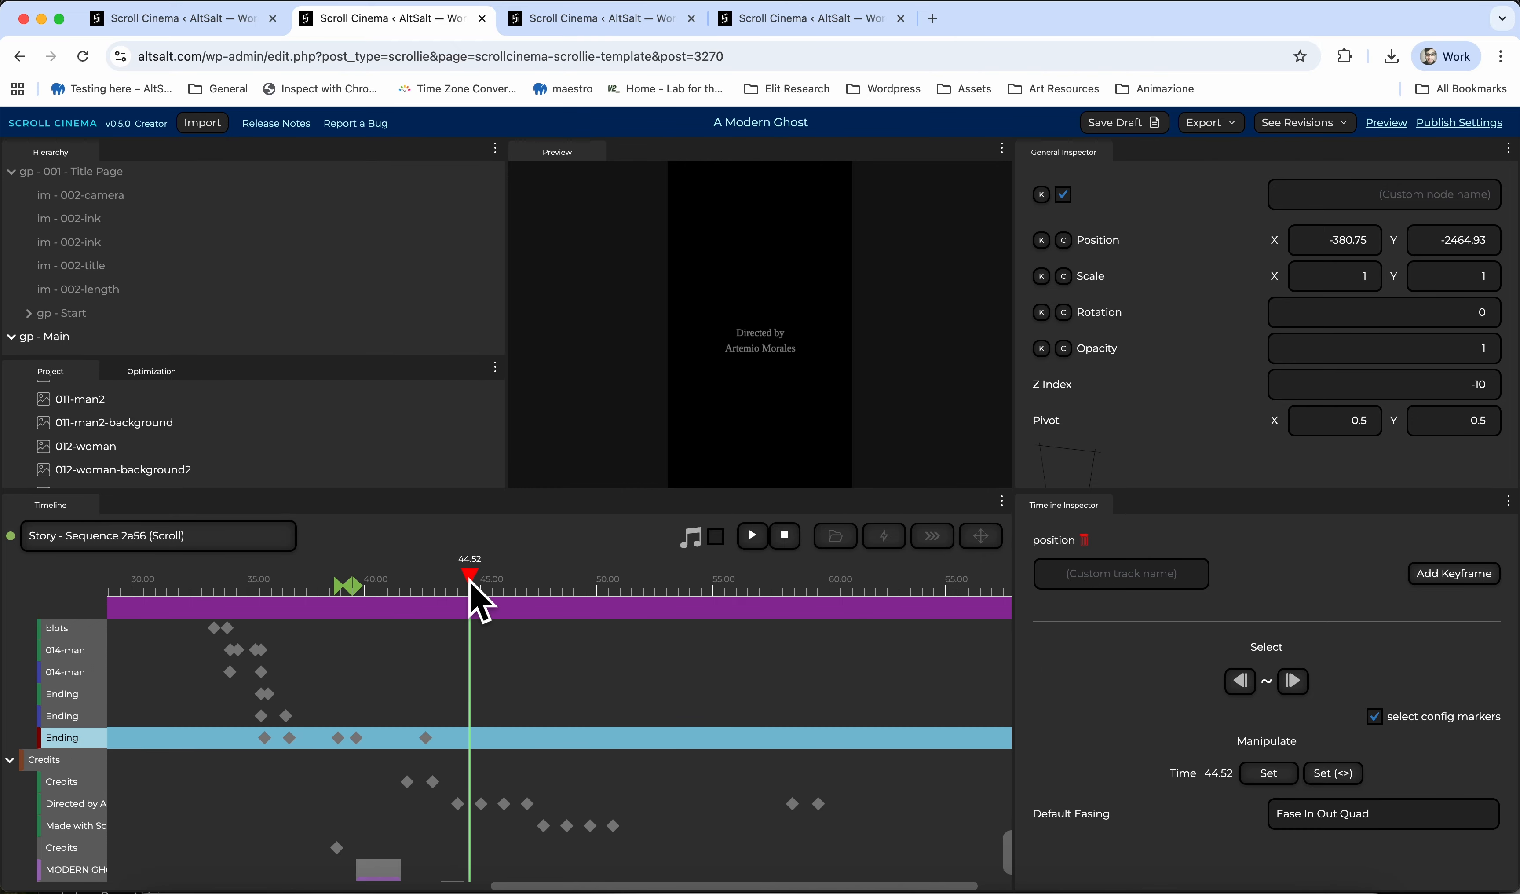
key(super+v)
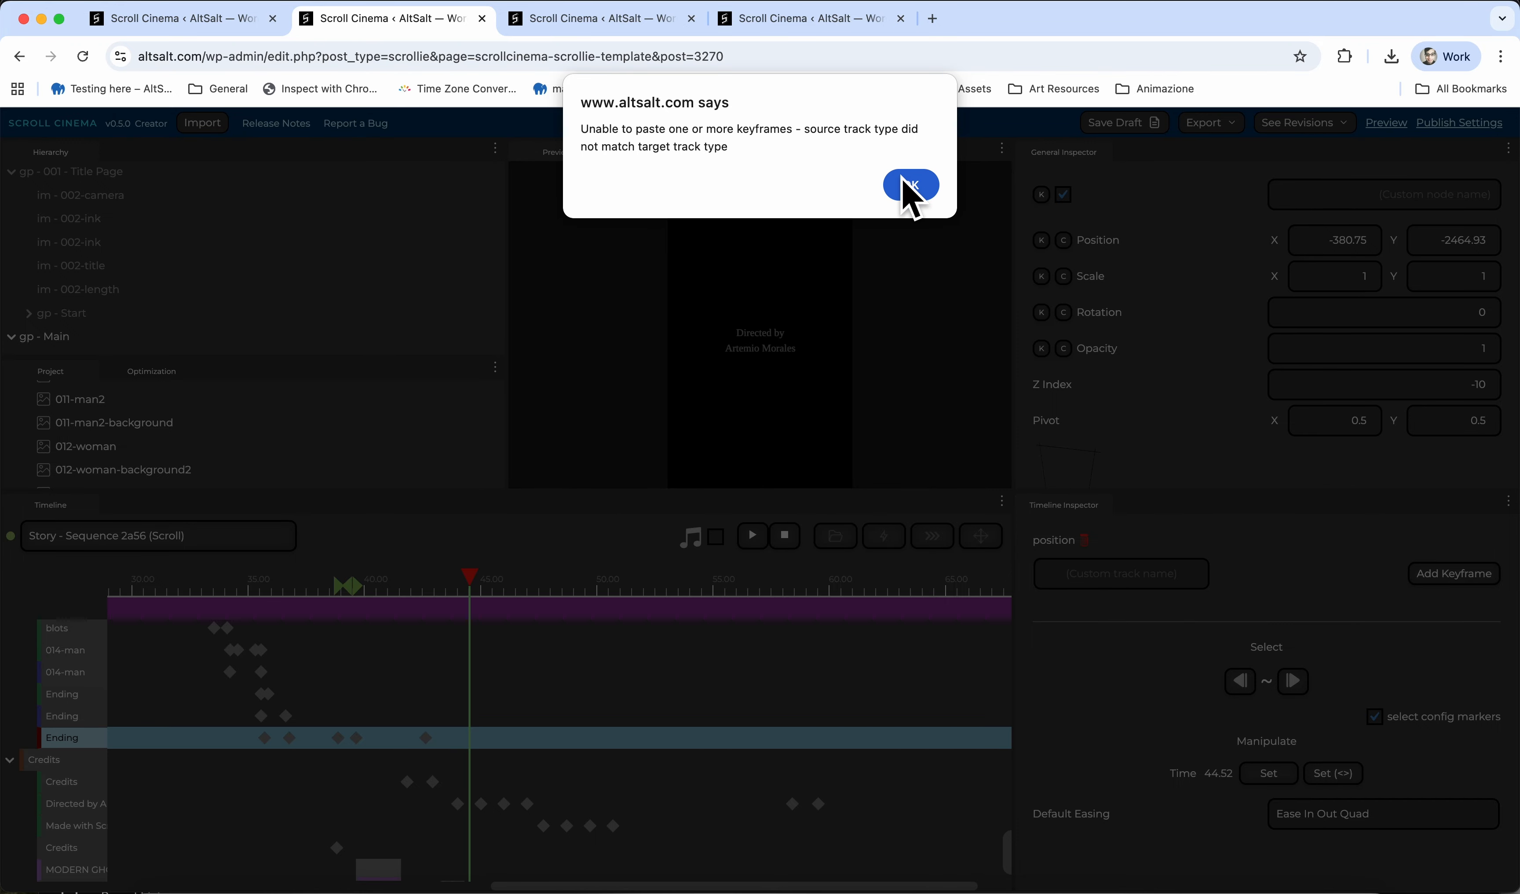
click(910, 185)
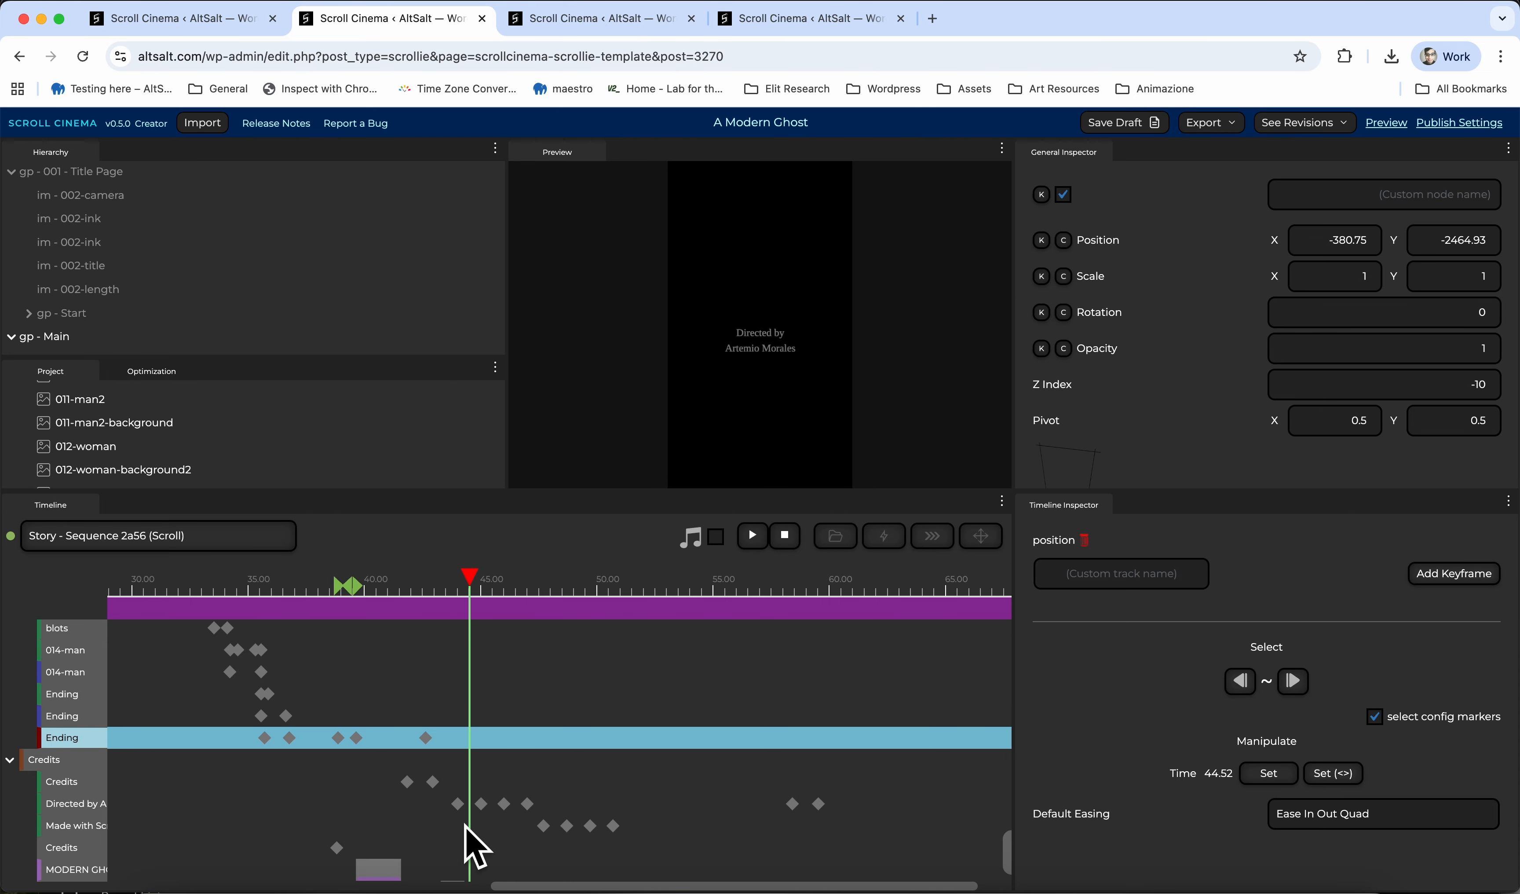
click(239, 762)
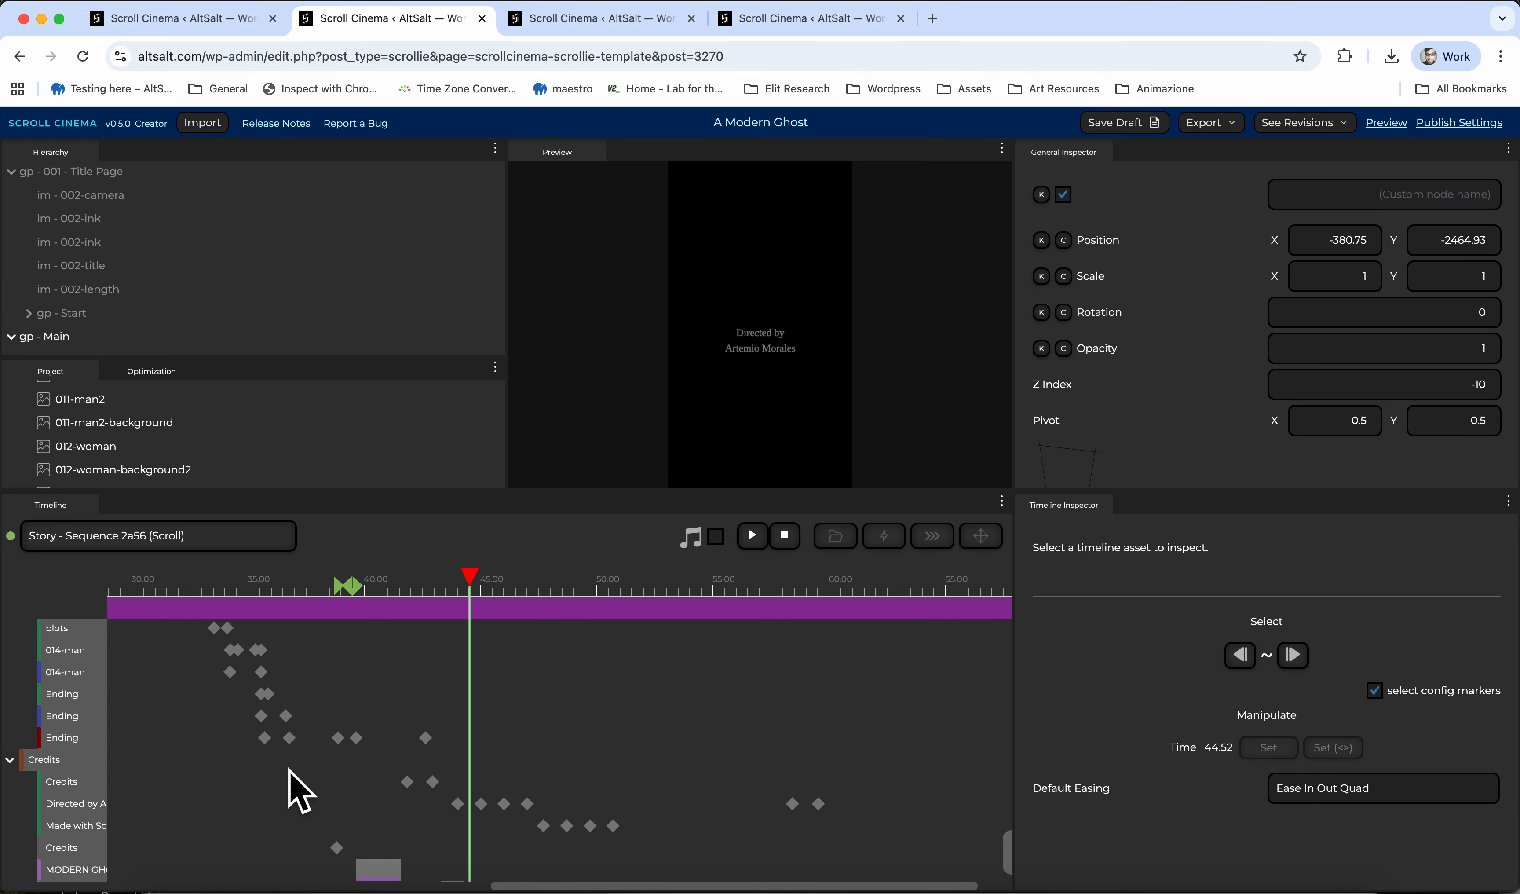
Copy four Ending position and two Credits opacity keyframes, paste them onto the Camera head position and opacity tracks at 42.59, and undo the paste
drag(362, 761, 371, 731)
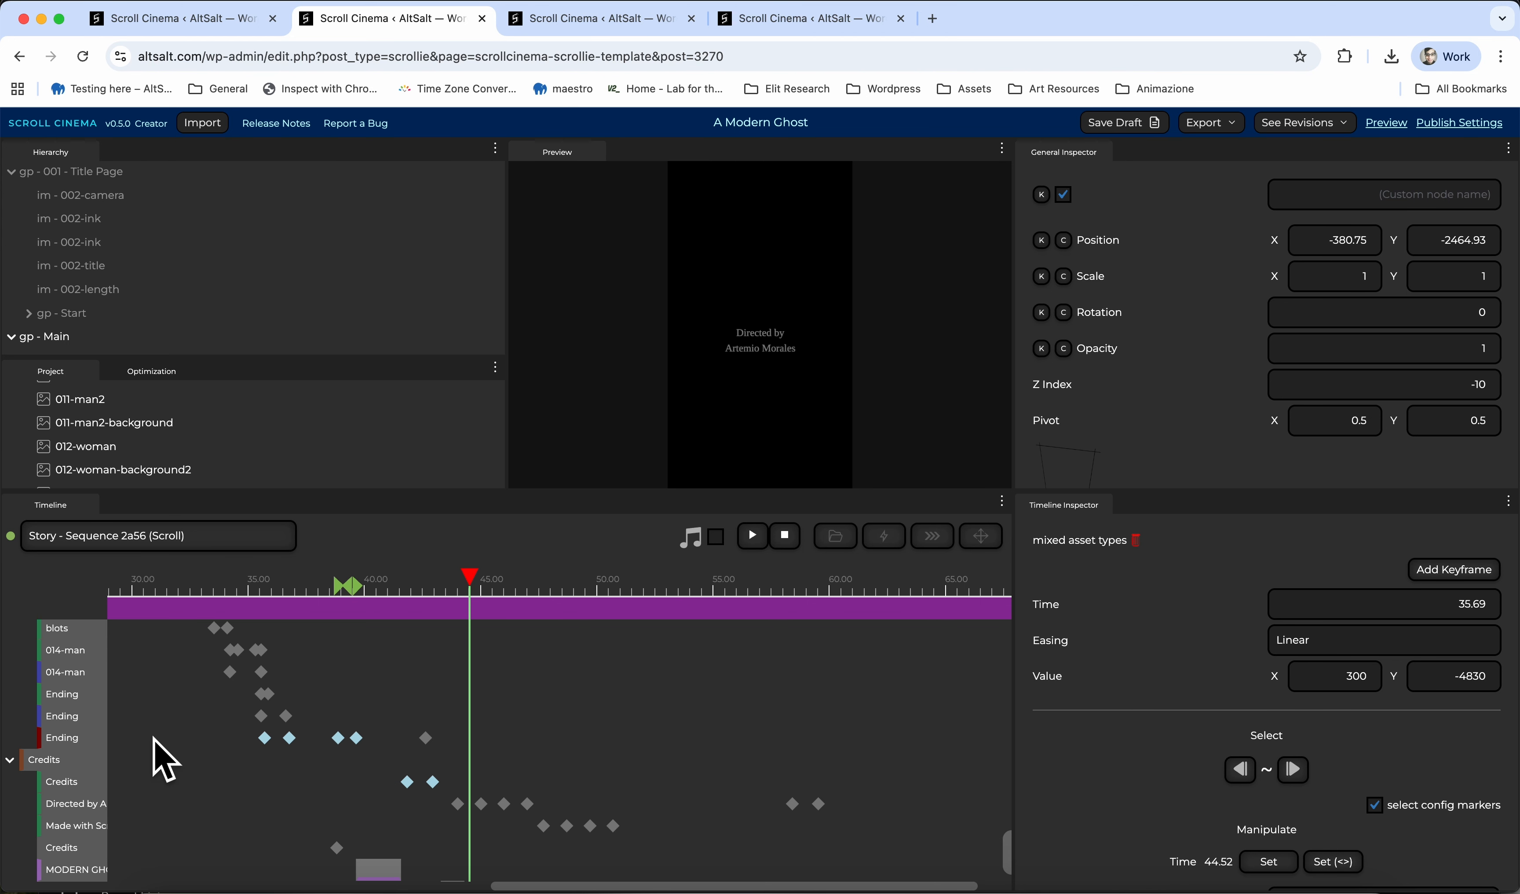
key(super+c)
scroll(57, 762, up, 4)
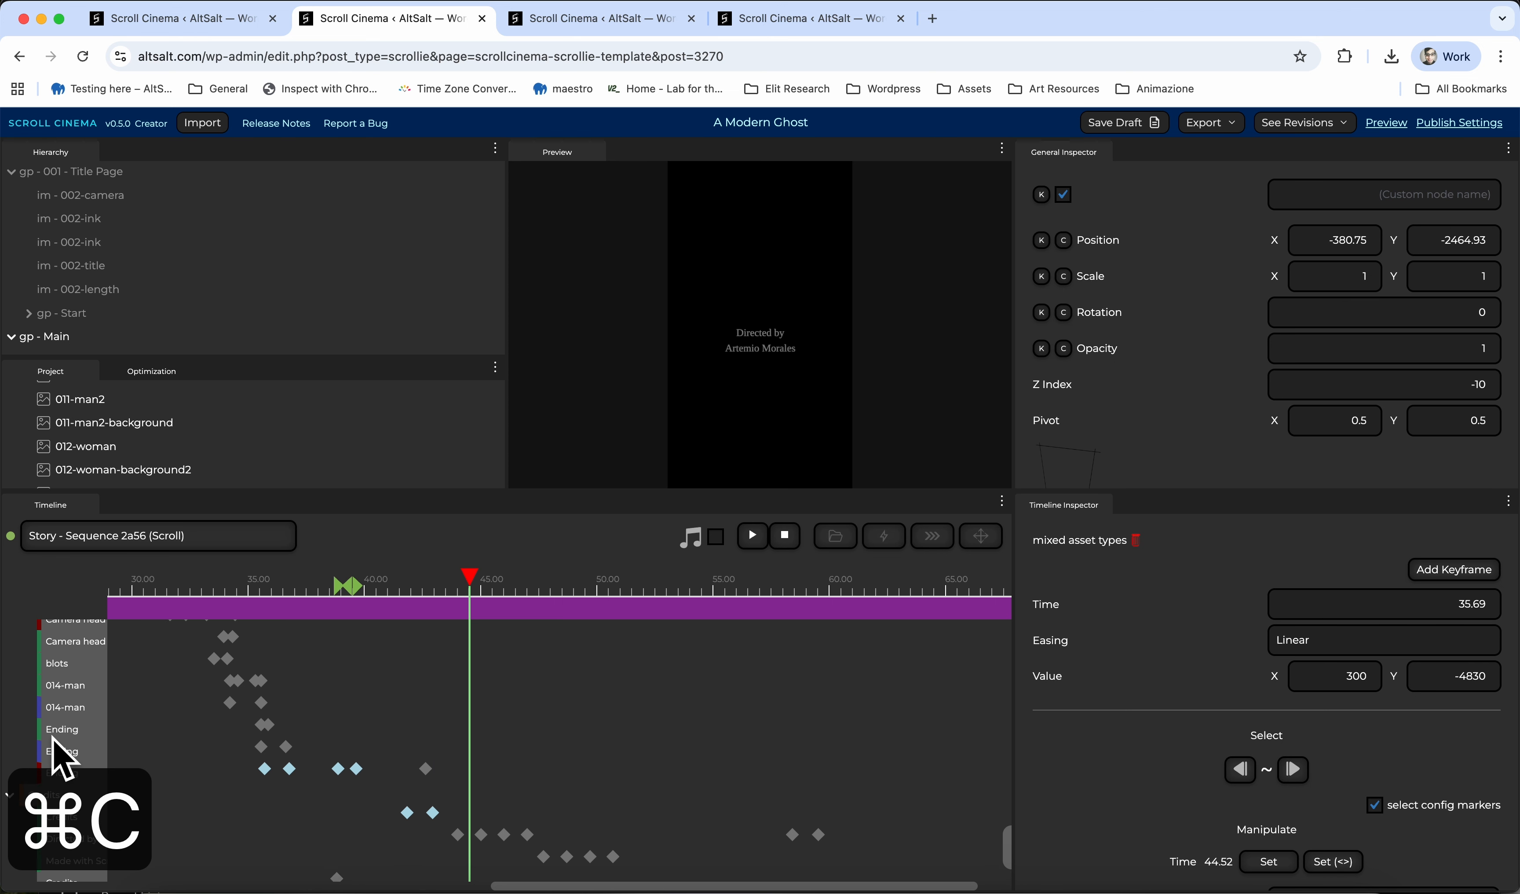
click(77, 700)
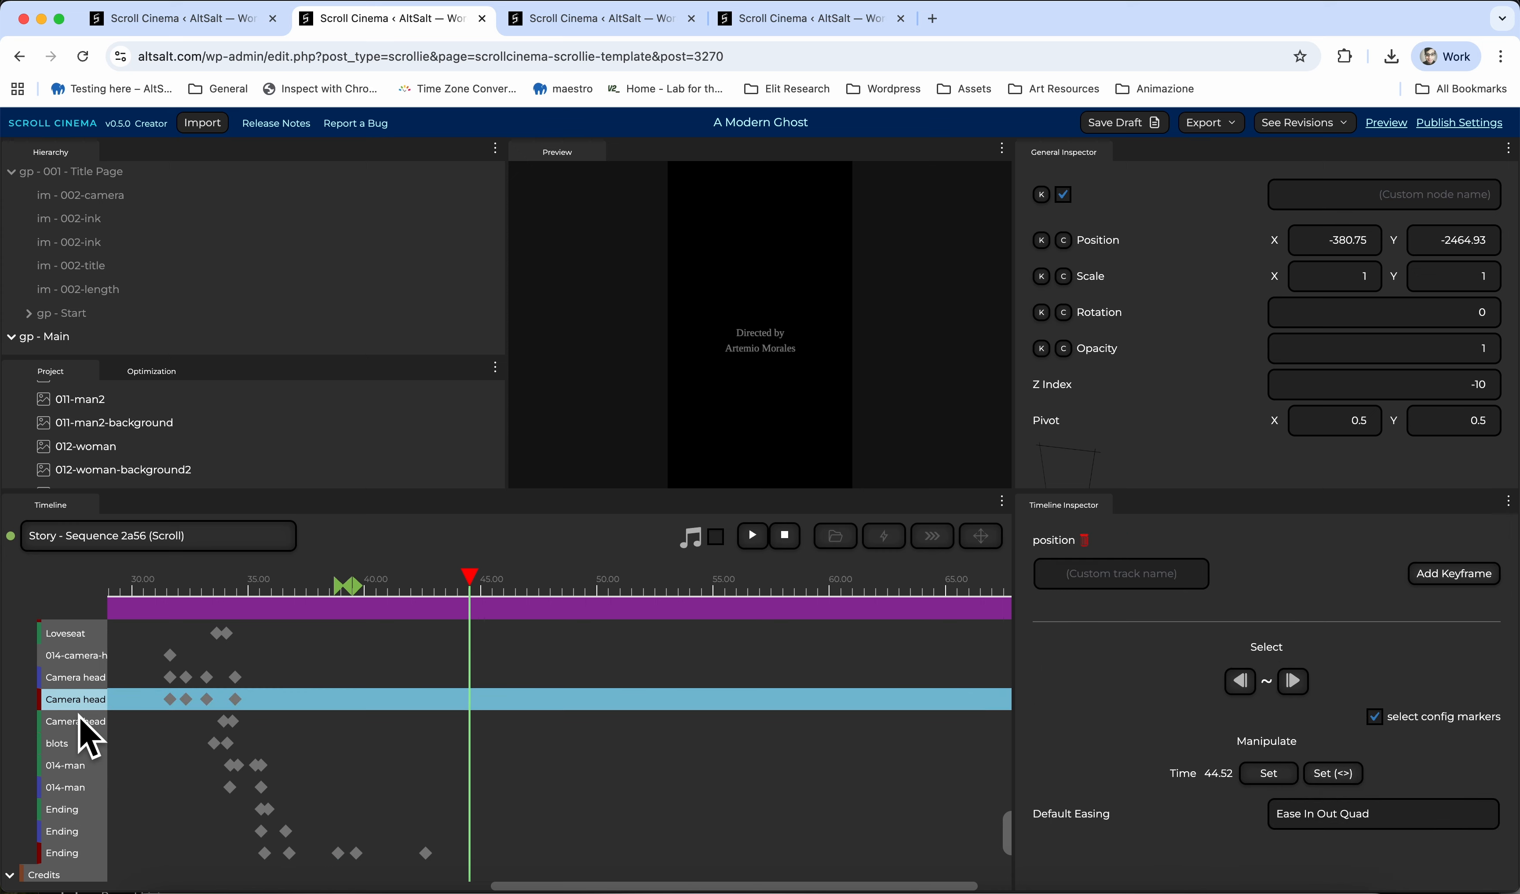
shift+click(78, 718)
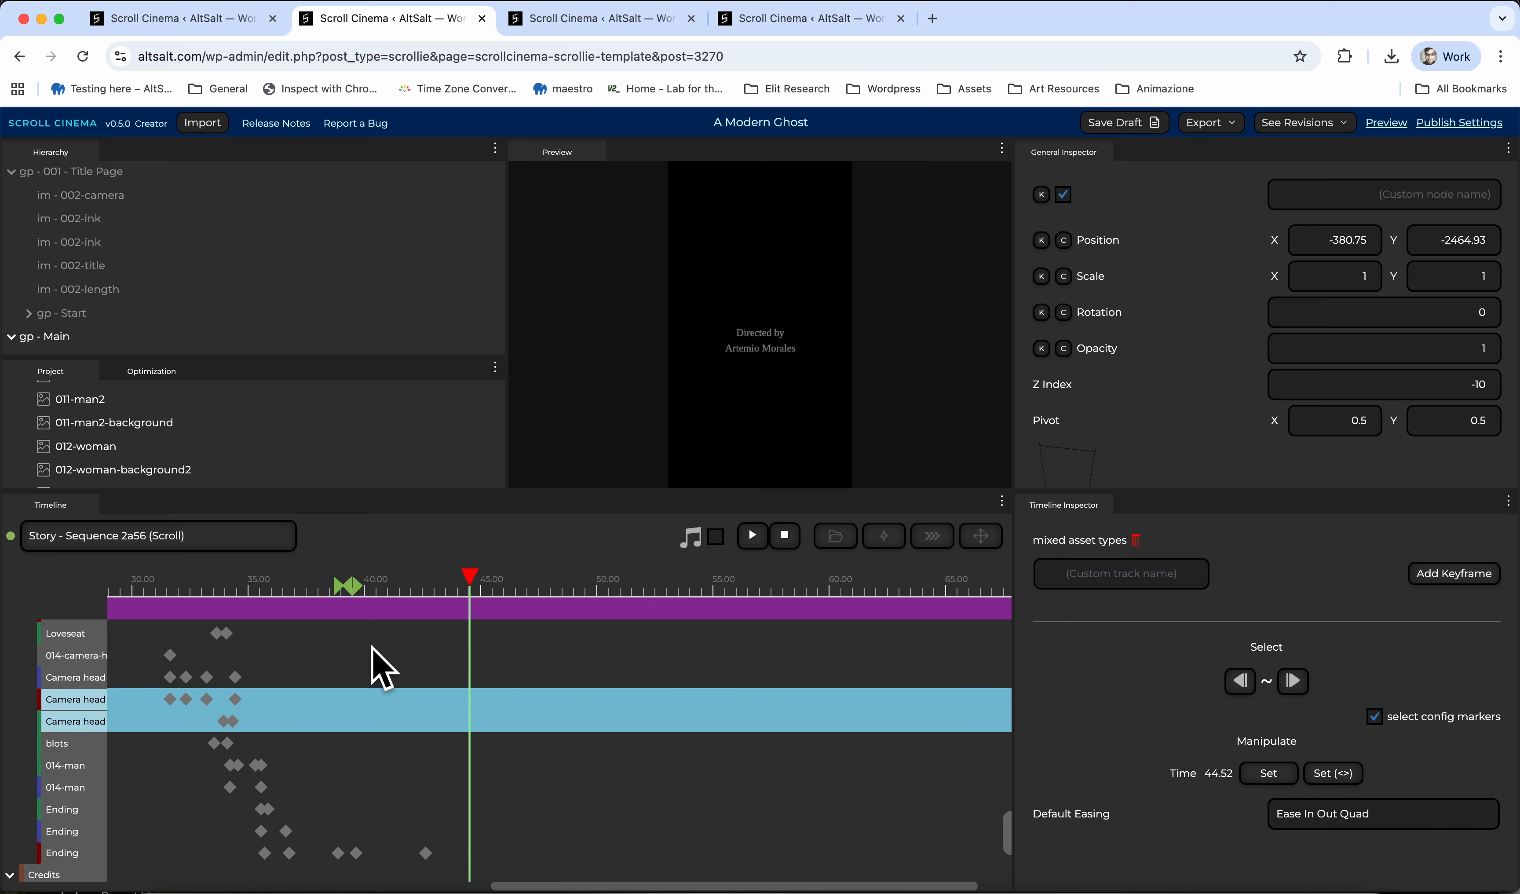
click(440, 584)
drag(429, 583, 424, 598)
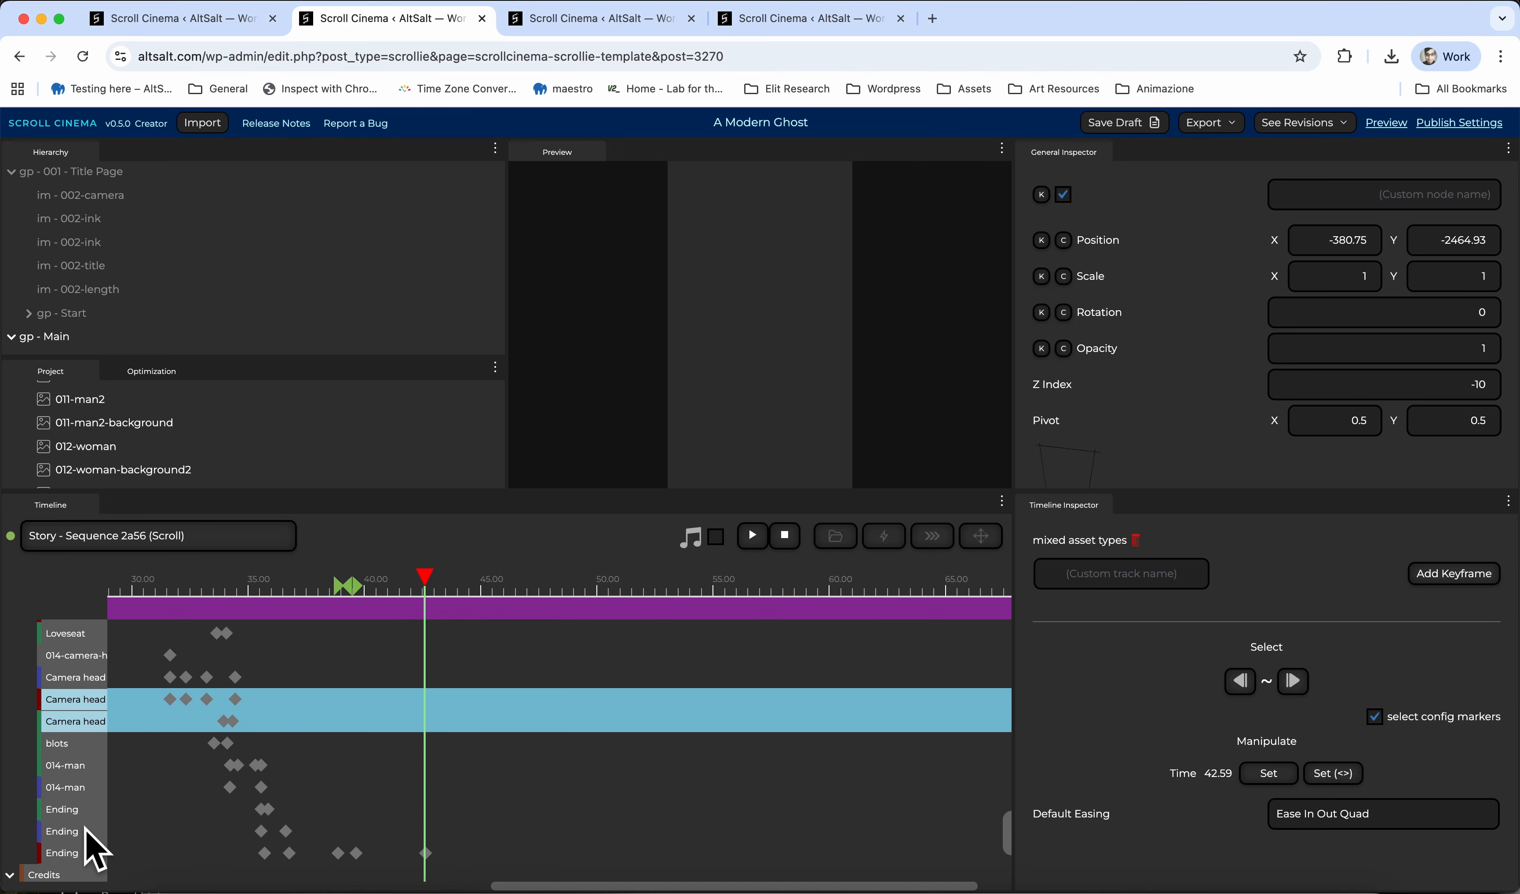
scroll(92, 847, down, 4)
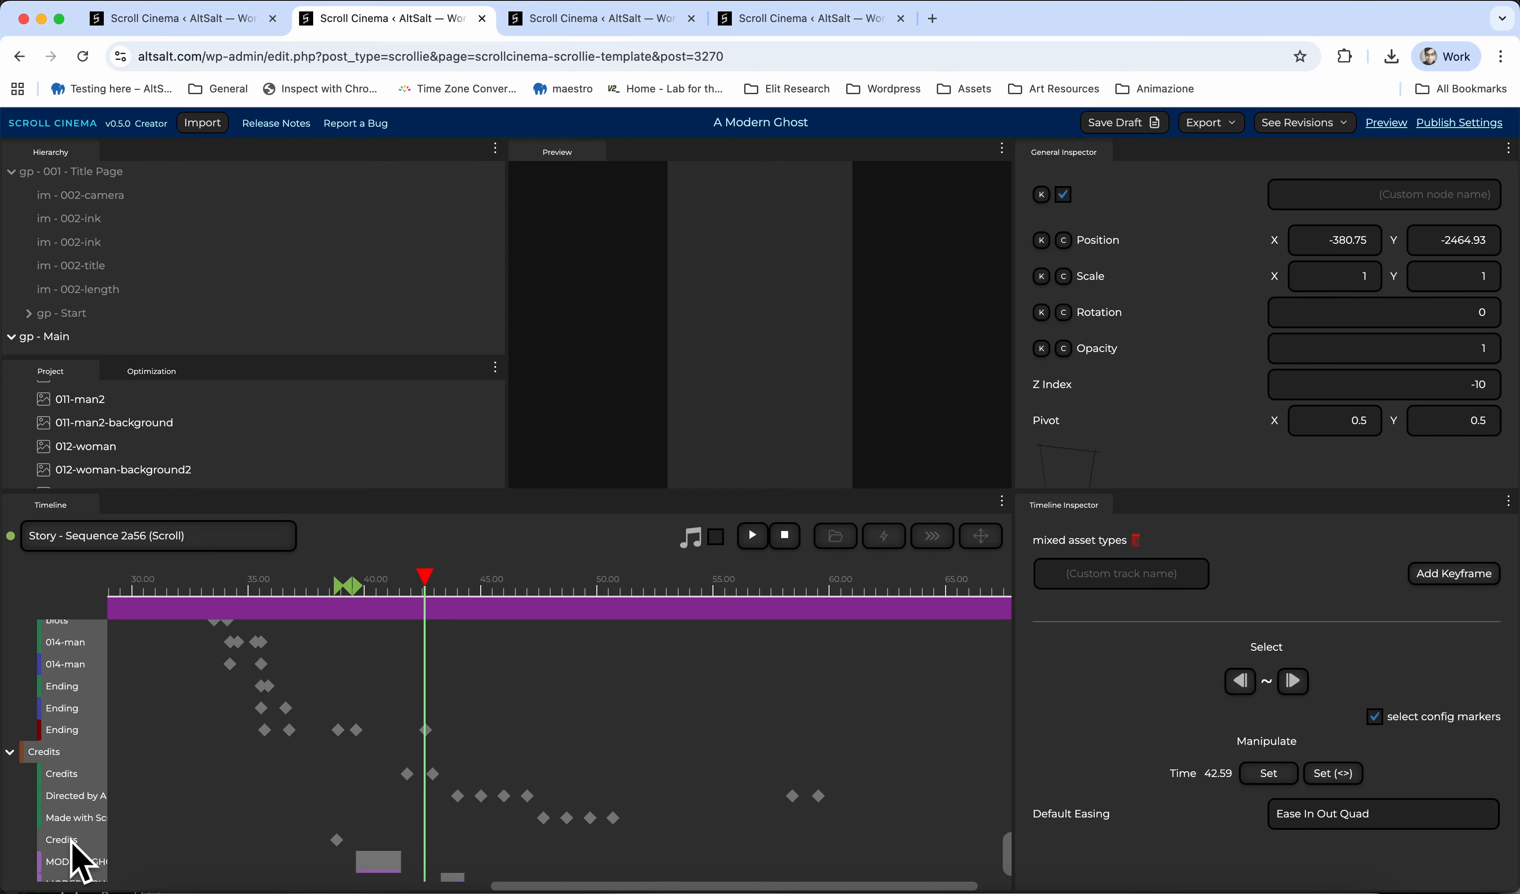
scroll(92, 719, up, 4)
key(super+v)
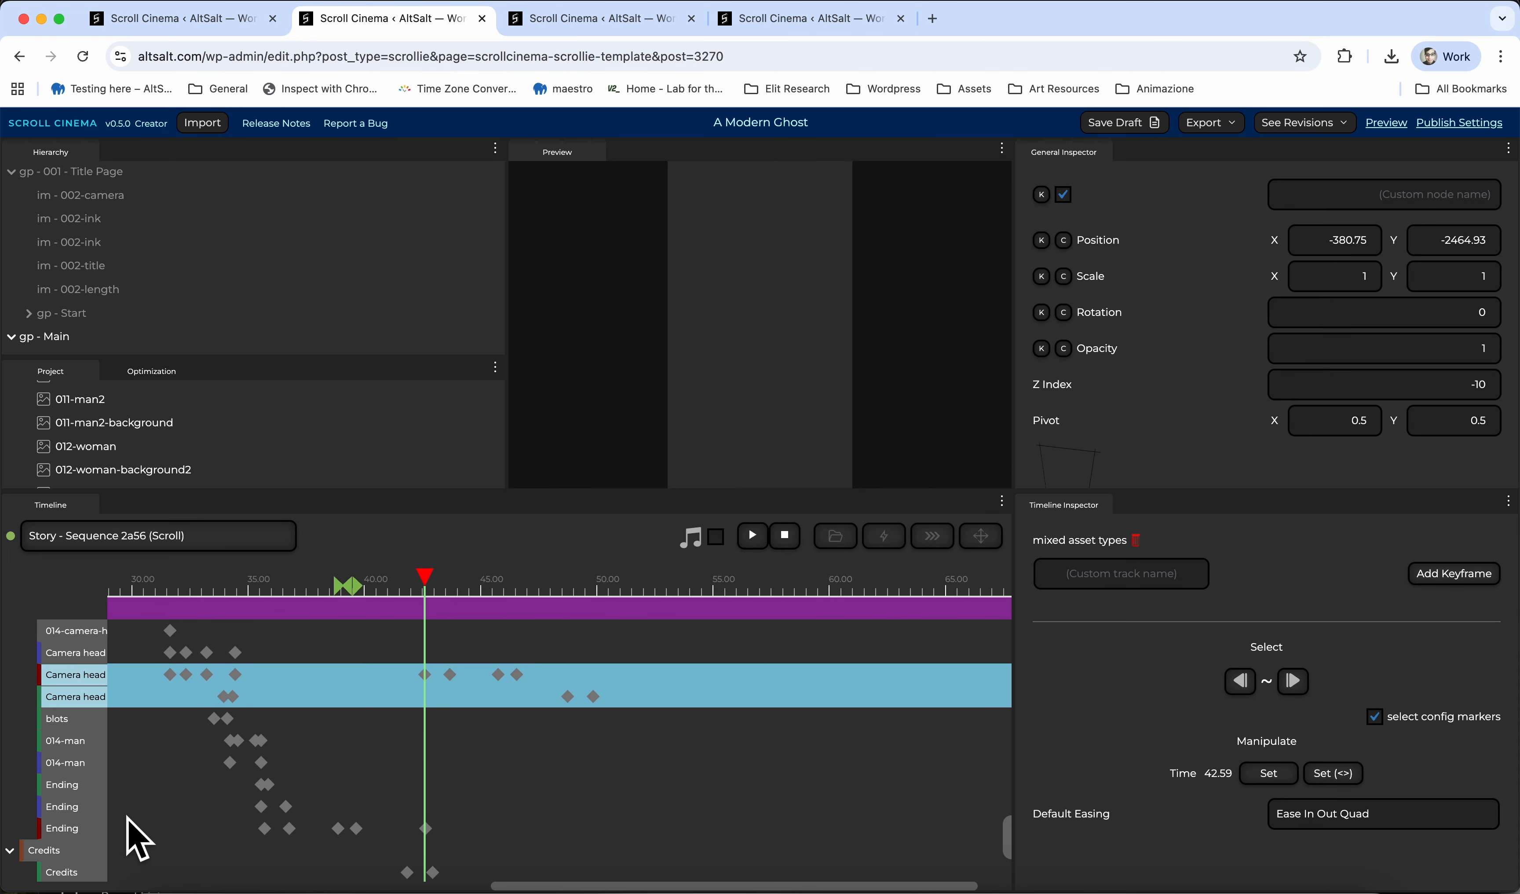
key(super+z)
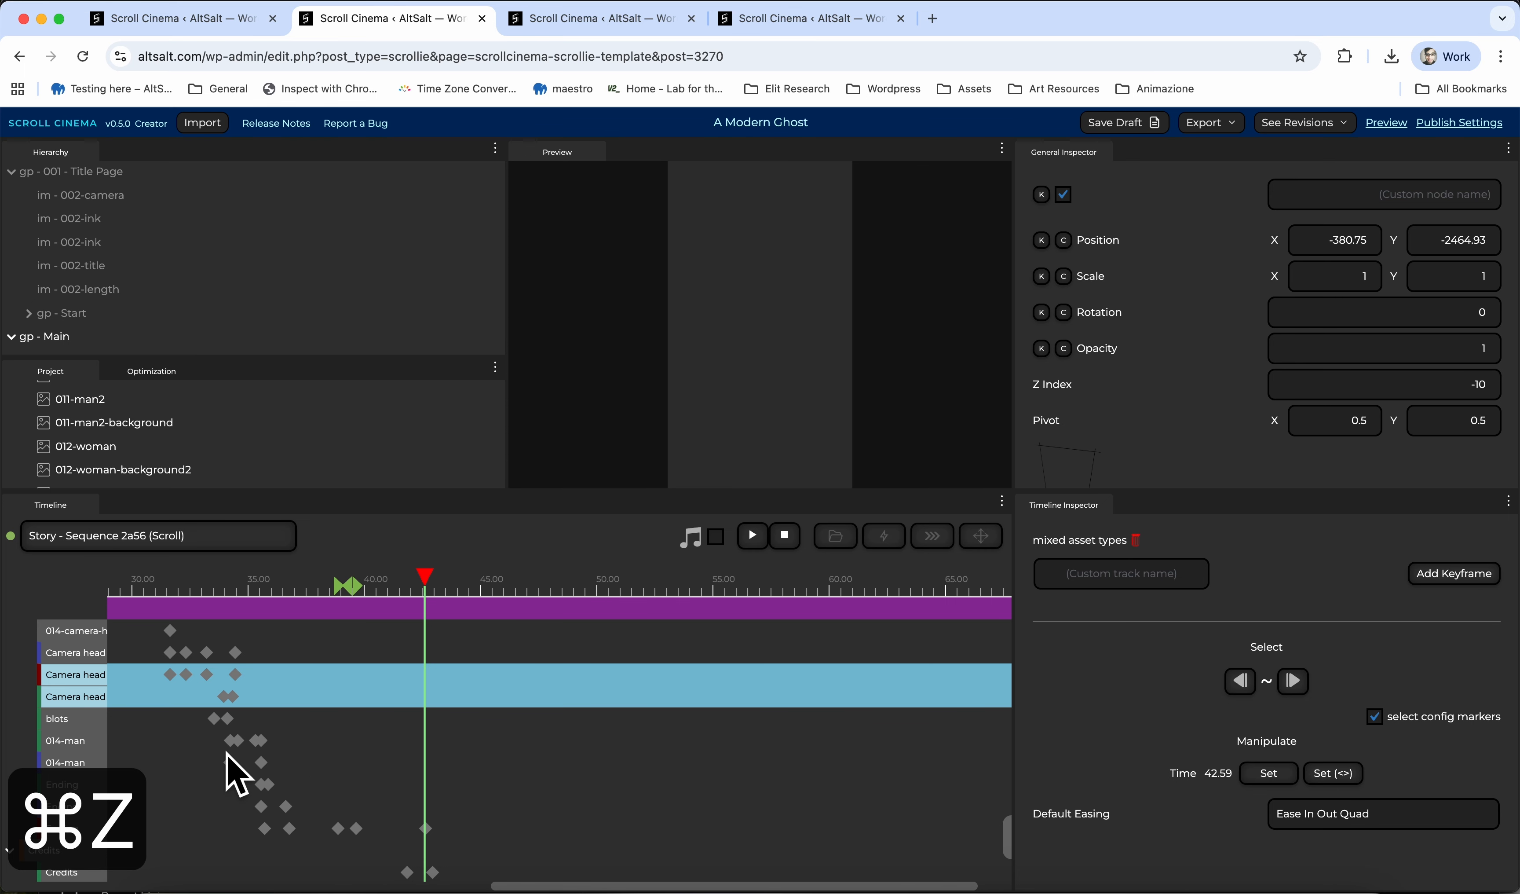
Move the playhead to 56.75, clear the track selection, and select all timeline assets before the playhead, including config markers
click(67, 700)
scroll(77, 844, down, 3)
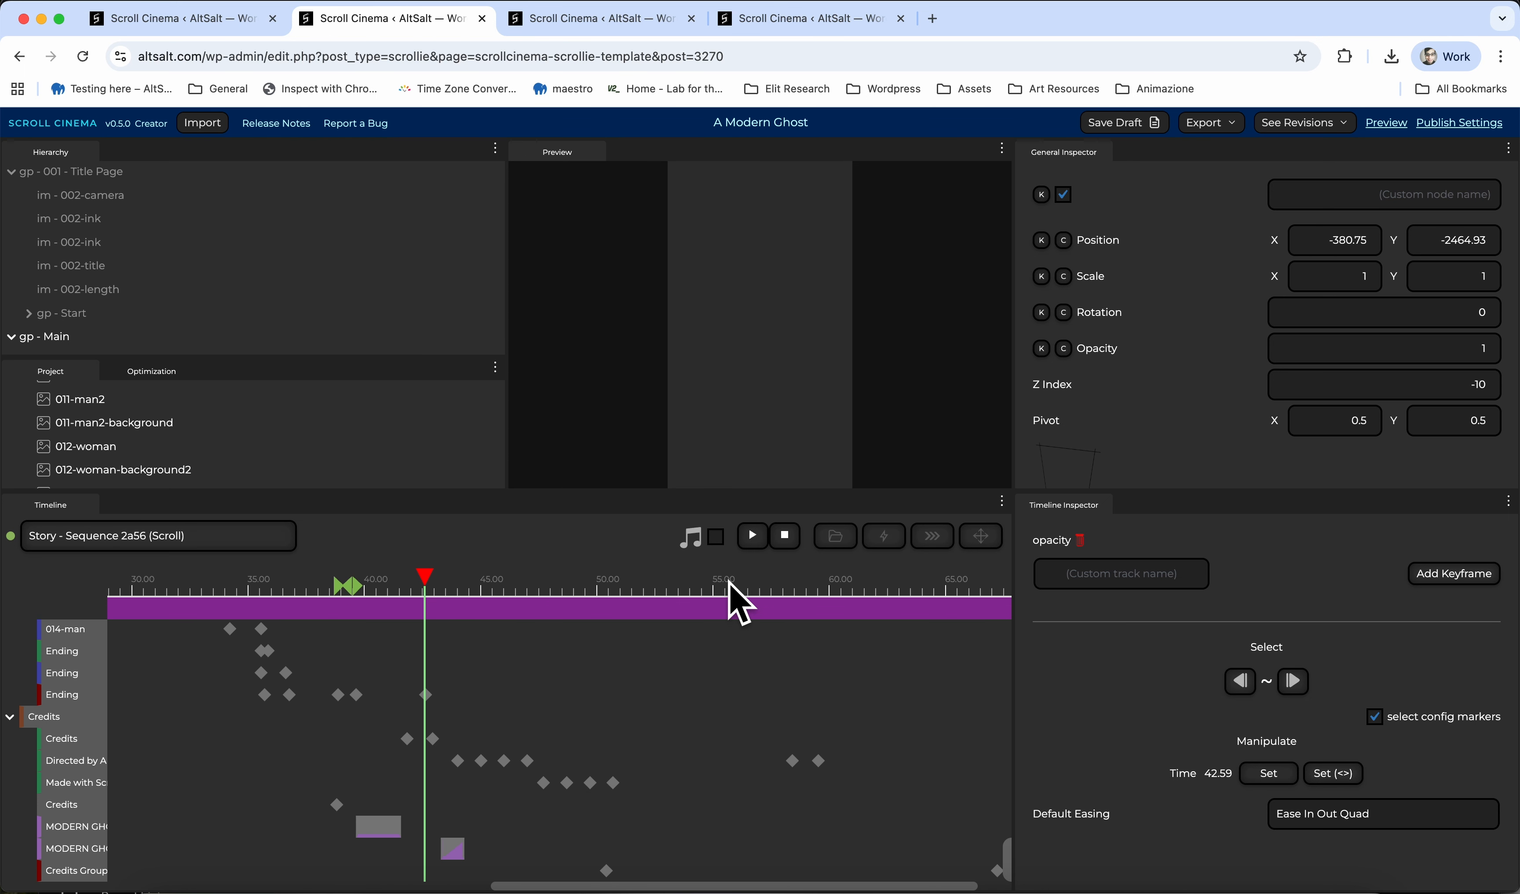
drag(723, 586, 754, 585)
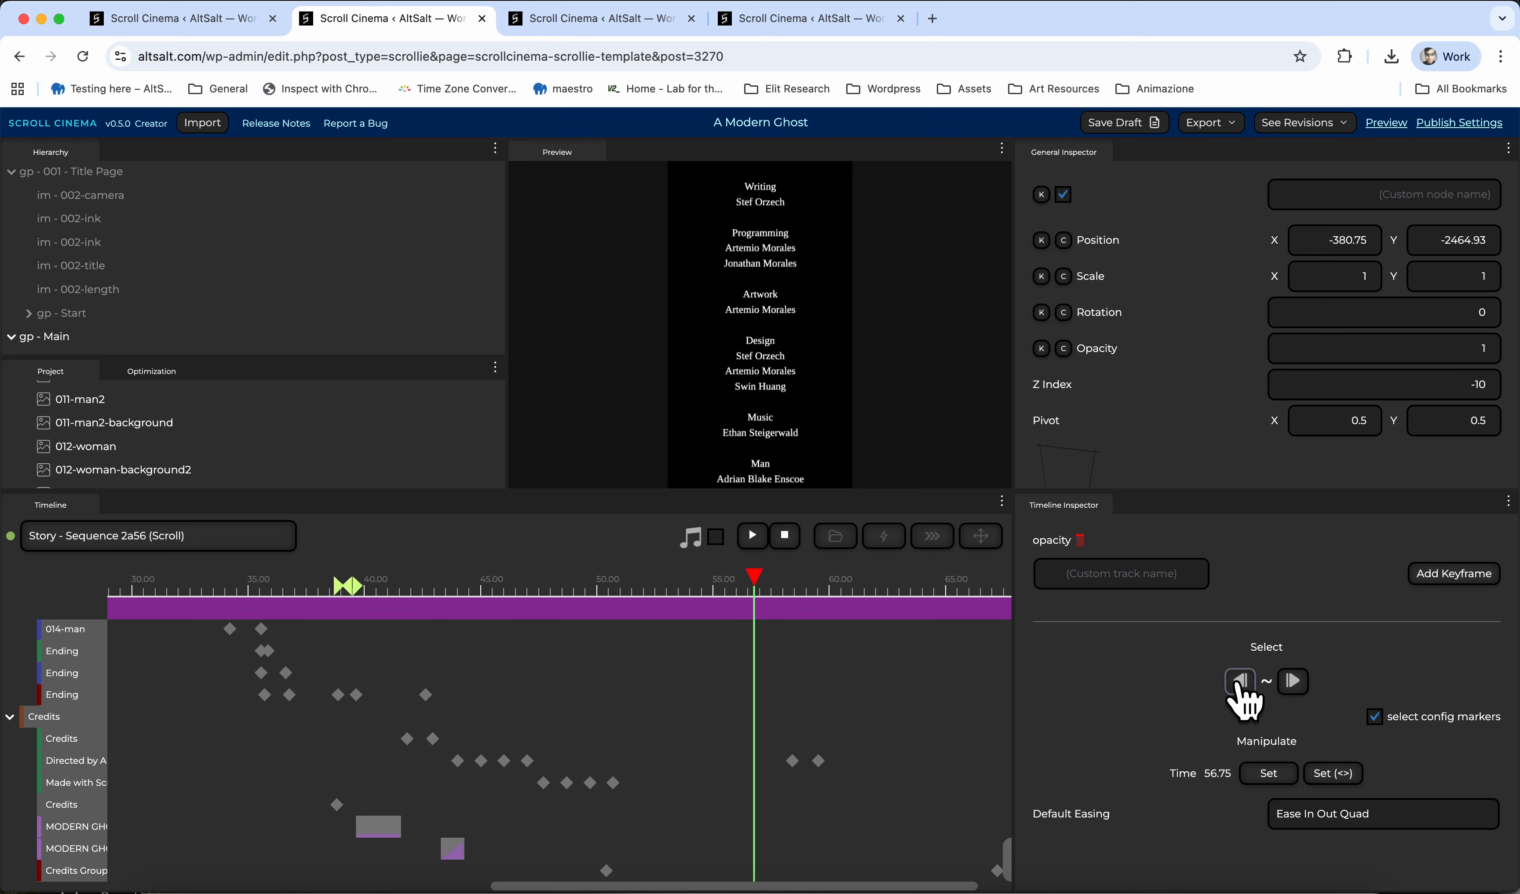
click(667, 755)
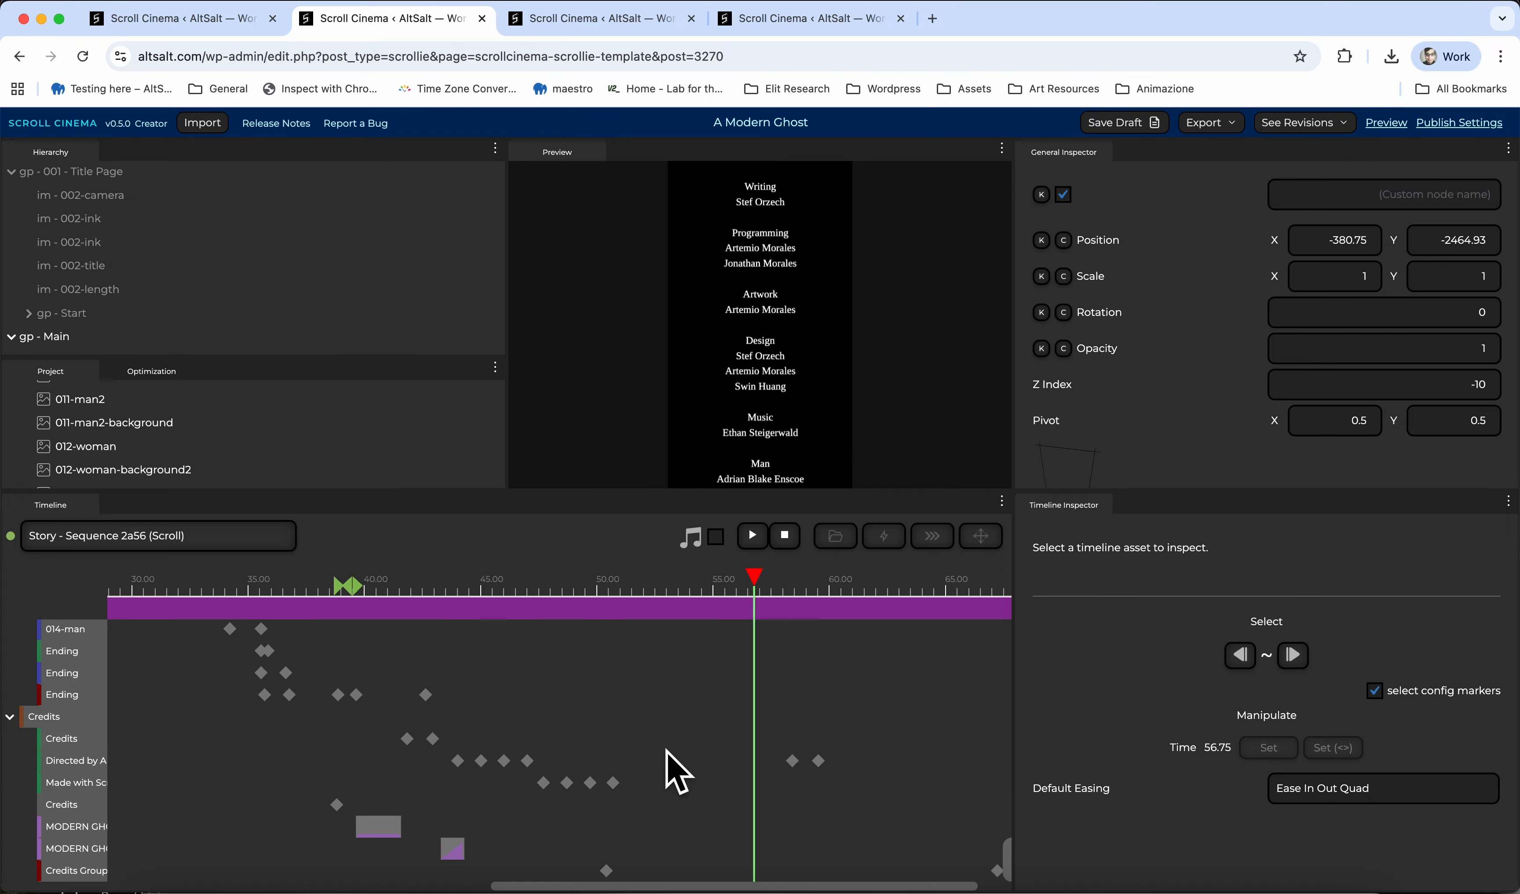
scroll(225, 796, up, 3)
scroll(219, 777, down, 5)
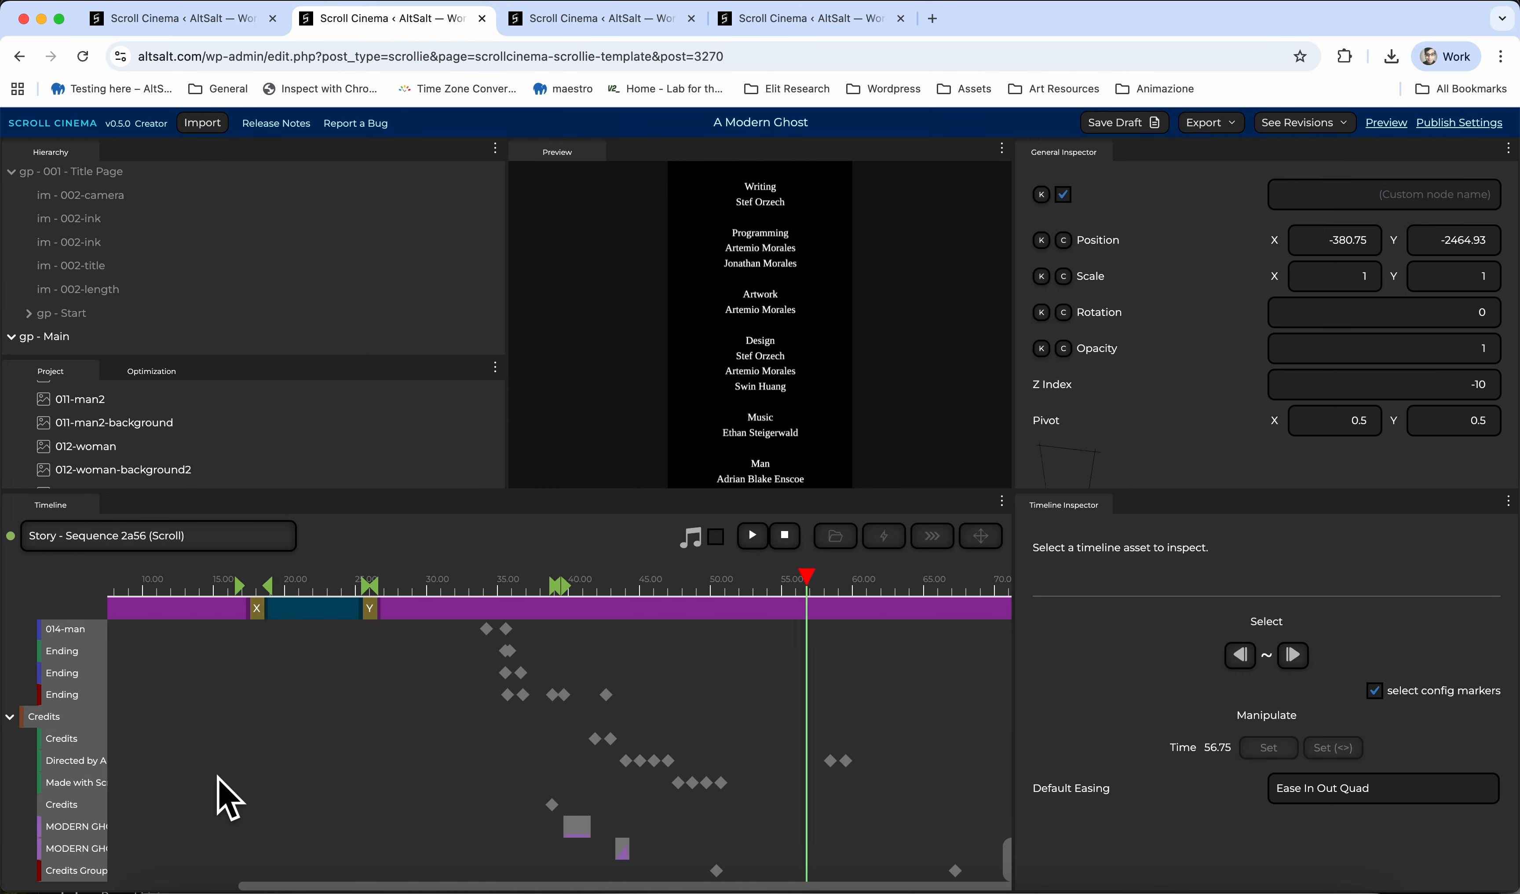
click(1239, 654)
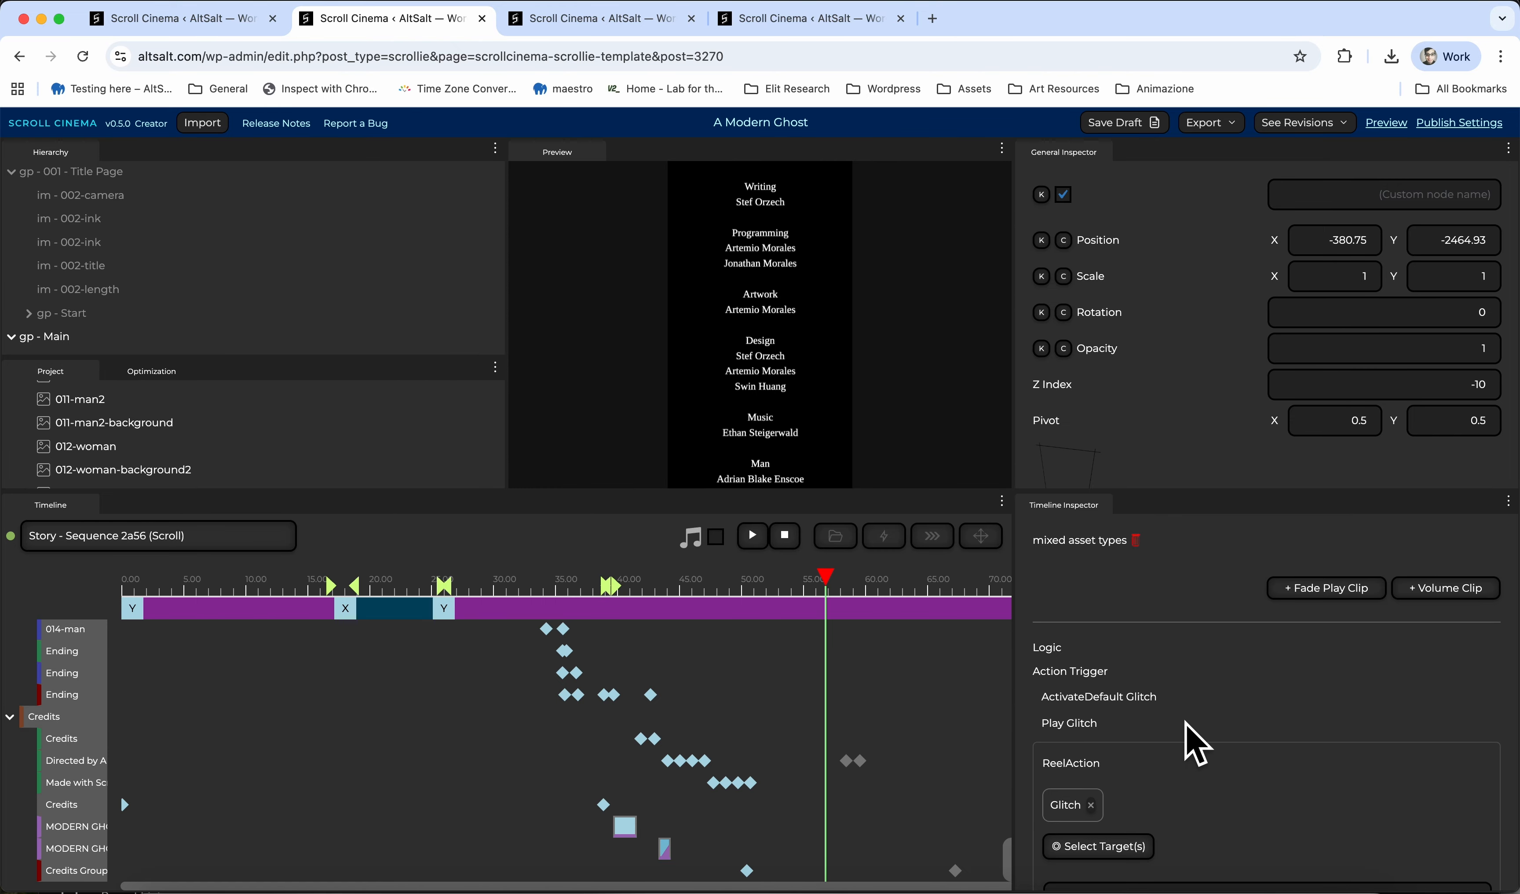
scroll(1196, 742, down, 10)
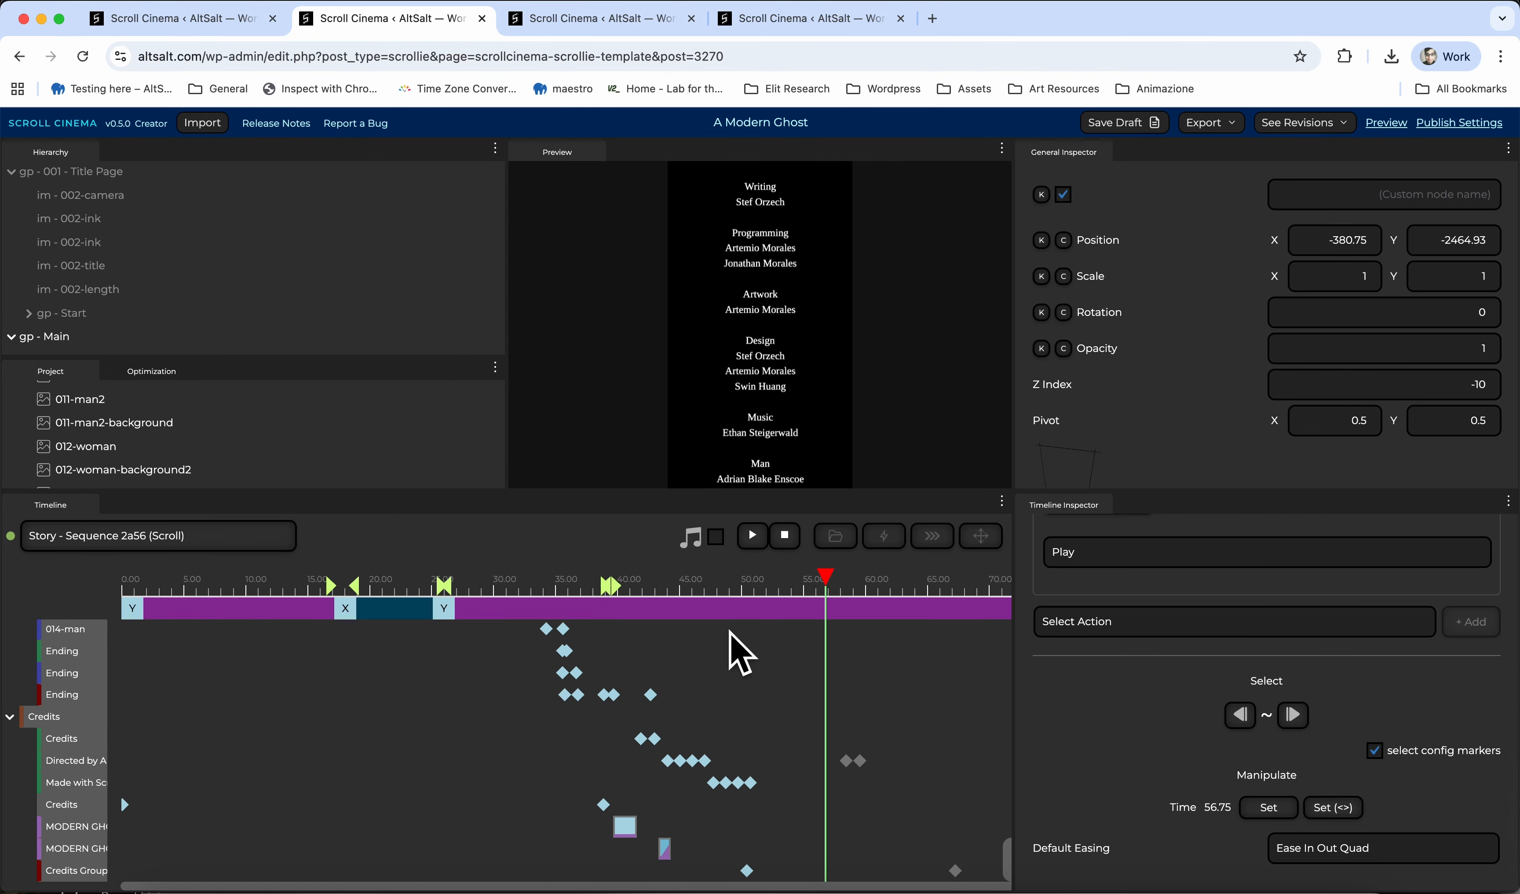
Clear the selection and select all timeline assets after the playhead
click(793, 705)
click(1293, 653)
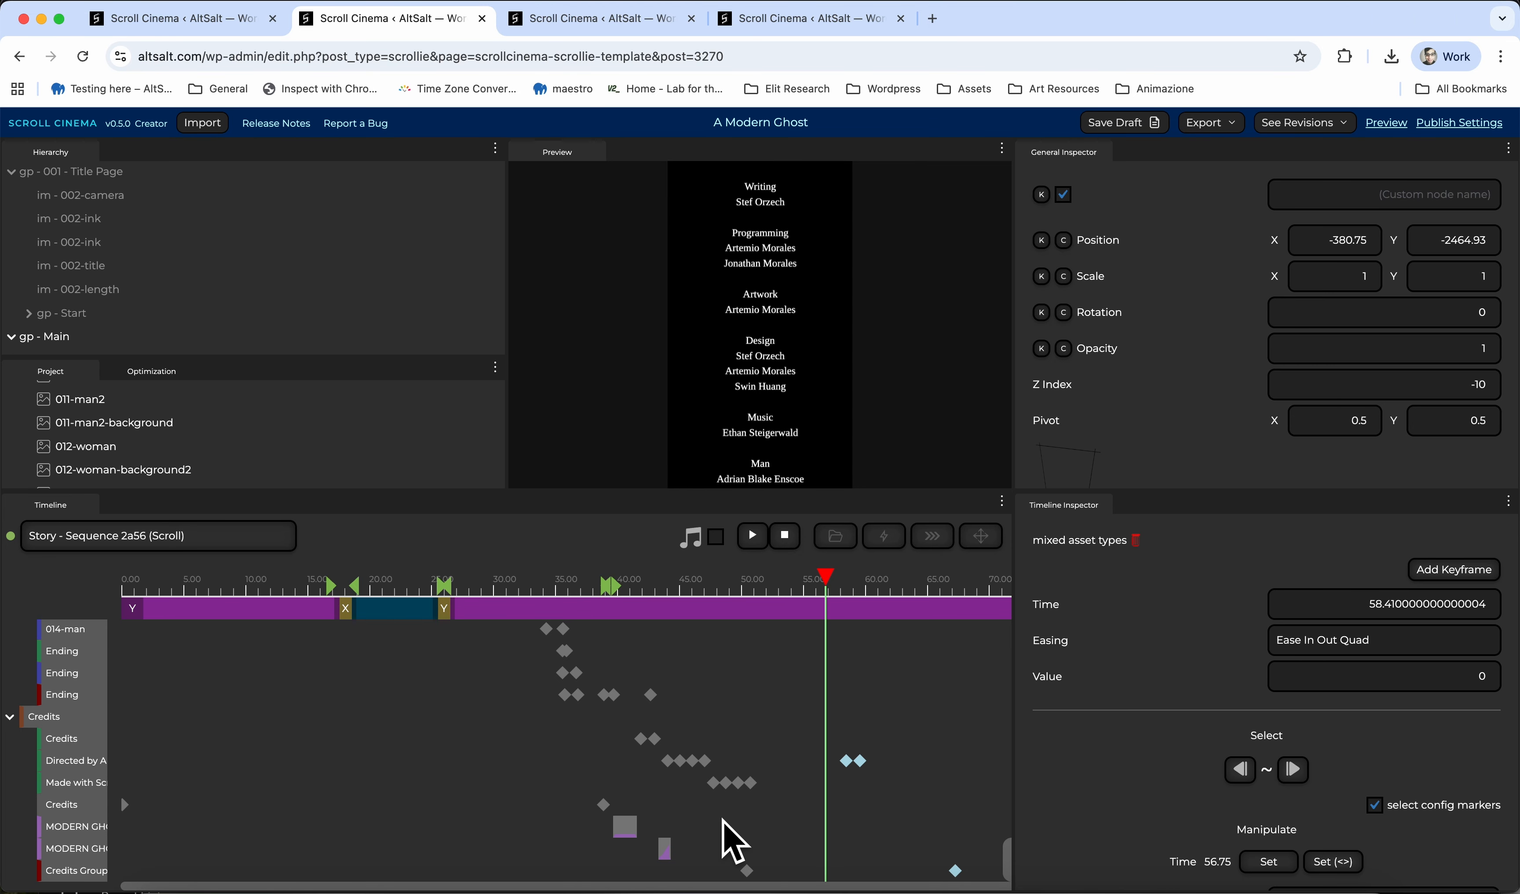
scroll(678, 776, down, 3)
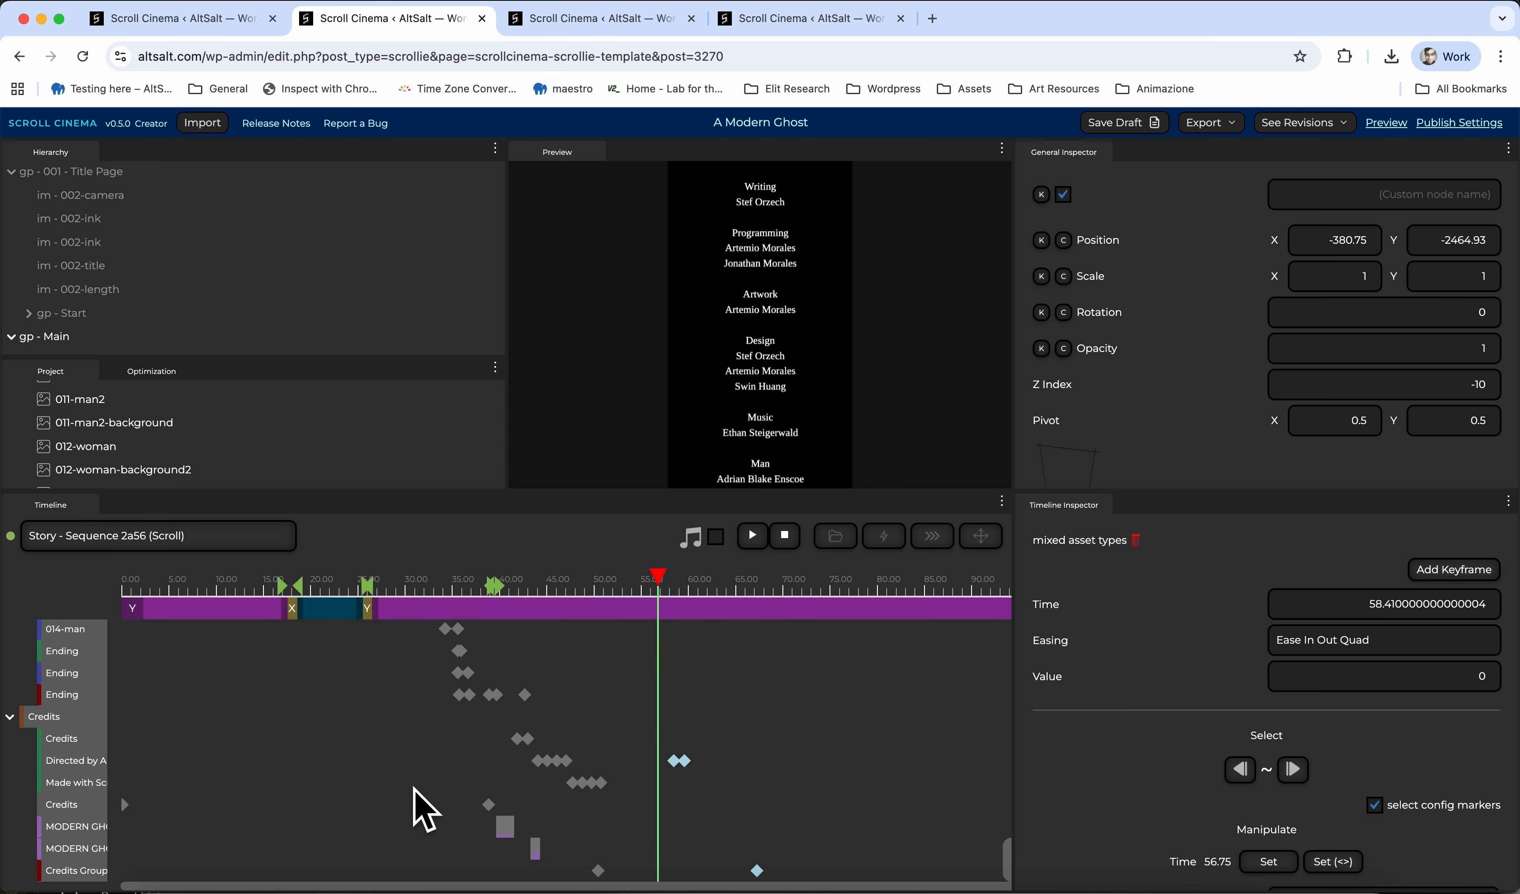
Select the Credits group, exclude config markers from selection, and select the group's assets before the playhead, then those after it
click(61, 717)
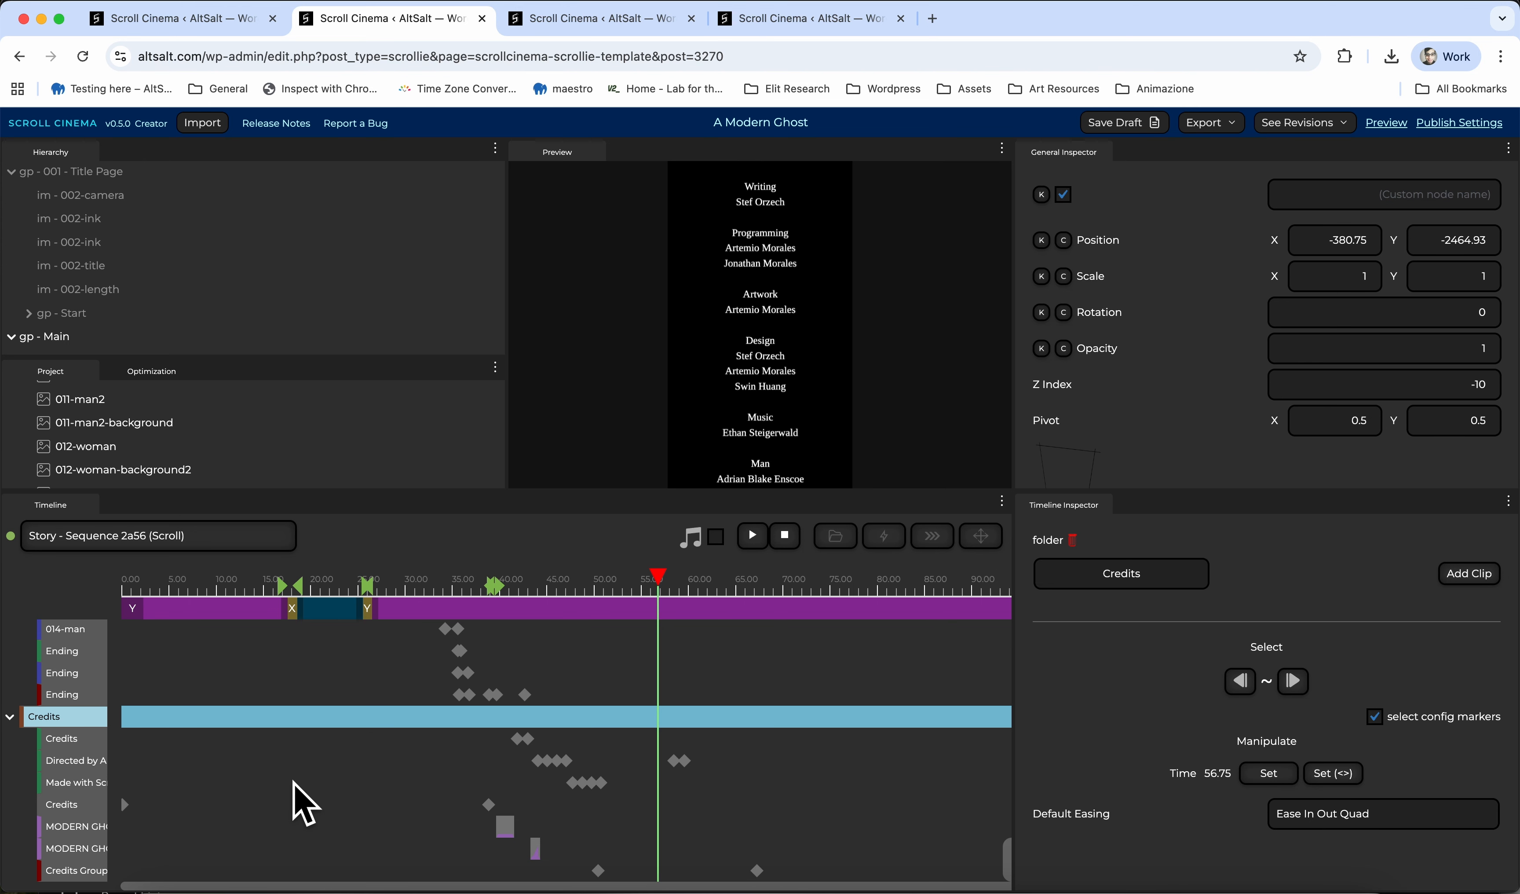
click(1238, 683)
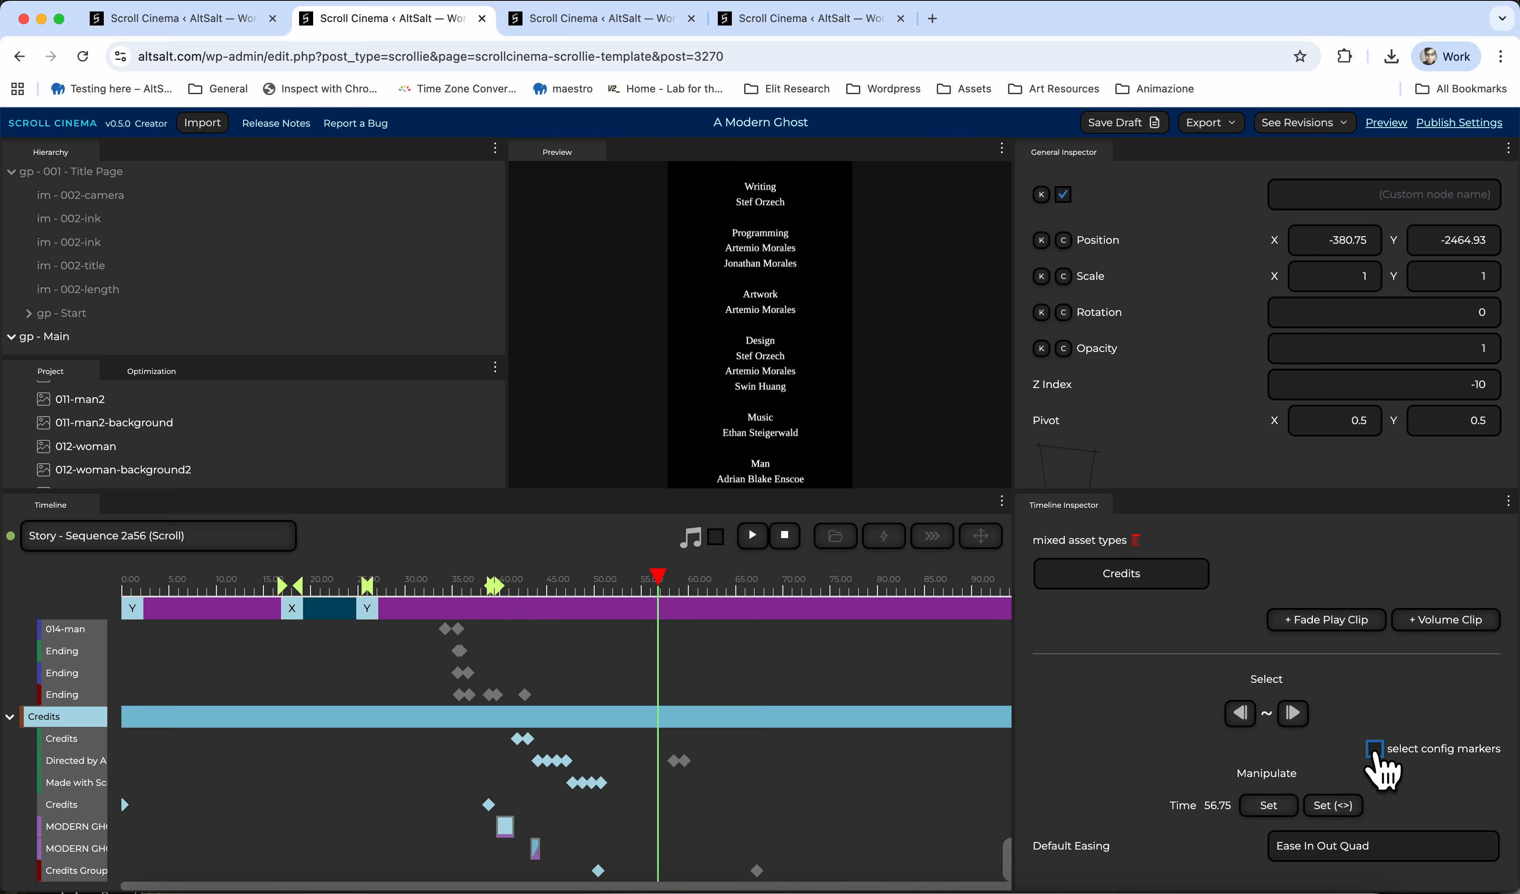
click(1239, 712)
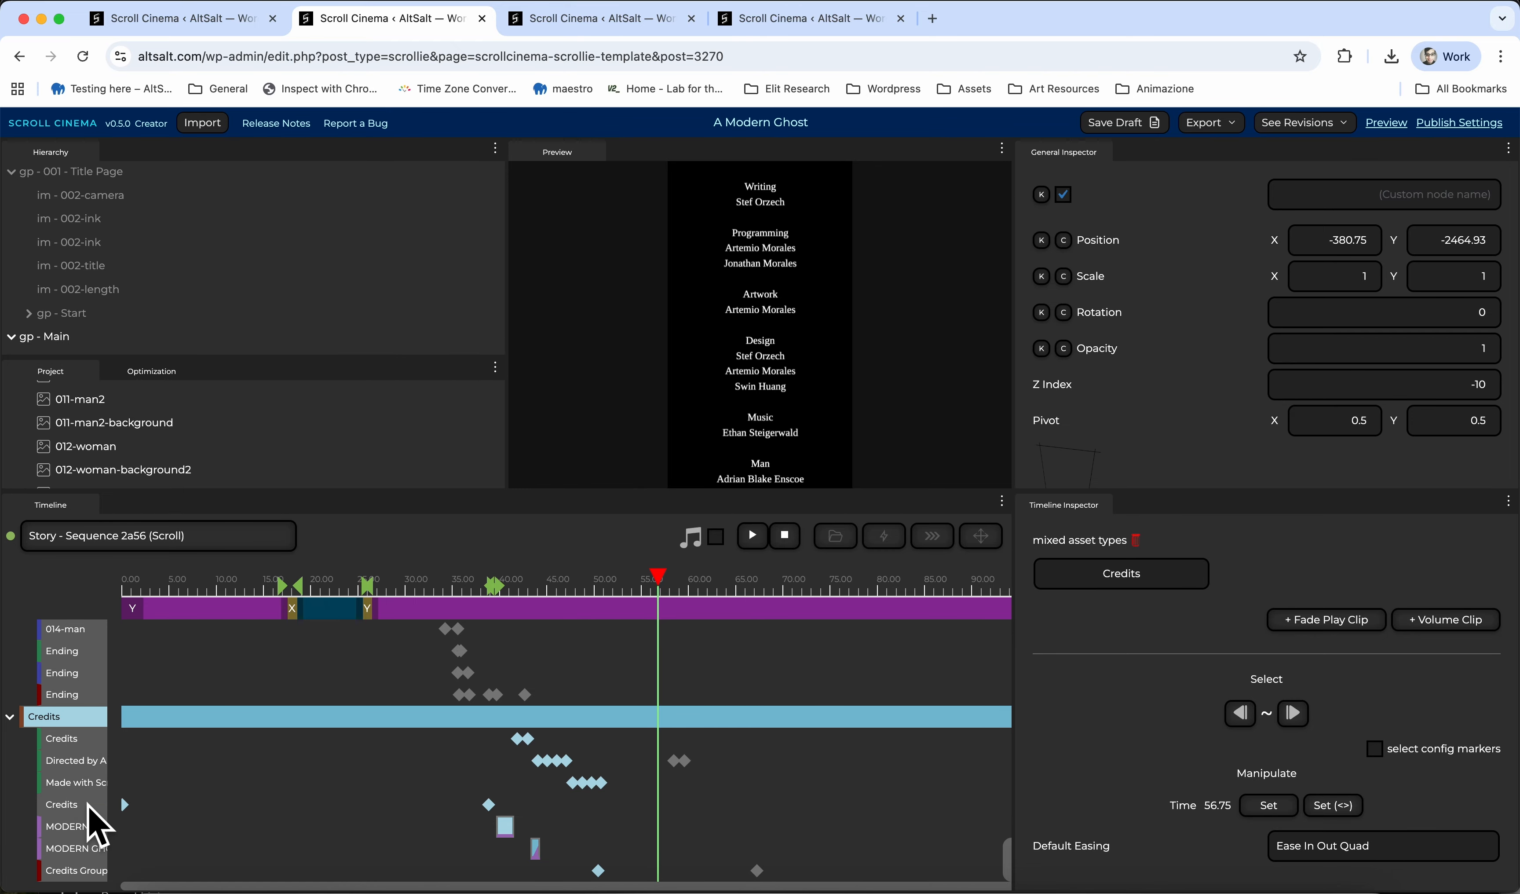
click(1294, 712)
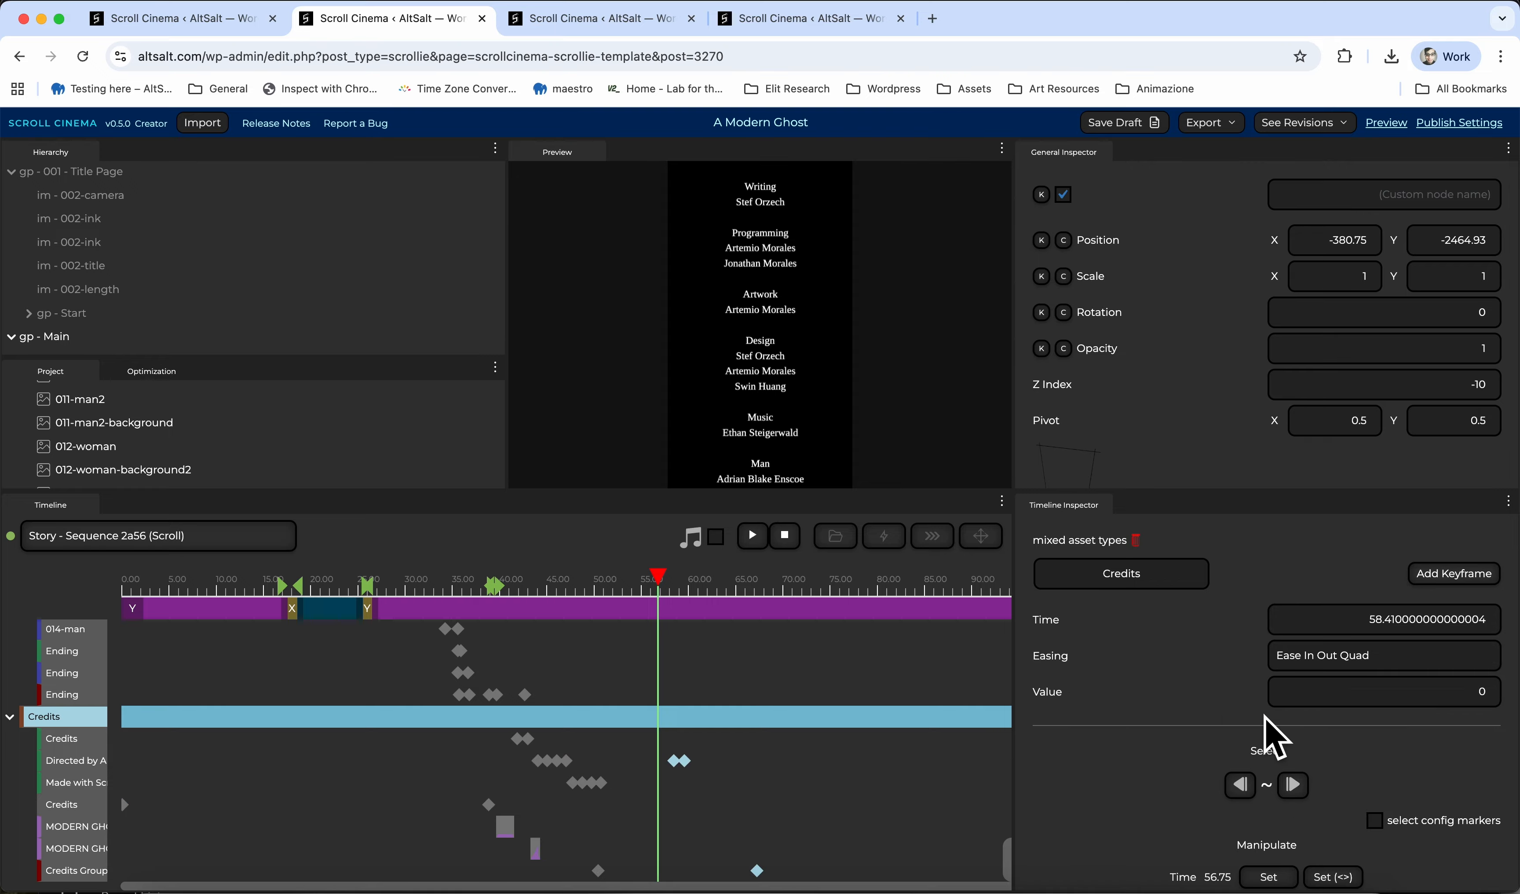
Select the Ending scale and position tracks and all their keyframes before the playhead
click(86, 694)
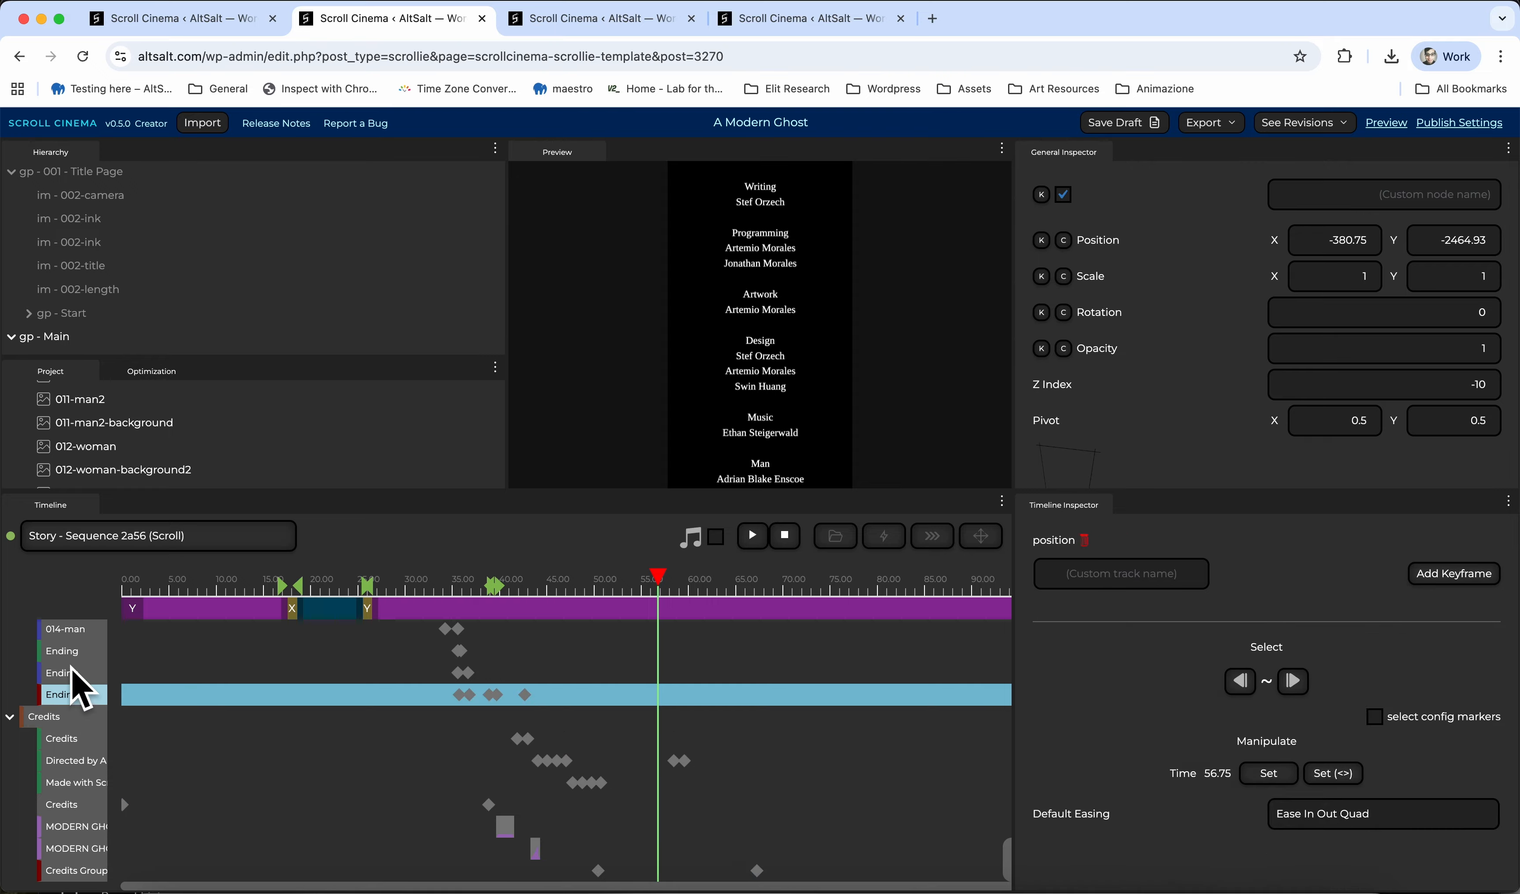
shift+click(71, 672)
scroll(67, 705, up, 2)
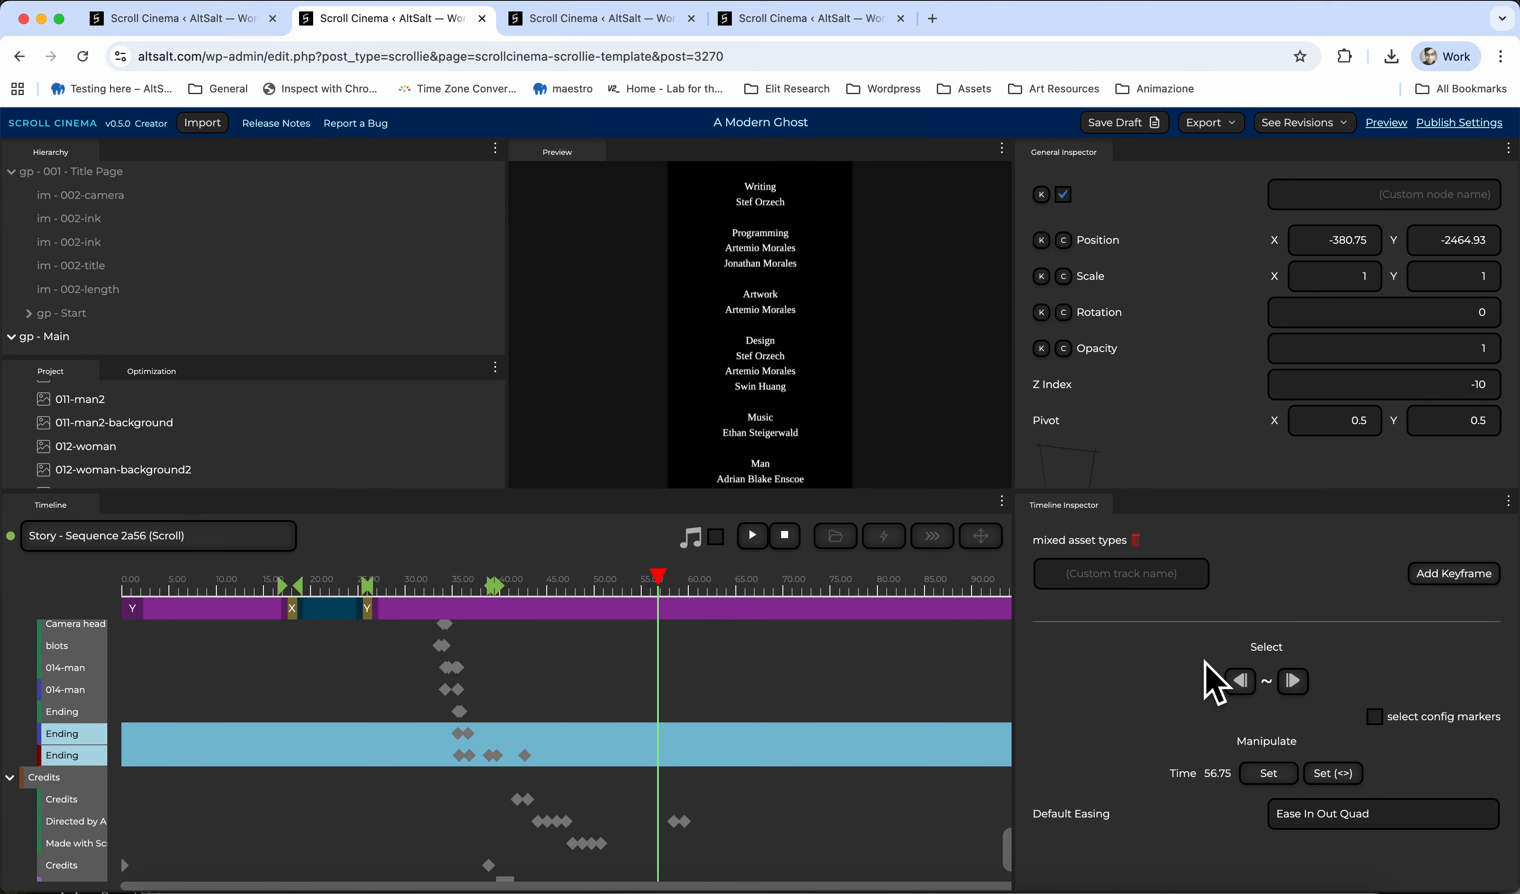
click(1239, 681)
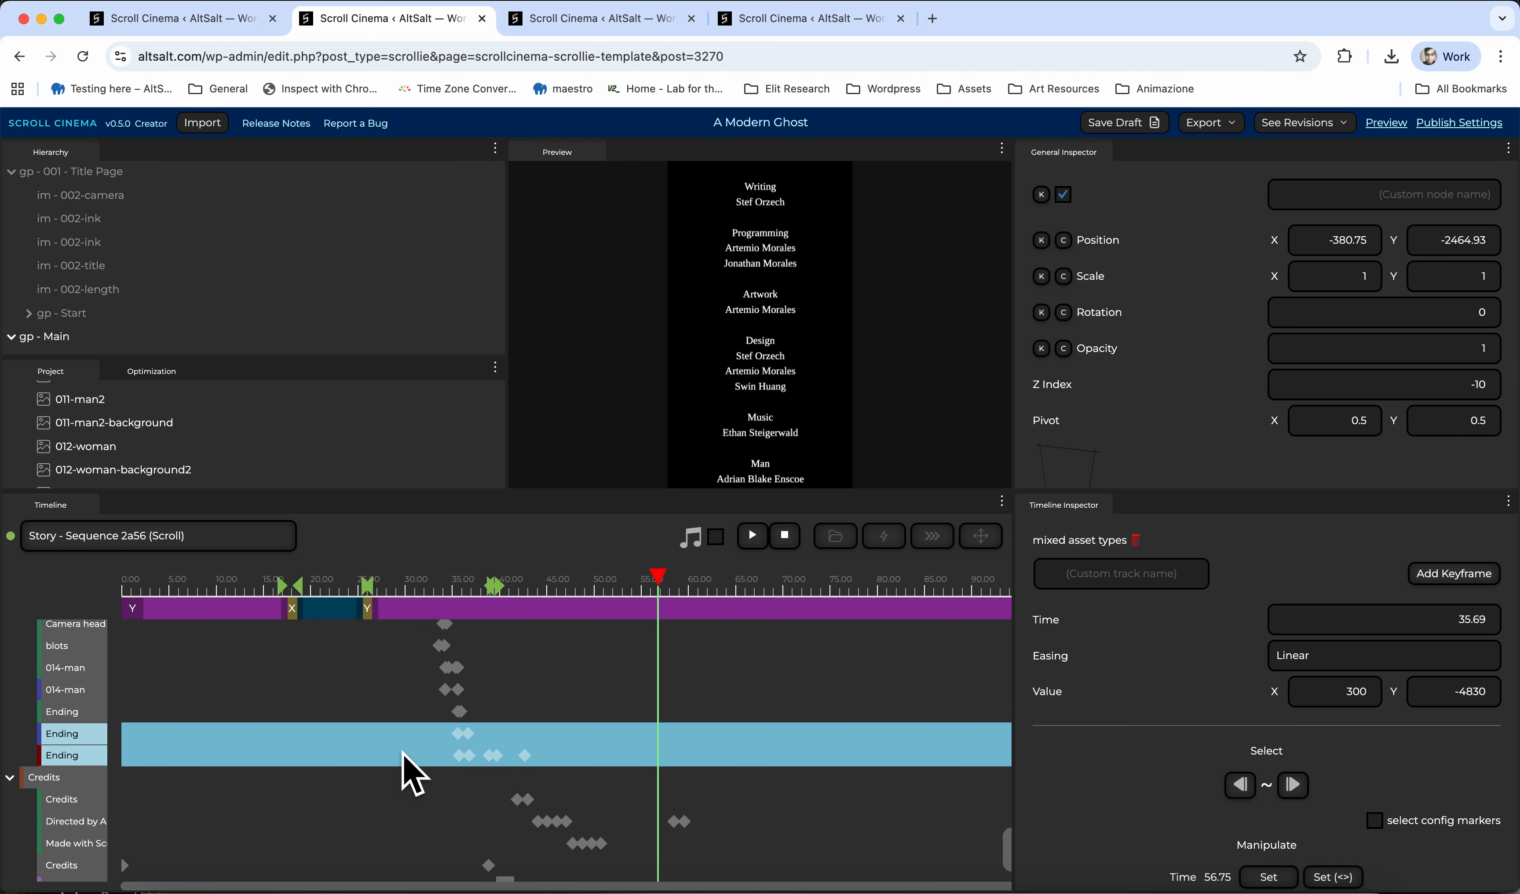
scroll(76, 792, down, 3)
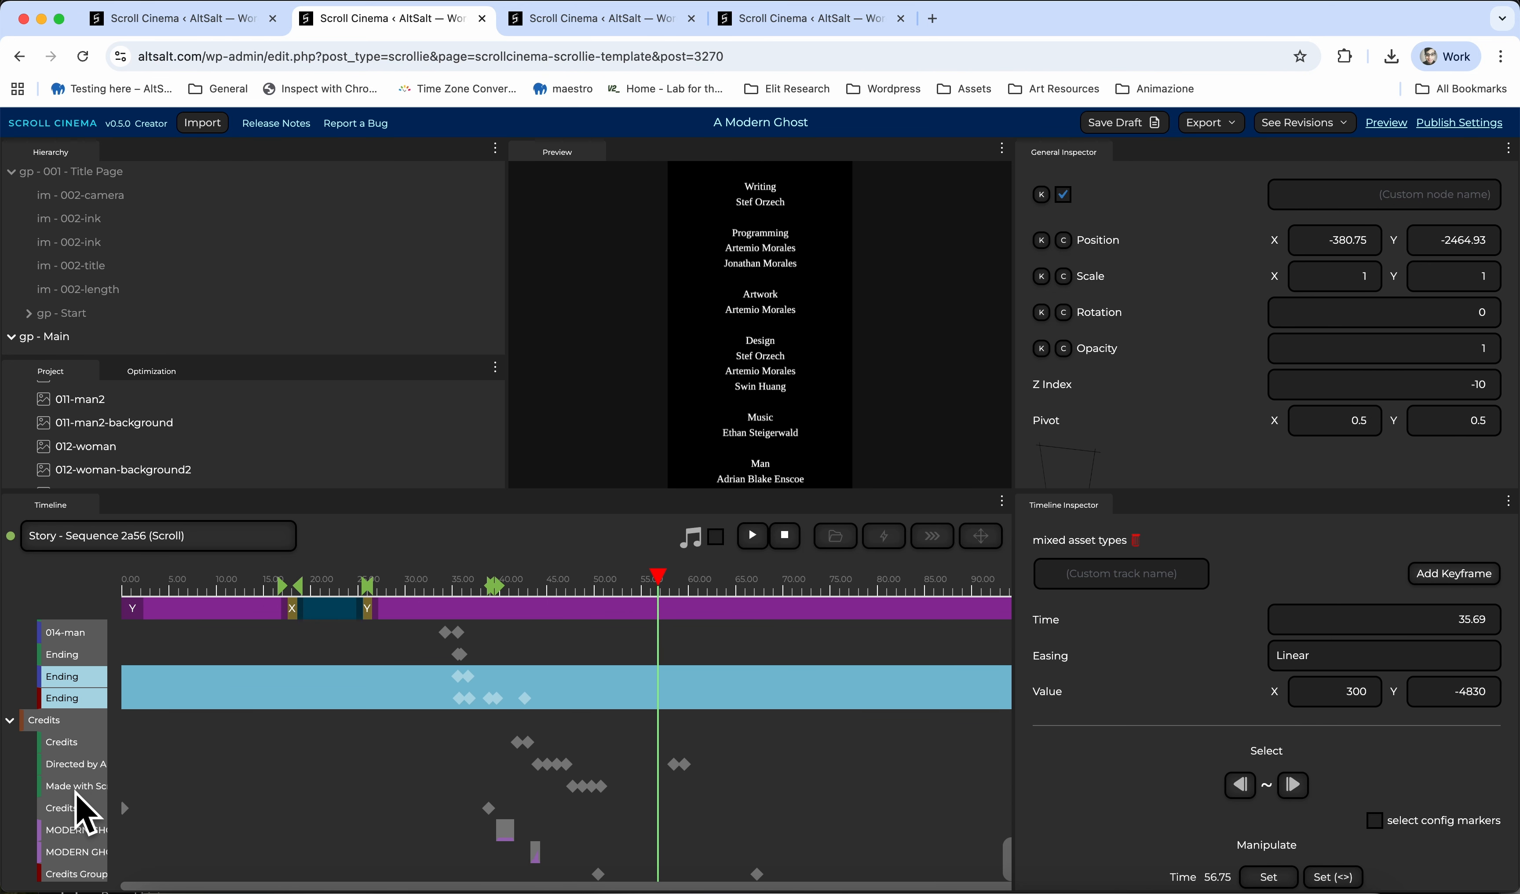
scroll(76, 797, down, 2)
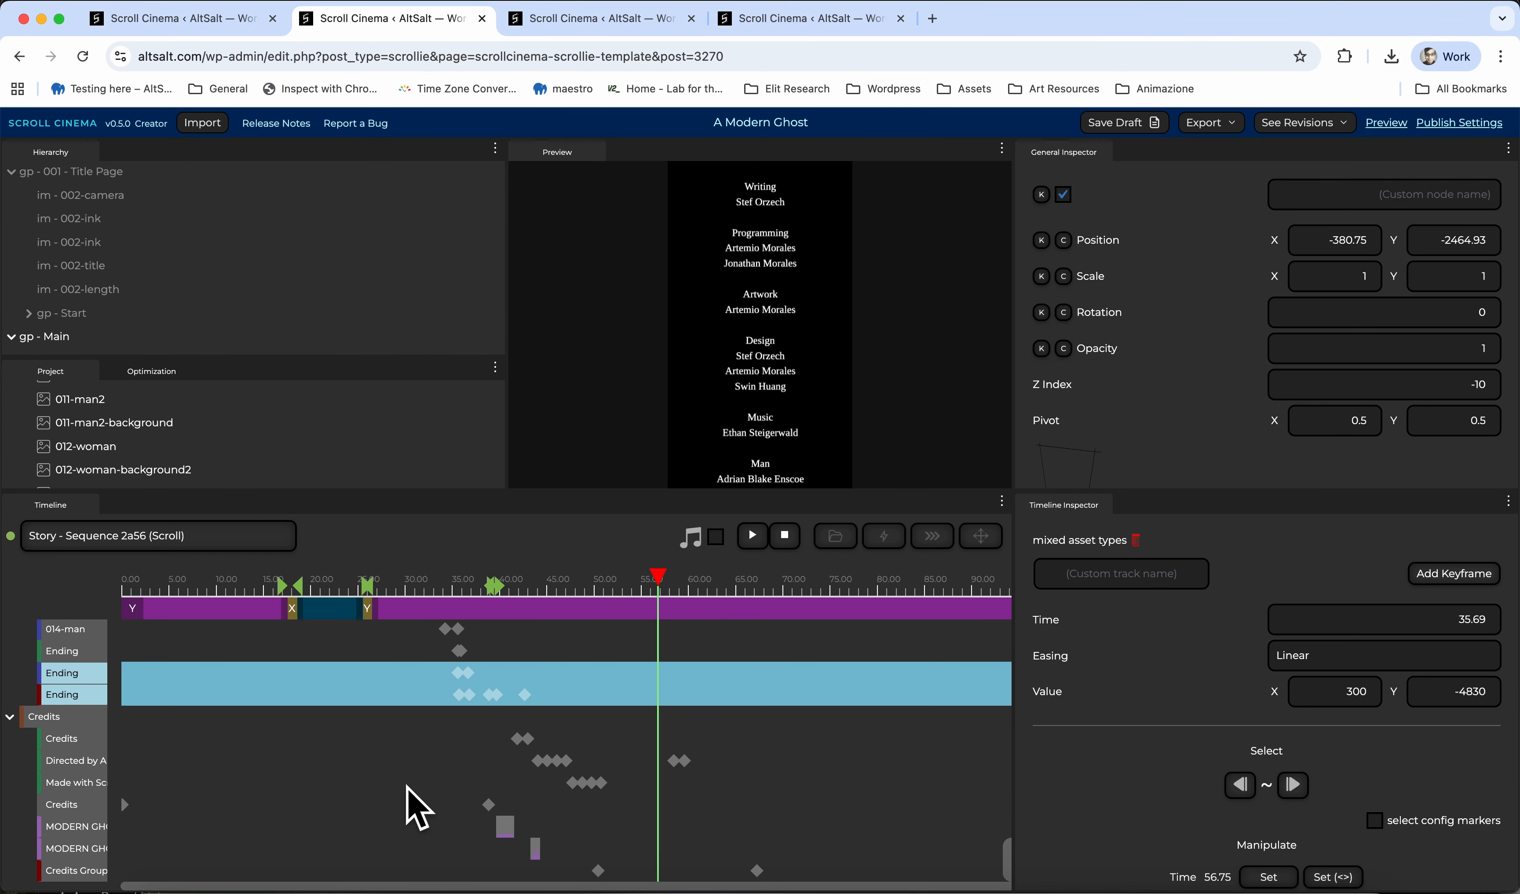
Shift the selected Ending keyframes to start at the playhead at 53.01 while keeping their spacing, and undo the shift
drag(631, 549, 633, 601)
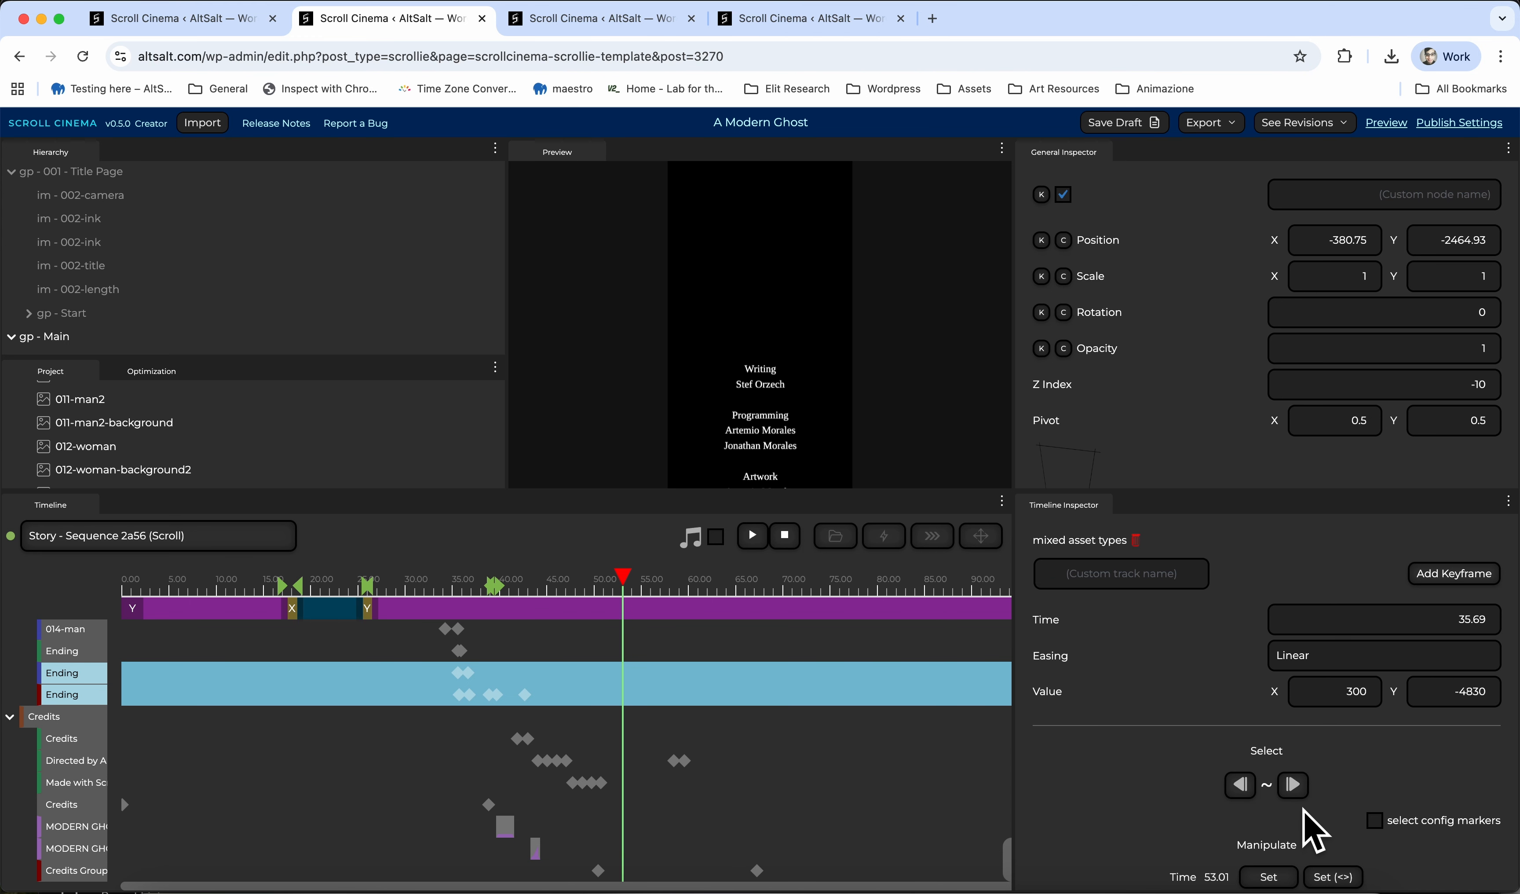
scroll(1303, 808, down, 2)
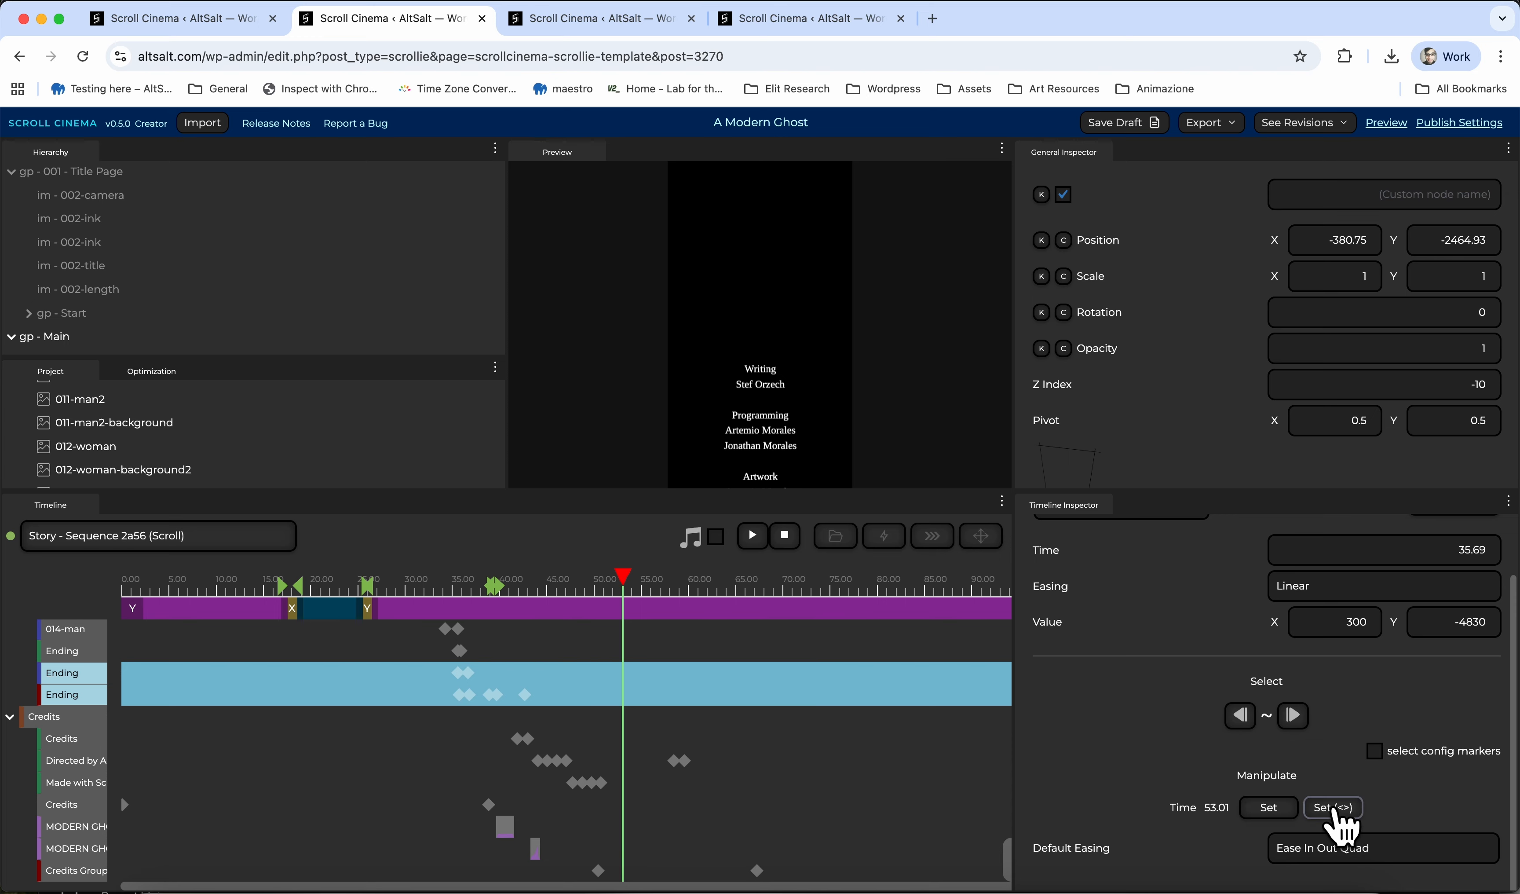
click(1340, 809)
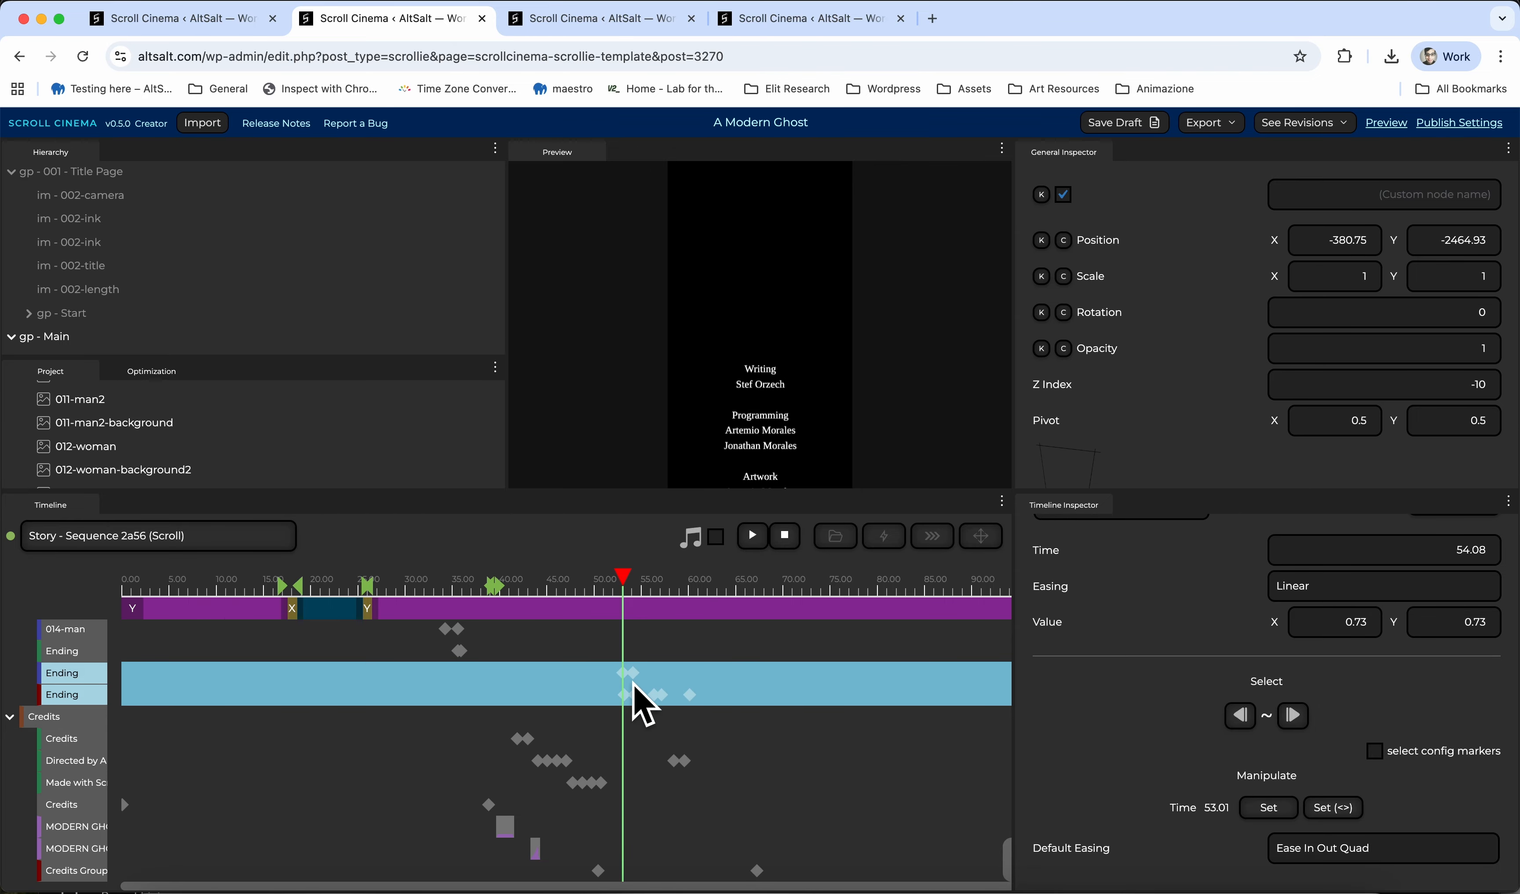
key(super+z)
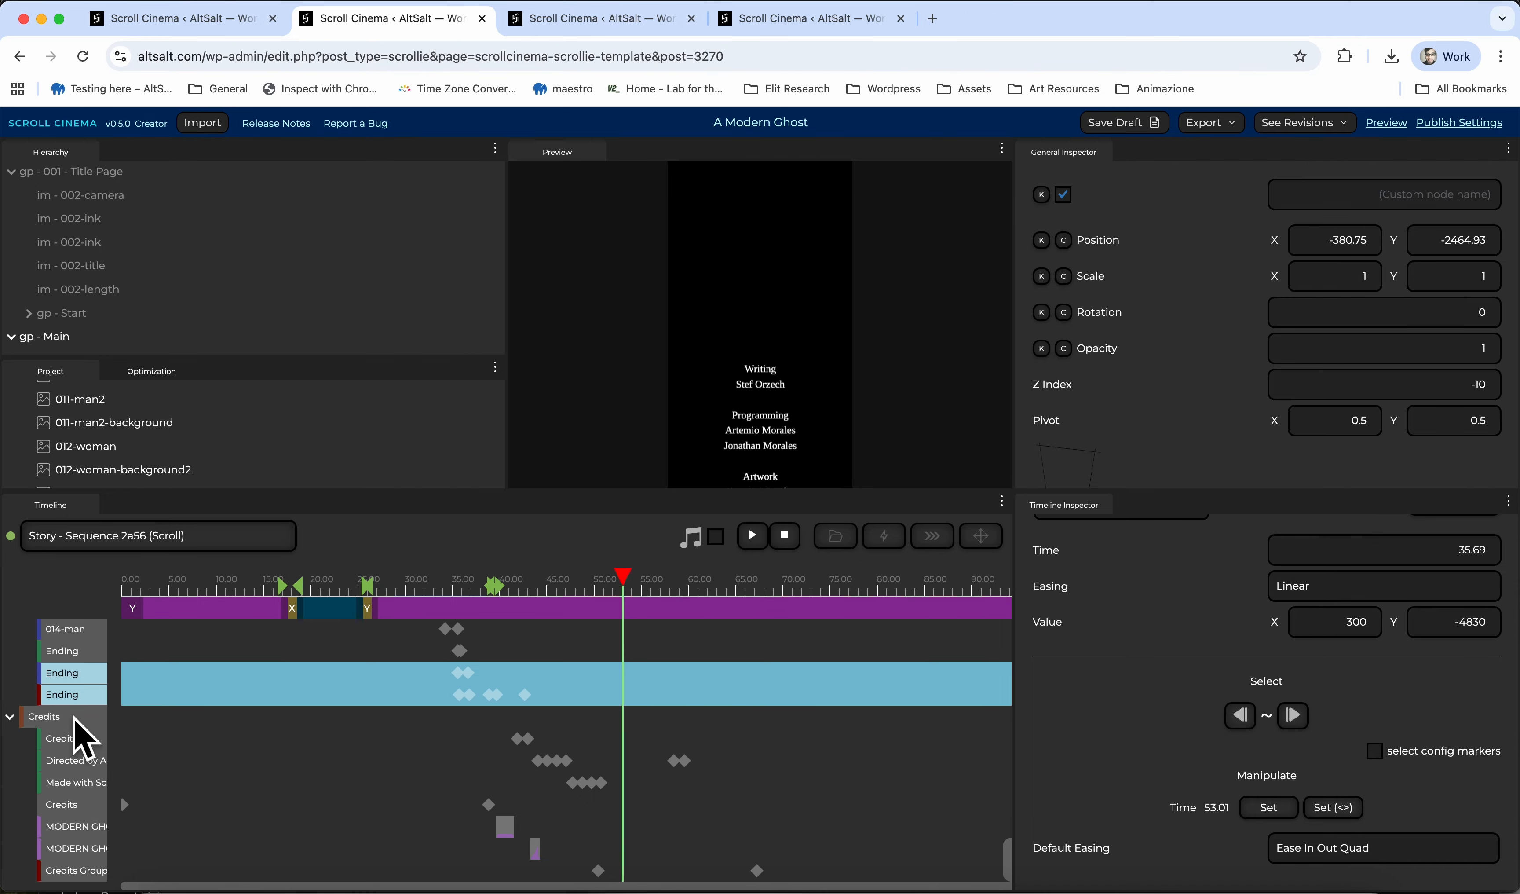
Move the playhead to 29.53 and select the second keyframes of the 010-foreground, 010-group and 010-building tracks
scroll(79, 737, up, 3)
scroll(82, 740, up, 10)
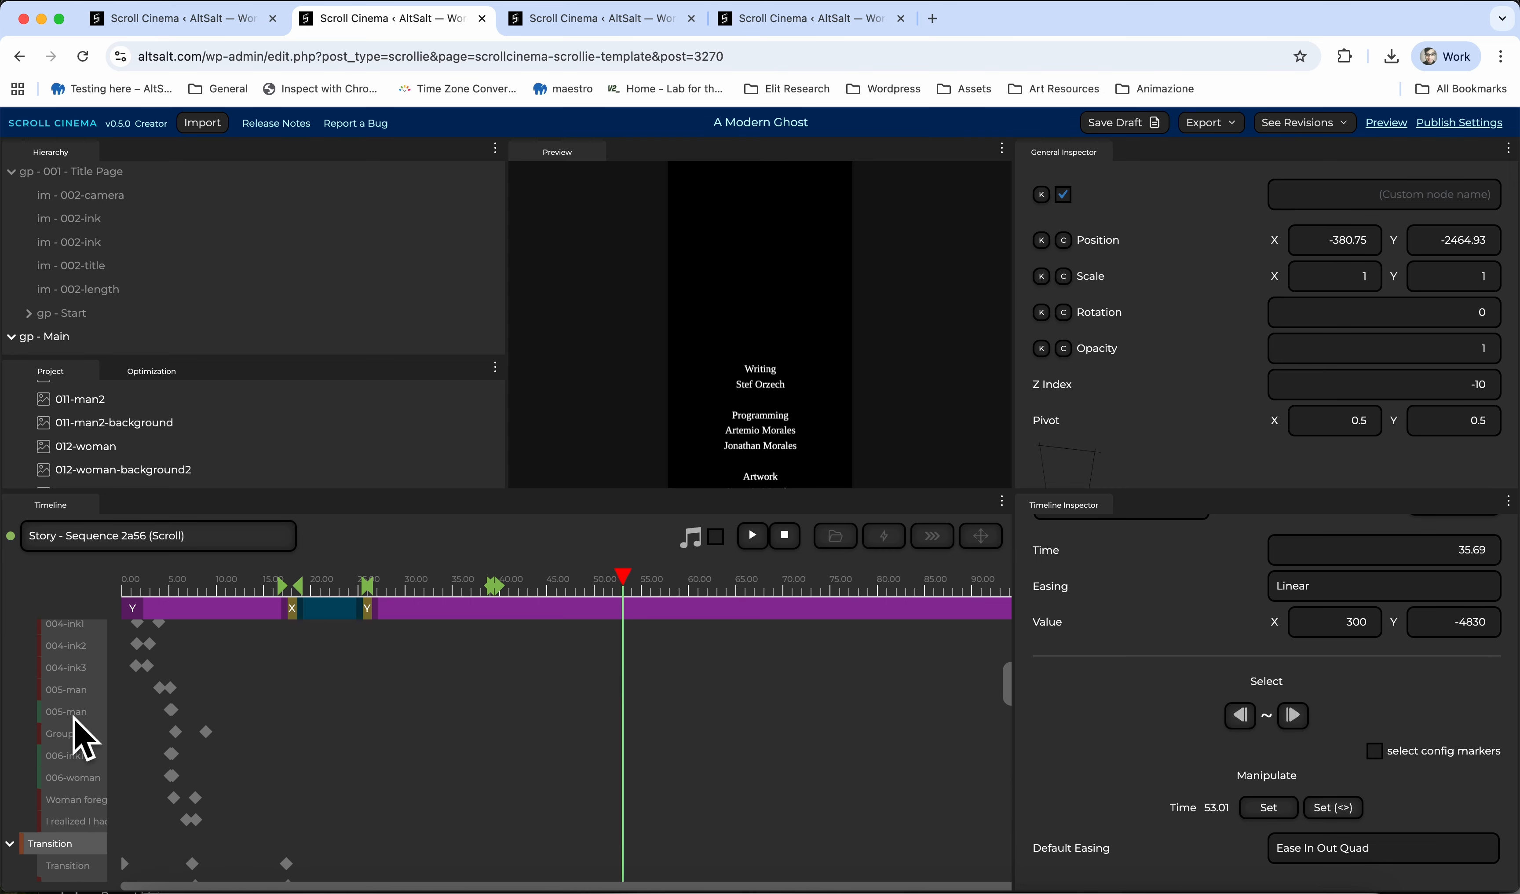
scroll(79, 736, down, 8)
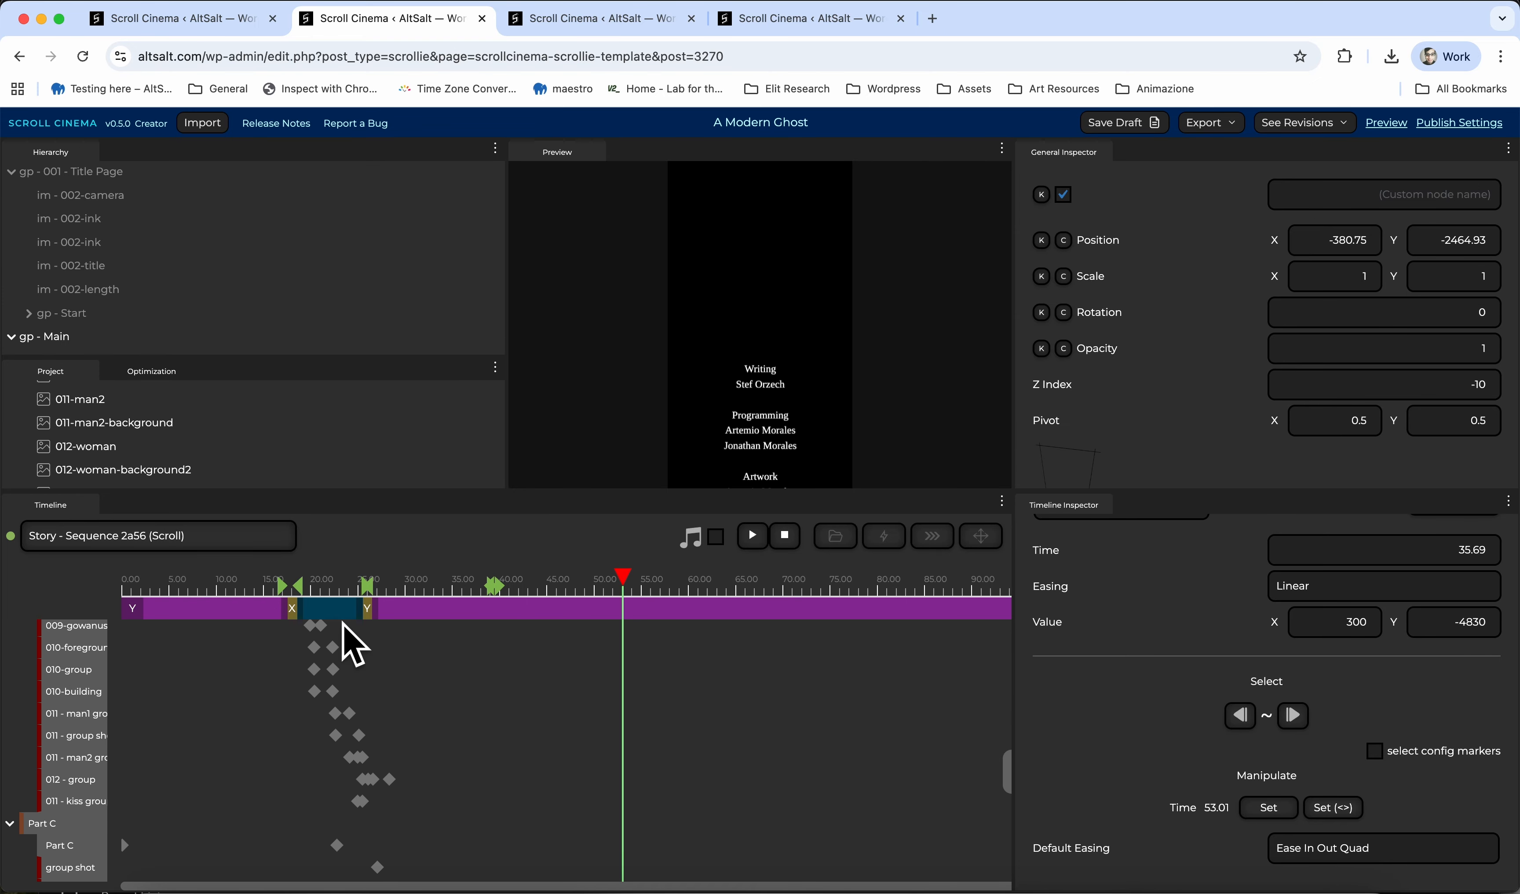
click(336, 583)
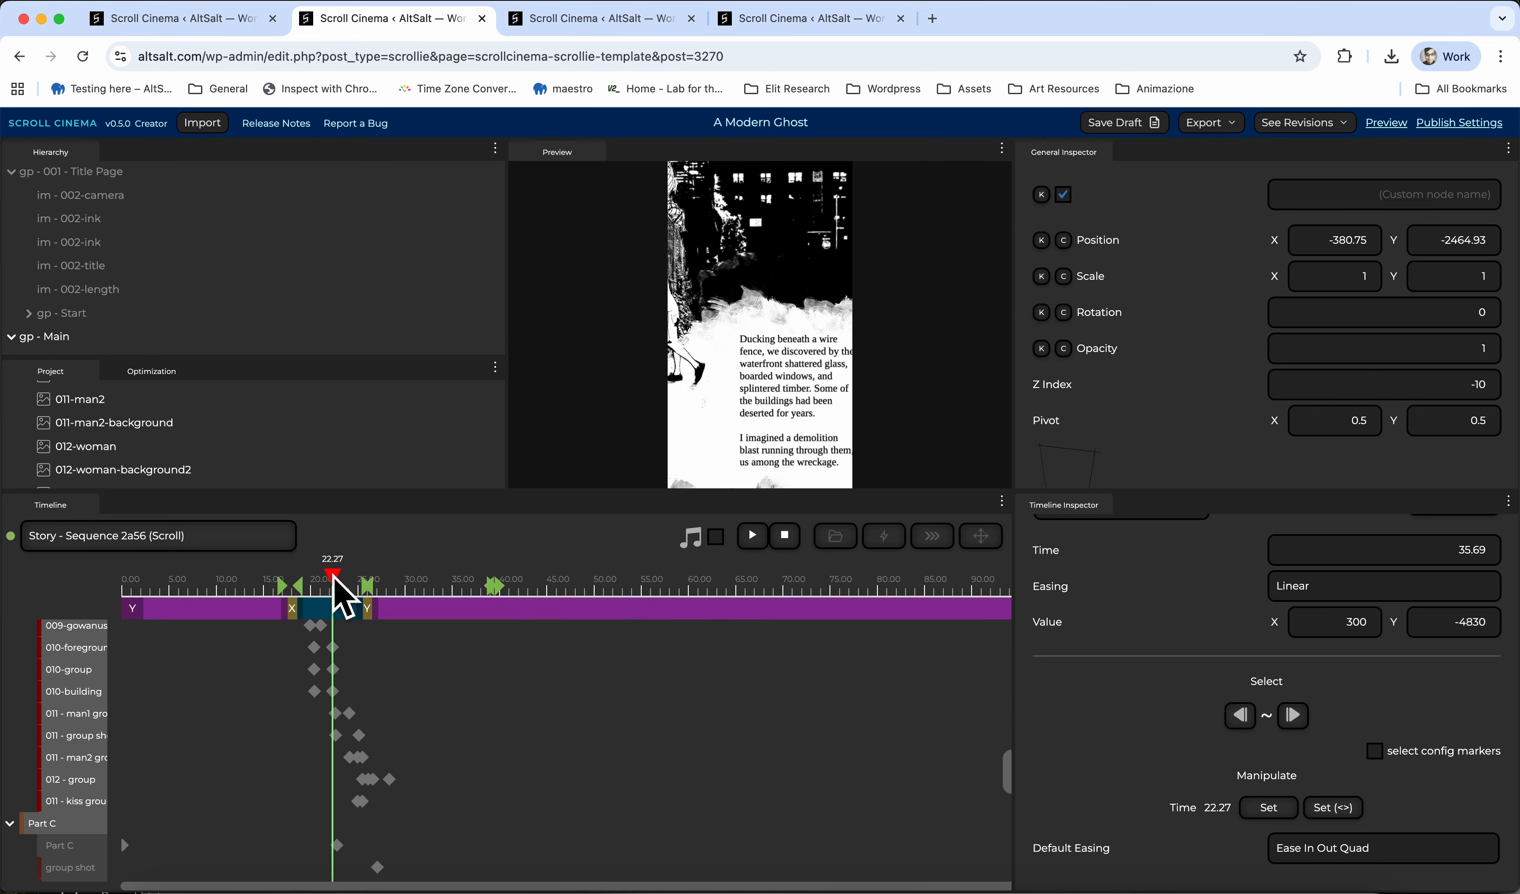
drag(335, 580, 402, 584)
click(1252, 800)
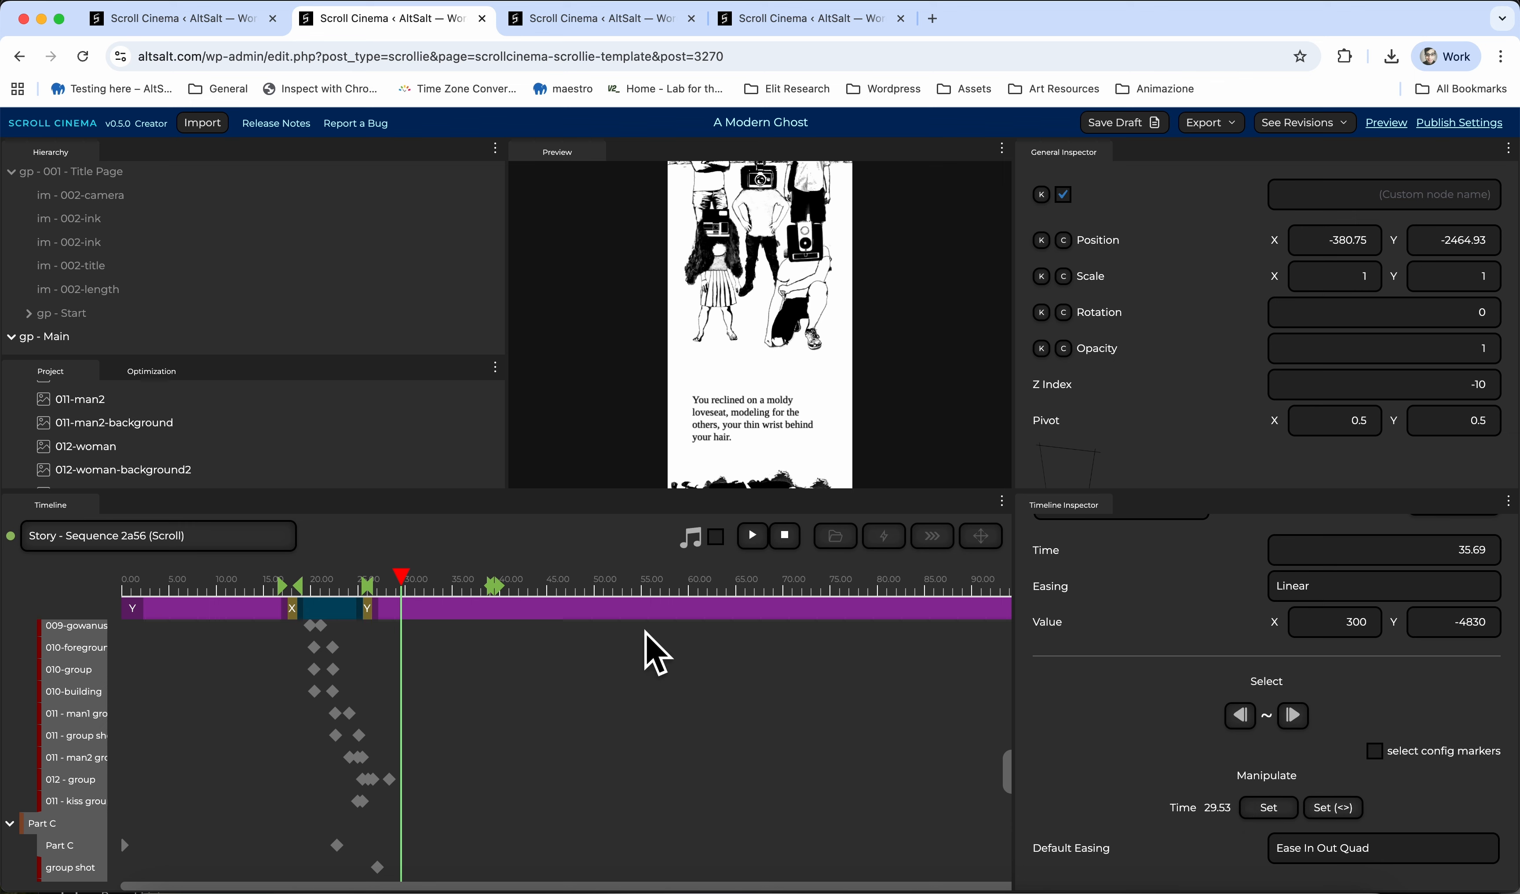
drag(387, 698, 321, 628)
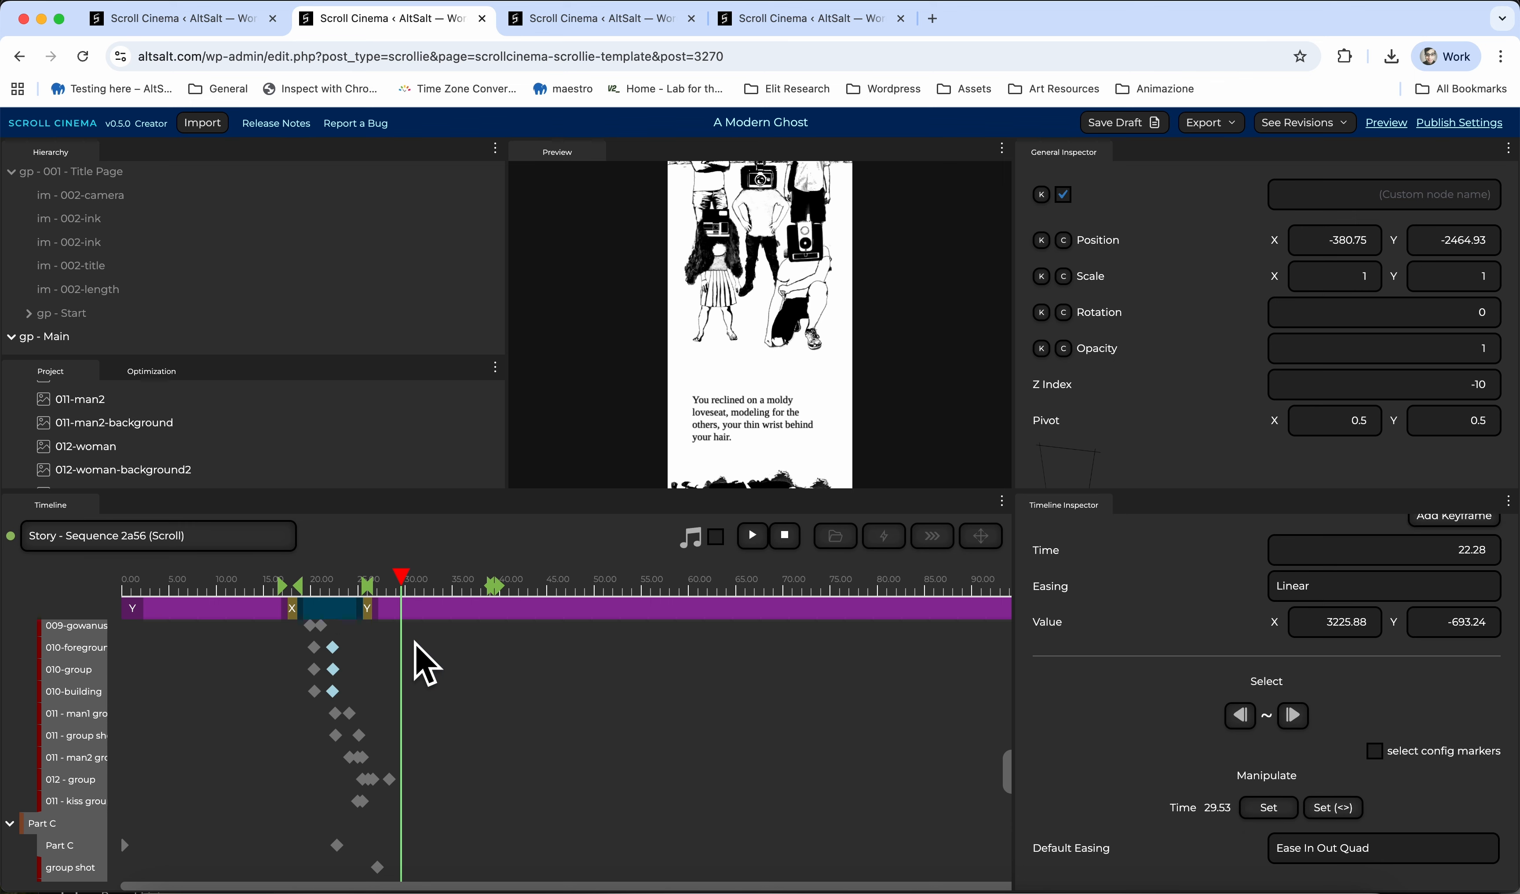
Move the playhead to 42.01, set the selected 010 keyframes to that time, and undo the retiming
drag(446, 588, 519, 591)
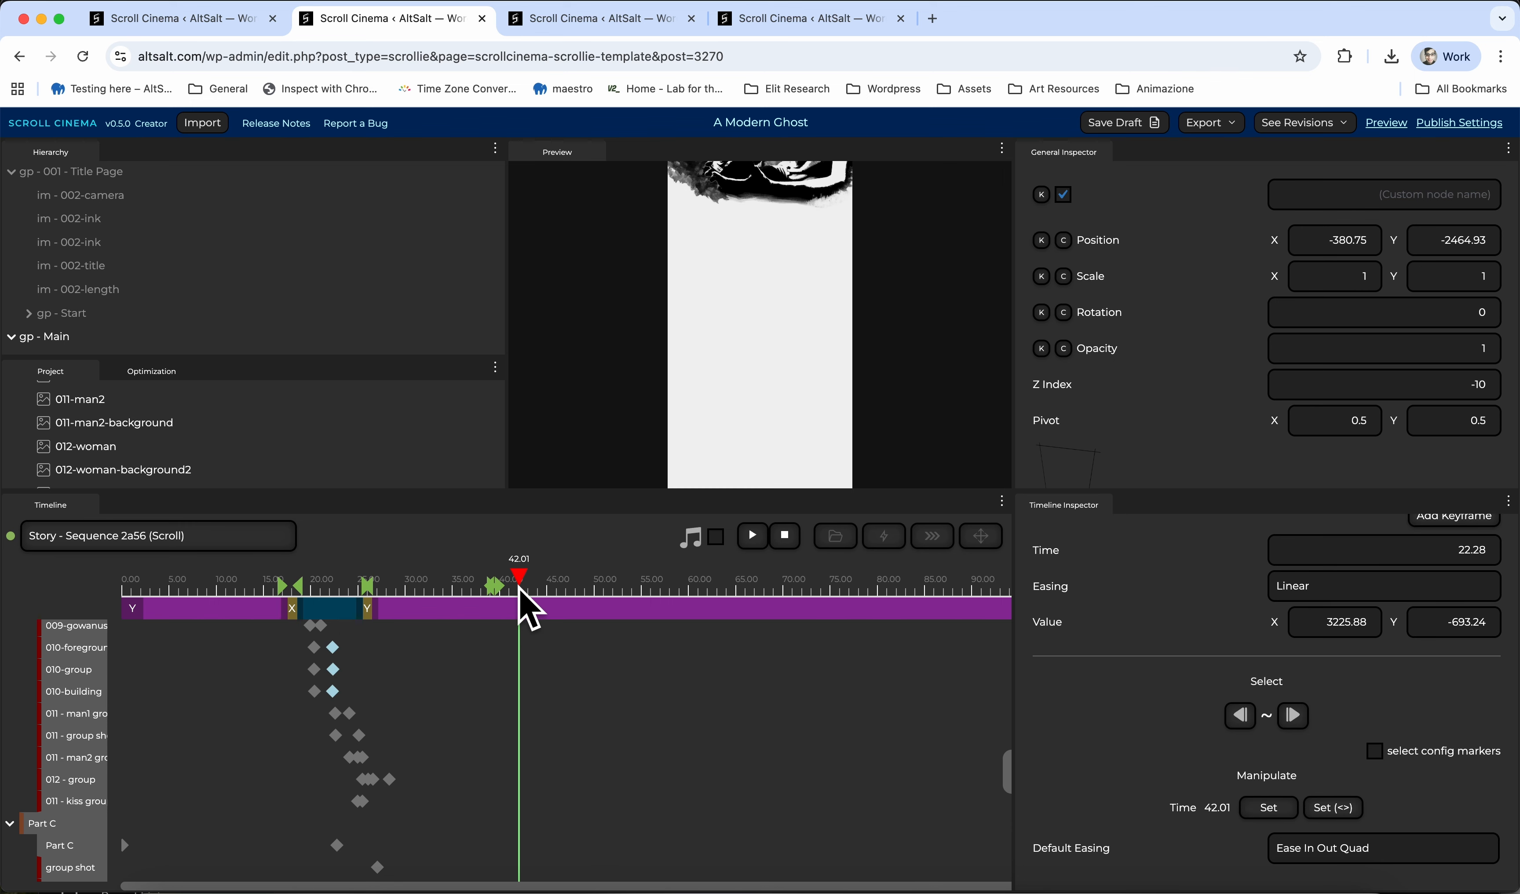
click(1267, 808)
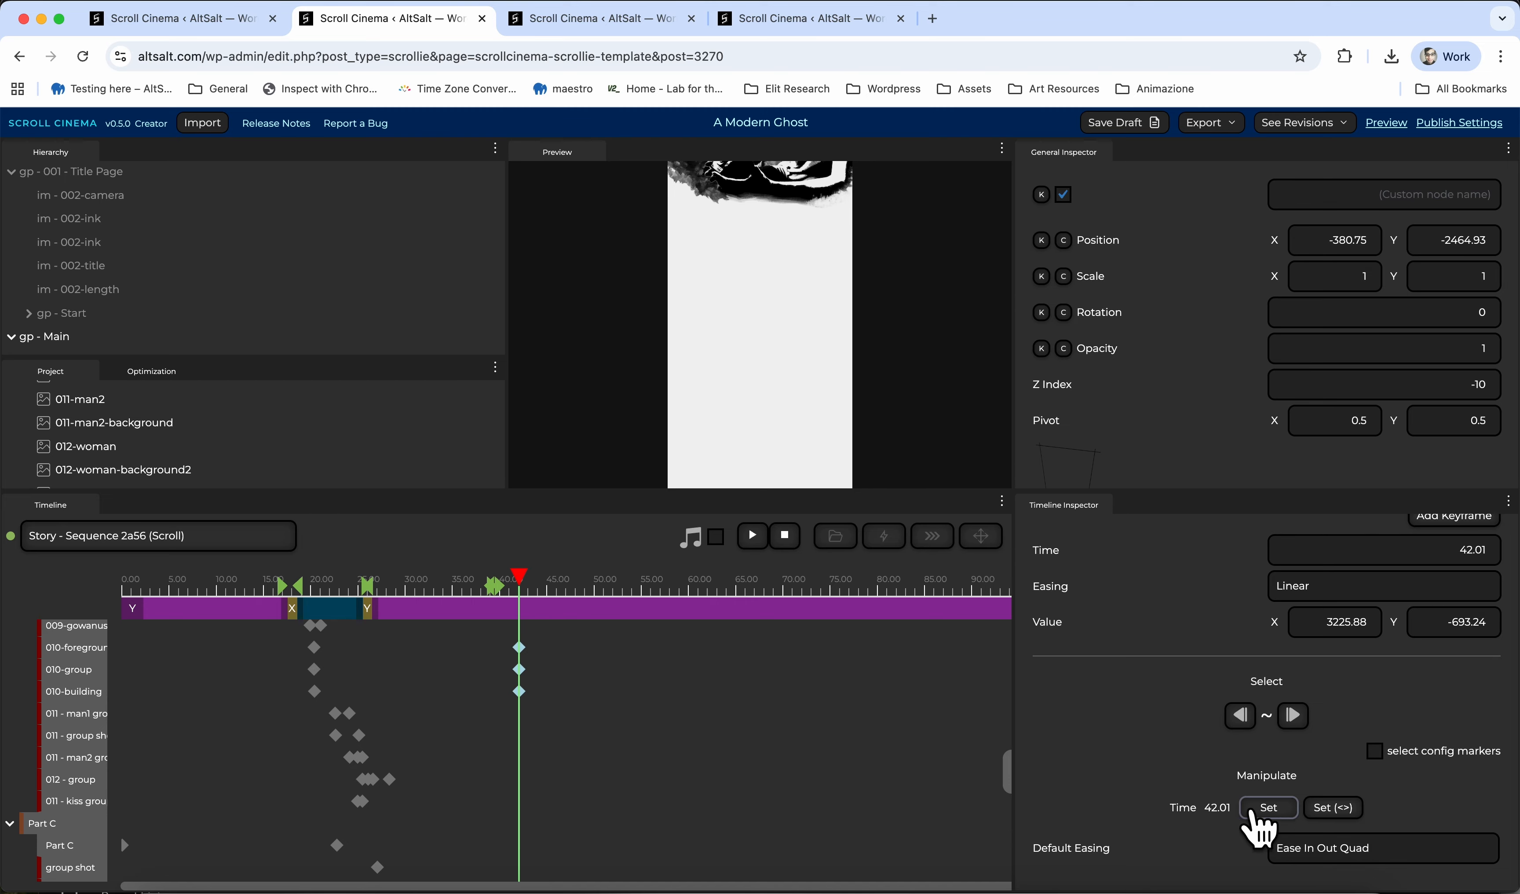
key(super+z)
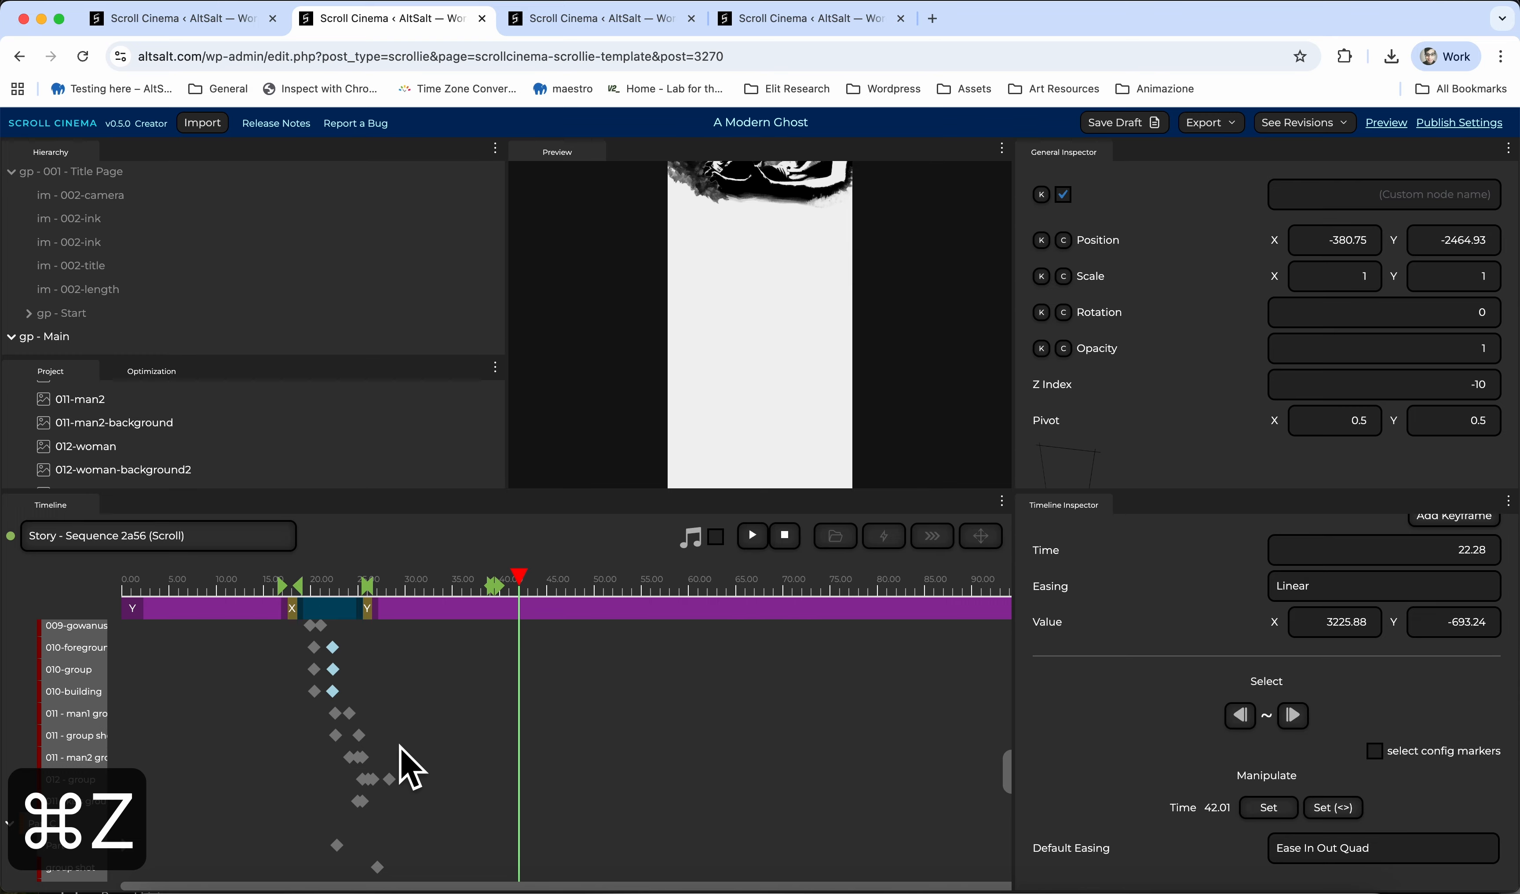
Select the first keyframes of group shot, 013-building and 013-fence in Part C, set them all to 42.01, and undo the change
scroll(101, 742, down, 5)
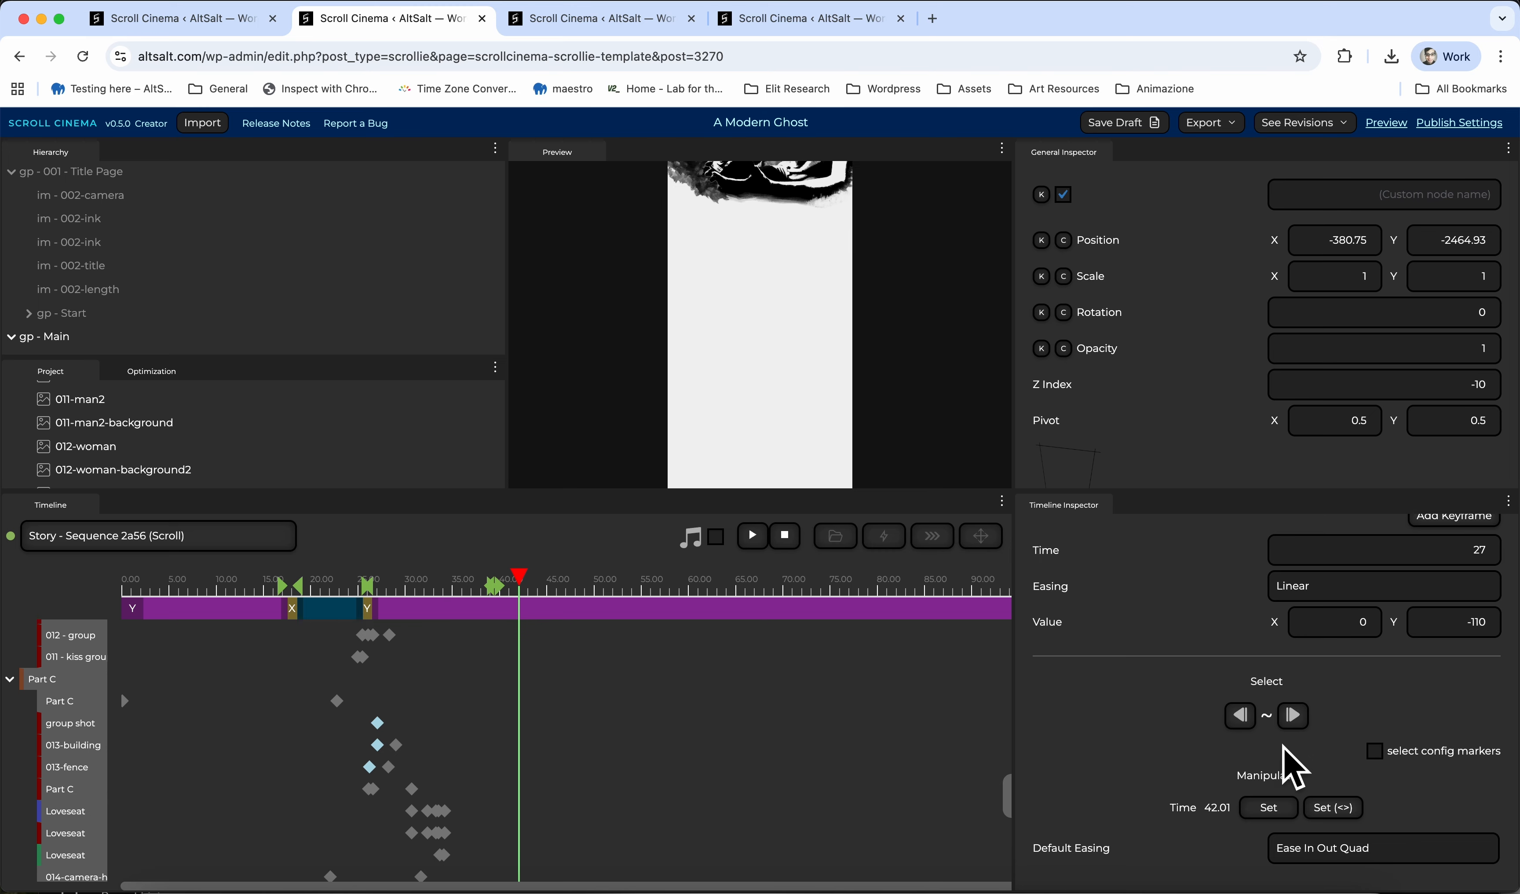
click(1268, 808)
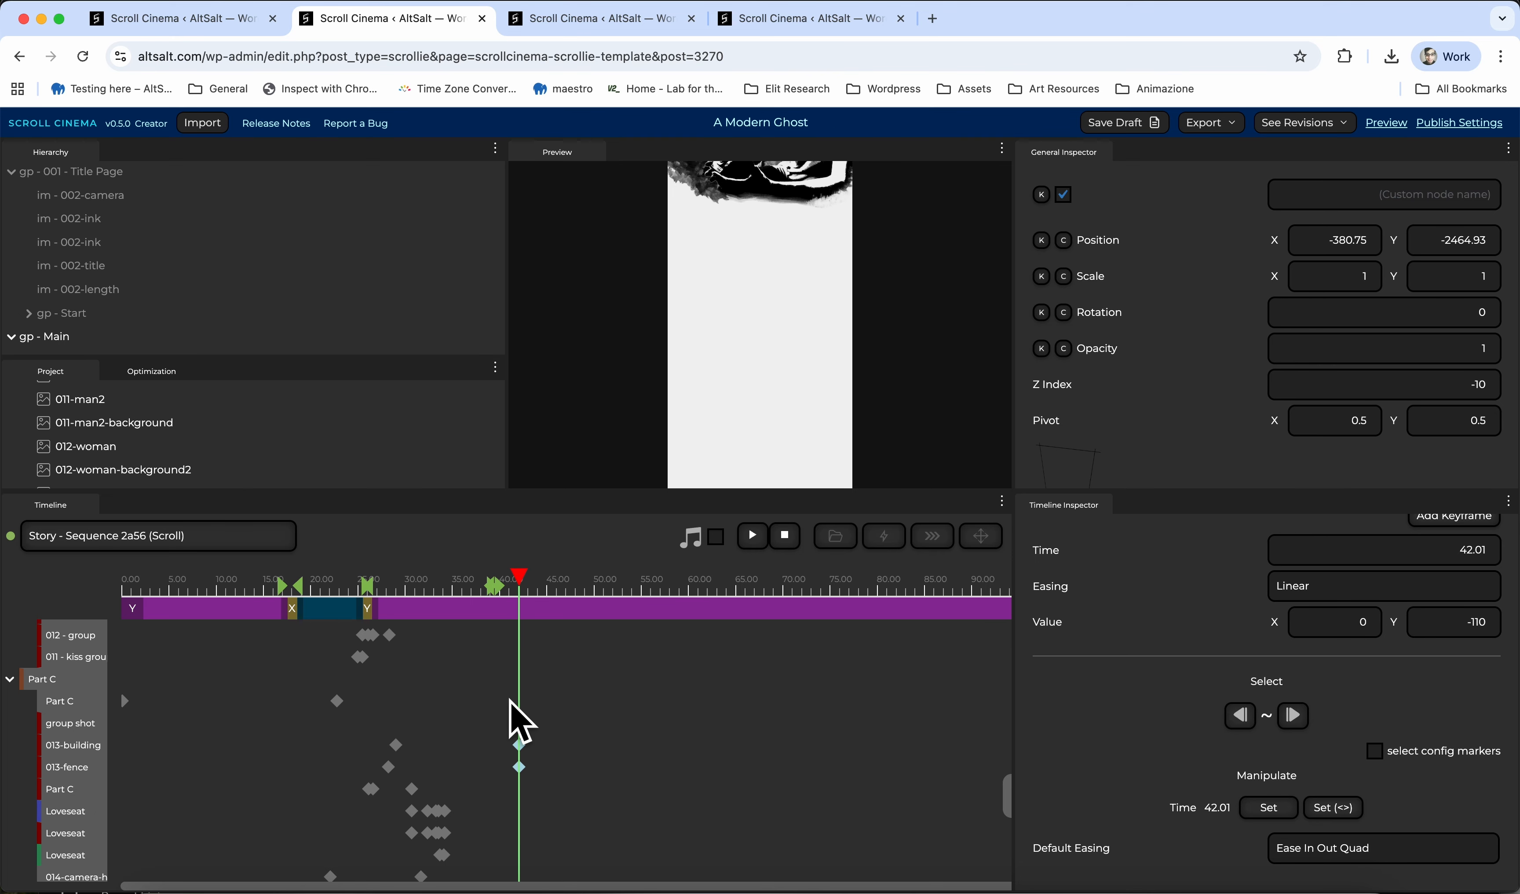
key(super+z)
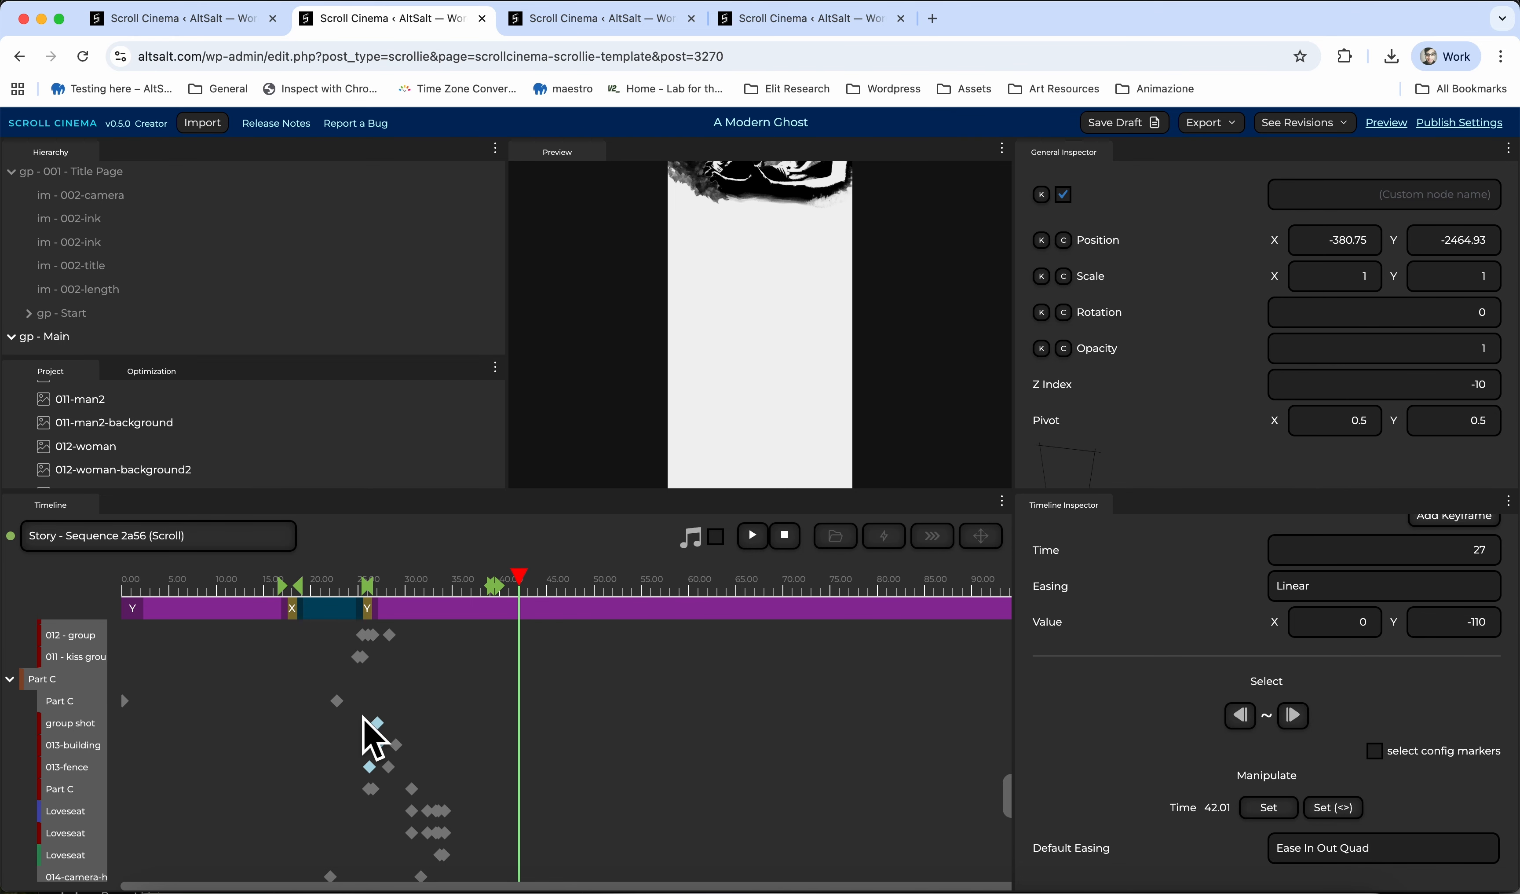
scroll(113, 765, down, 10)
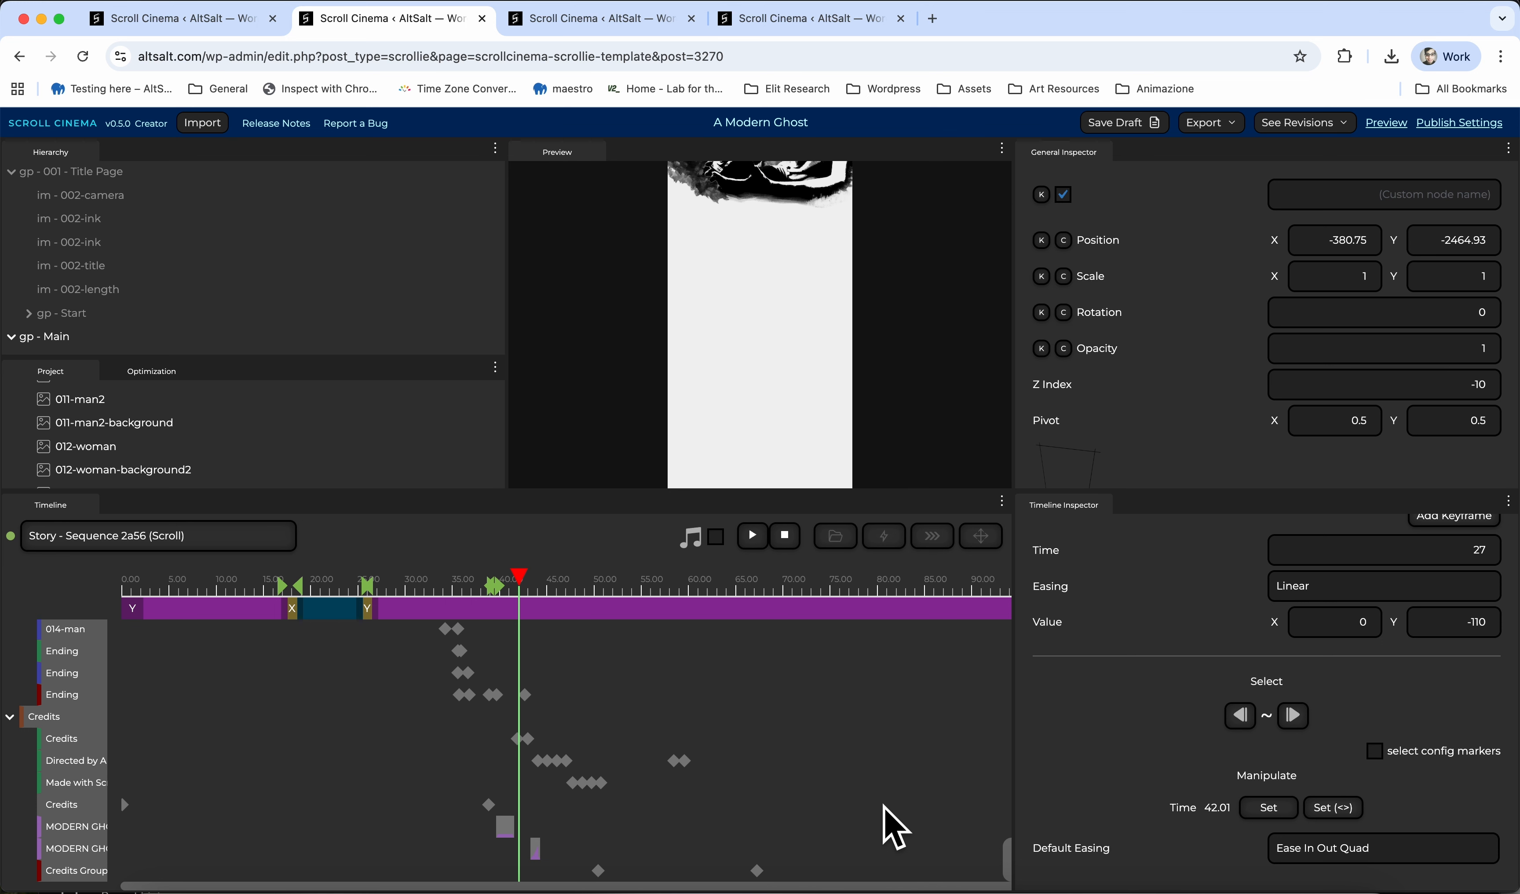